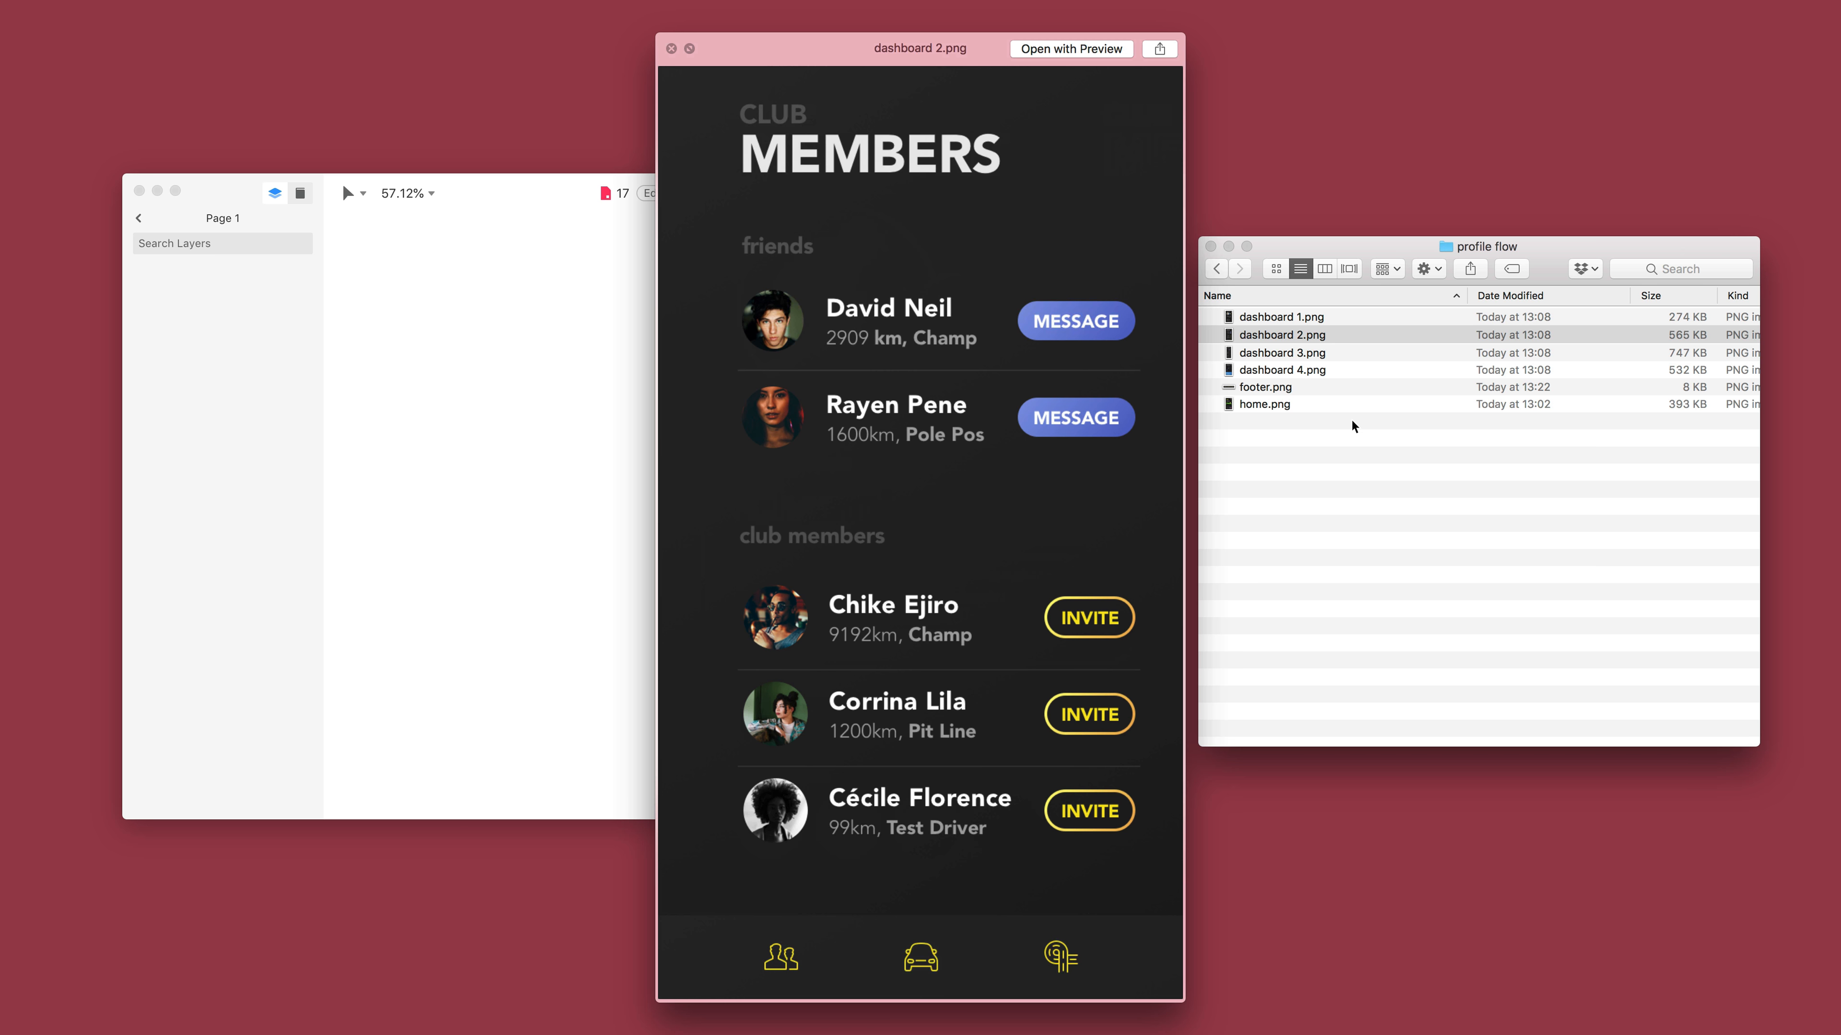
Preview dashboard 3.png and dashboard 4.png in the profile flow folder, ending with the preview closed.
key(Down)
key(Down)
key(space)
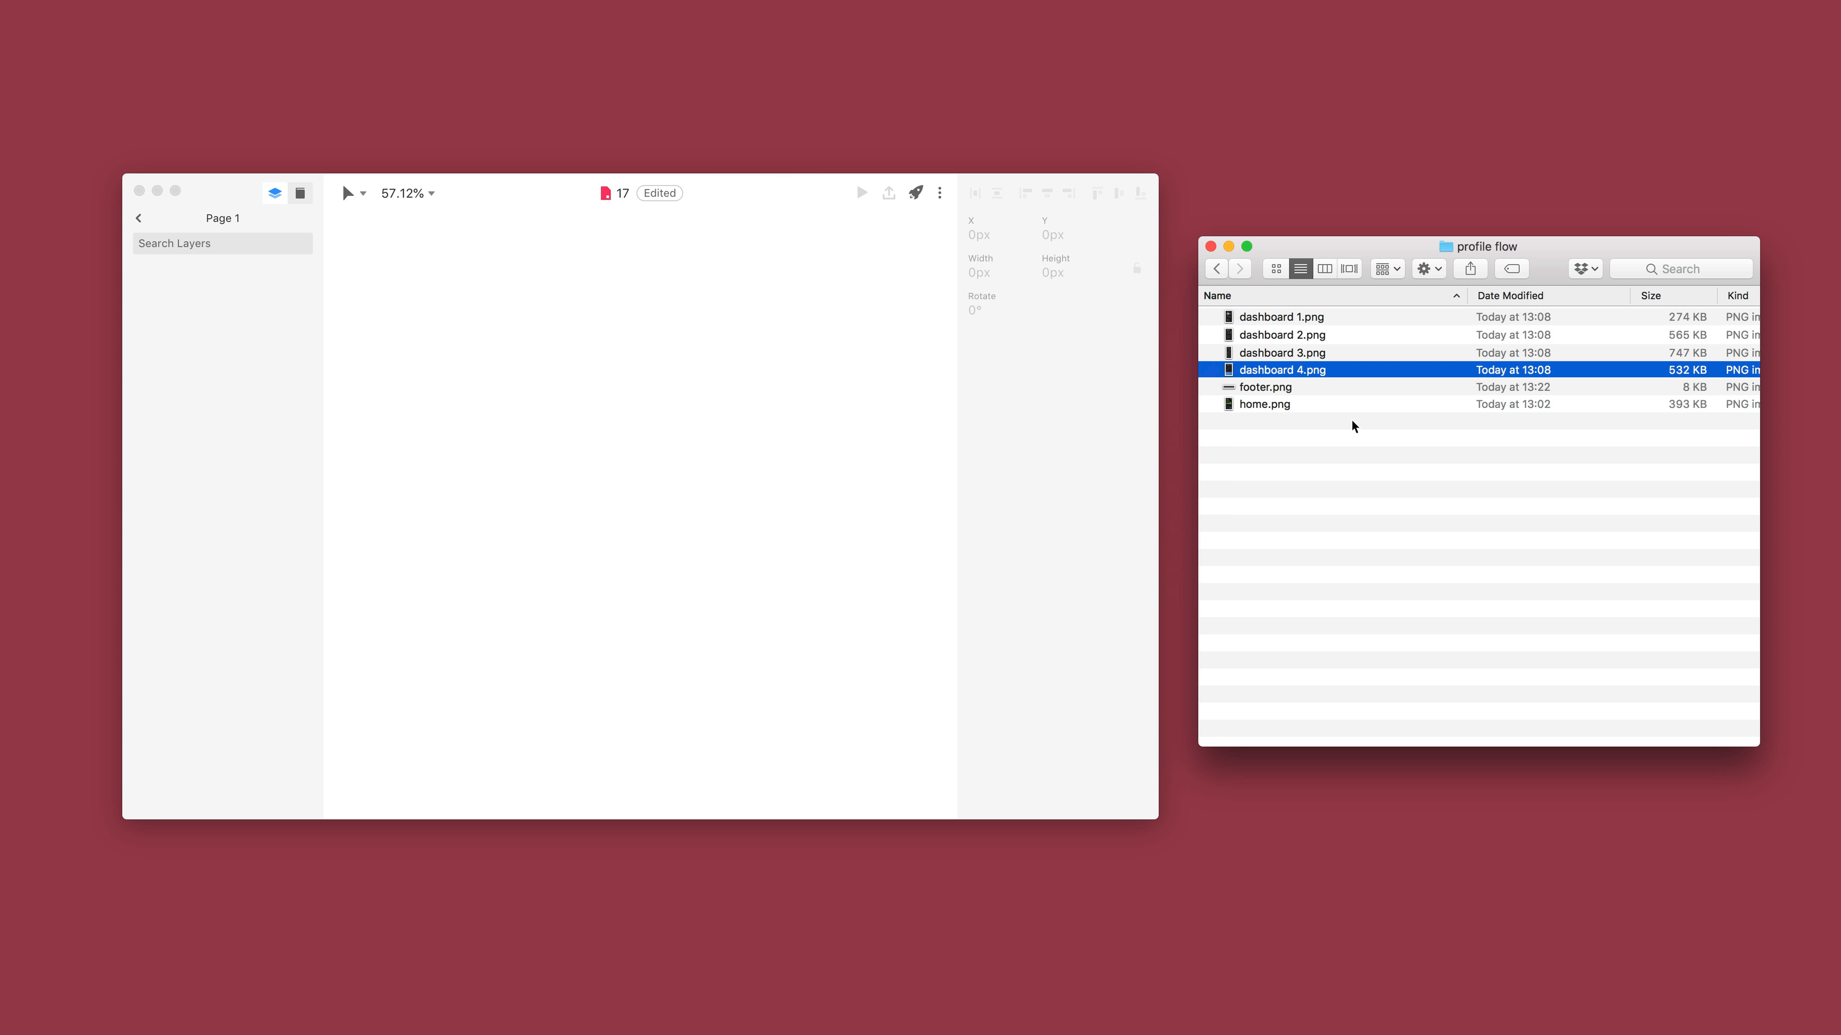
Select the four dashboard images and home.png in the profile flow folder, leaving out footer.png.
click(1315, 321)
shift+click(1304, 404)
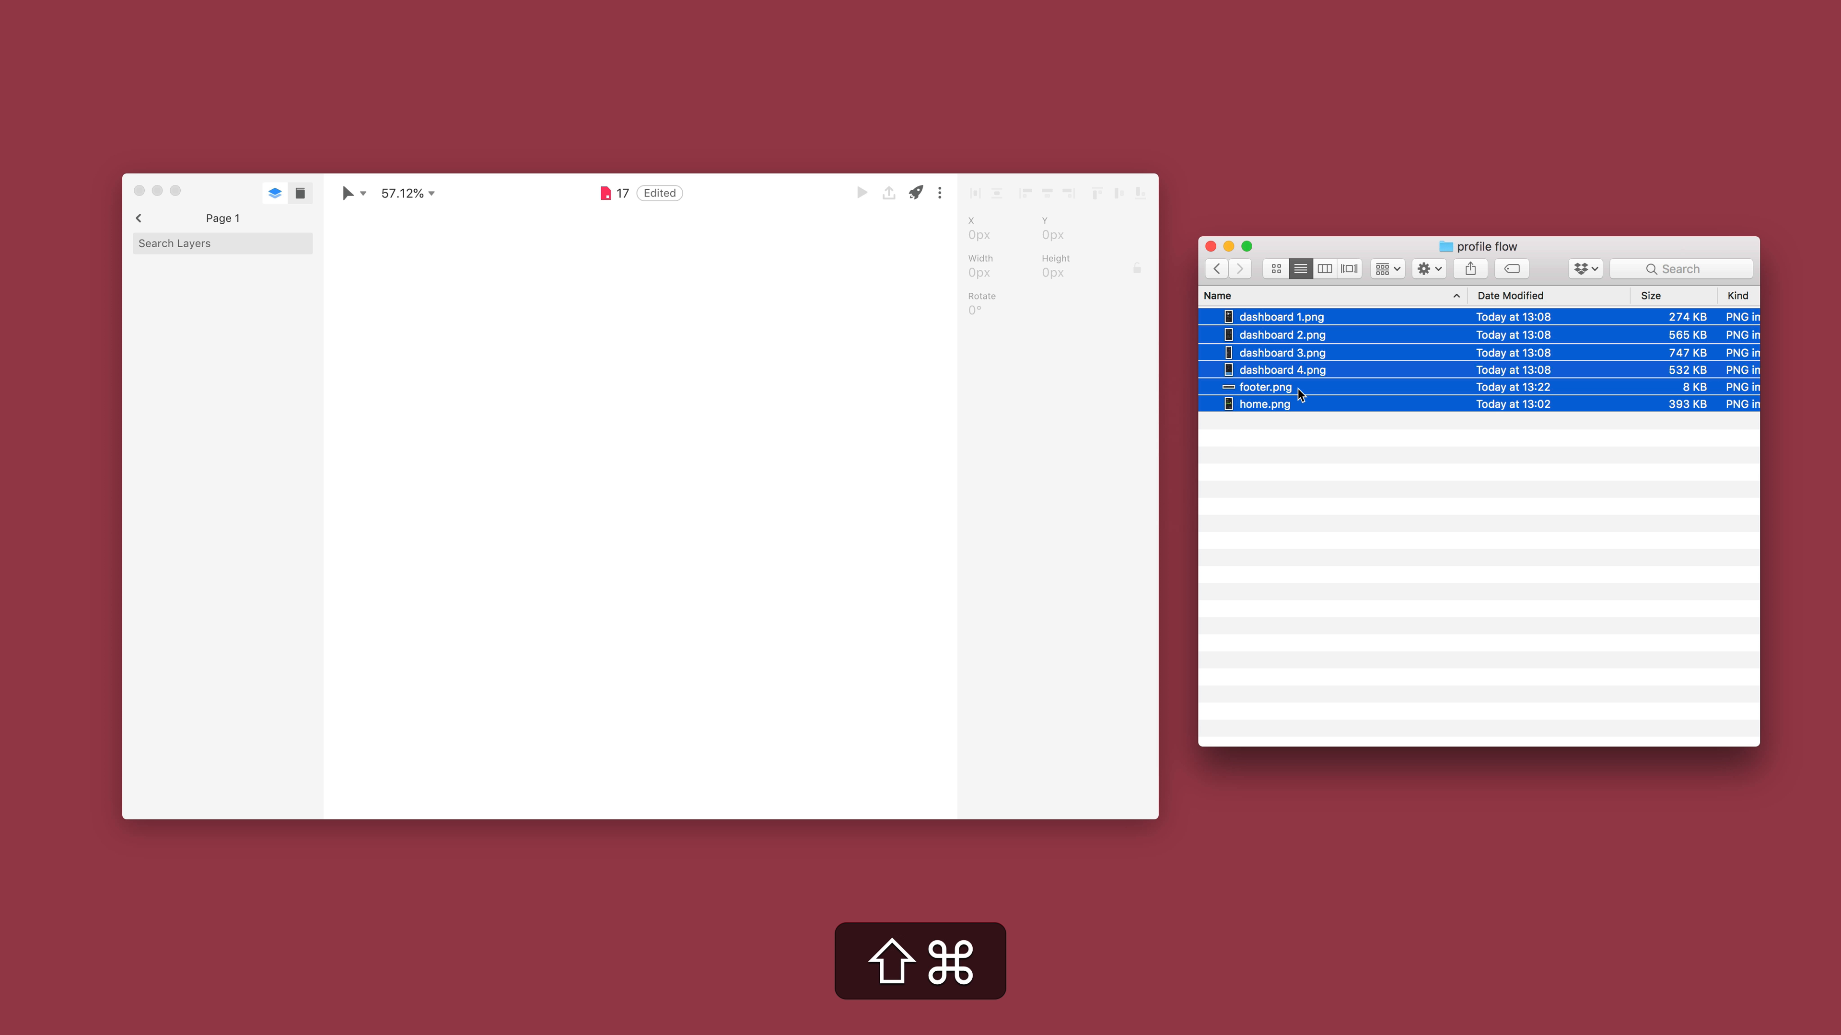
shift+super+click(1304, 391)
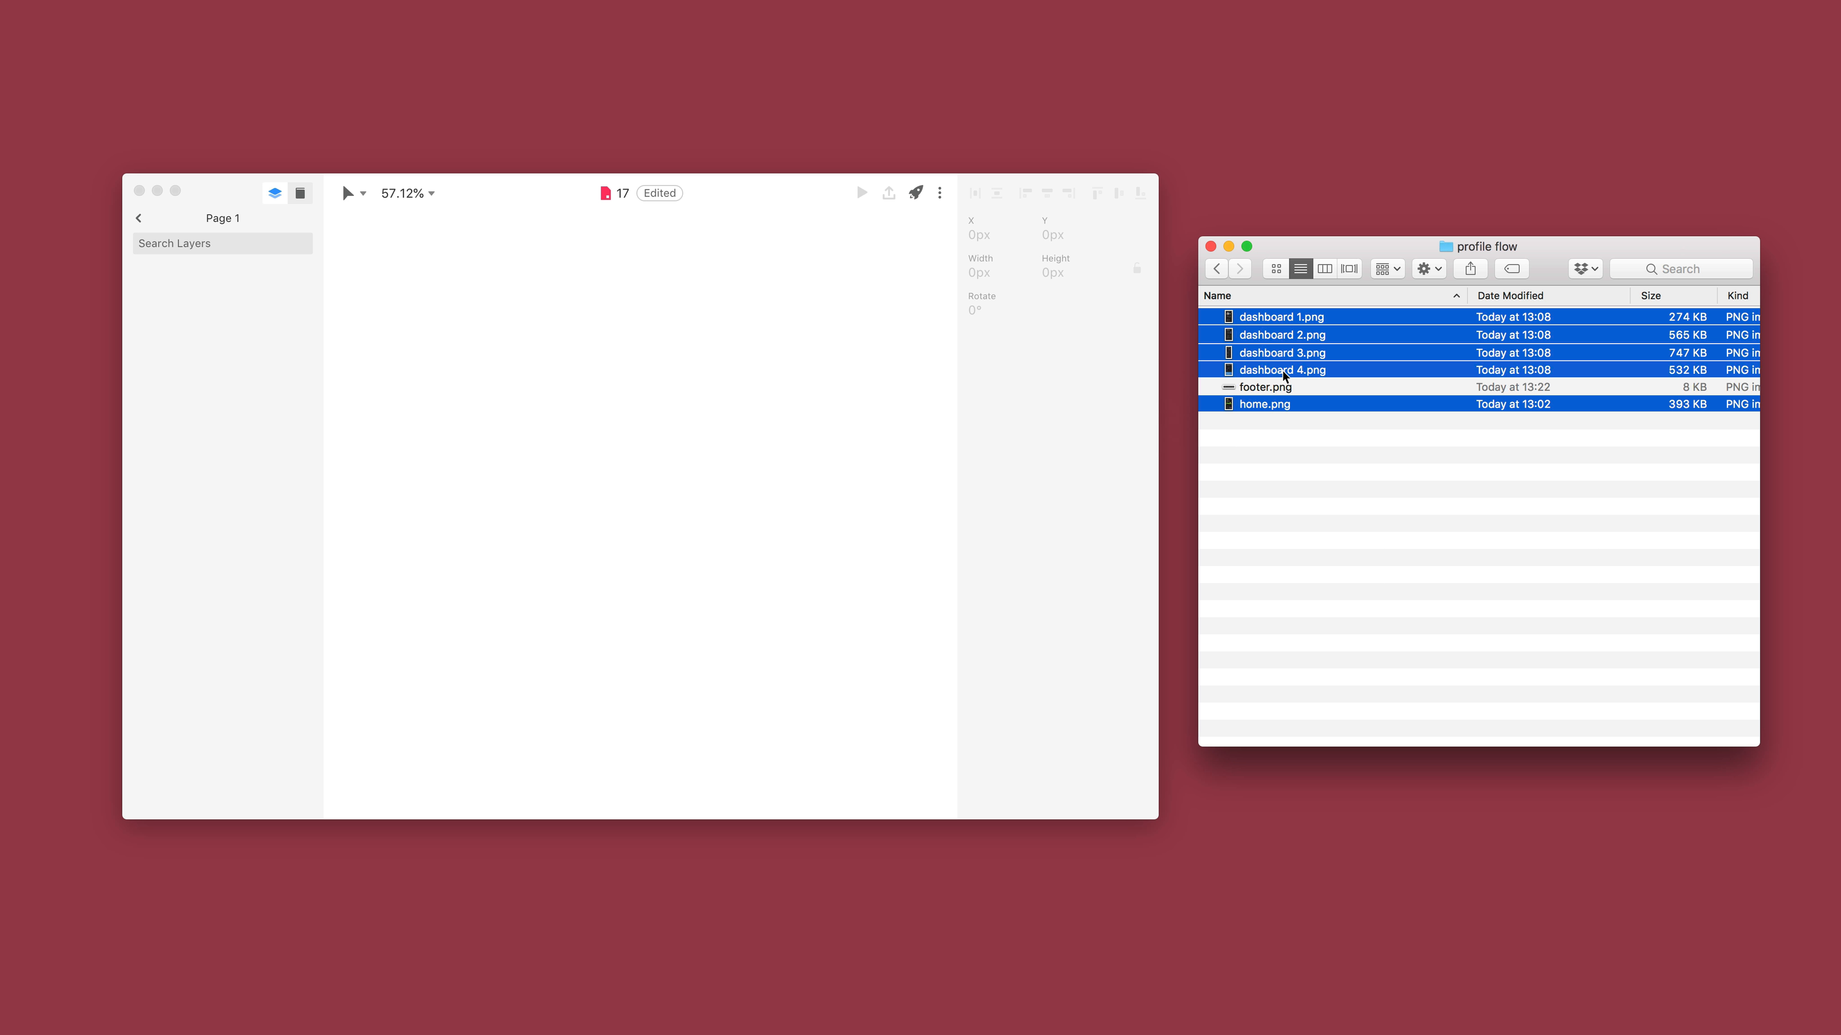
Add an iPhone 8 artboard (375x667) to the empty canvas in InVision Studio.
mouse_move(1302, 356)
mouse_down()
mouse_move(868, 334)
mouse_move(733, 378)
mouse_up()
click(562, 373)
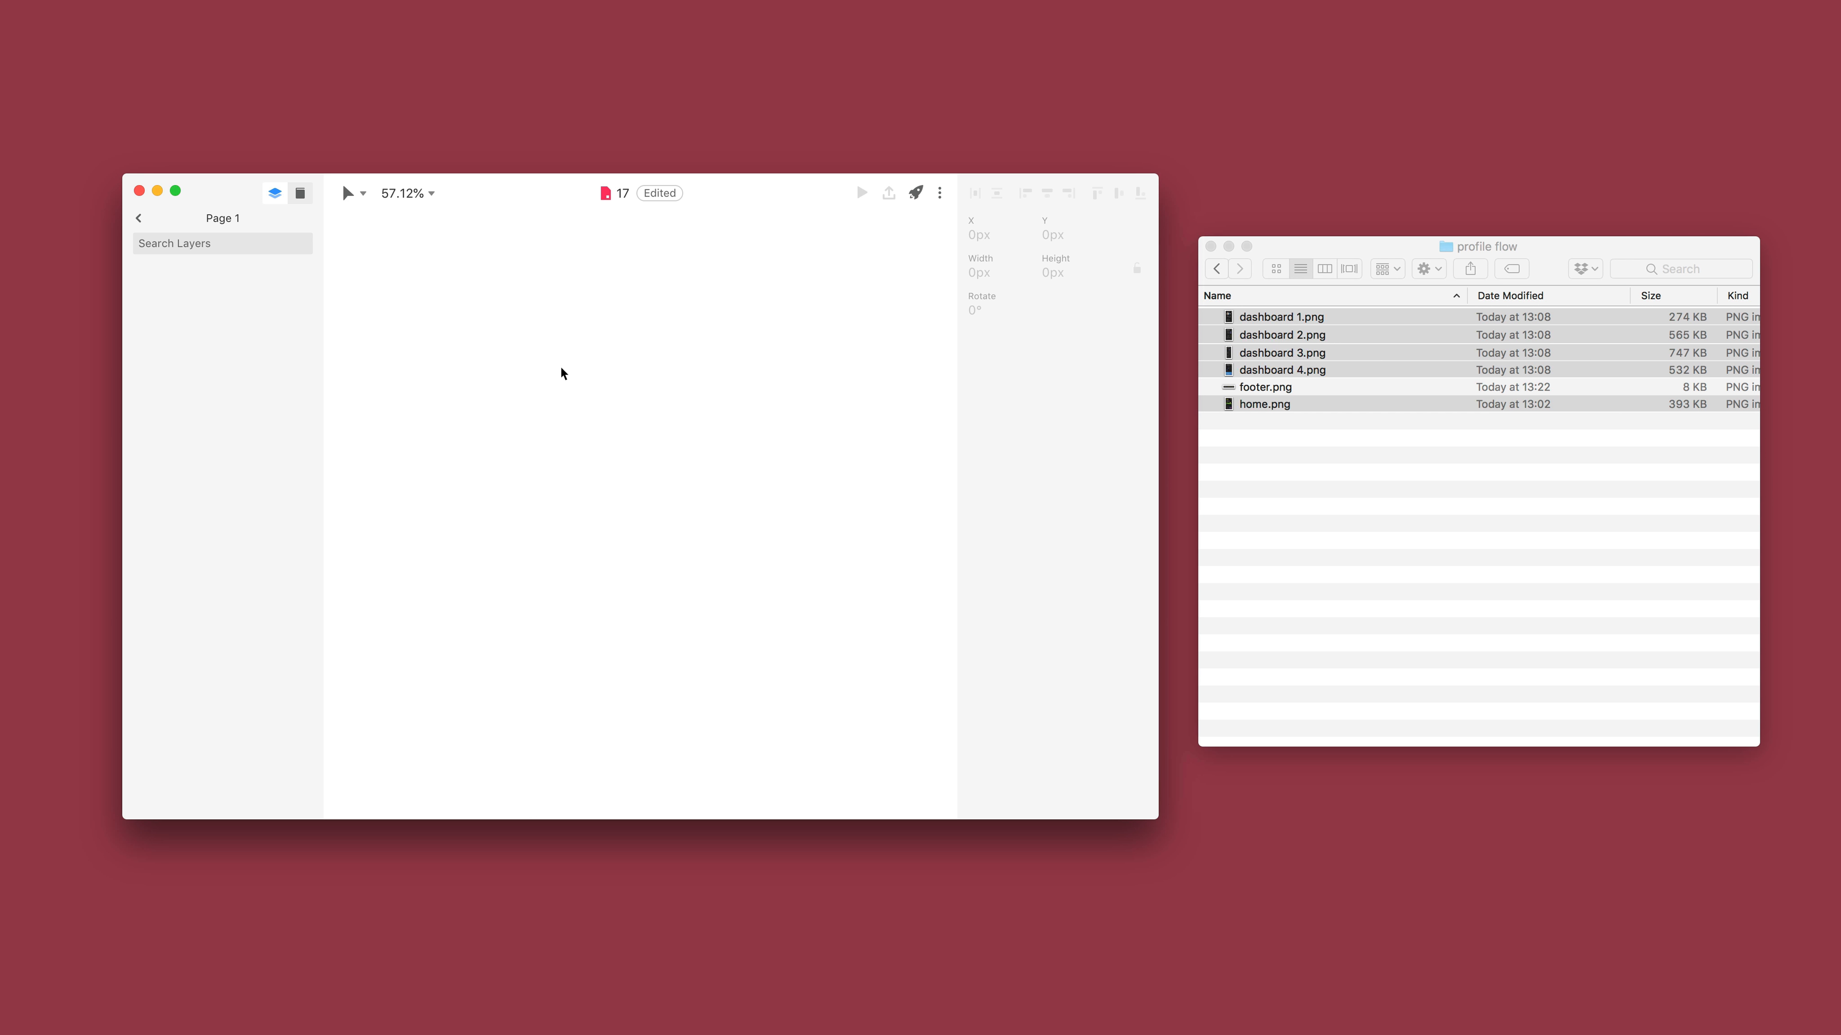
key(a)
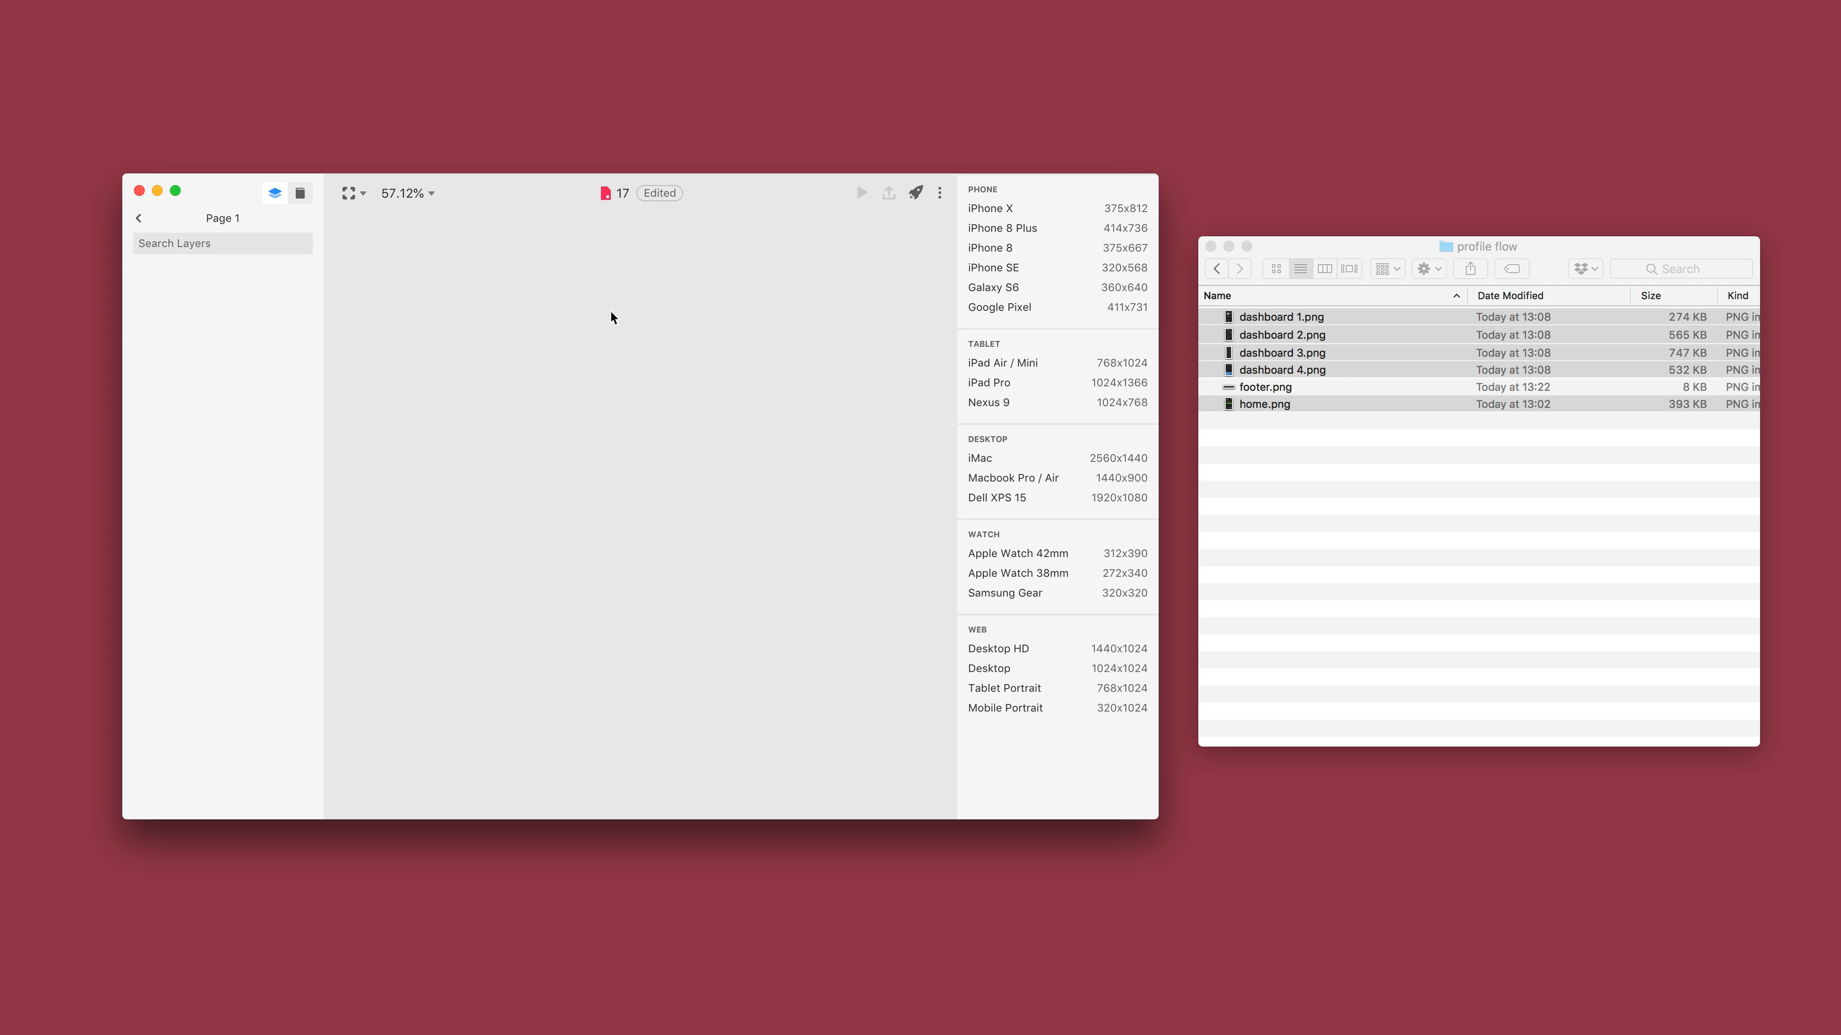
click(994, 252)
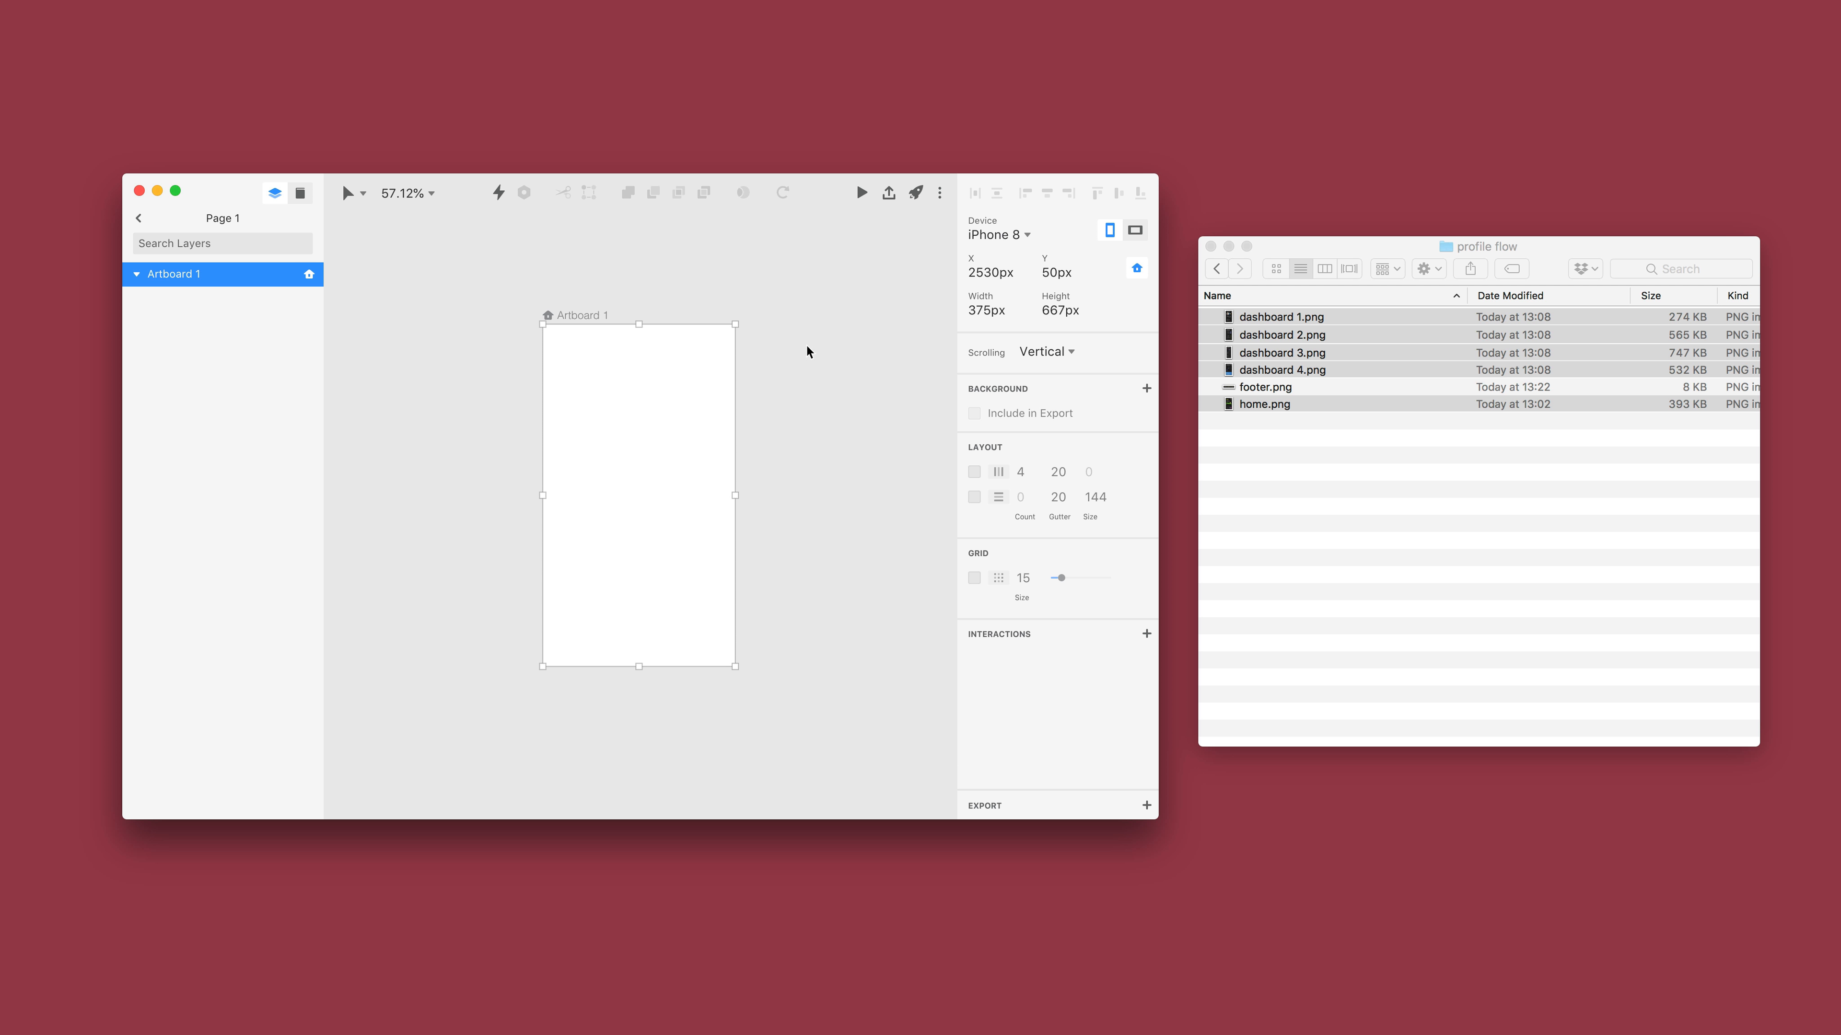
Place the selected images from the profile flow folder on Artboard 1 and enlarge the design window to full screen.
click(1489, 544)
drag(1285, 331, 687, 408)
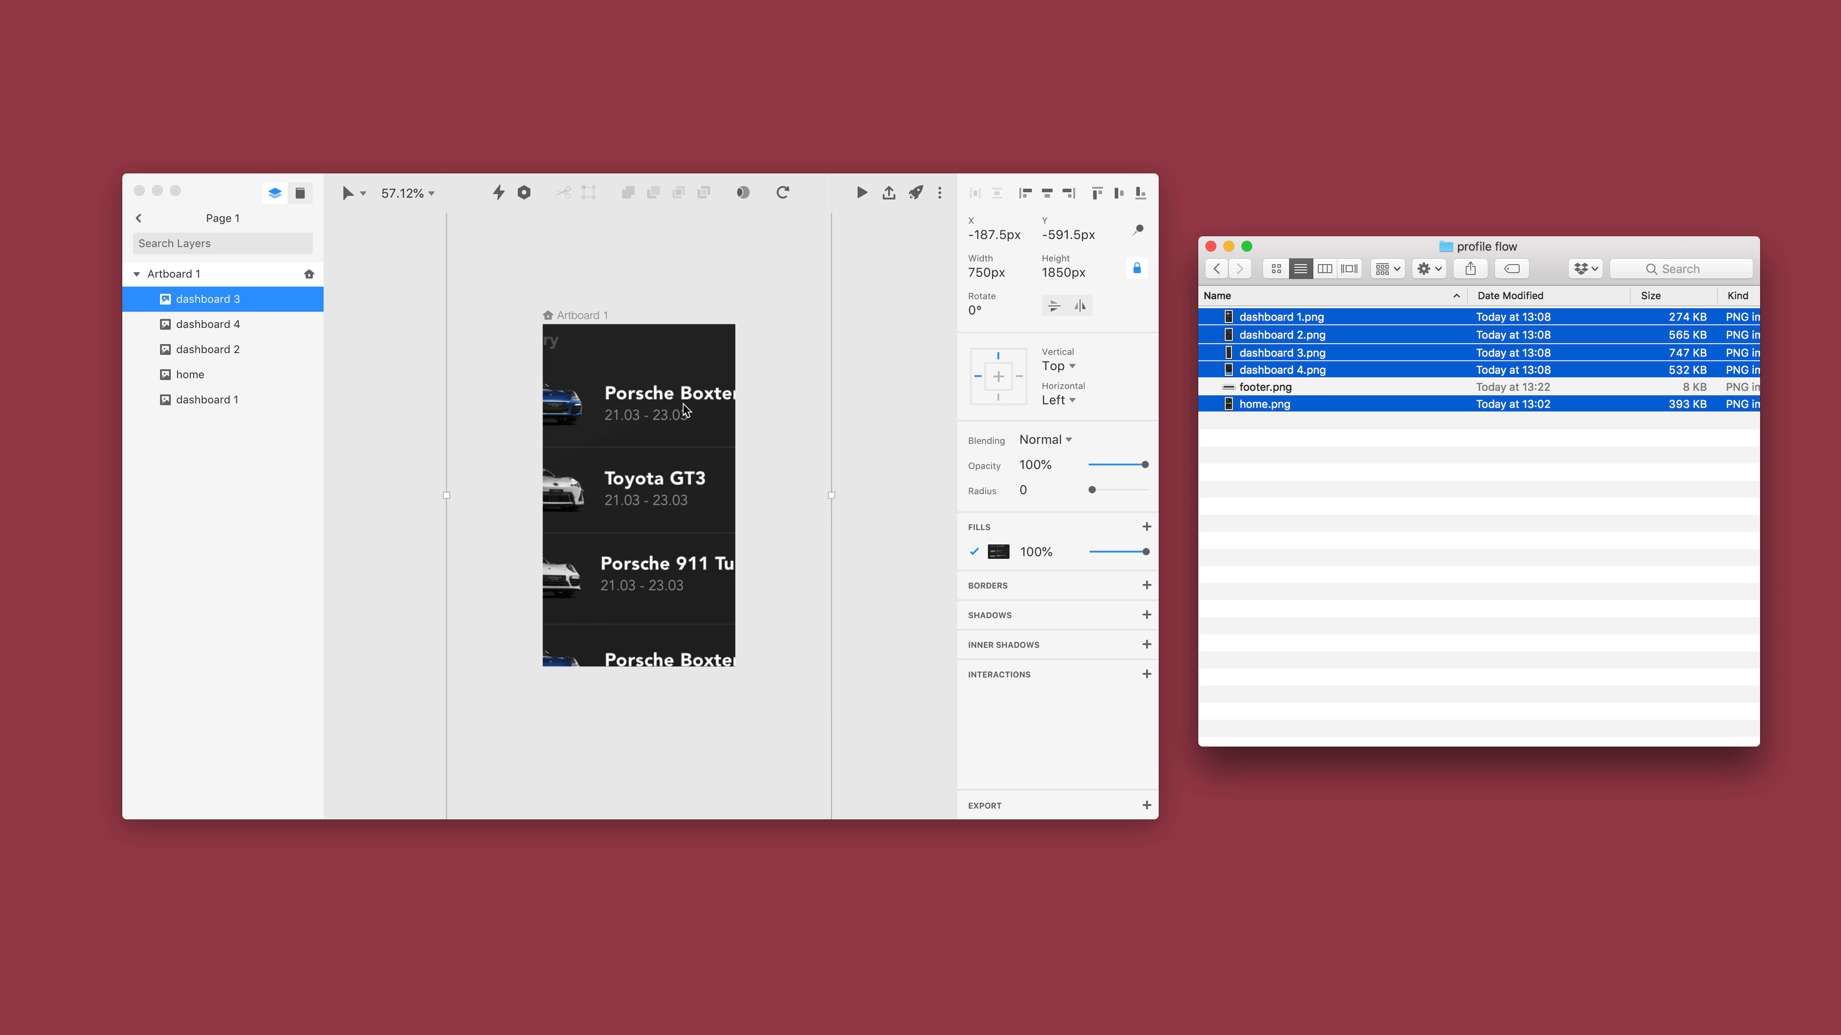
click(174, 190)
Select all five image layers in Artboard 1 and halve their width to 375 px.
shift+click(123, 227)
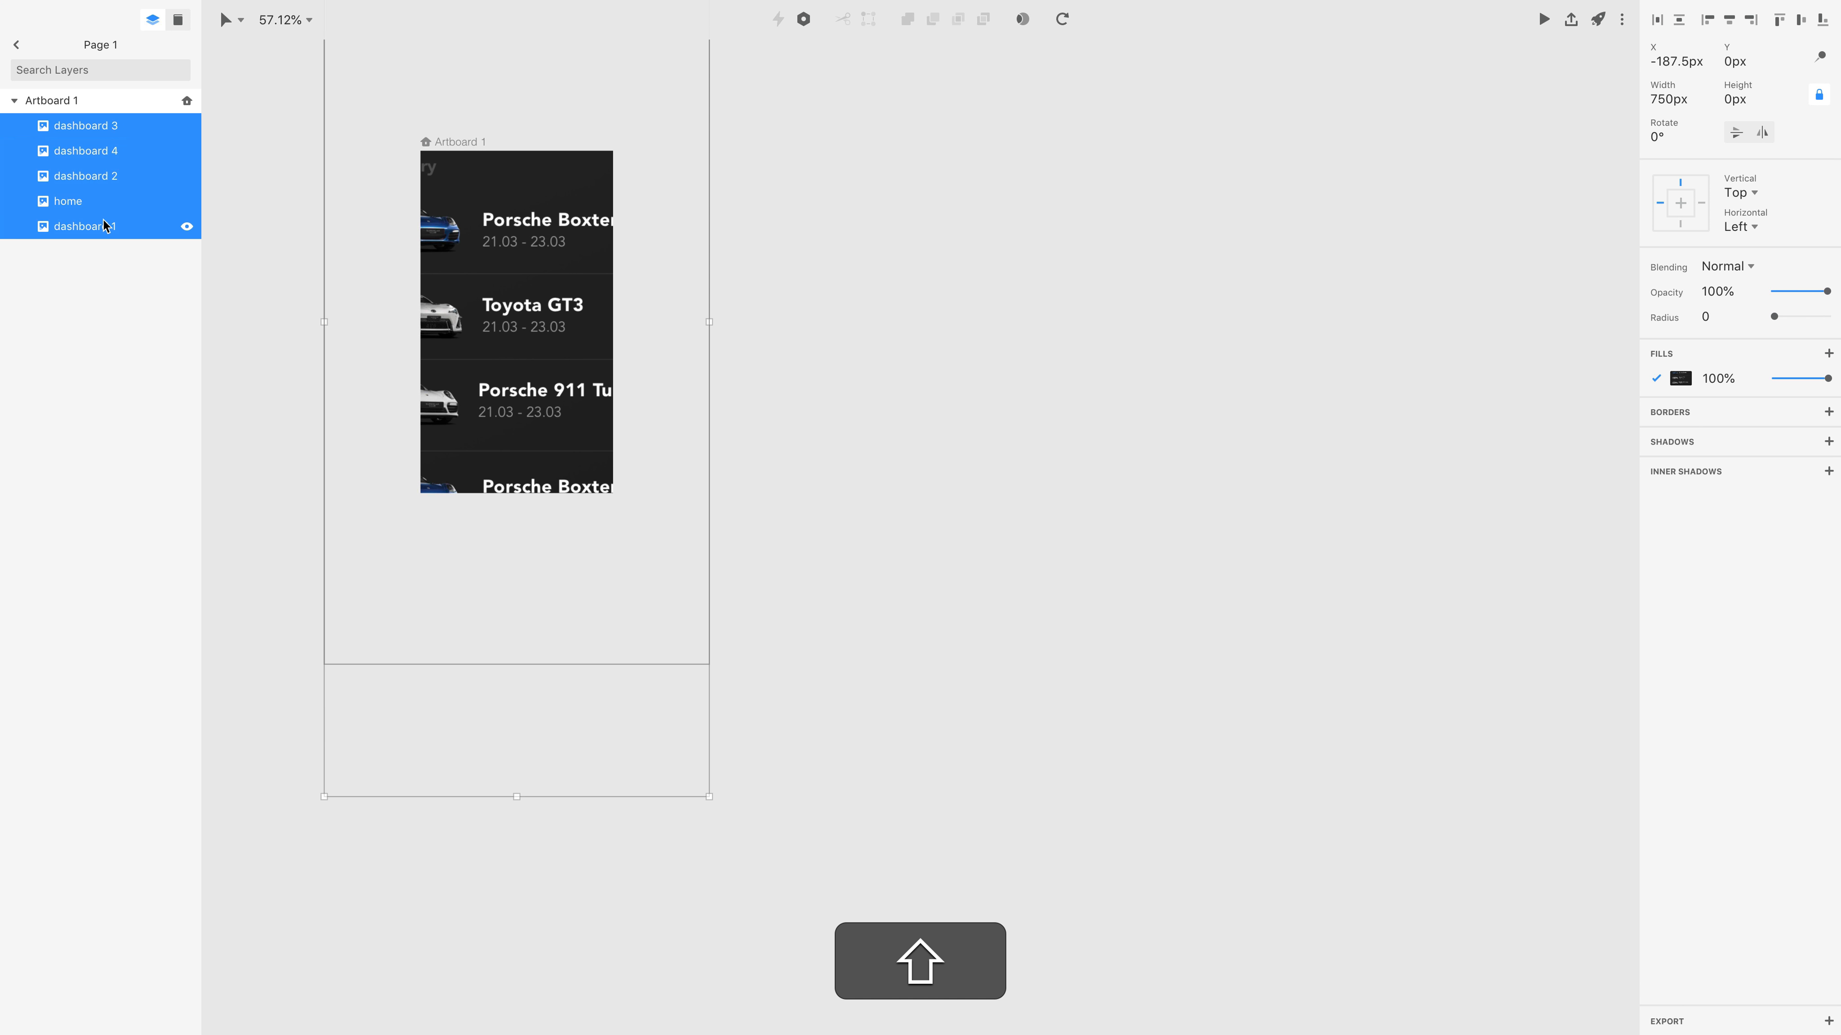
click(1704, 106)
text(/2)
key(Return)
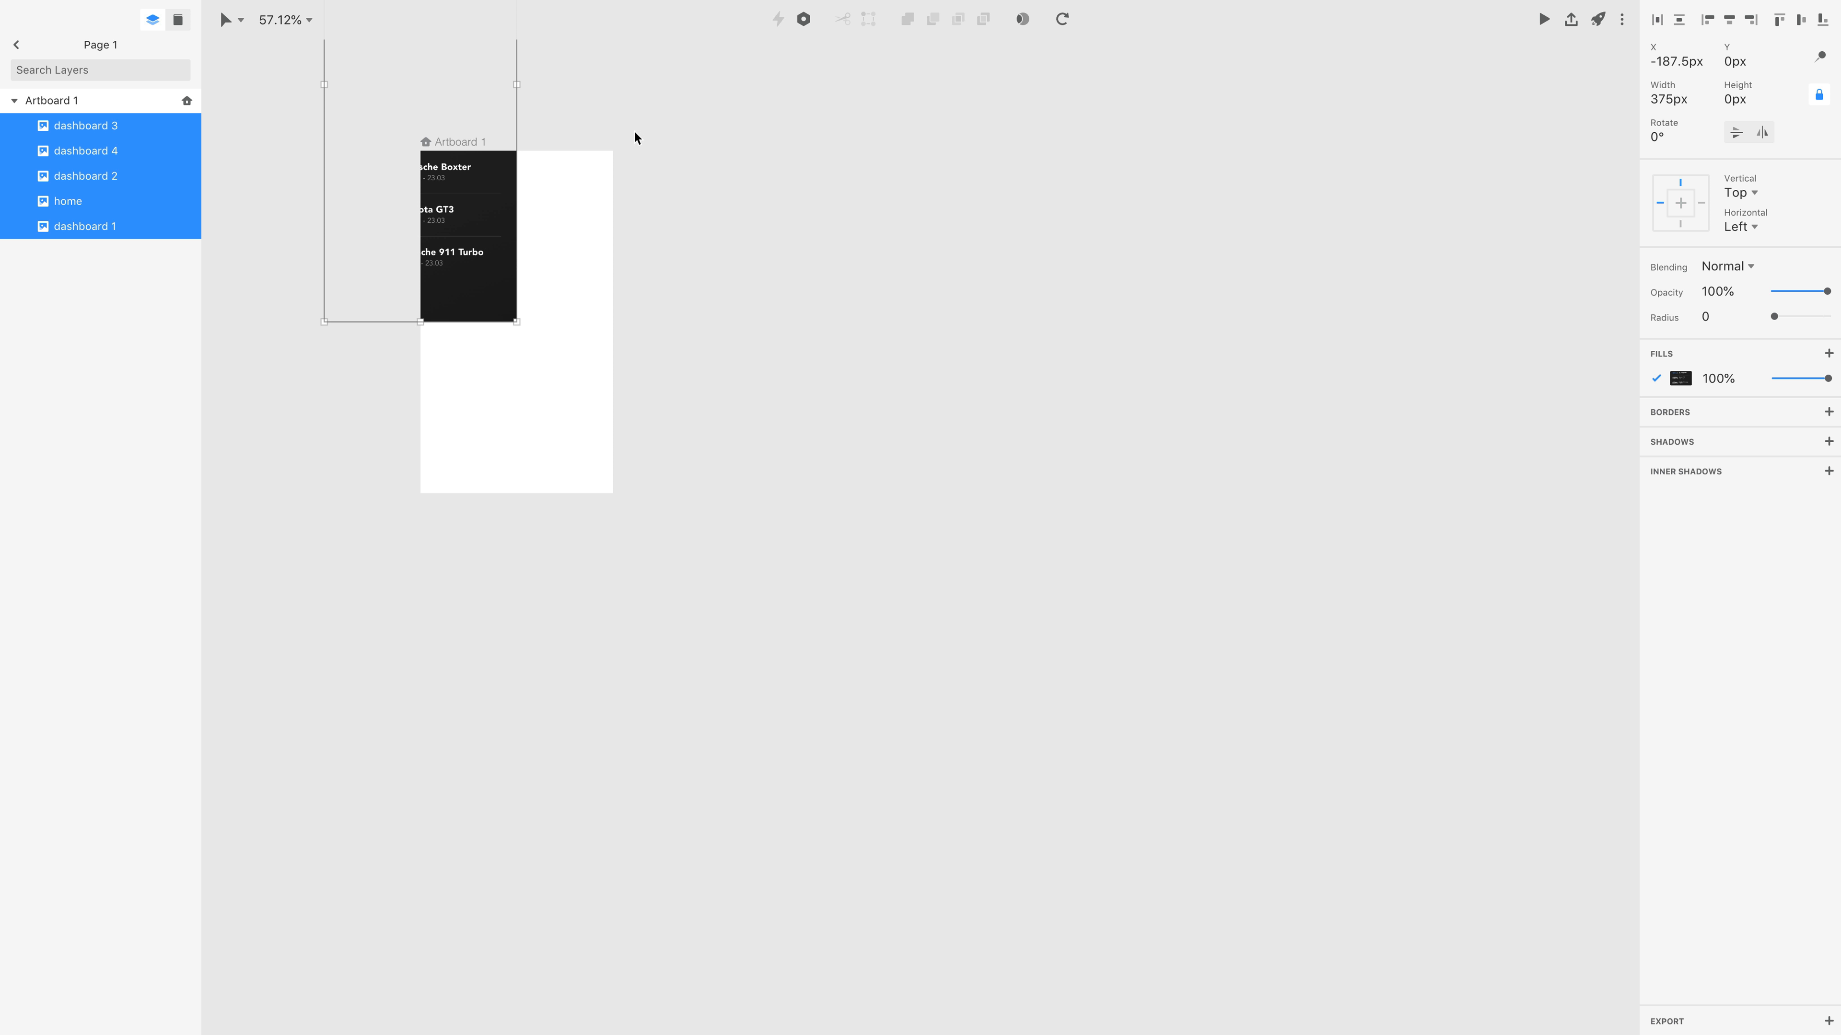
Set the X and Y positions of all five image layers in Artboard 1 to 0 px.
scroll(634, 131, left, 3)
scroll(634, 131, up, 2)
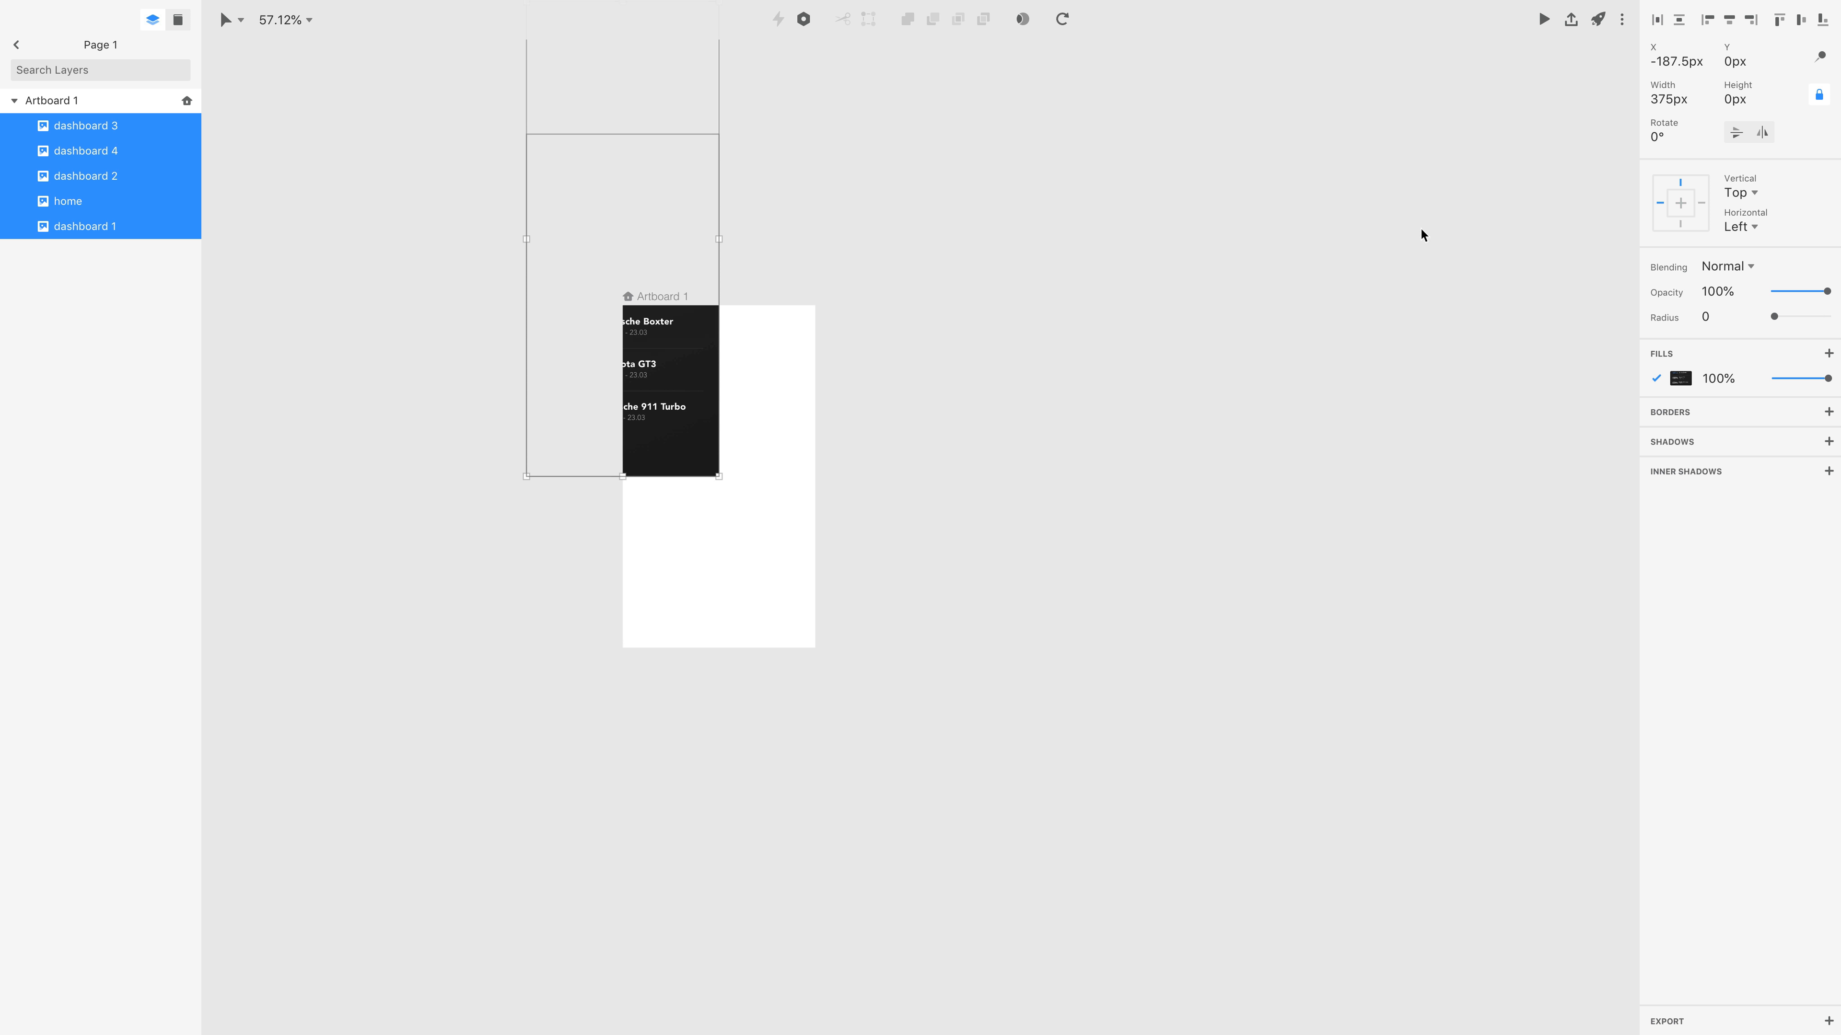
scroll(1248, 298, up, 2)
scroll(1248, 299, left, 2)
click(1244, 301)
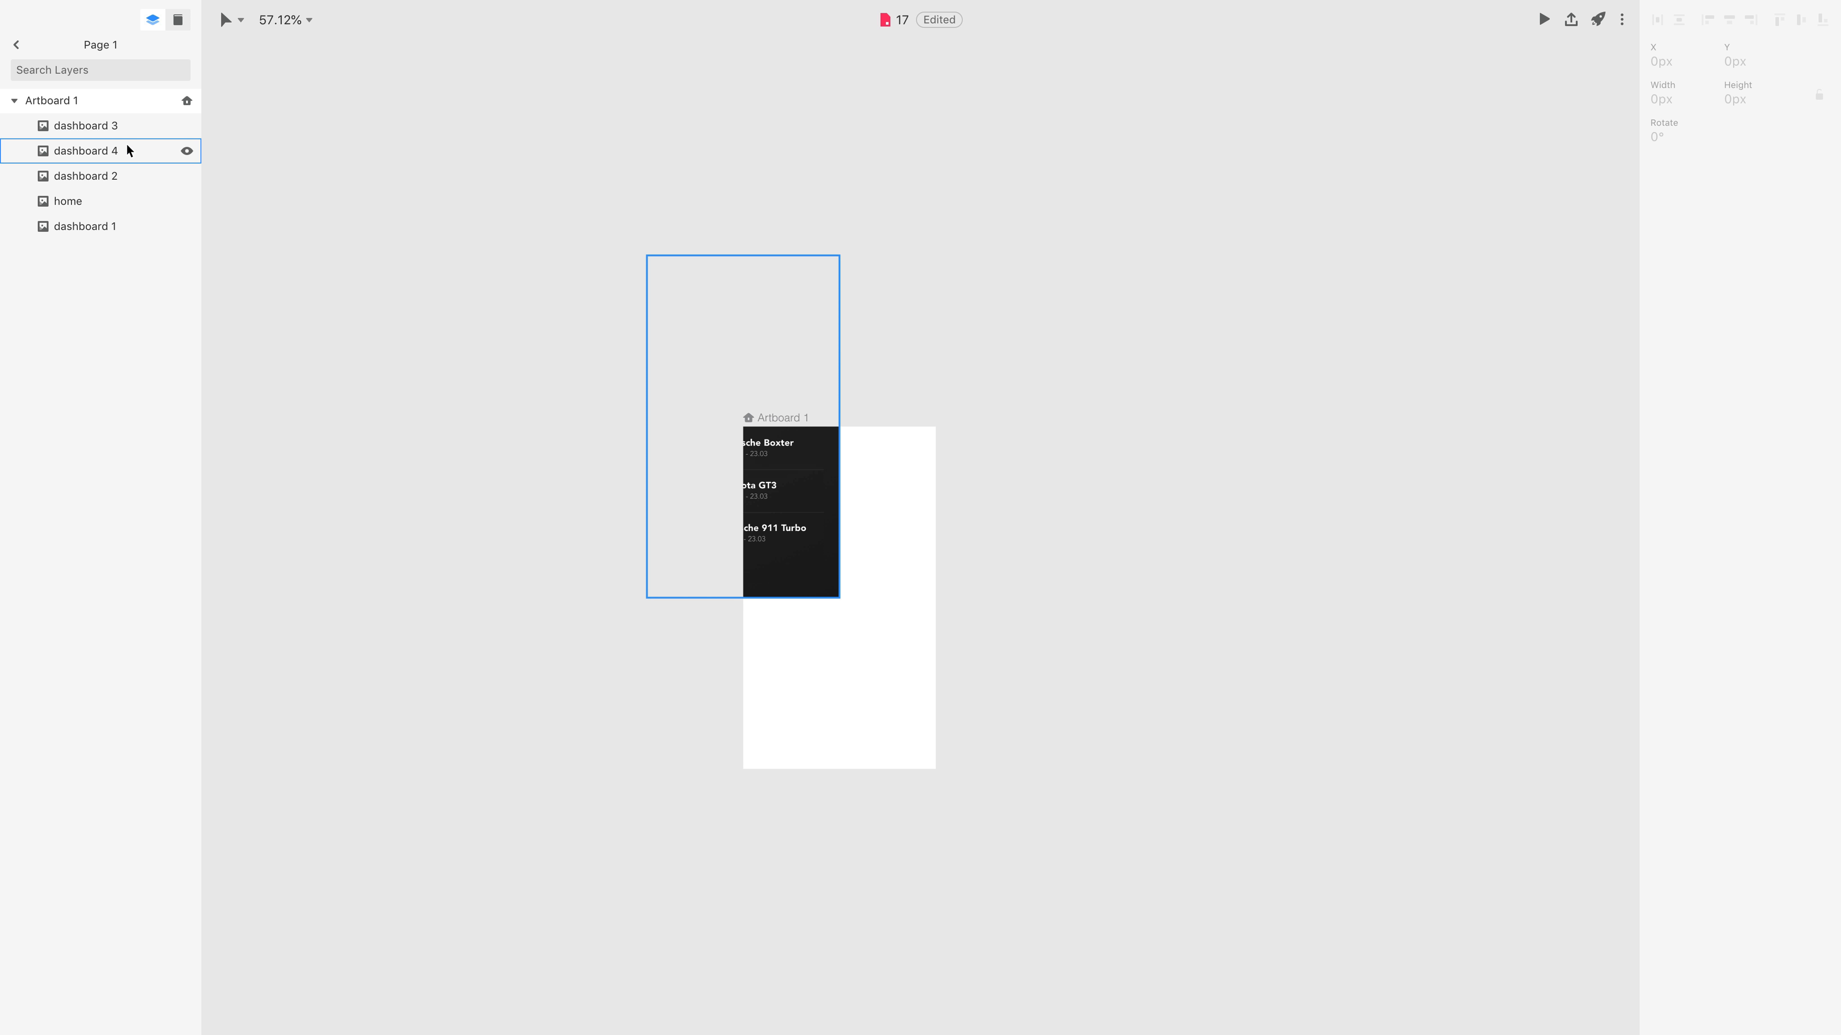
click(86, 126)
shift+click(101, 227)
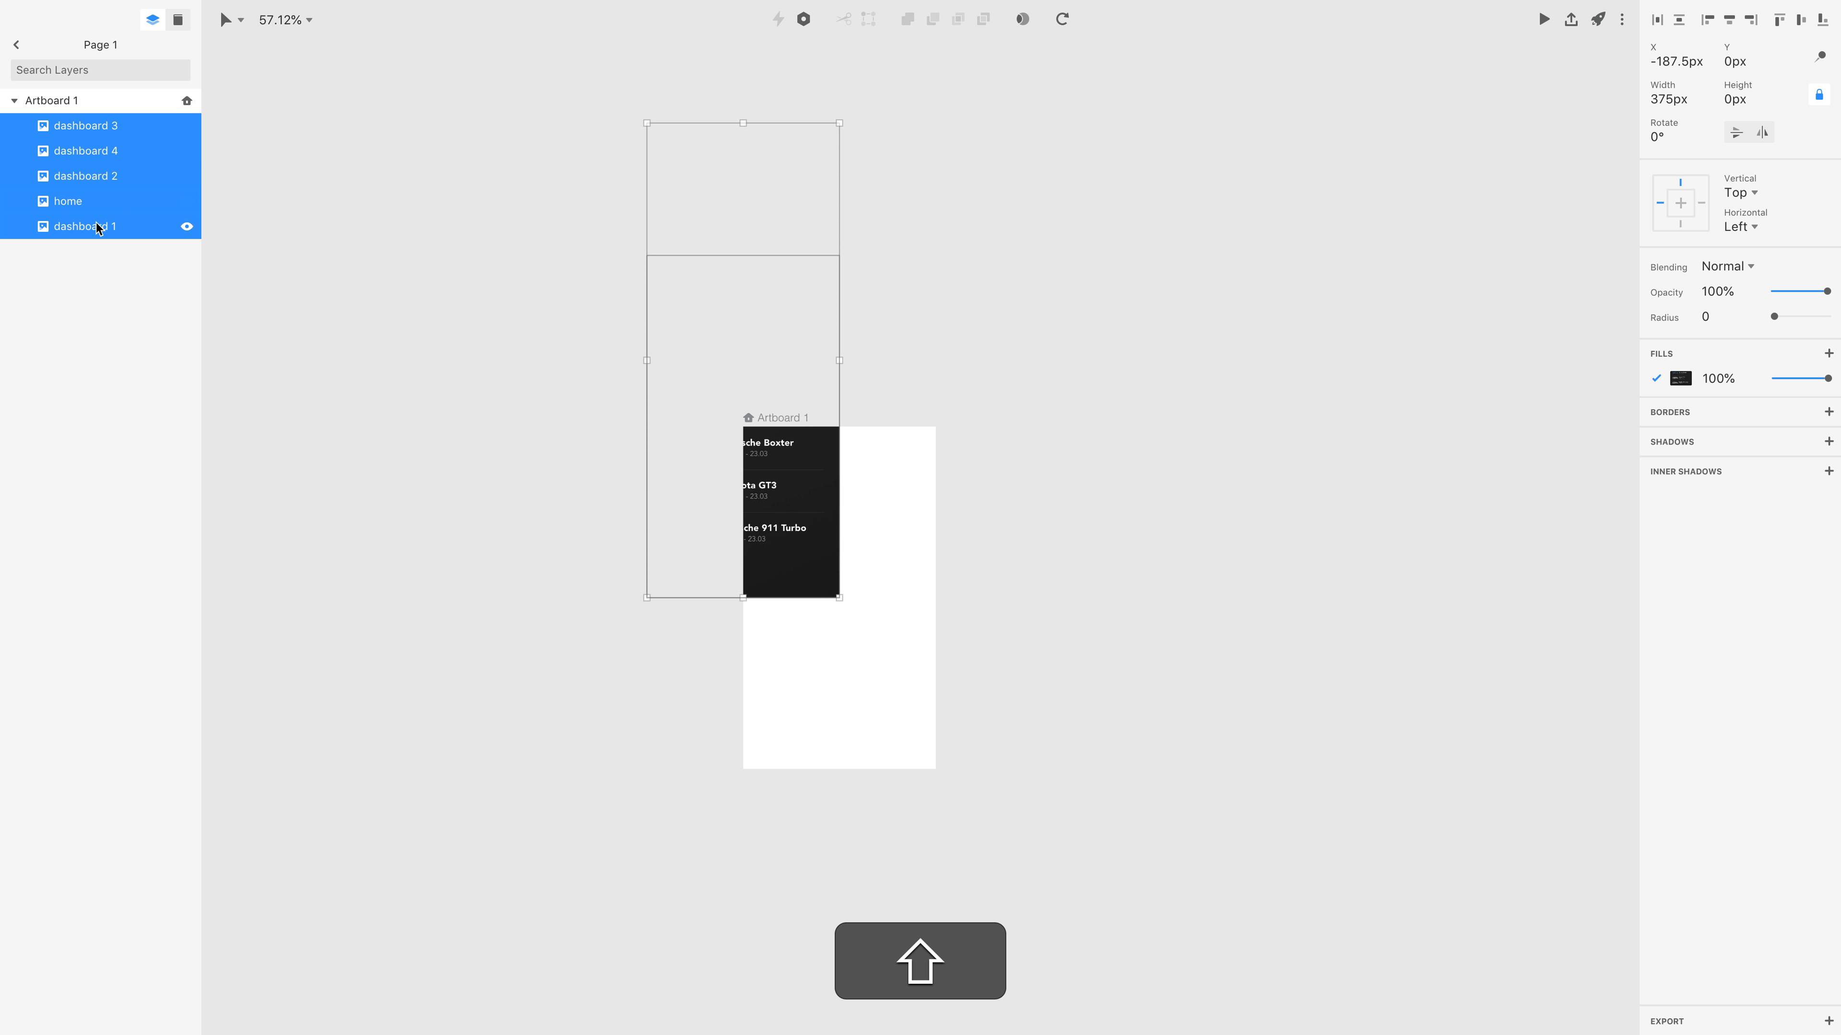
click(1696, 65)
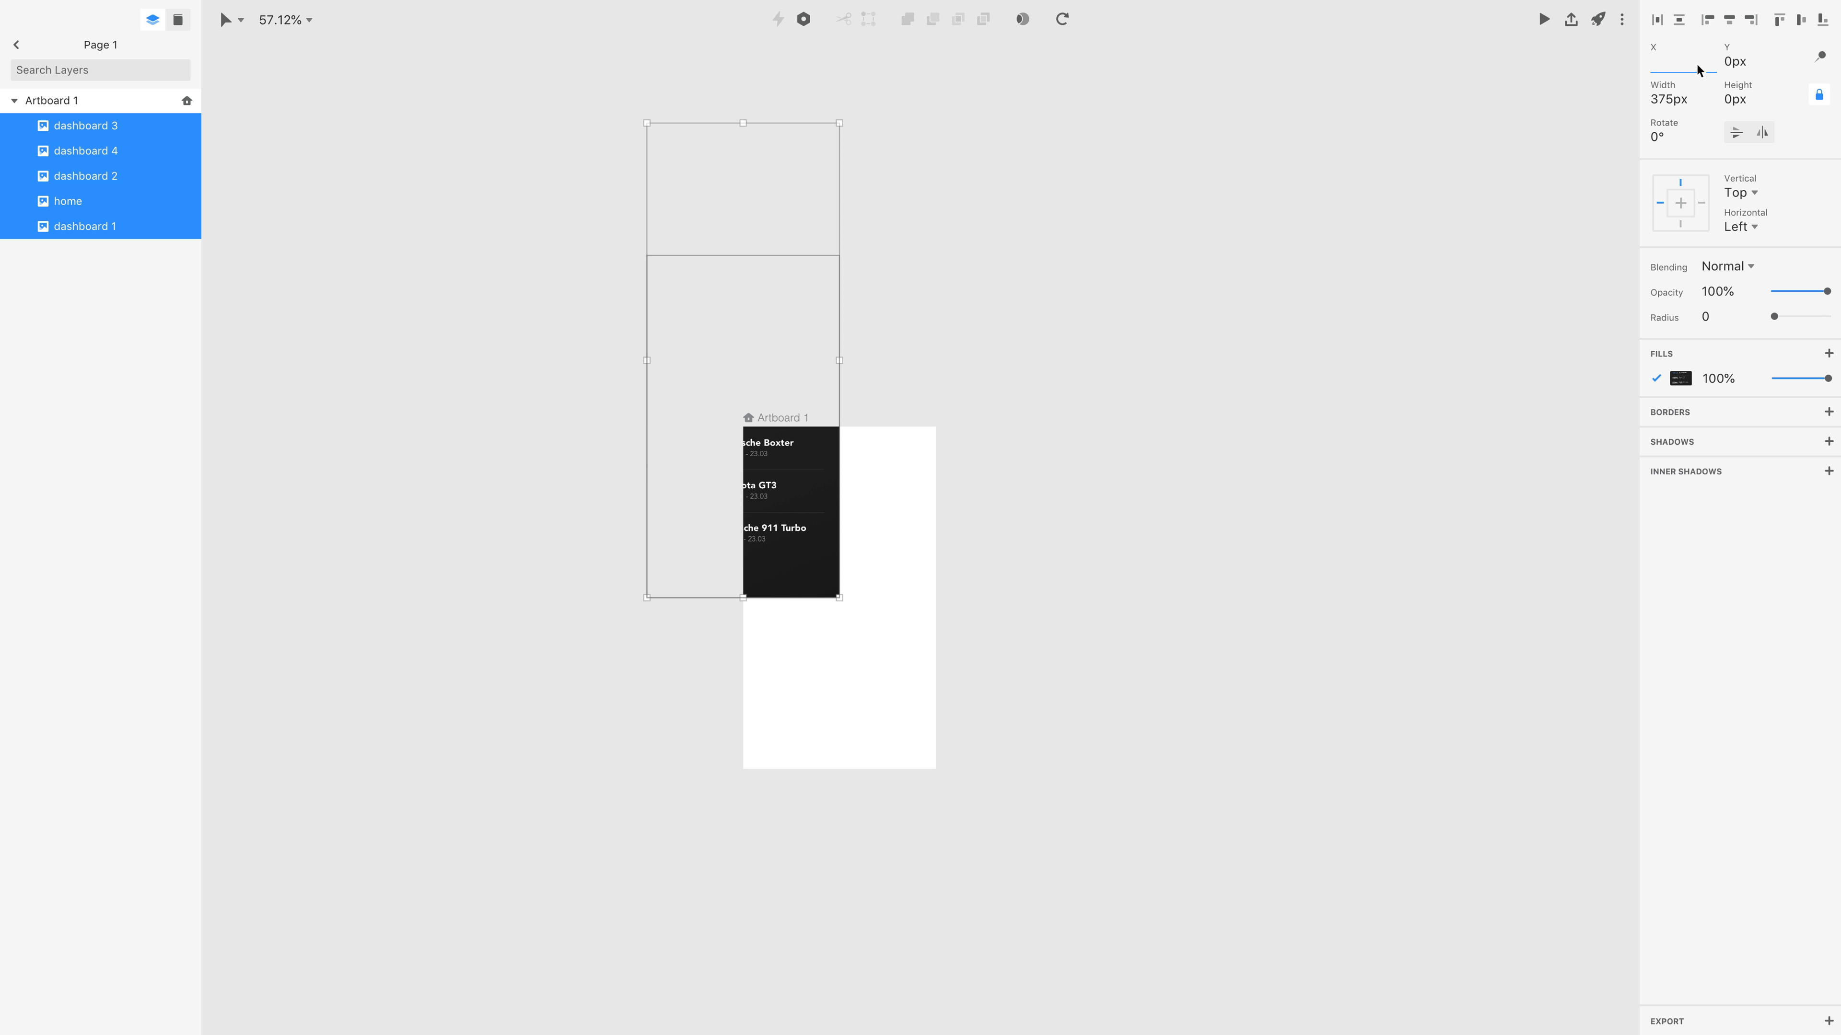
key(Return)
click(1739, 63)
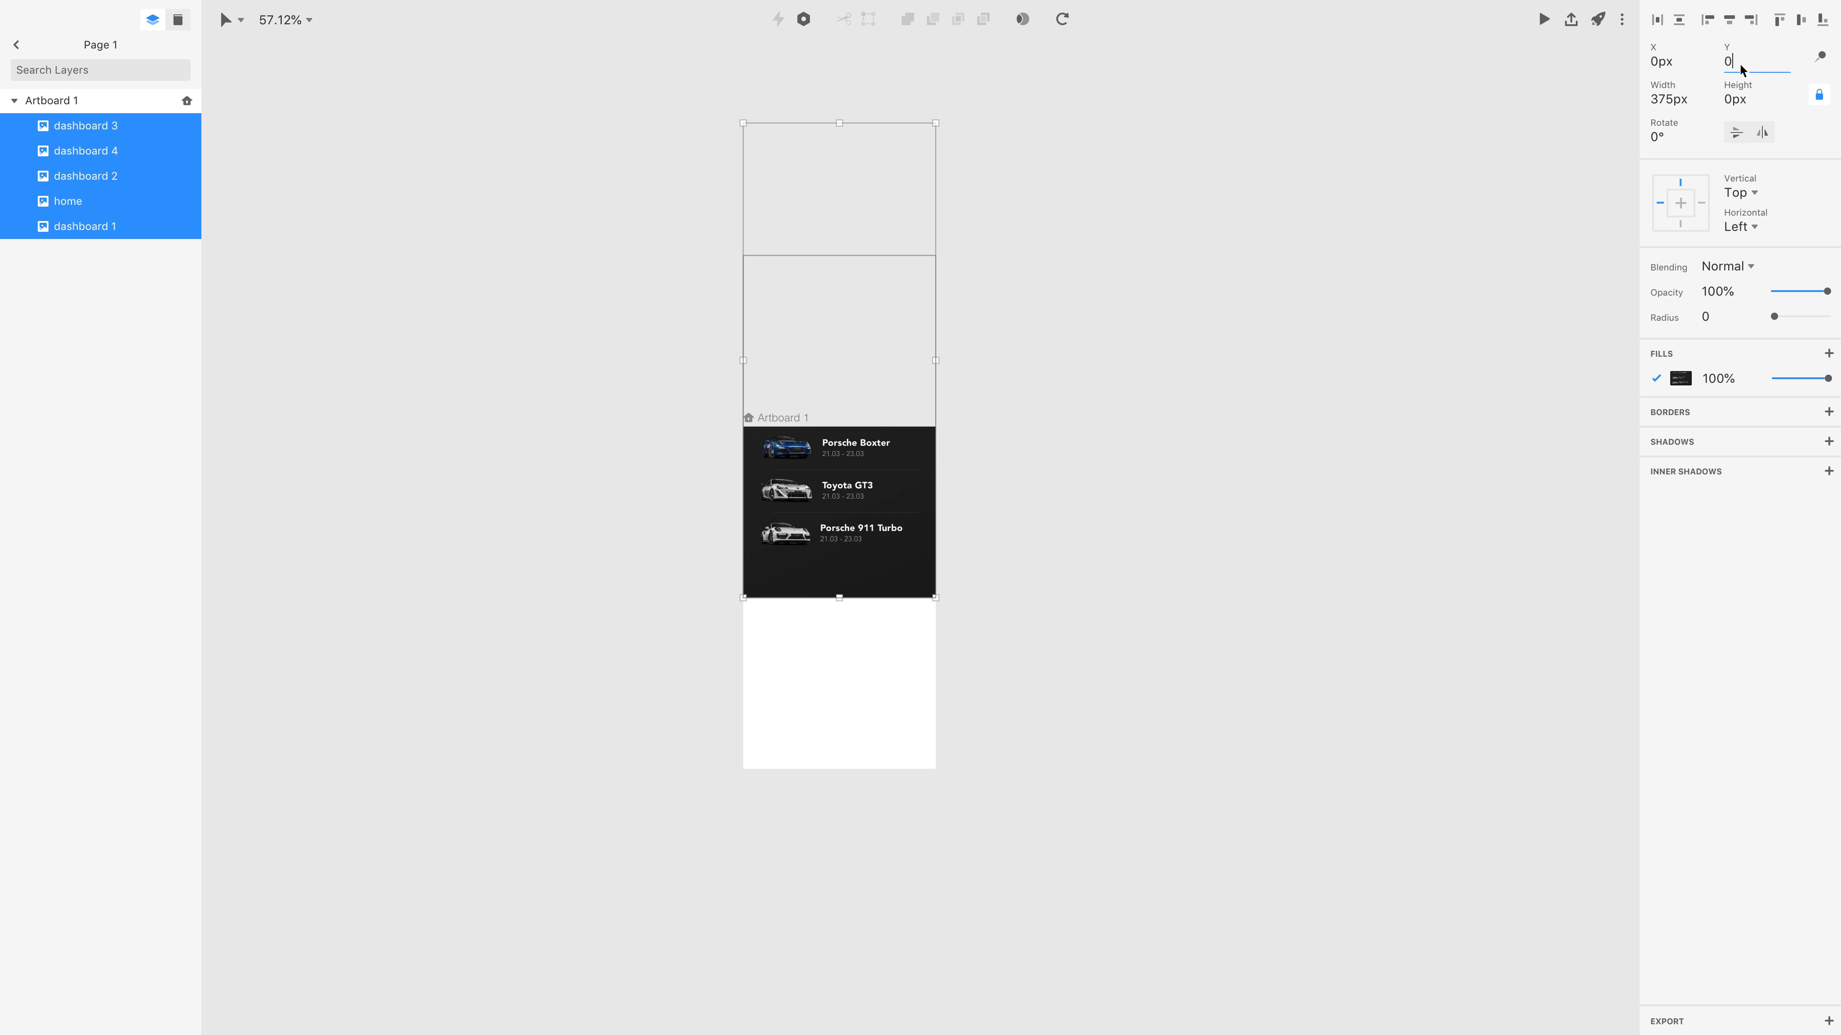
key(Return)
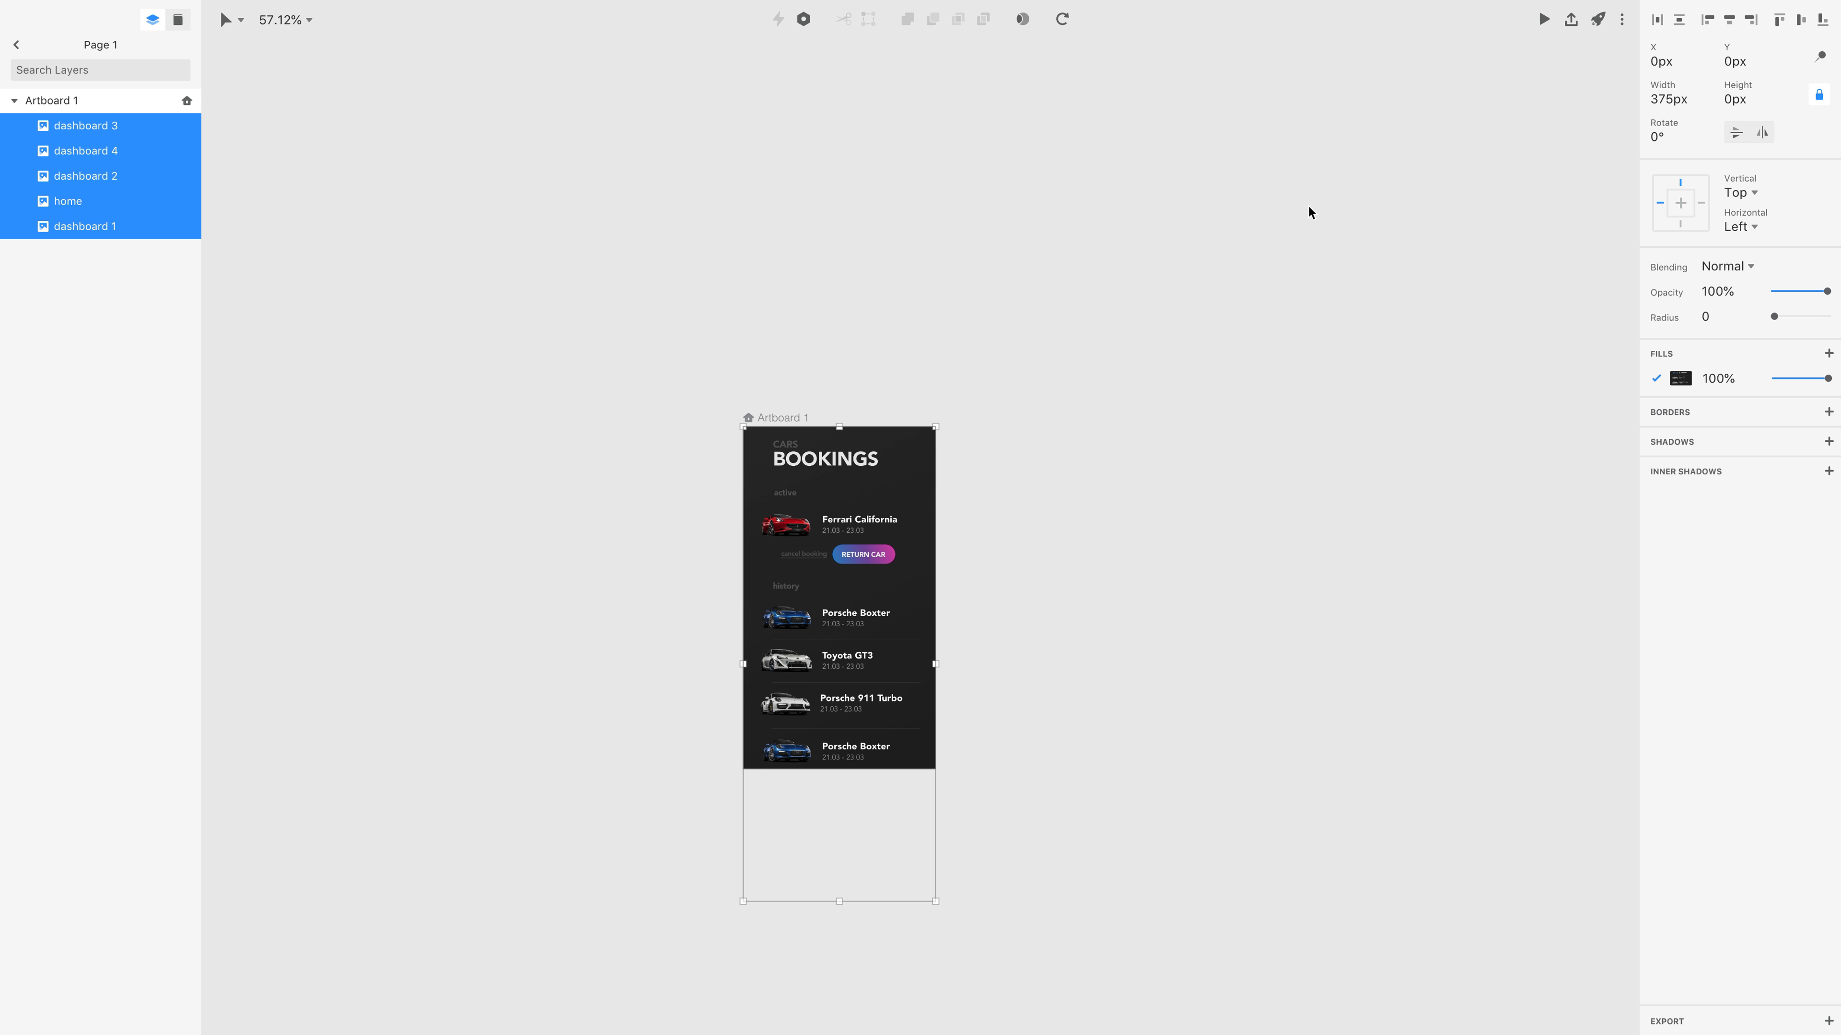
click(1128, 292)
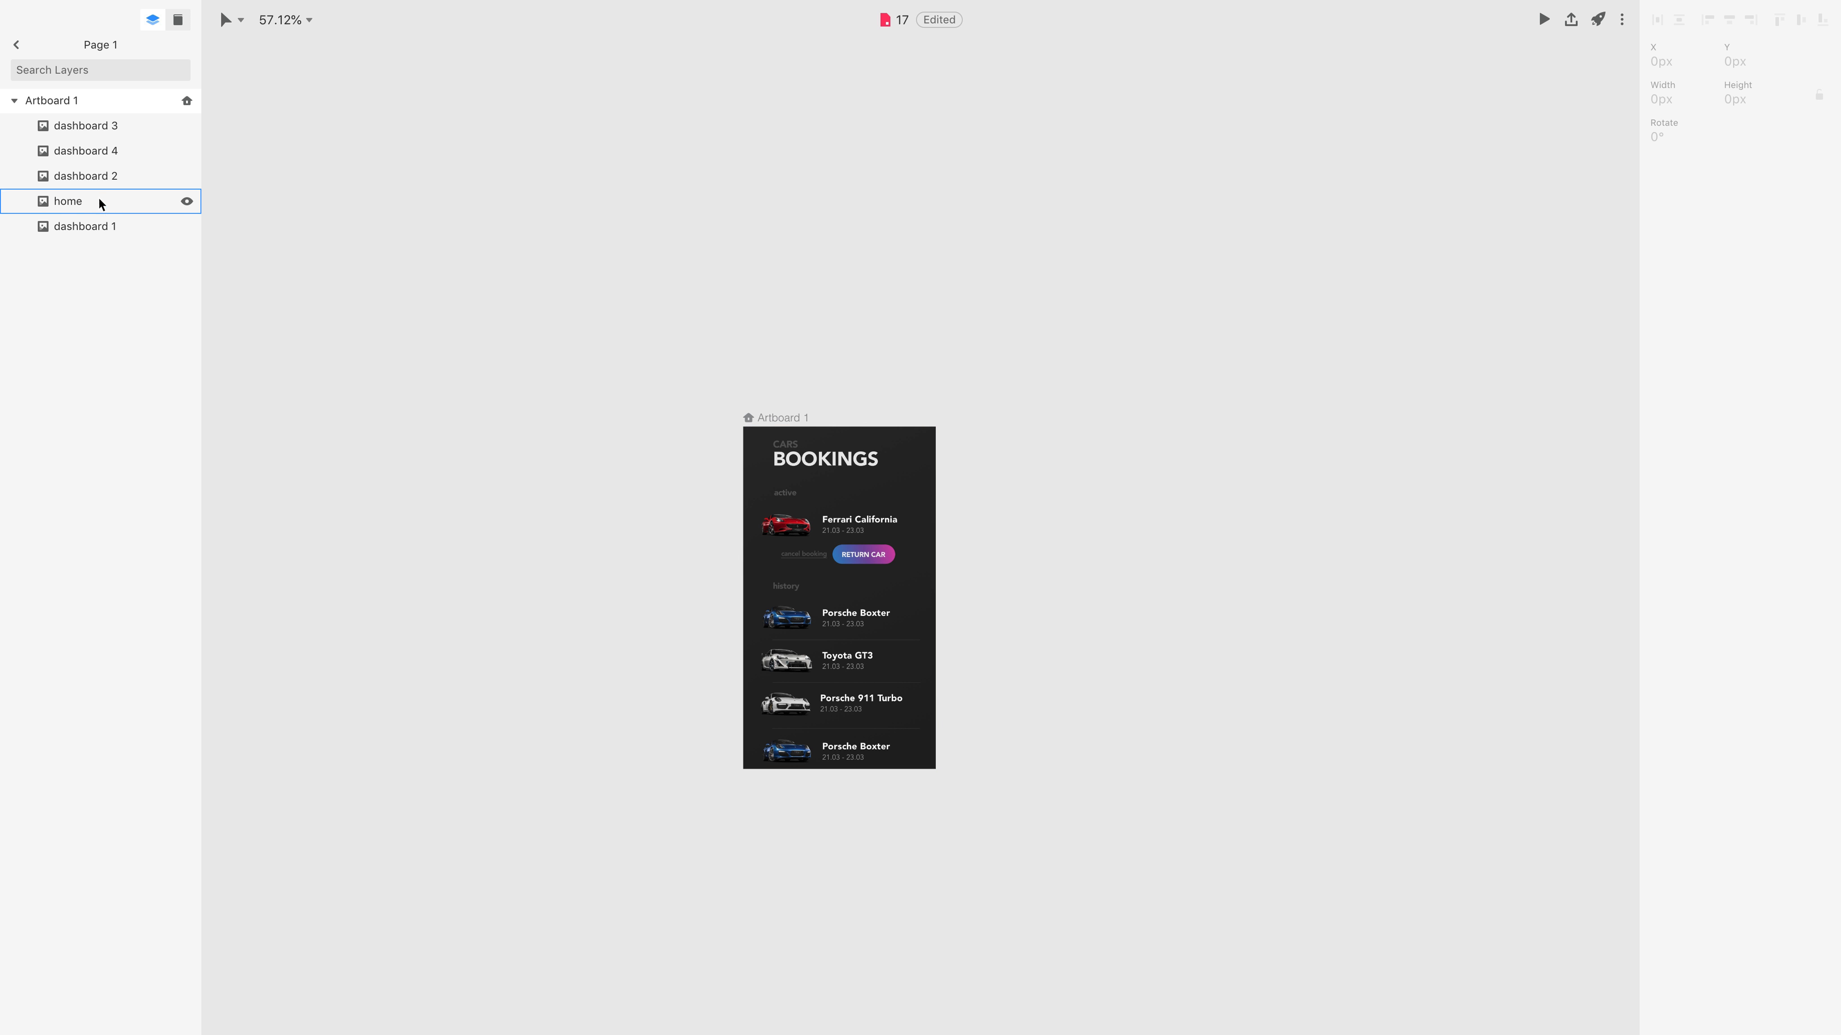
Duplicate Artboard 1 four times to make five artboards in a row.
click(80, 103)
key(super+d)
key(super+d)
key(super+d)
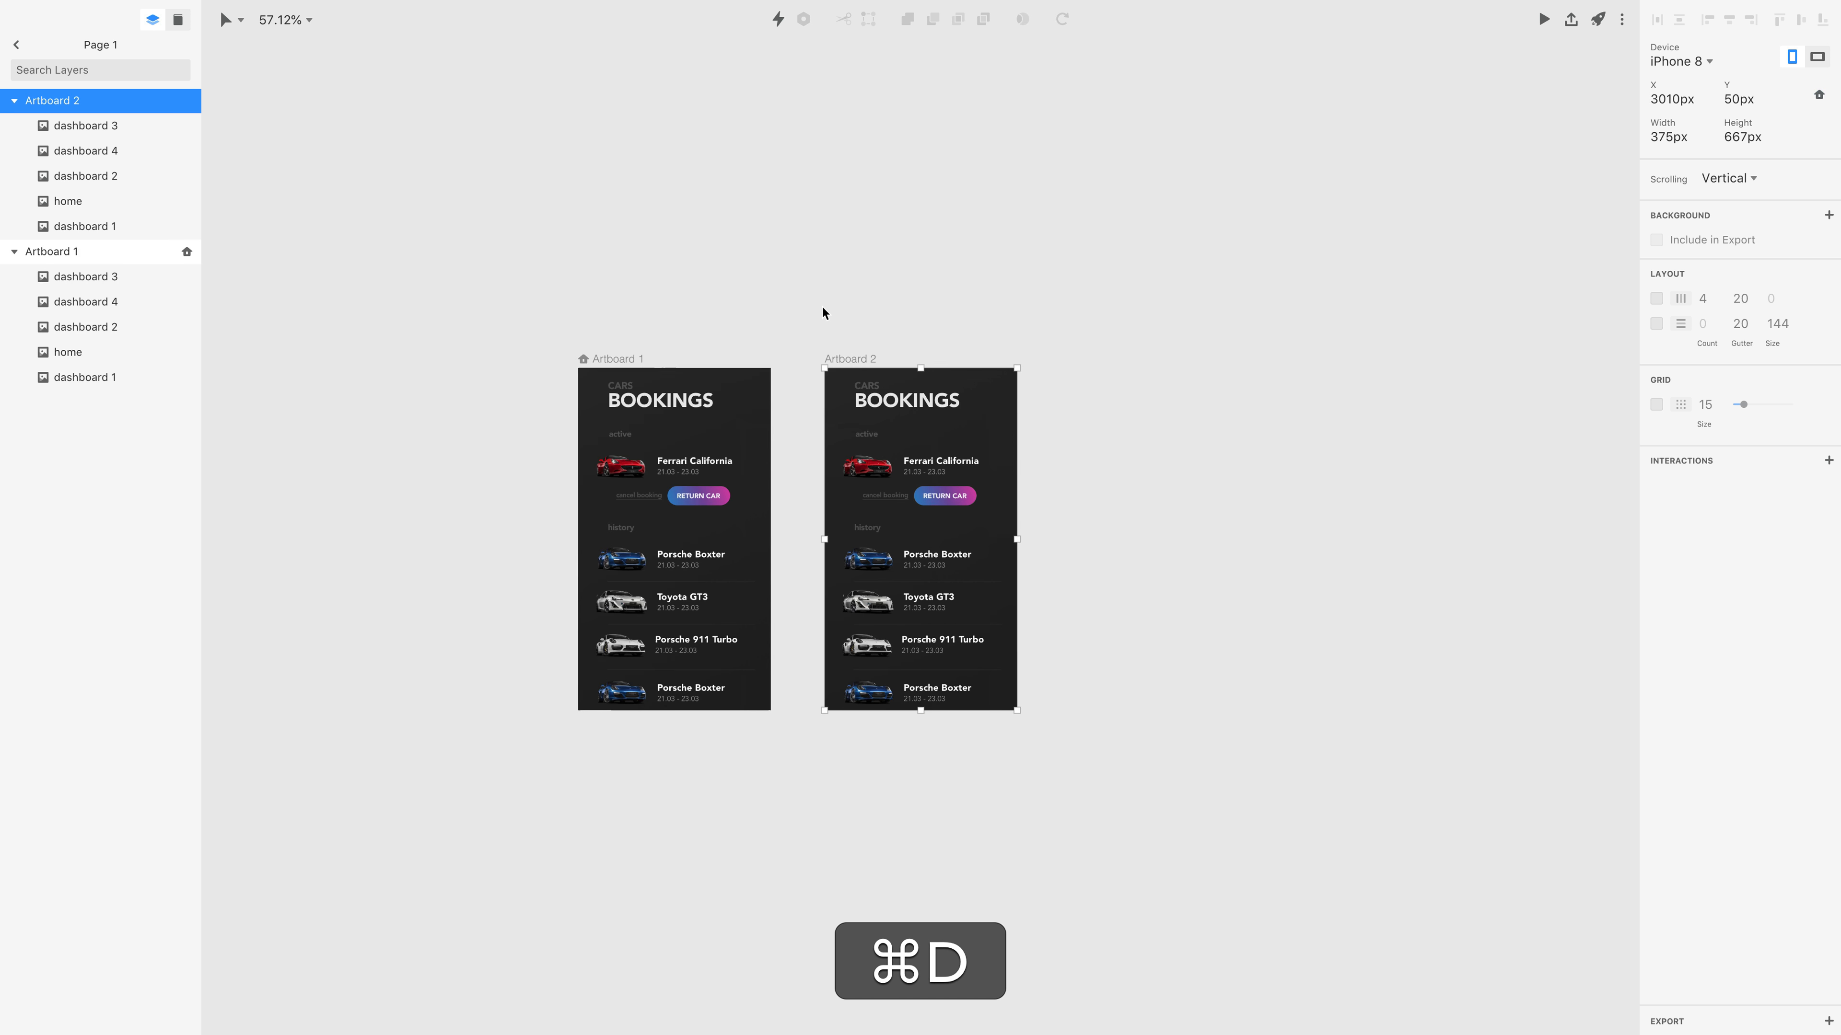
key(super+d)
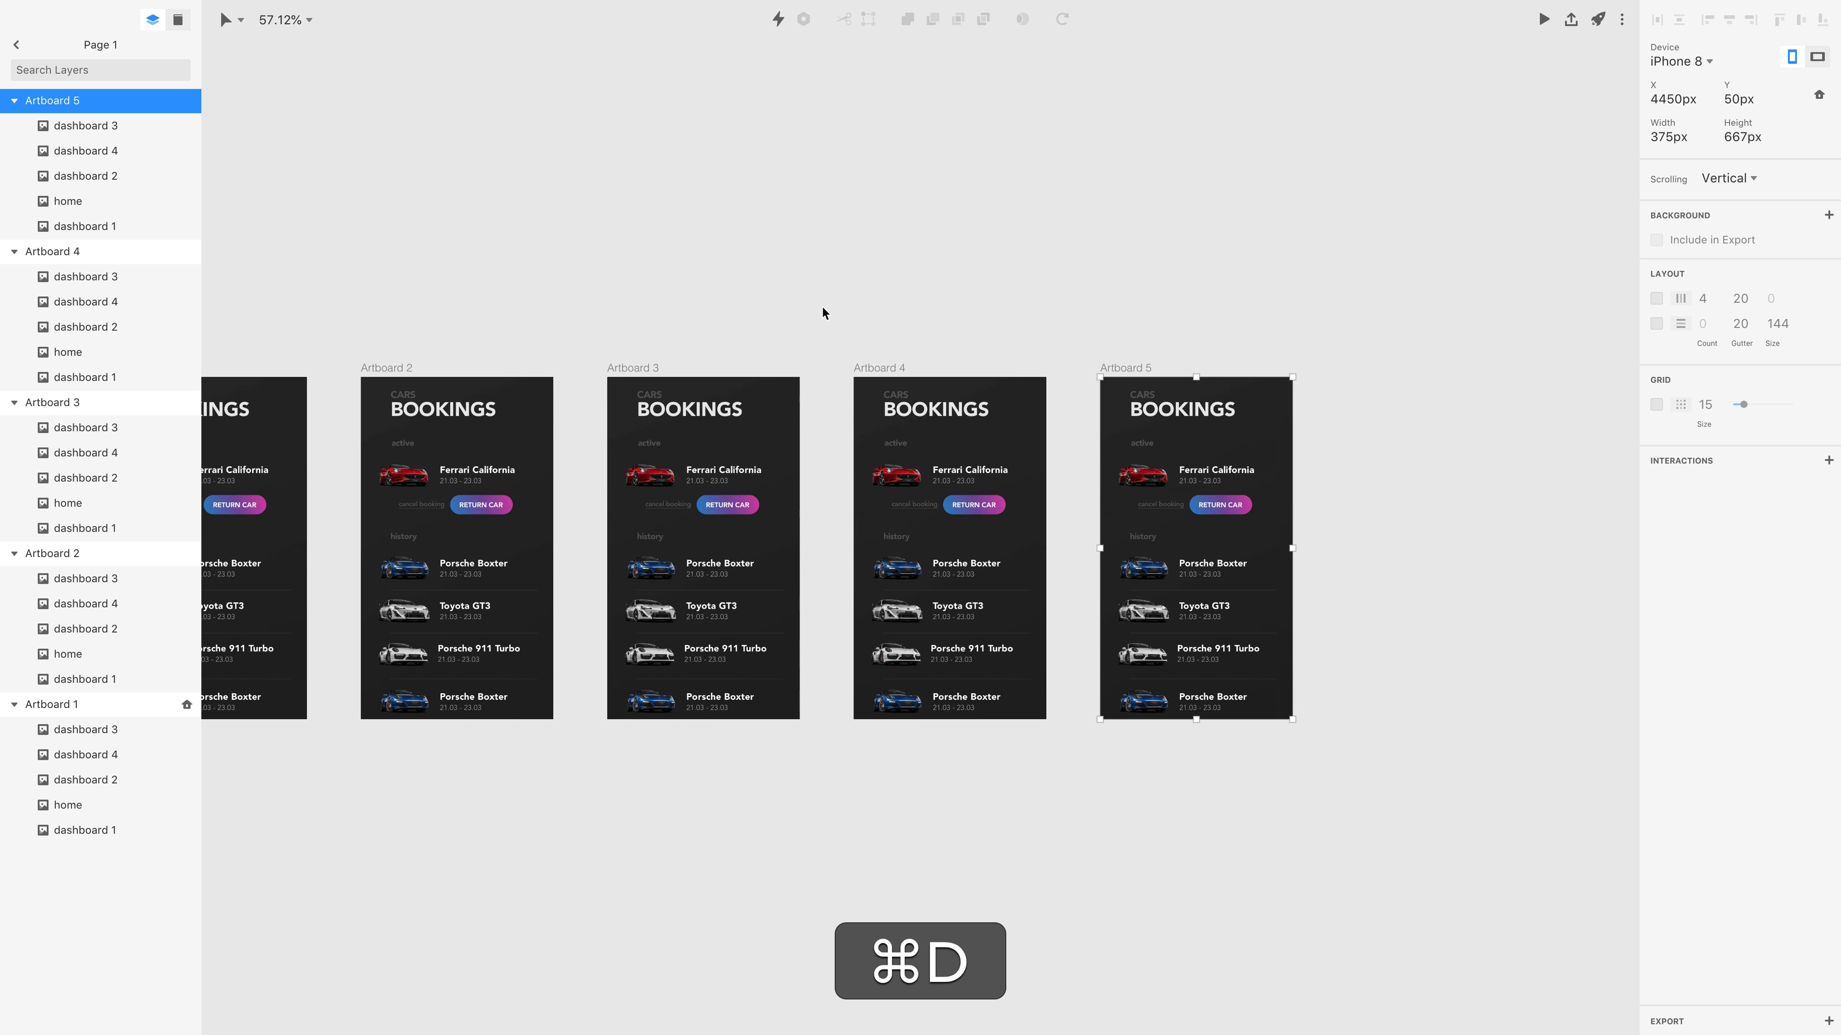
Delete every layer from Artboard 1 except home.
click(389, 328)
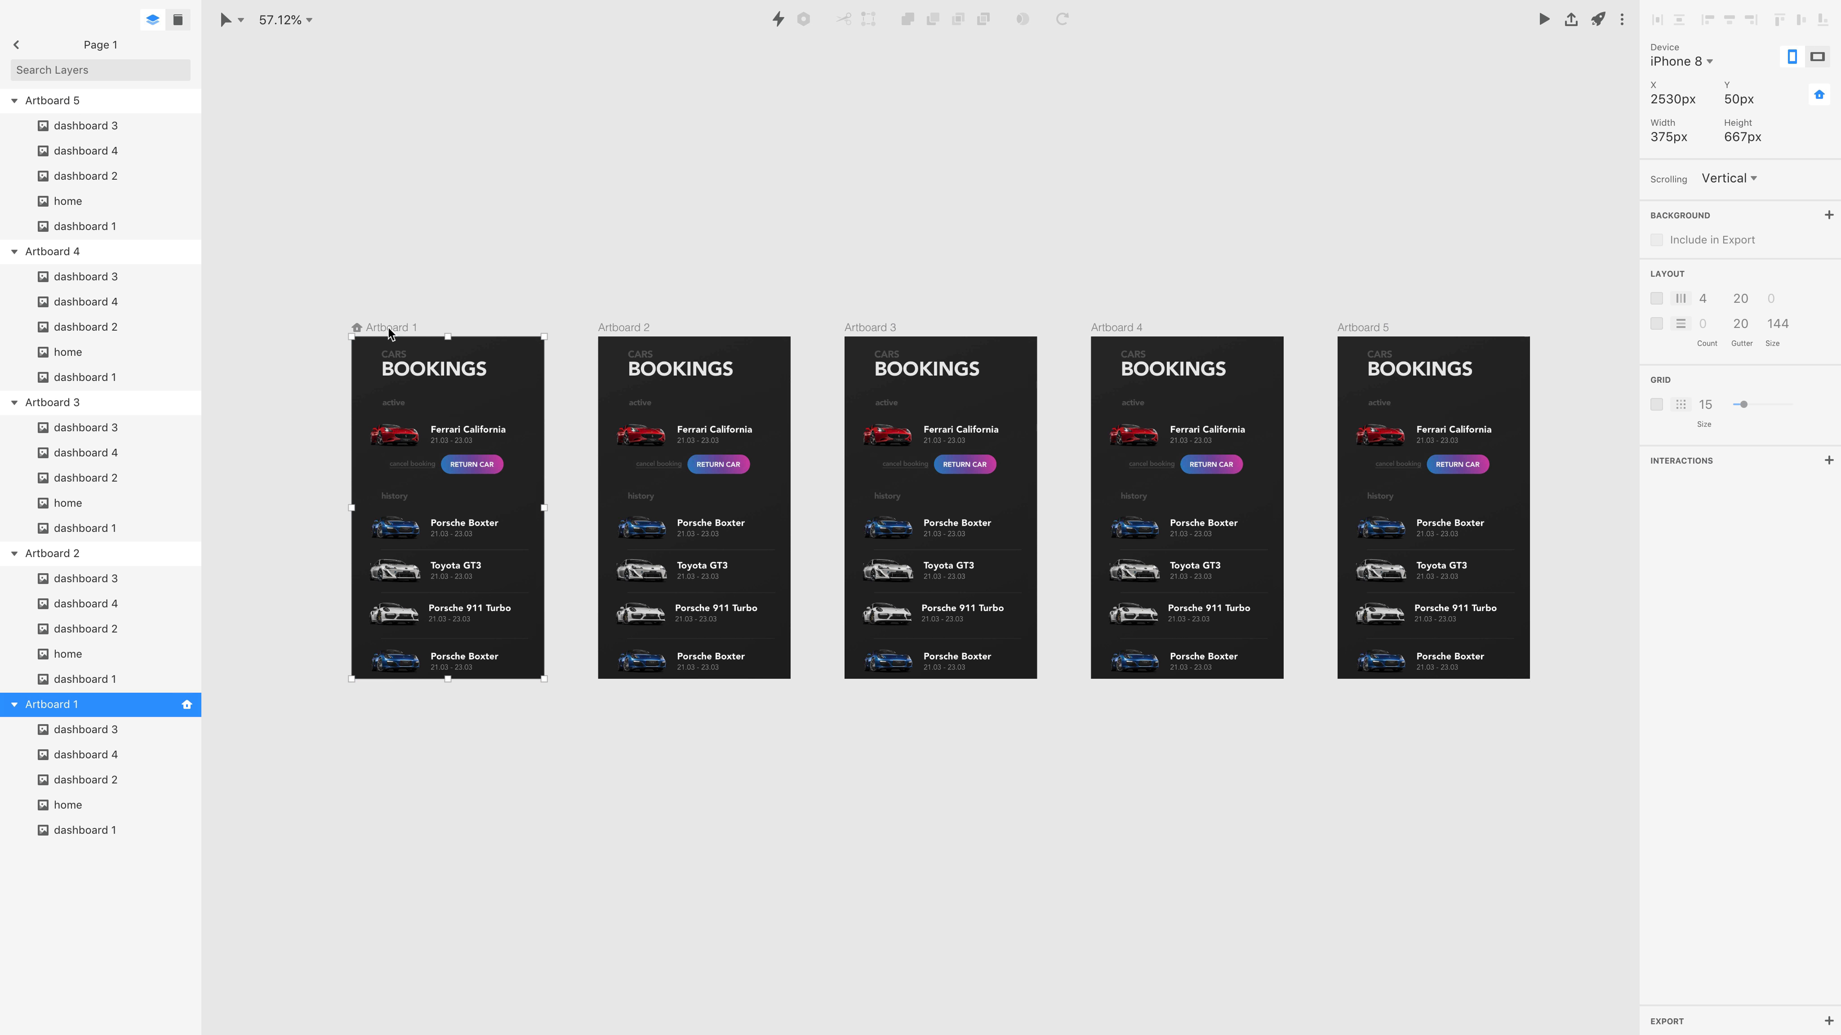
click(69, 731)
shift+click(87, 830)
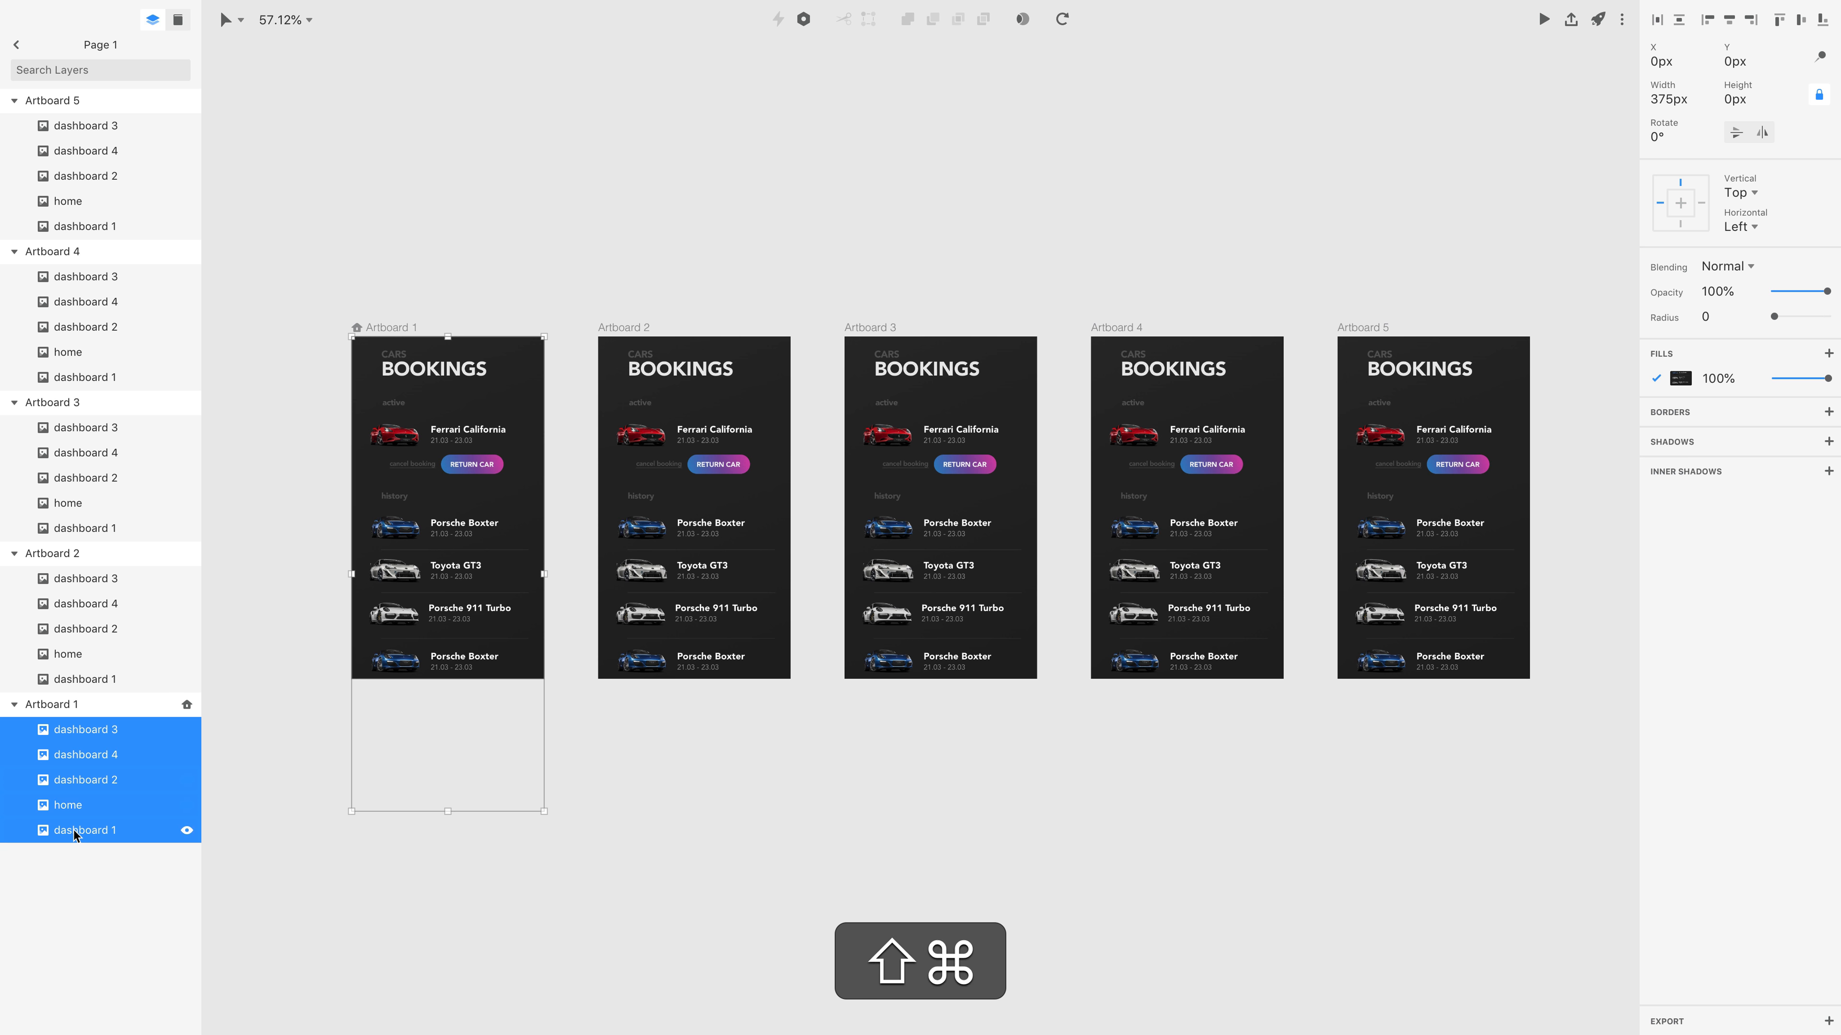
super+click(96, 805)
key(super+BackSpace)
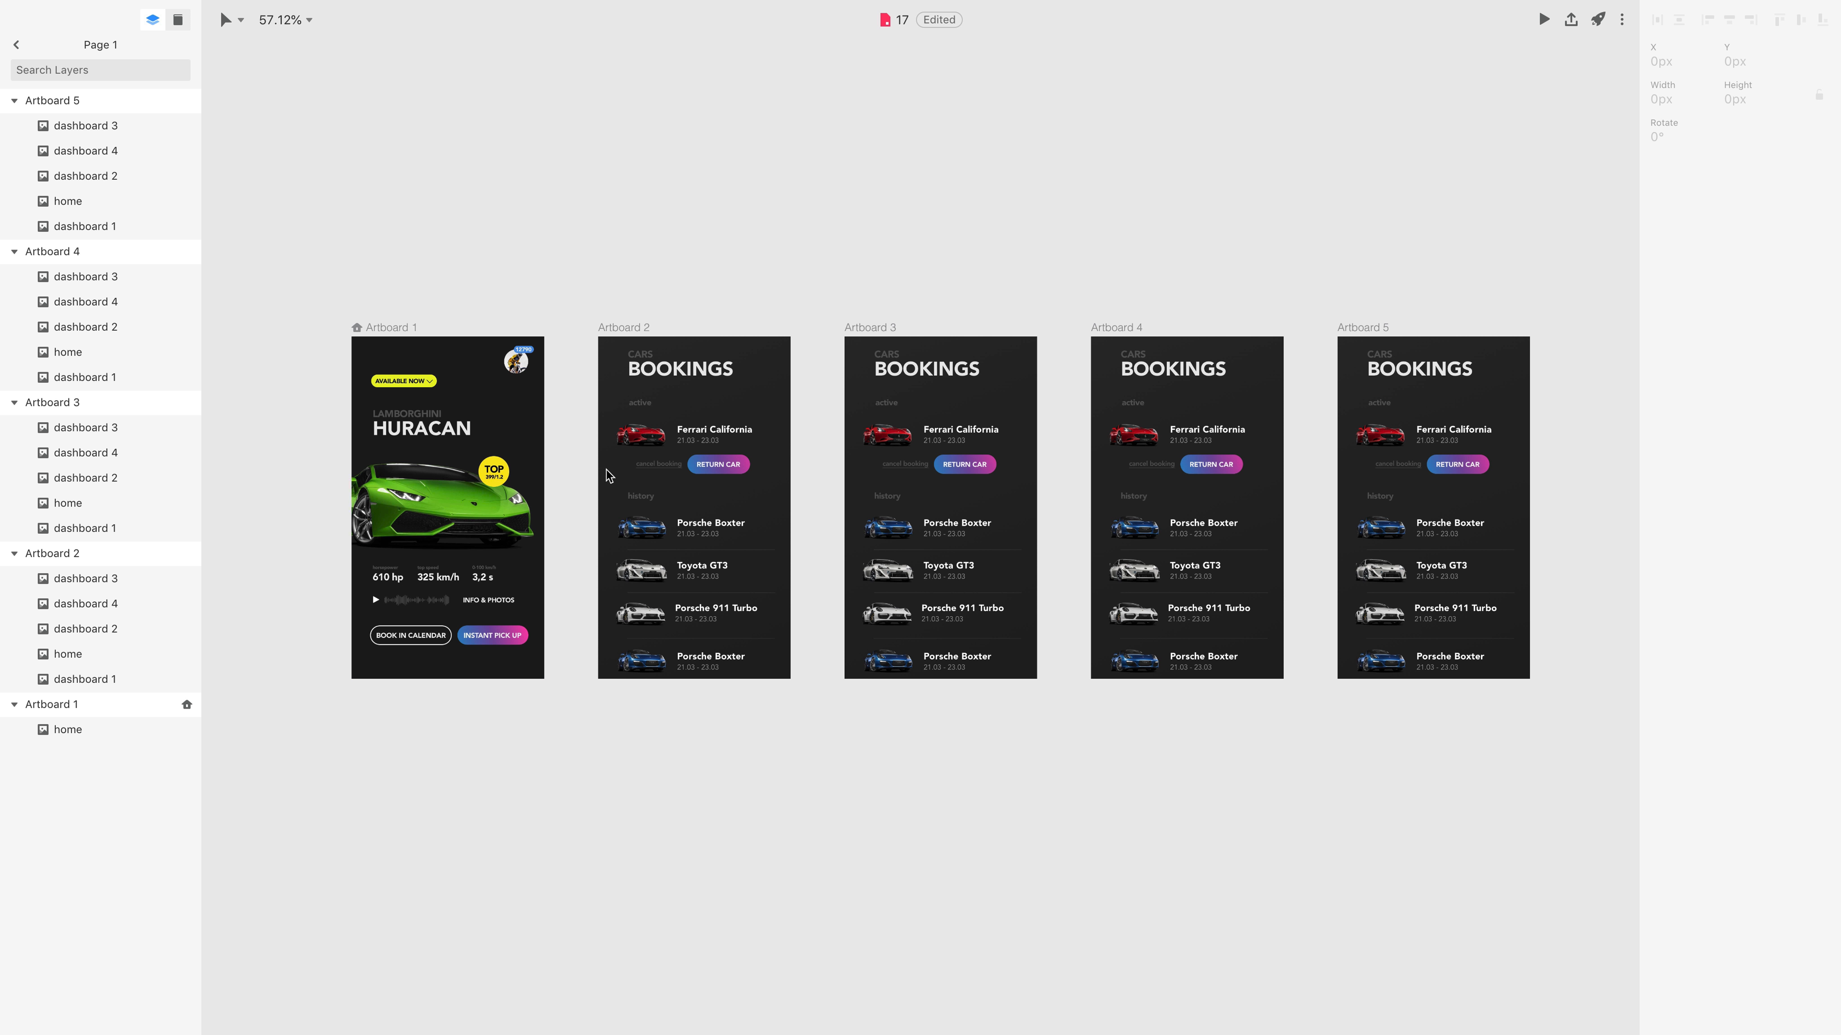
Delete every layer from Artboard 2 except dashboard 1.
click(647, 335)
click(85, 578)
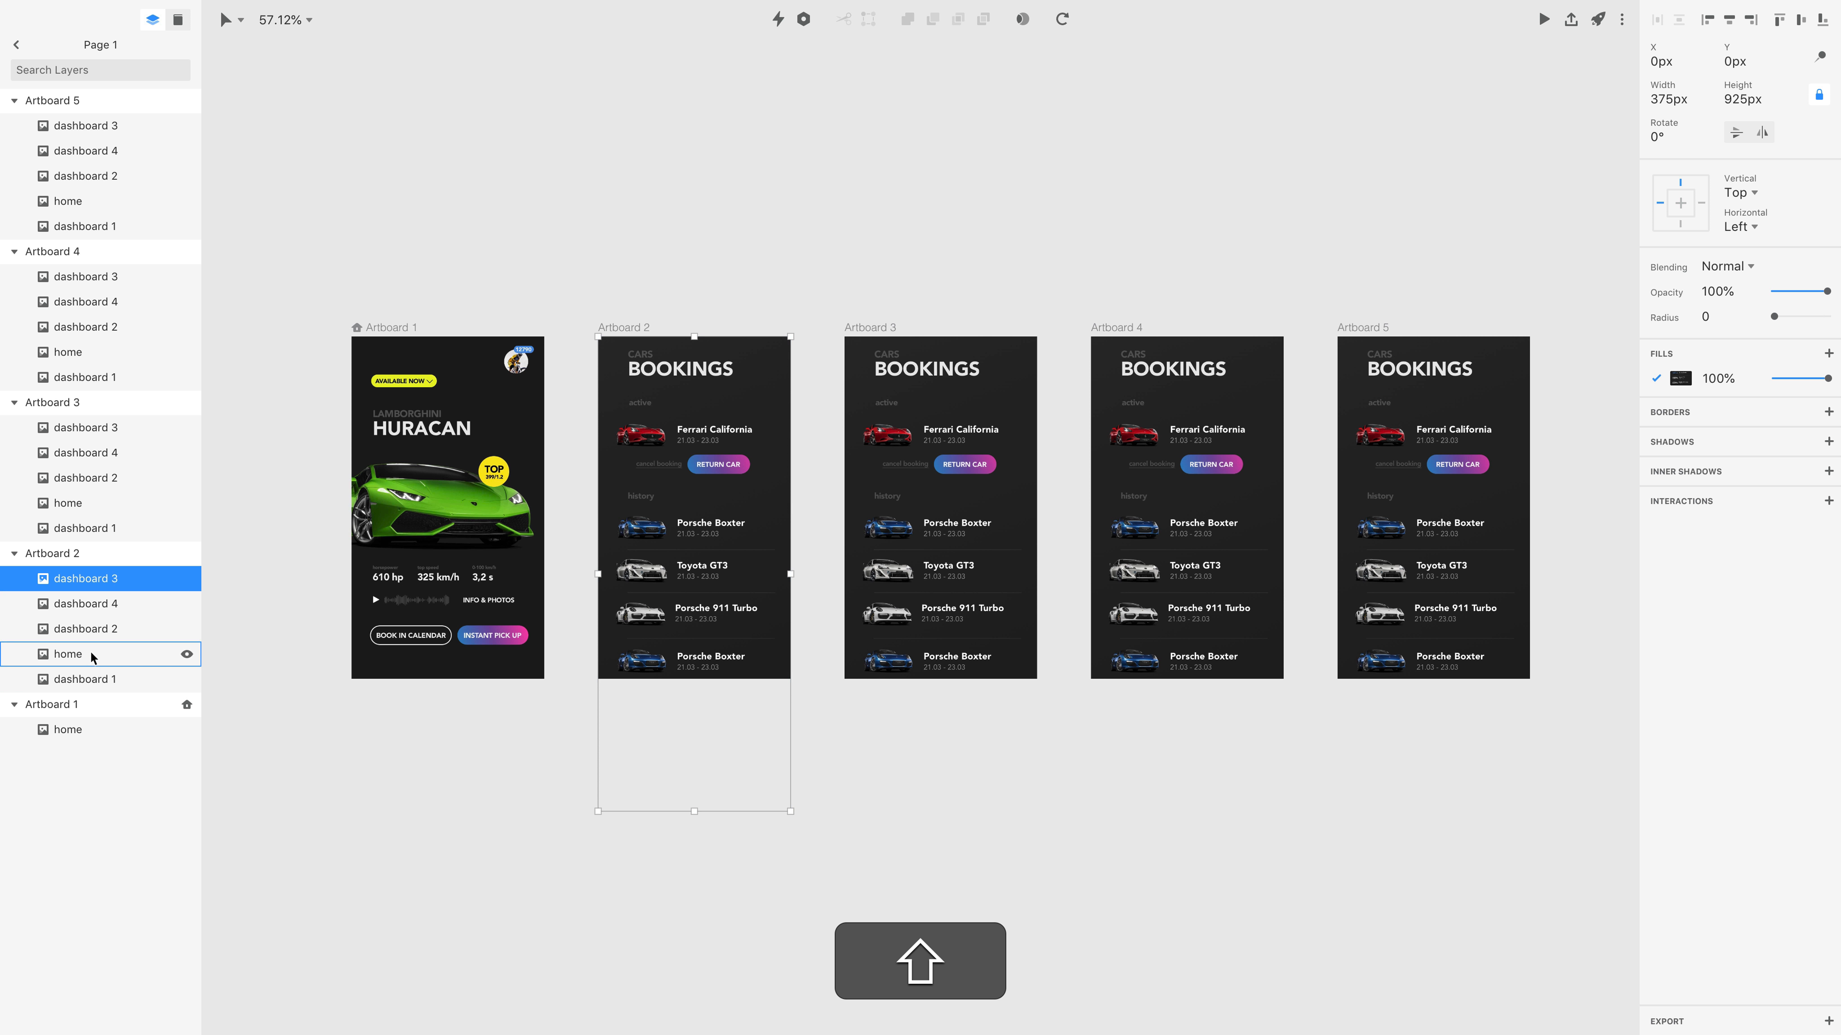
shift+click(94, 678)
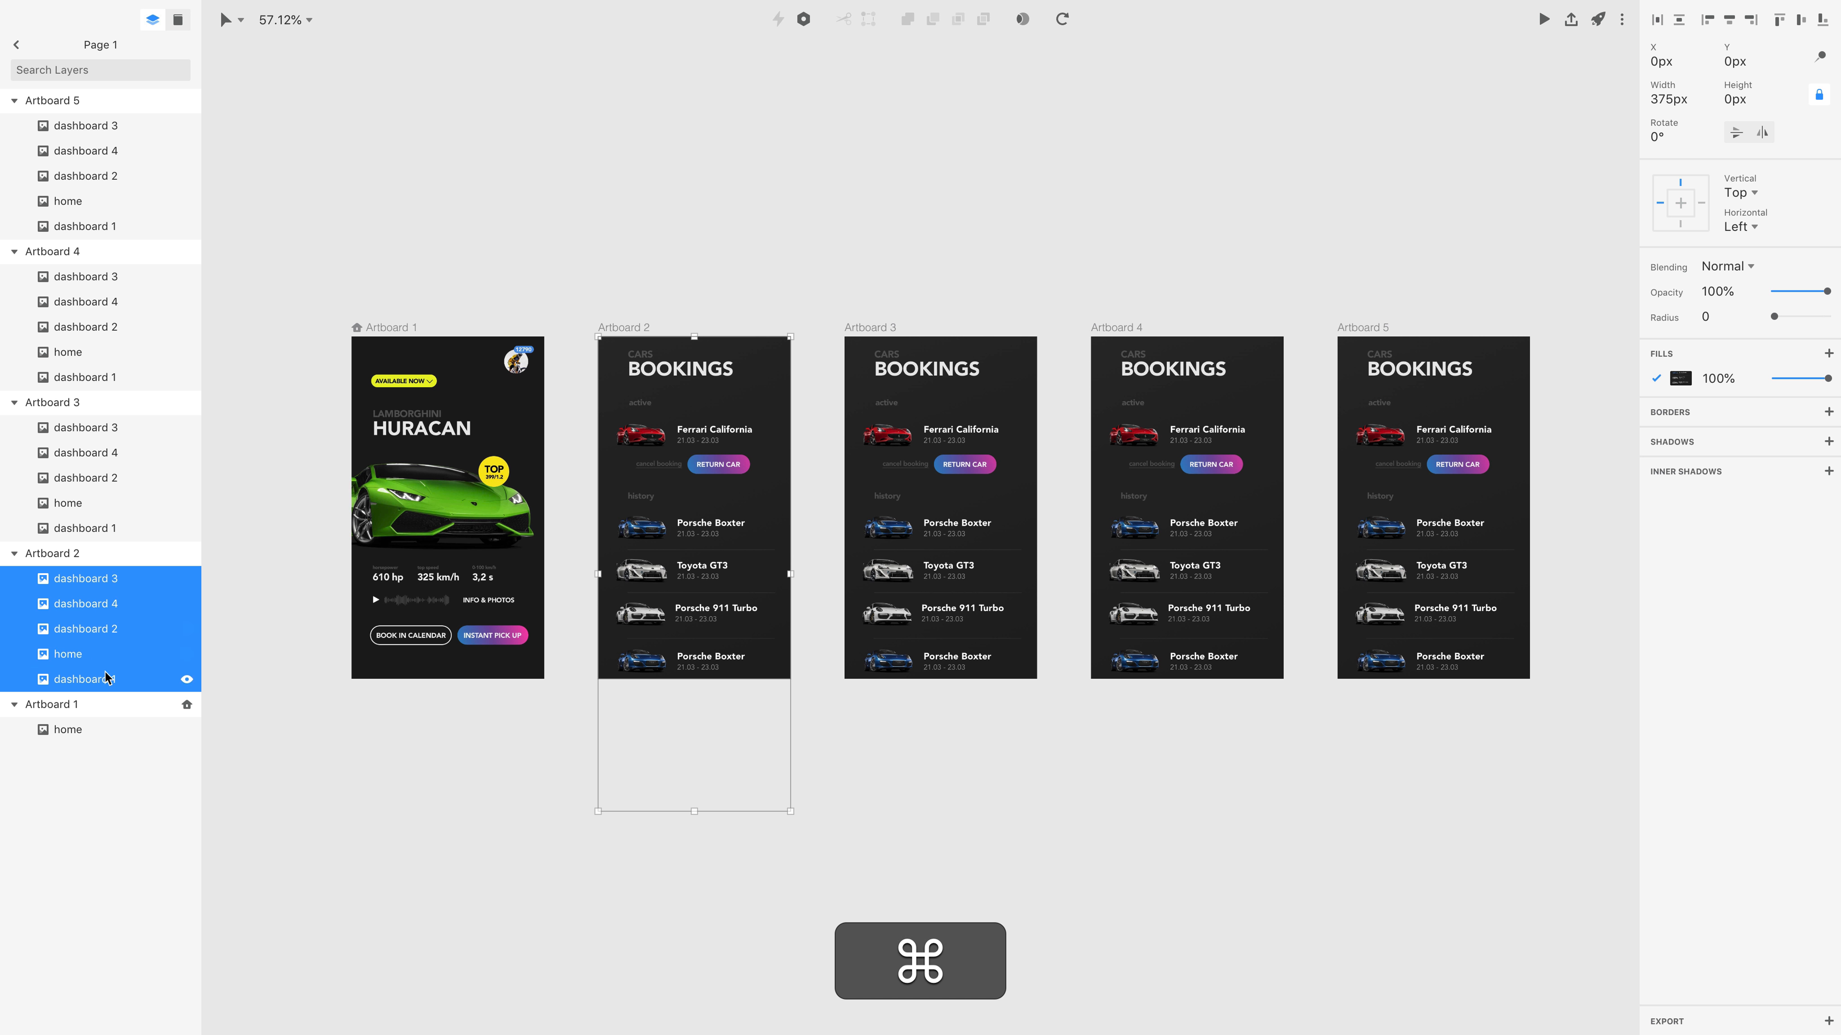
super+click(106, 679)
key(super+BackSpace)
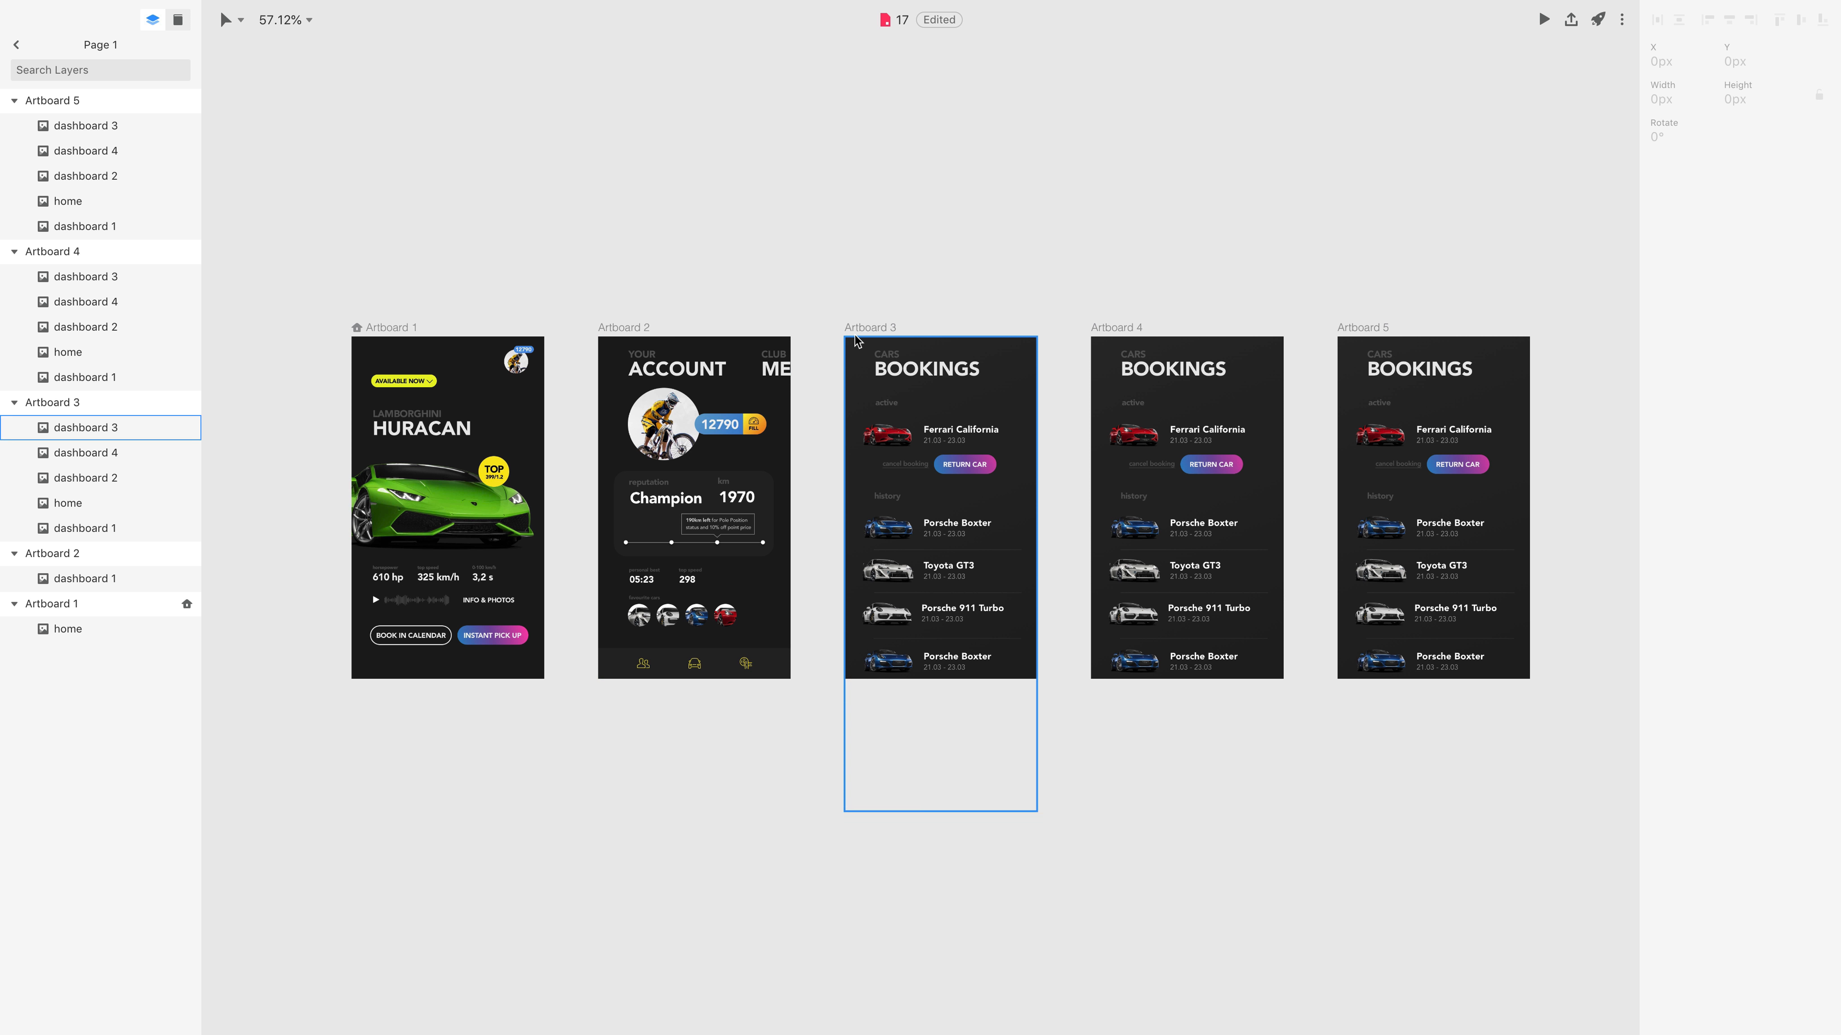
Delete every layer from Artboard 3 except dashboard 2.
click(109, 402)
click(145, 426)
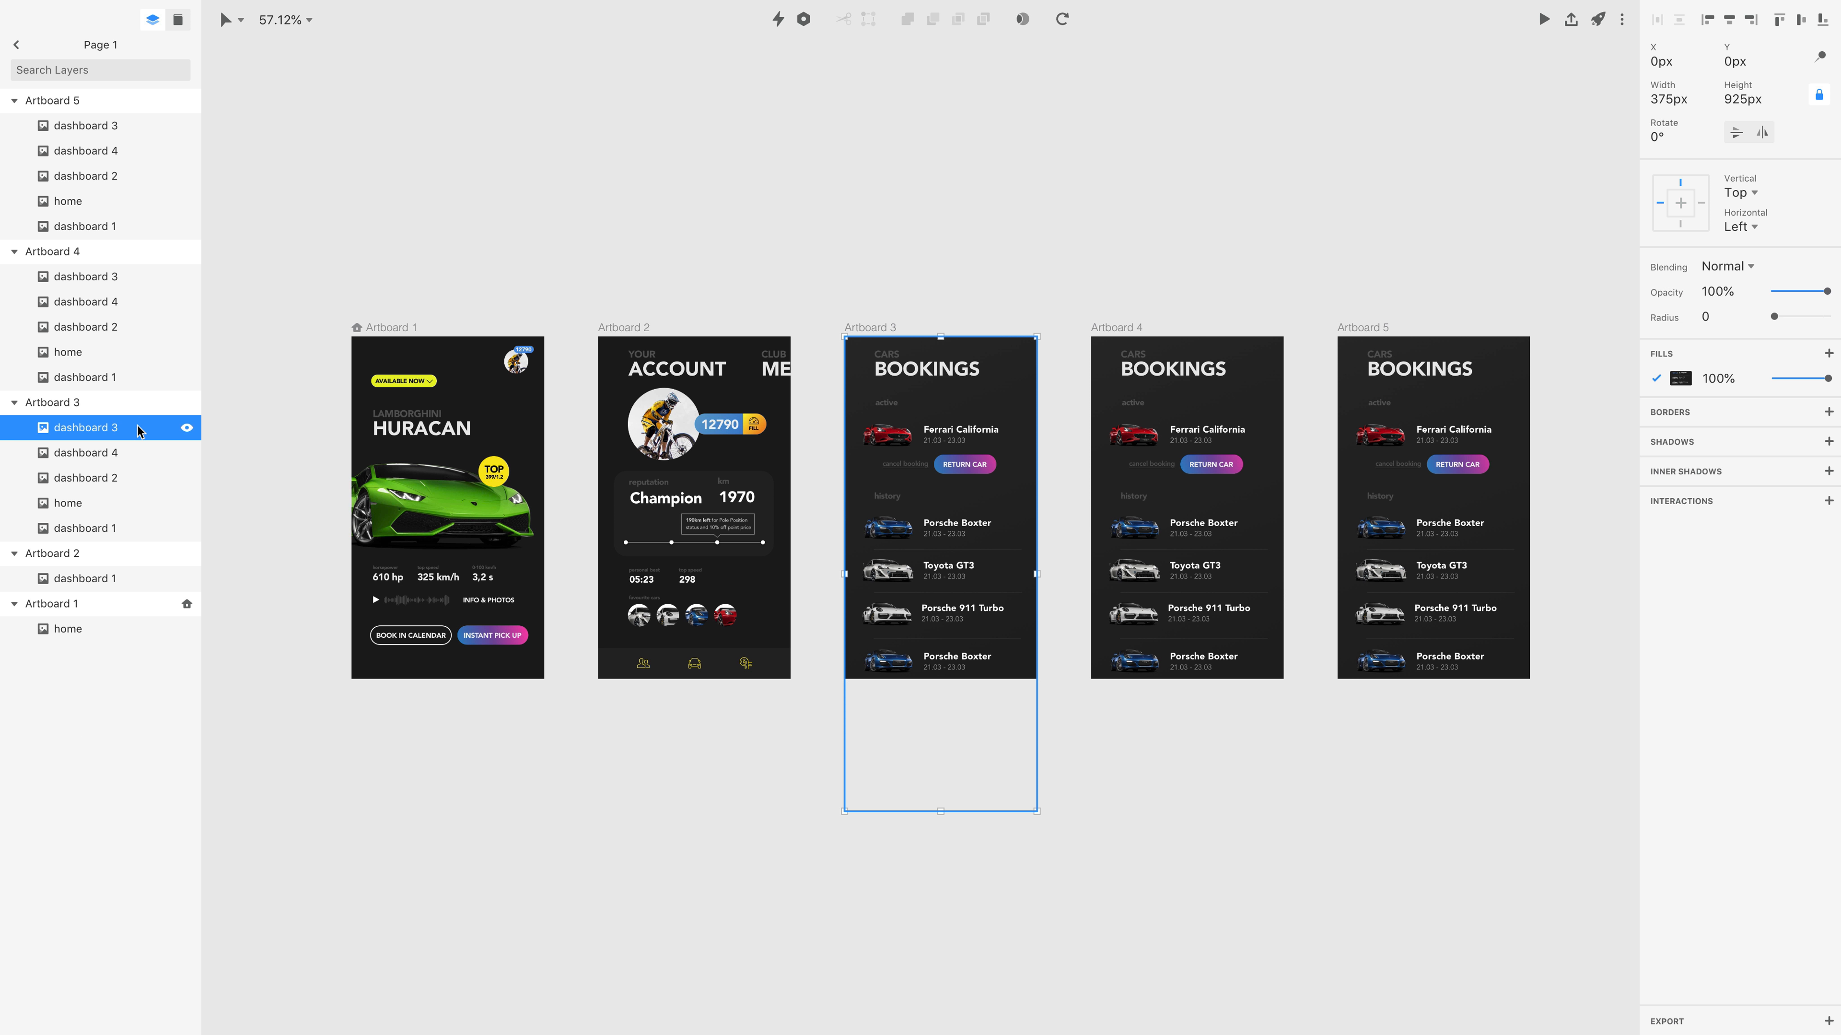
shift+click(116, 528)
shift+super+click(112, 483)
key(super+BackSpace)
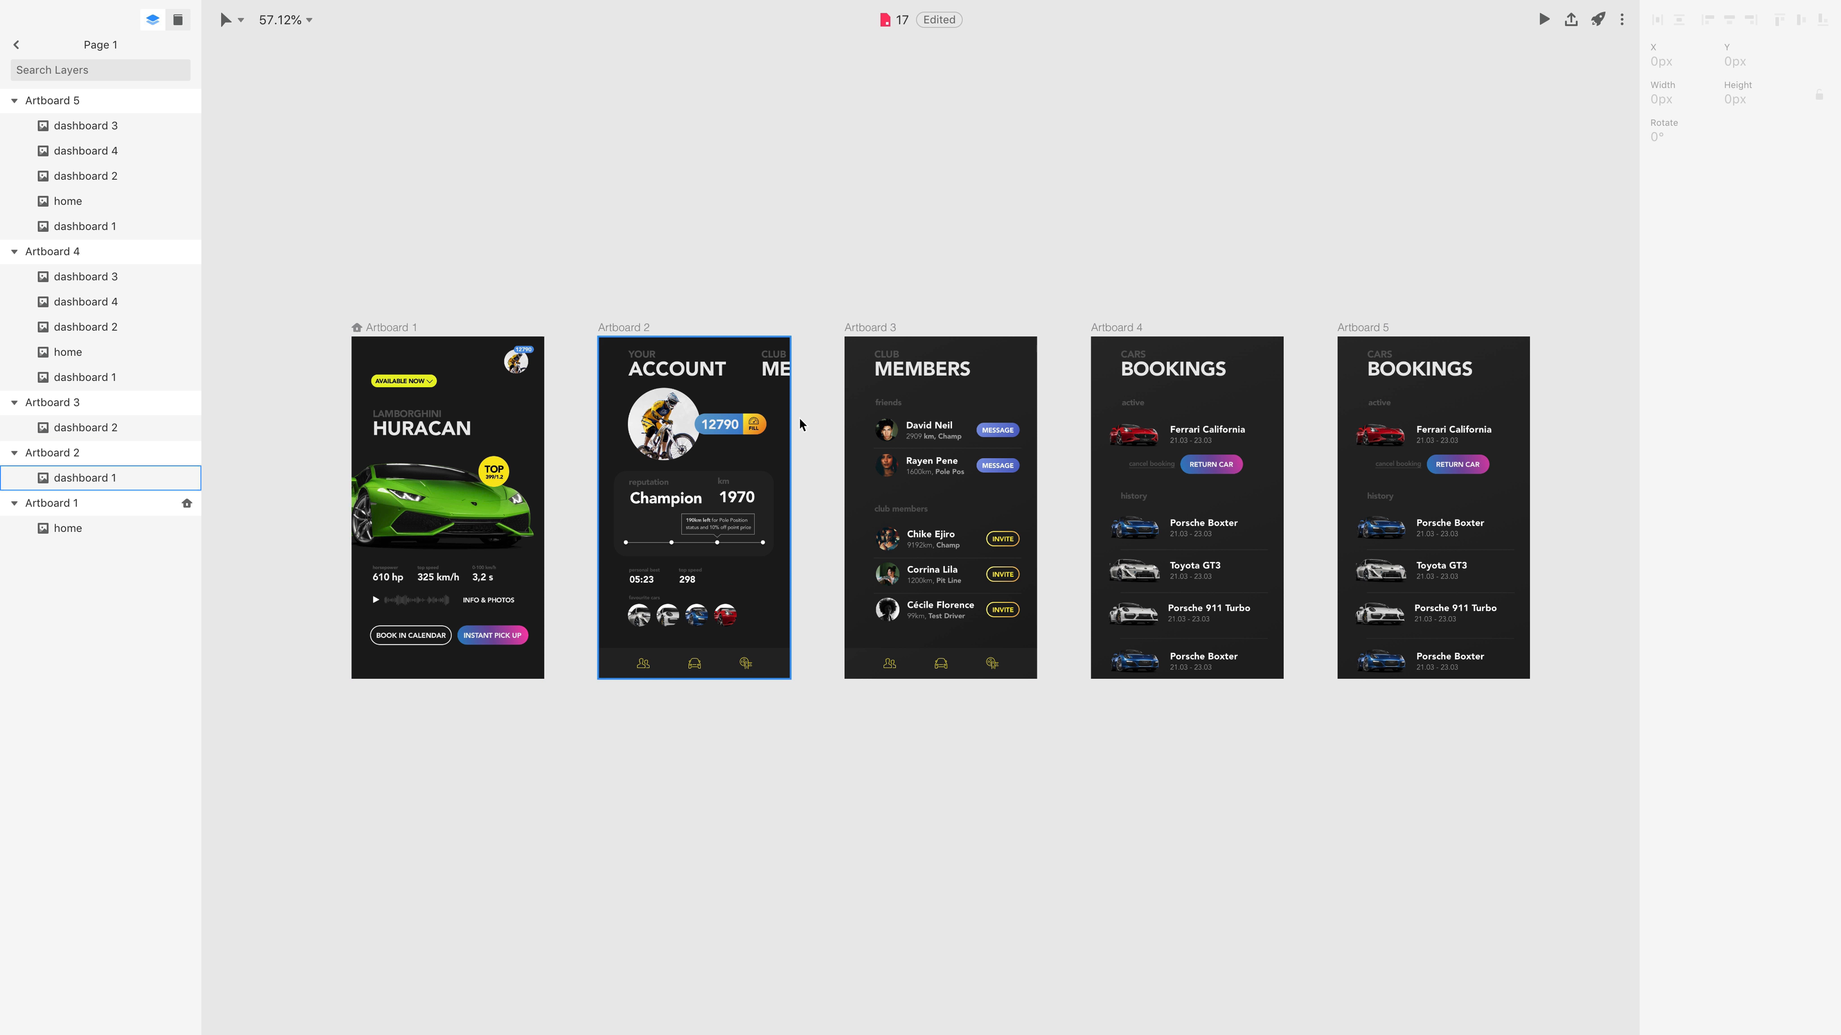
Delete every layer from Artboard 4 except dashboard 3.
click(1107, 328)
click(85, 276)
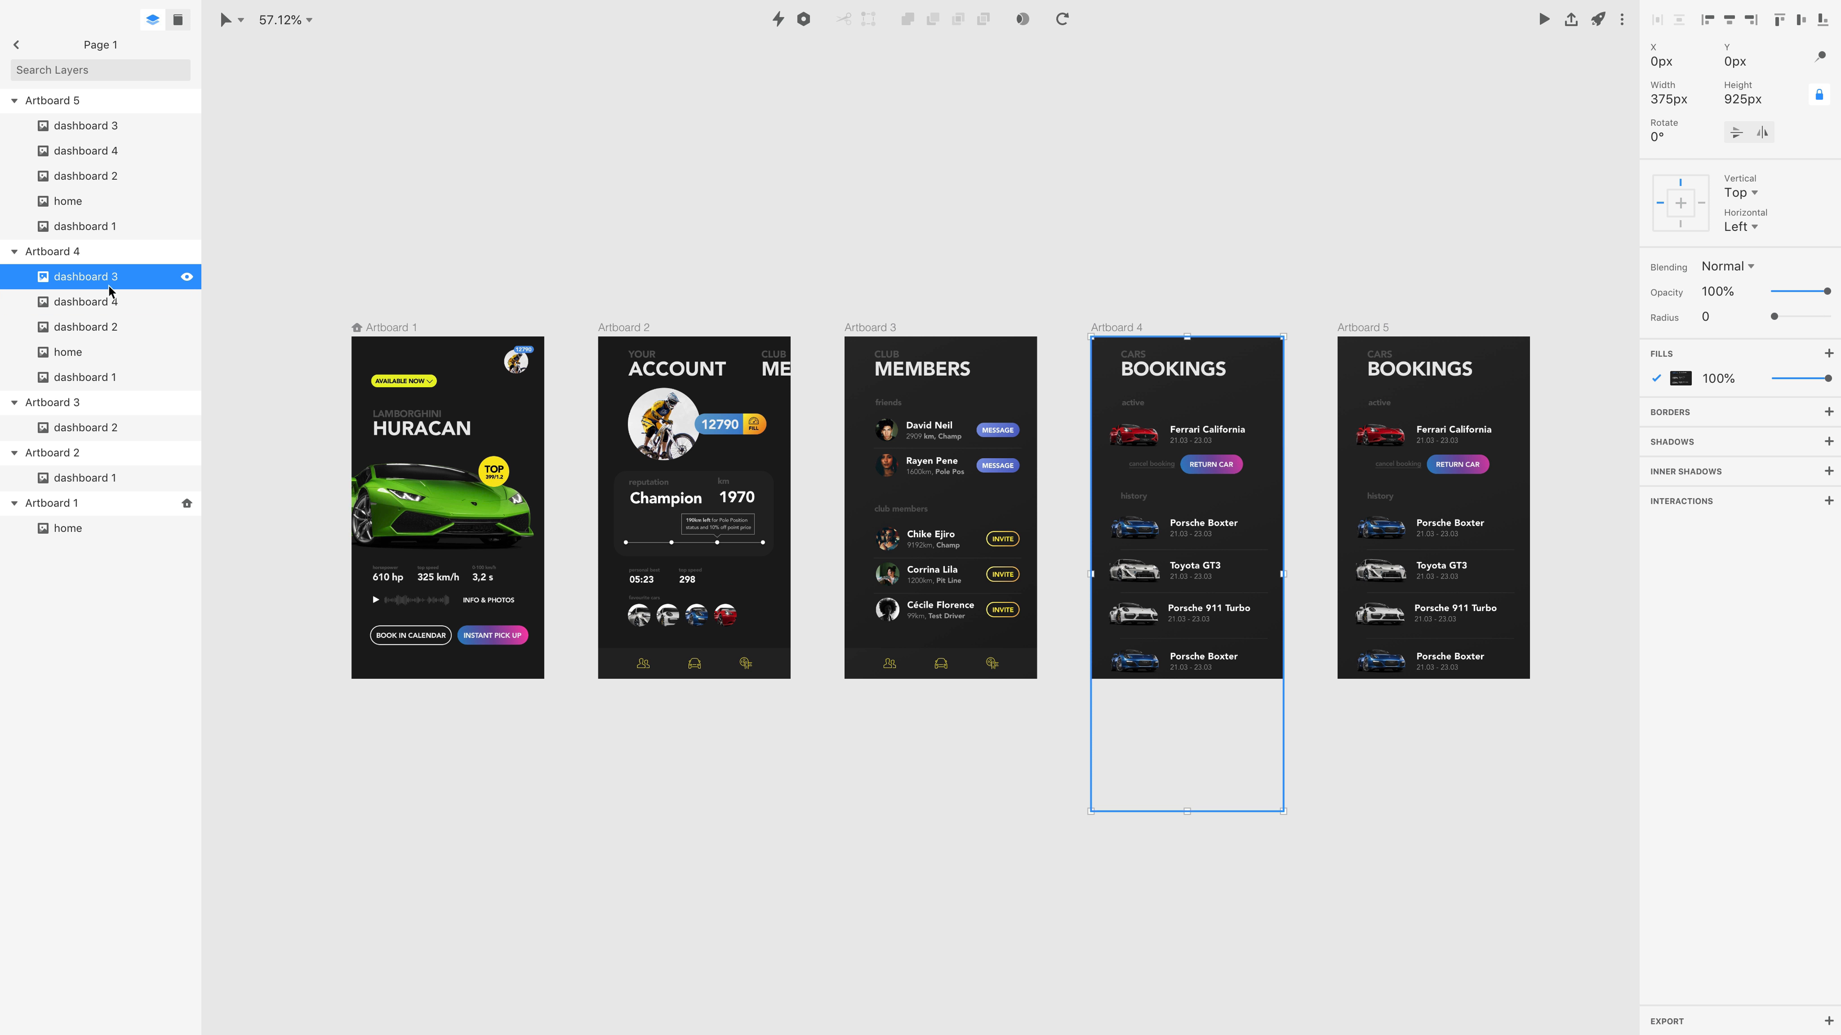
shift+click(109, 377)
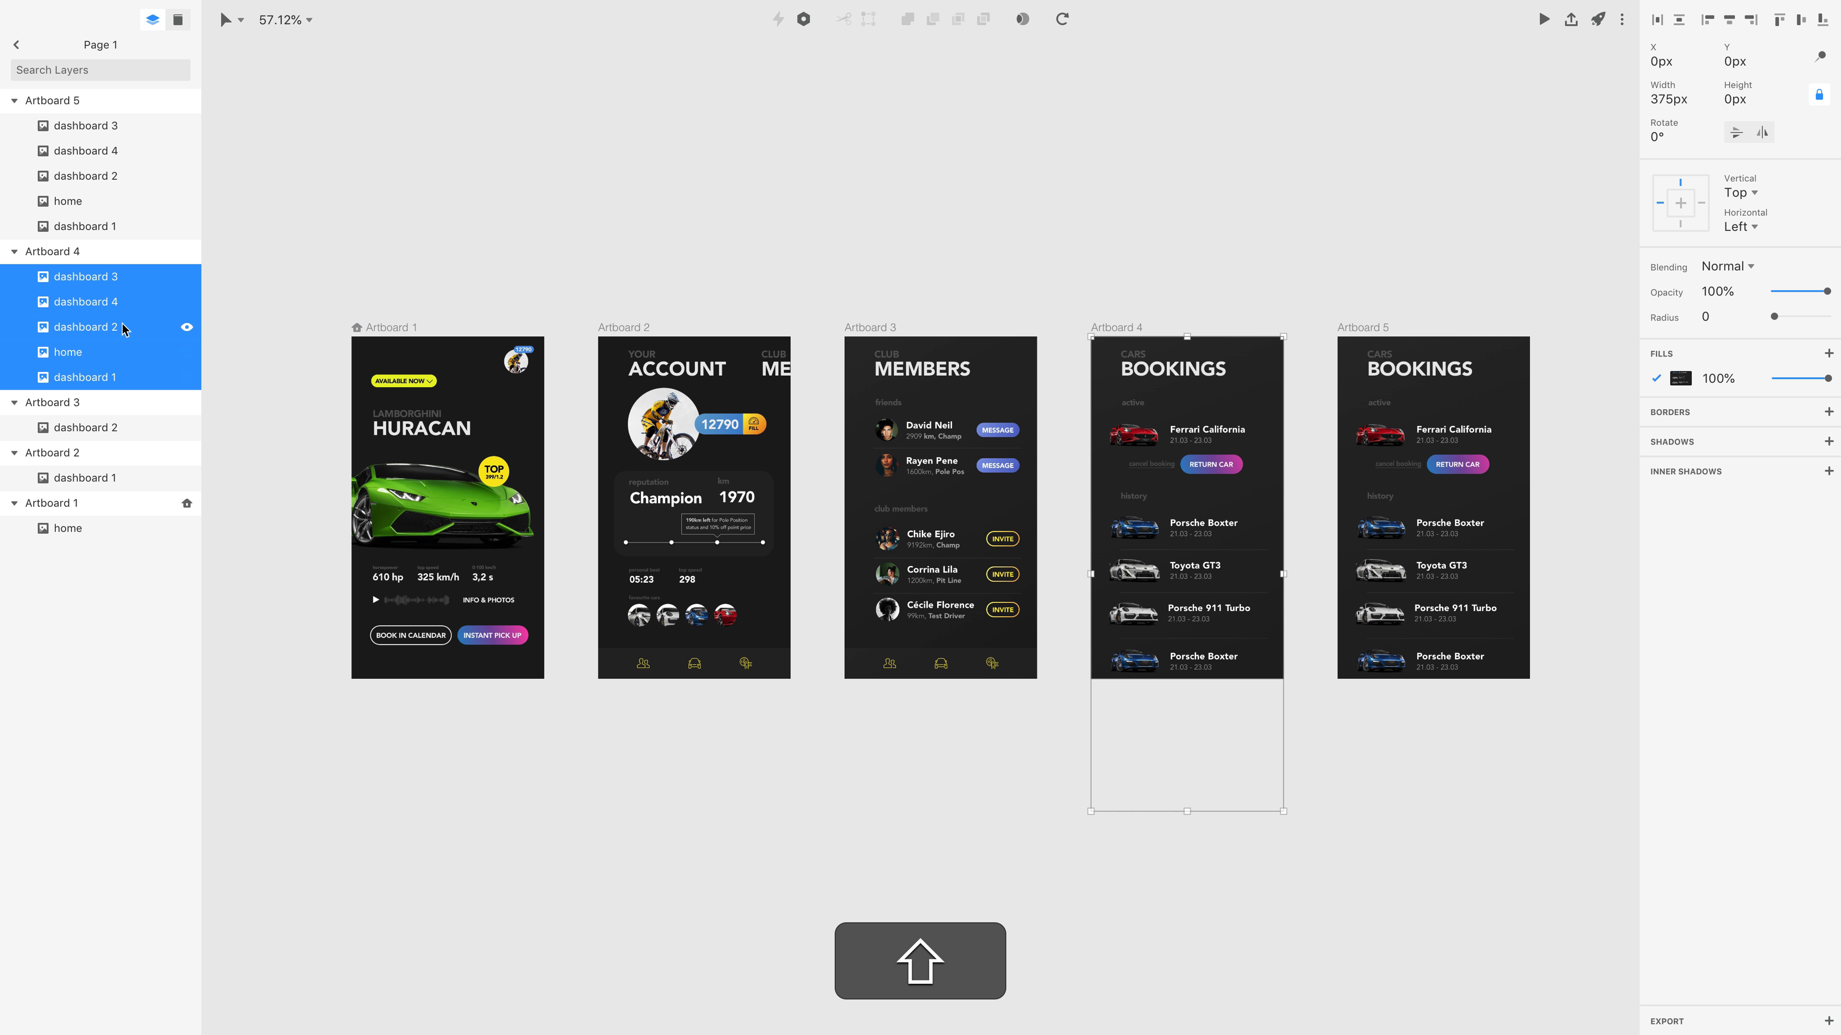
super+click(123, 277)
key(super+BackSpace)
Delete every layer from Artboard 5 except dashboard 4.
click(1350, 330)
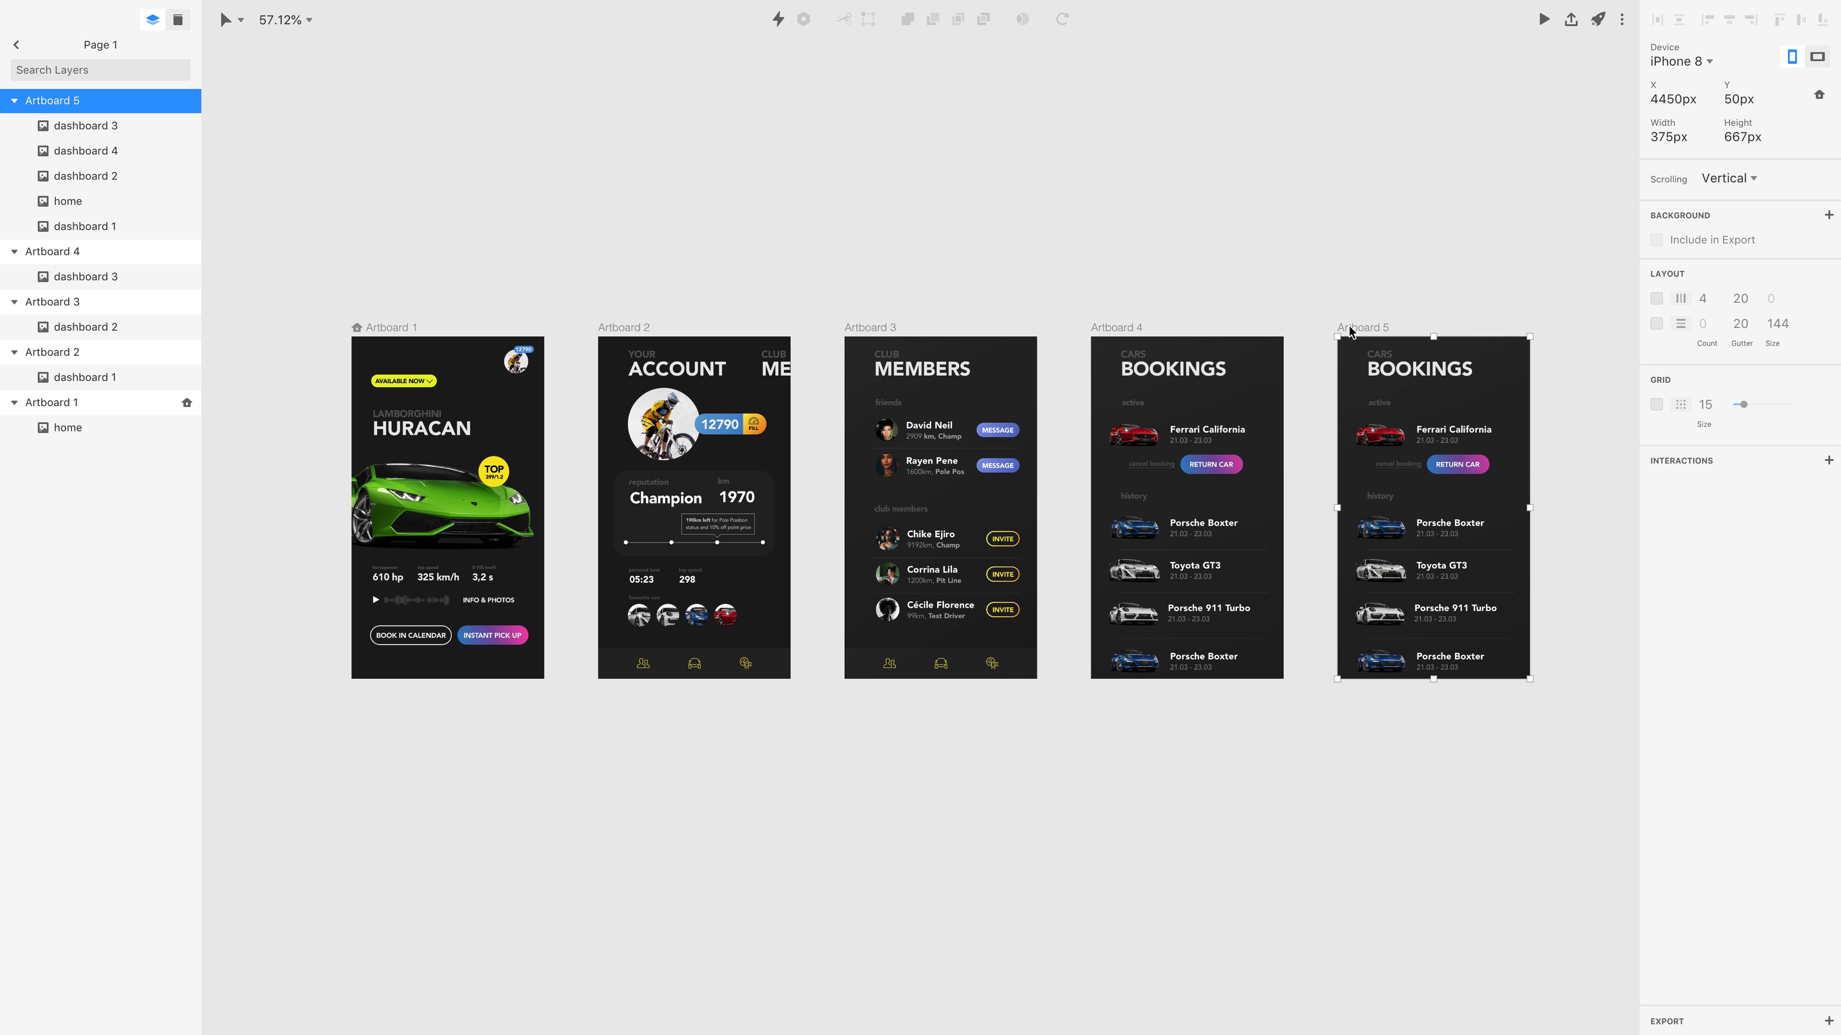
click(87, 126)
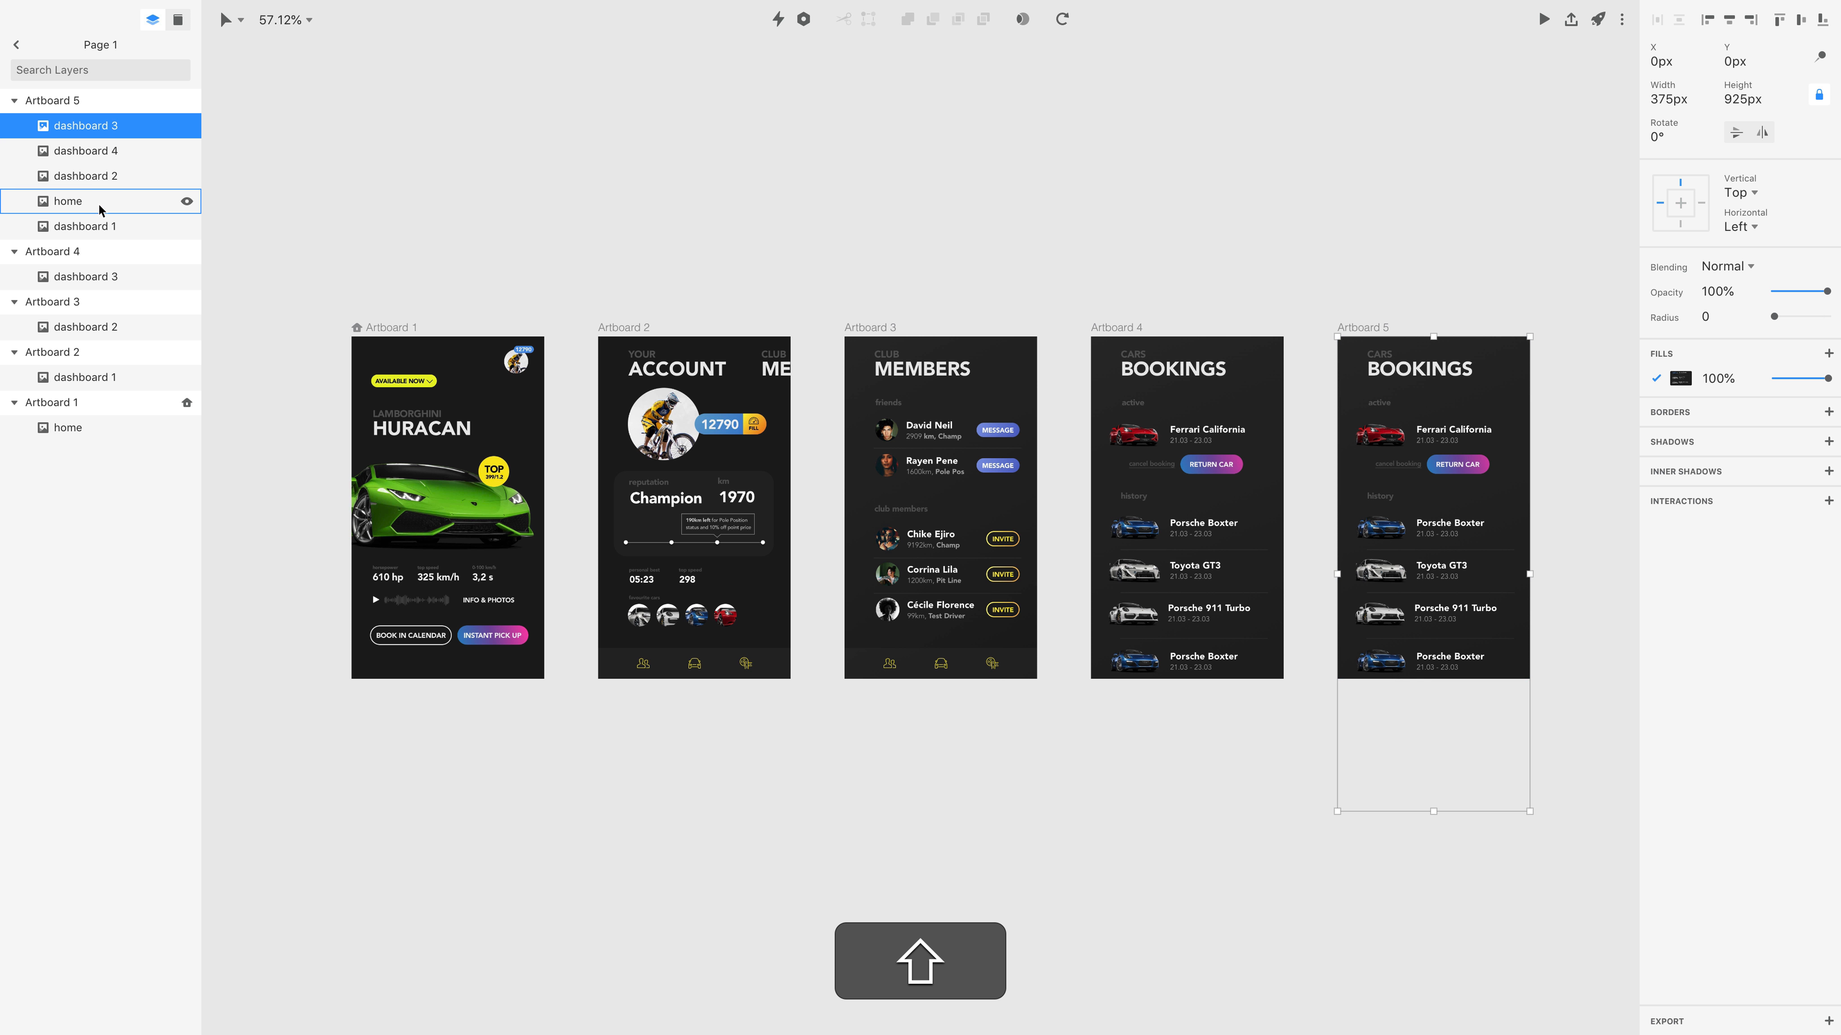
shift+click(98, 225)
super+click(98, 150)
key(super+BackSpace)
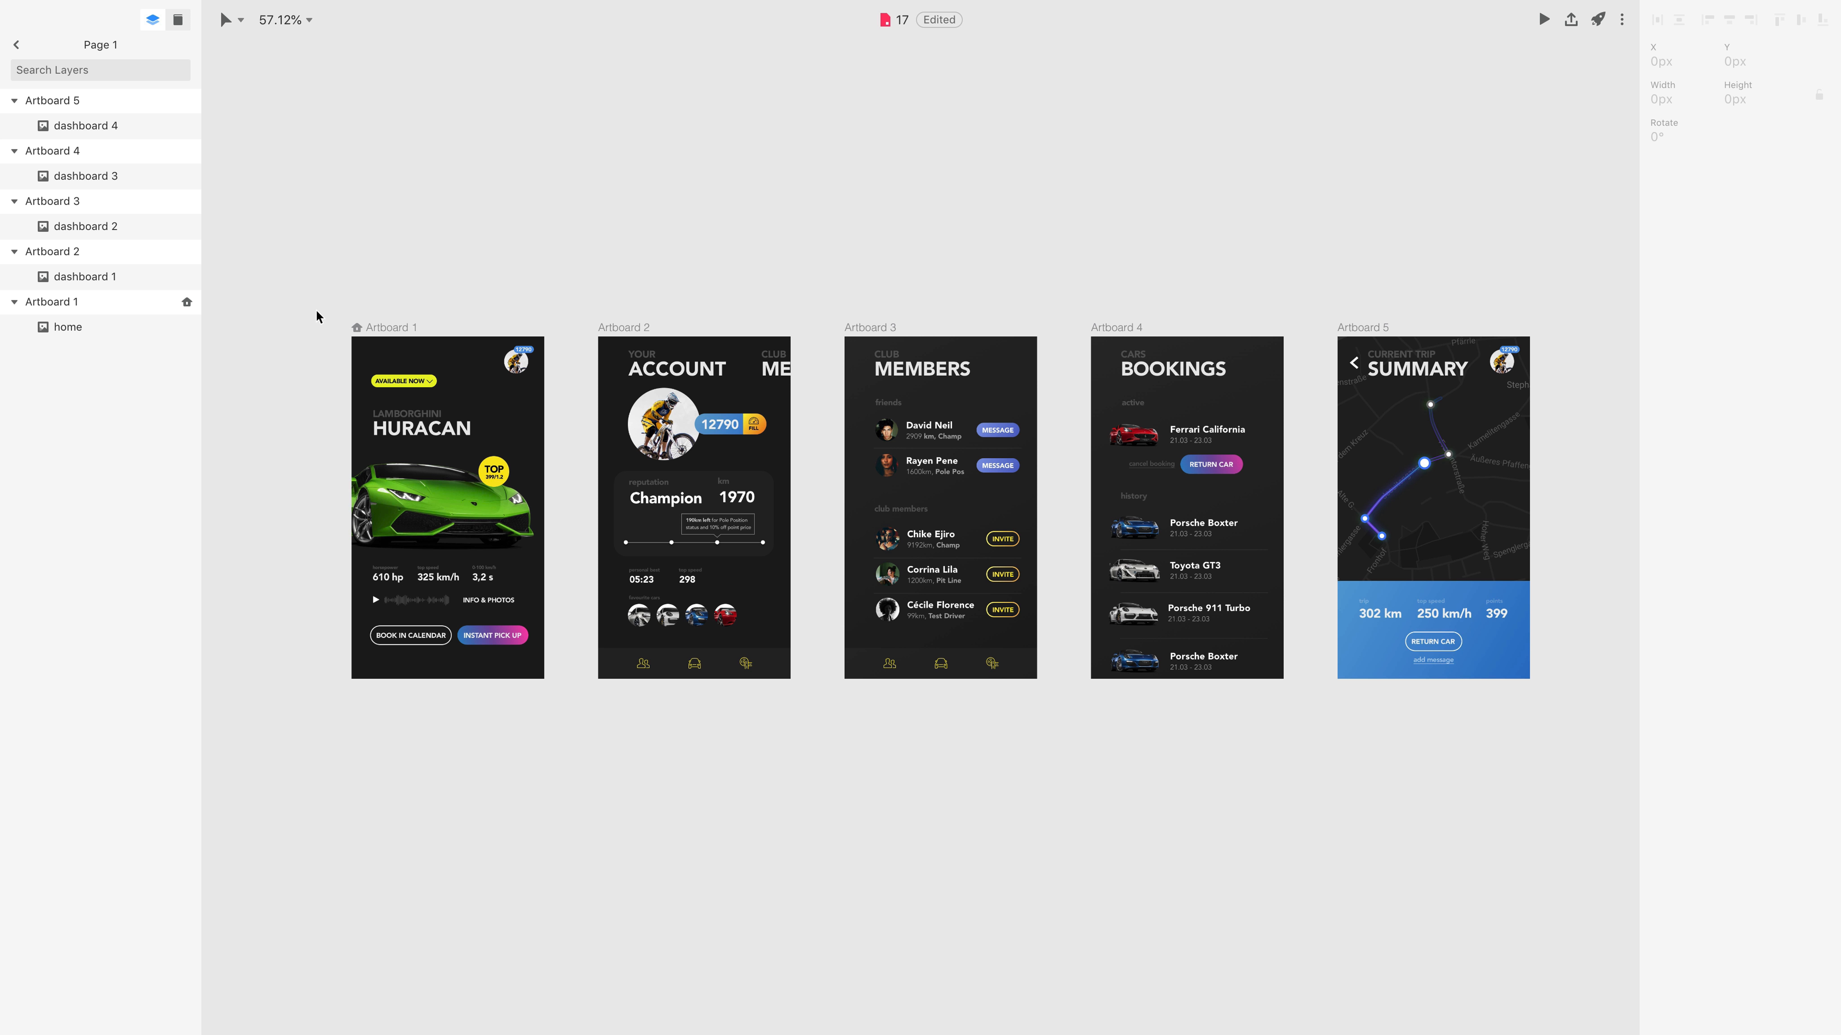
Draw a rectangle about 132 by 120 px over the profile picture in Artboard 1 and turn off its fill.
click(392, 333)
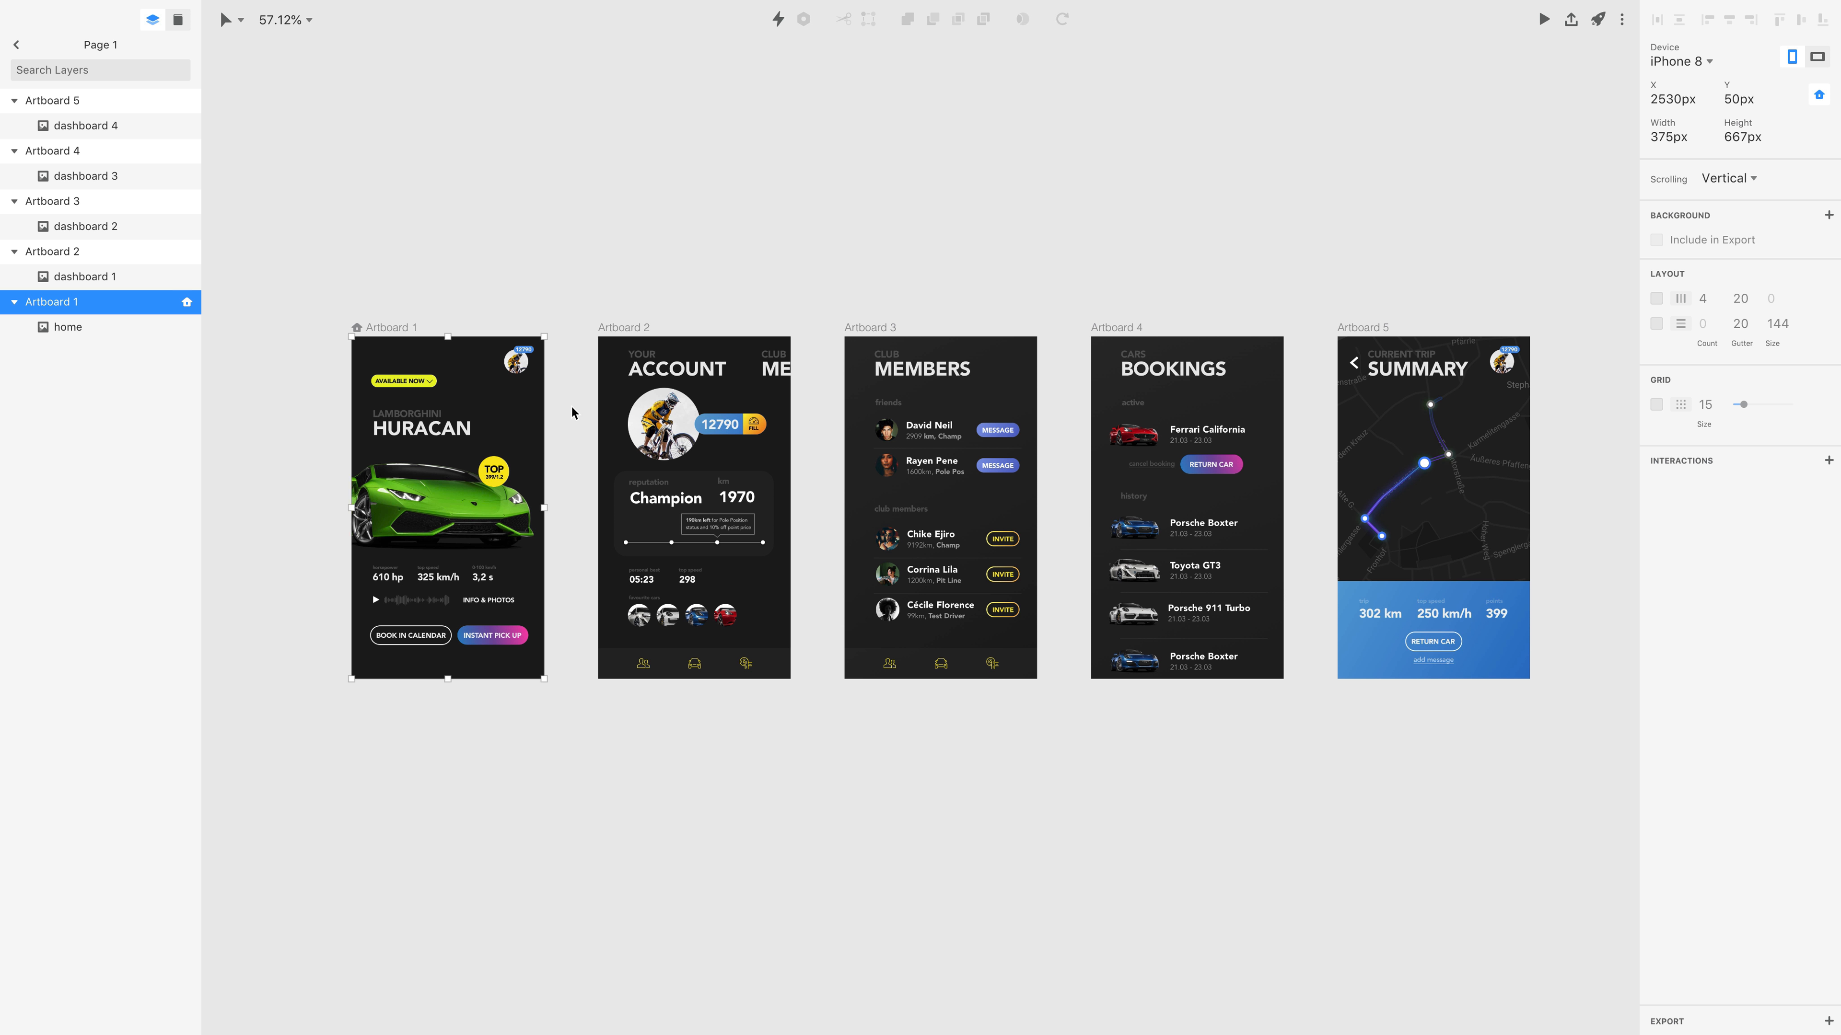
key(r)
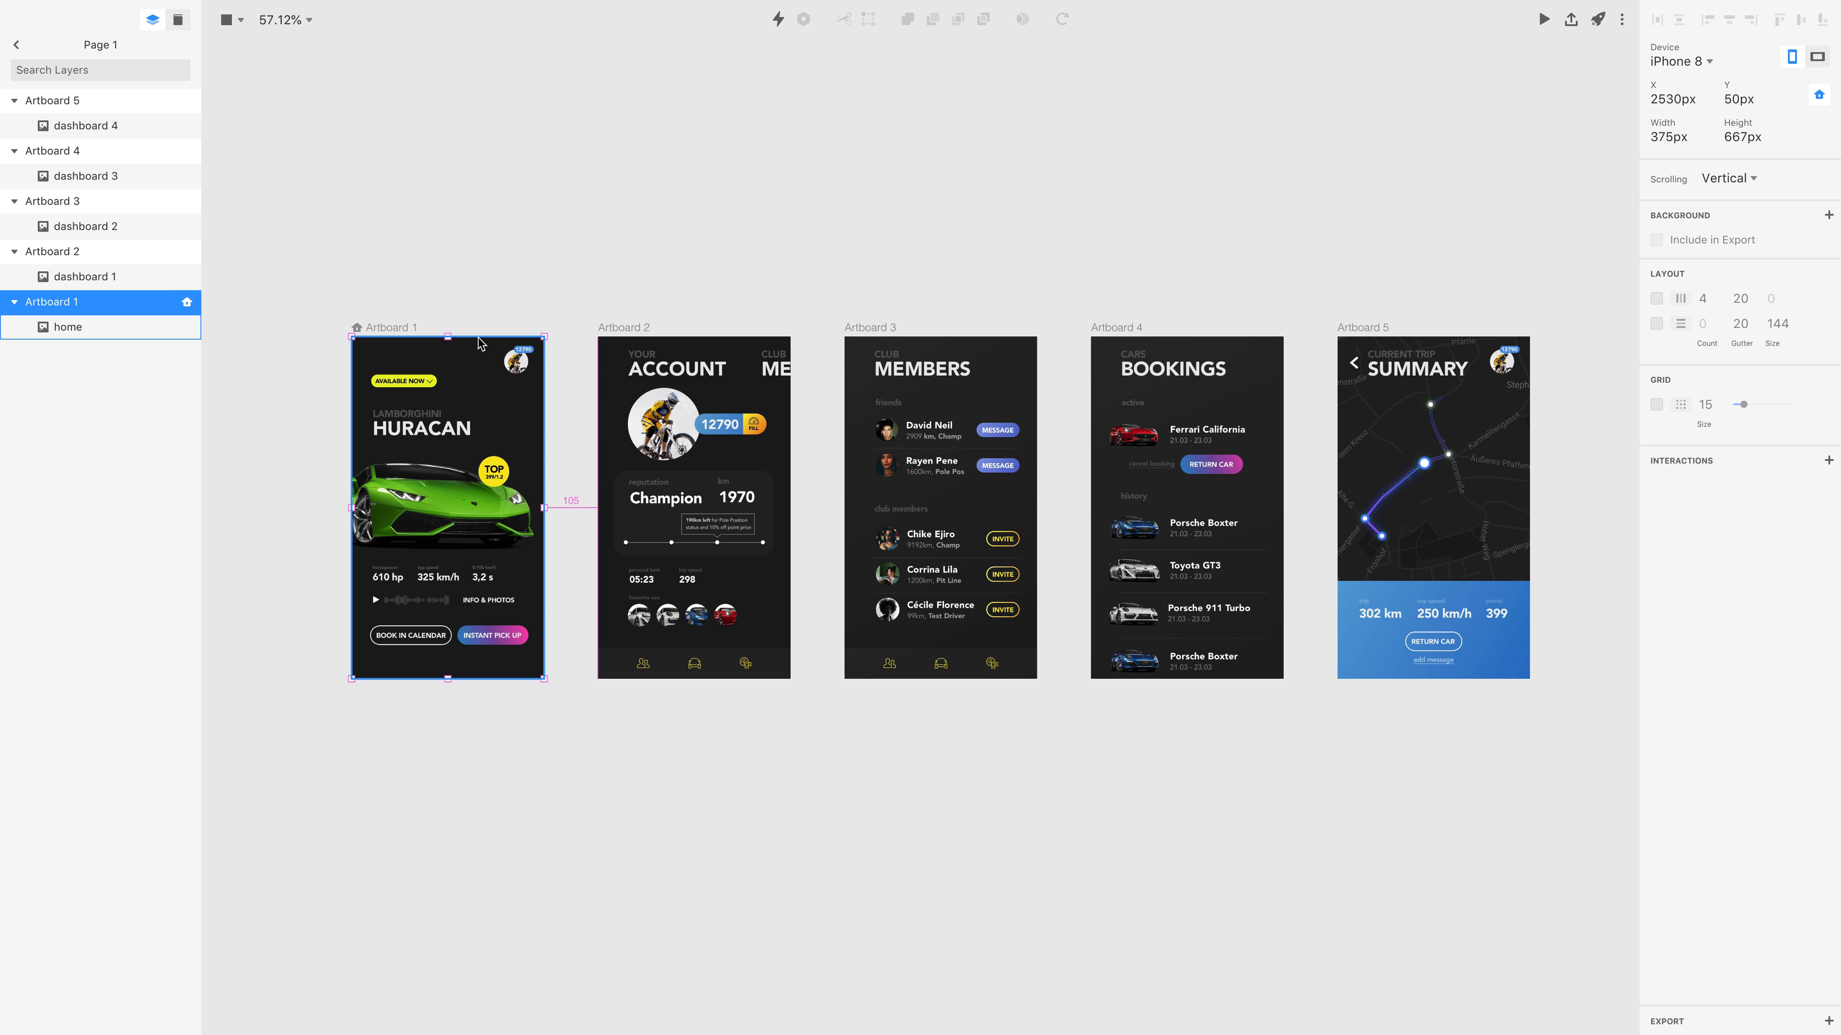
mouse_move(477, 340)
mouse_down()
mouse_move(545, 376)
mouse_move(546, 402)
mouse_up()
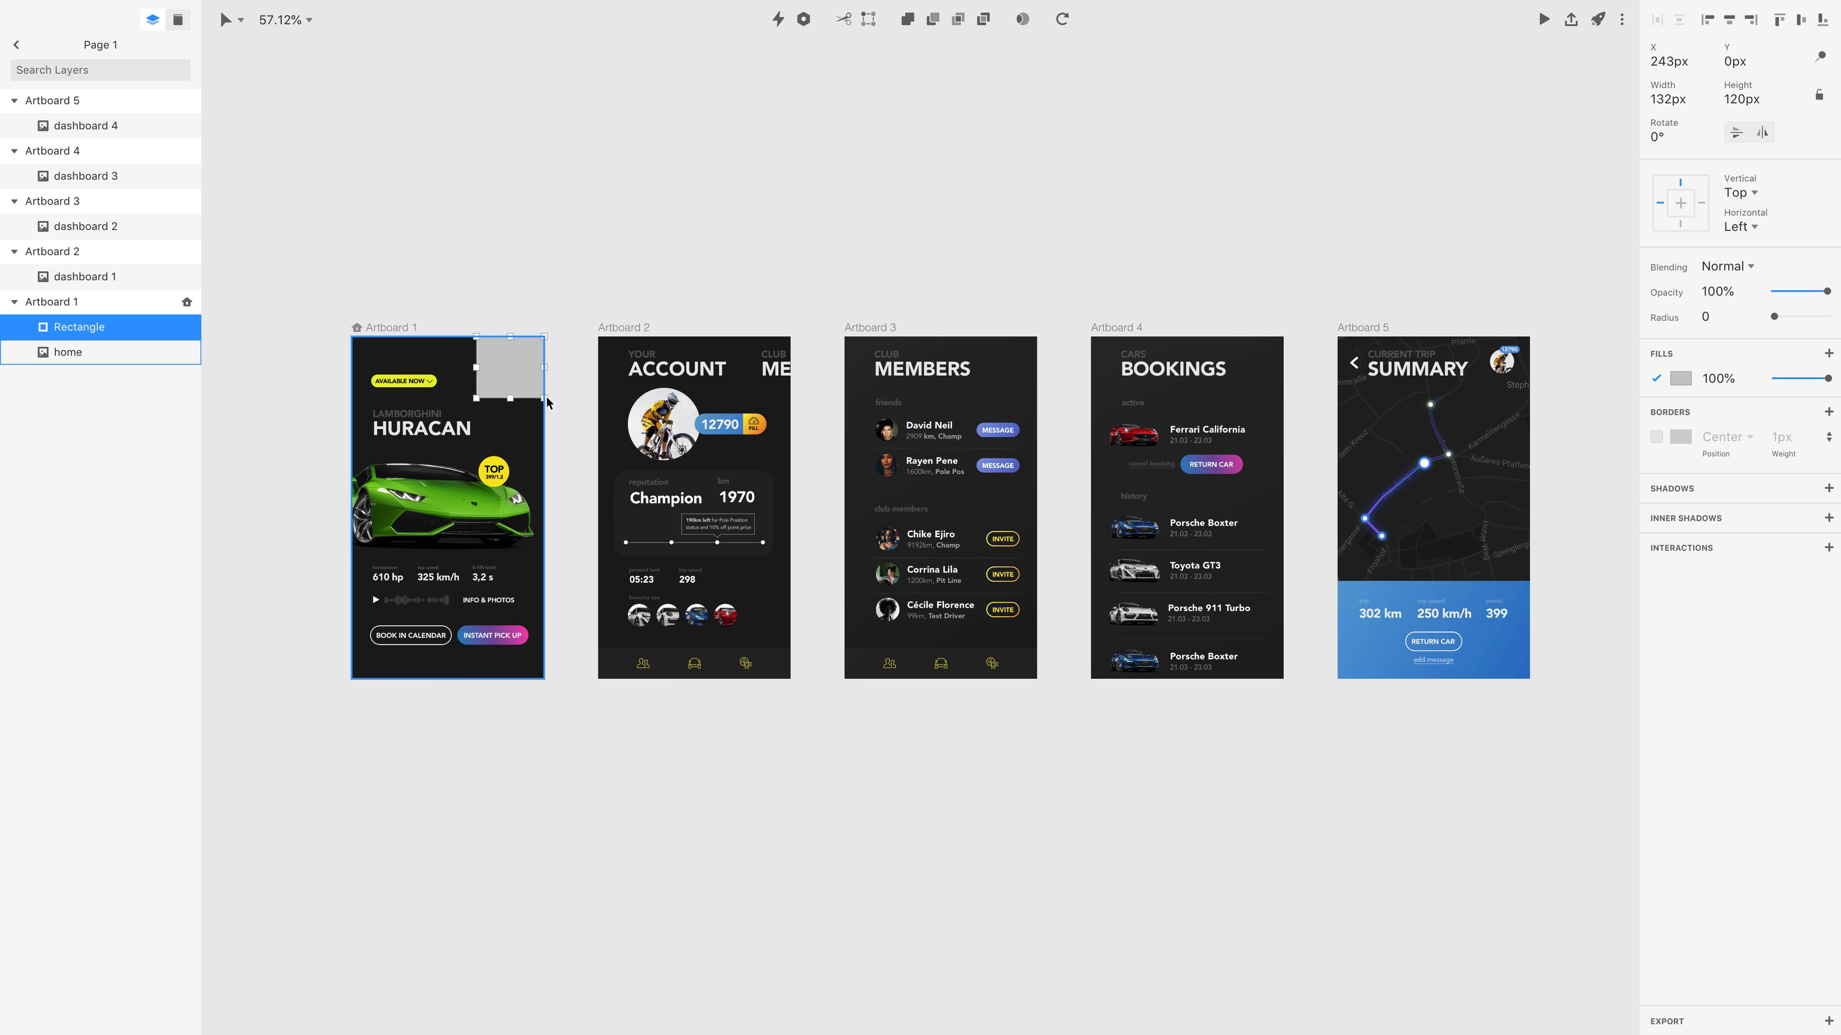
click(1656, 378)
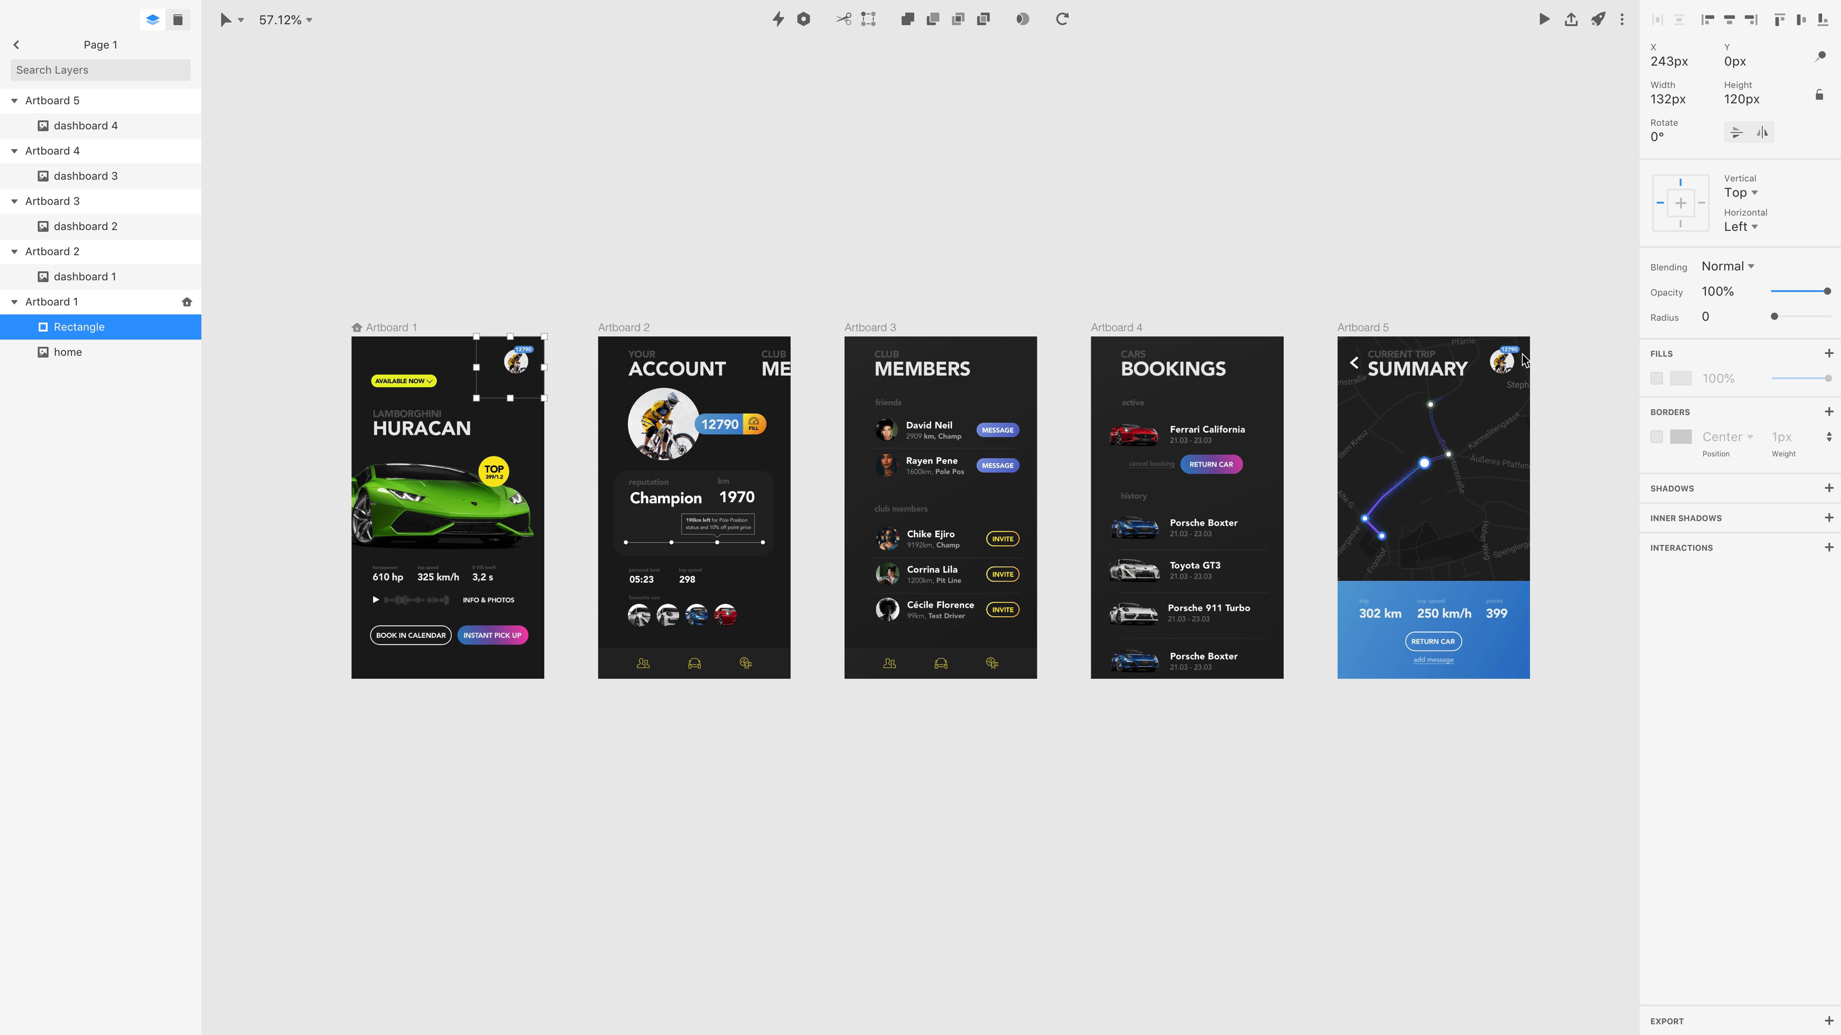
Link the profile picture hotspot in Artboard 1 to Artboard 2 with a Tap trigger and a Push left transition.
key(c)
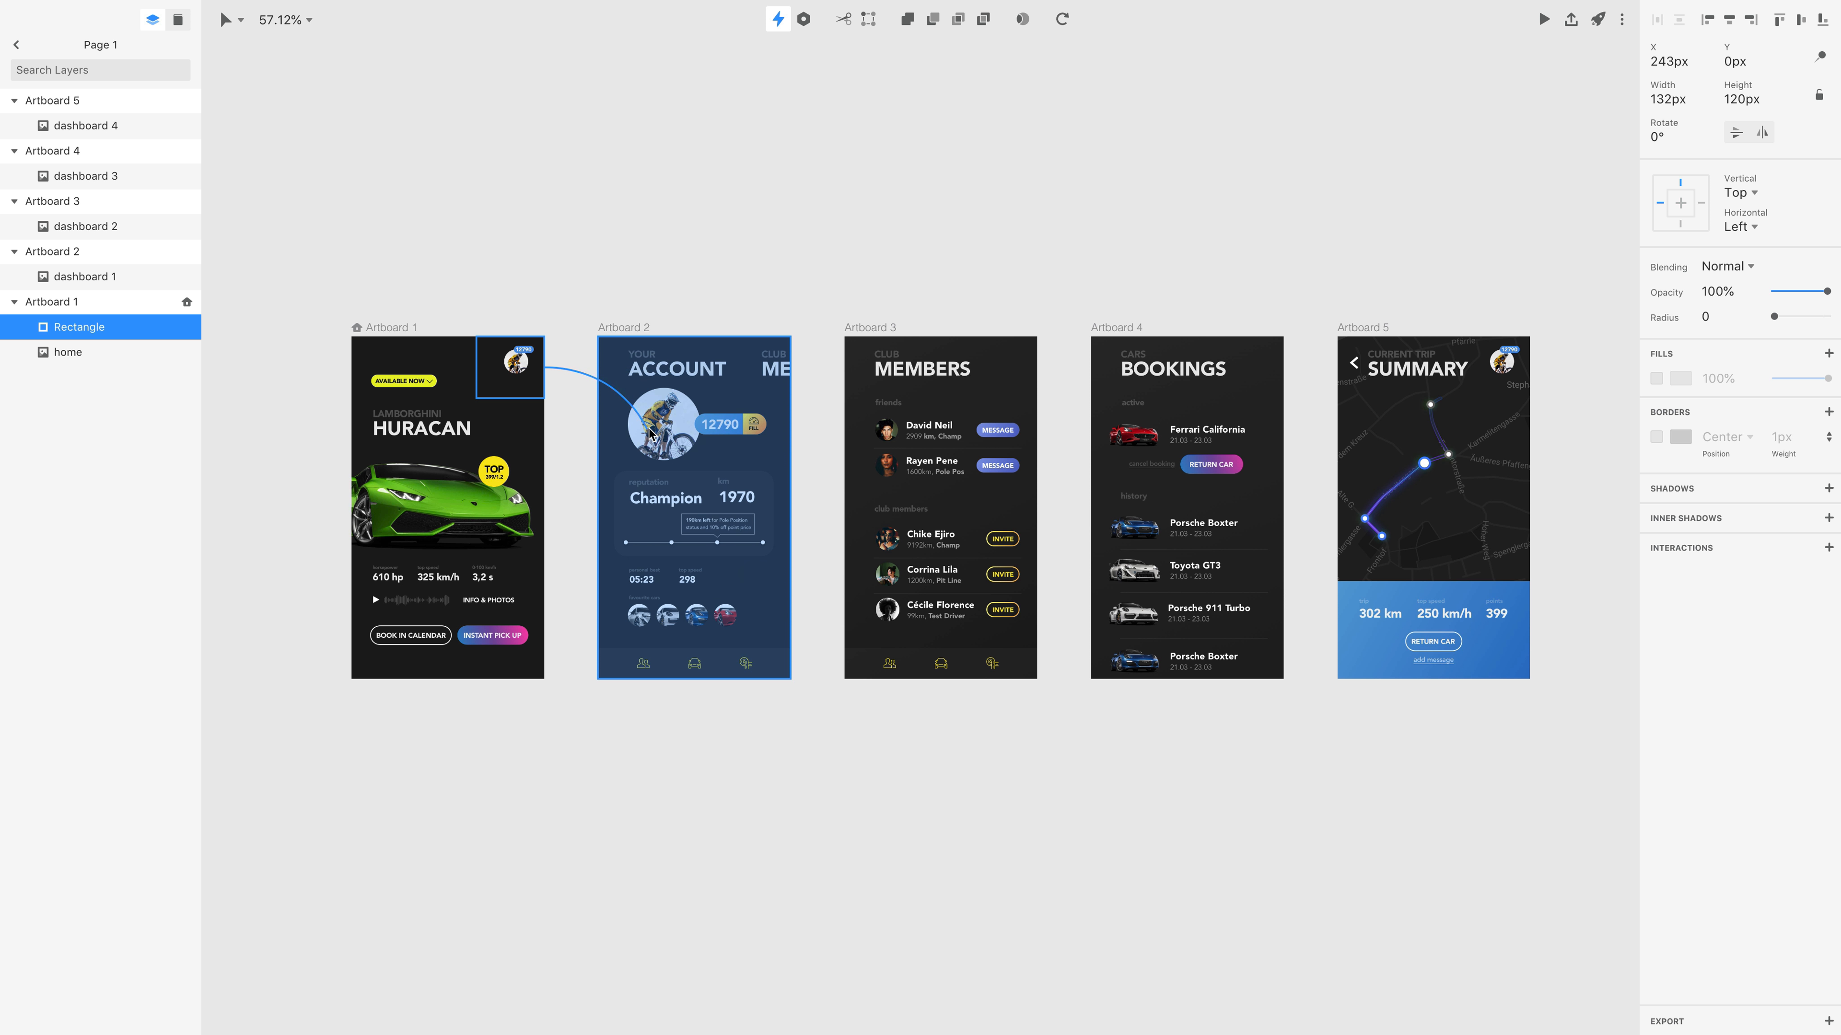
click(694, 440)
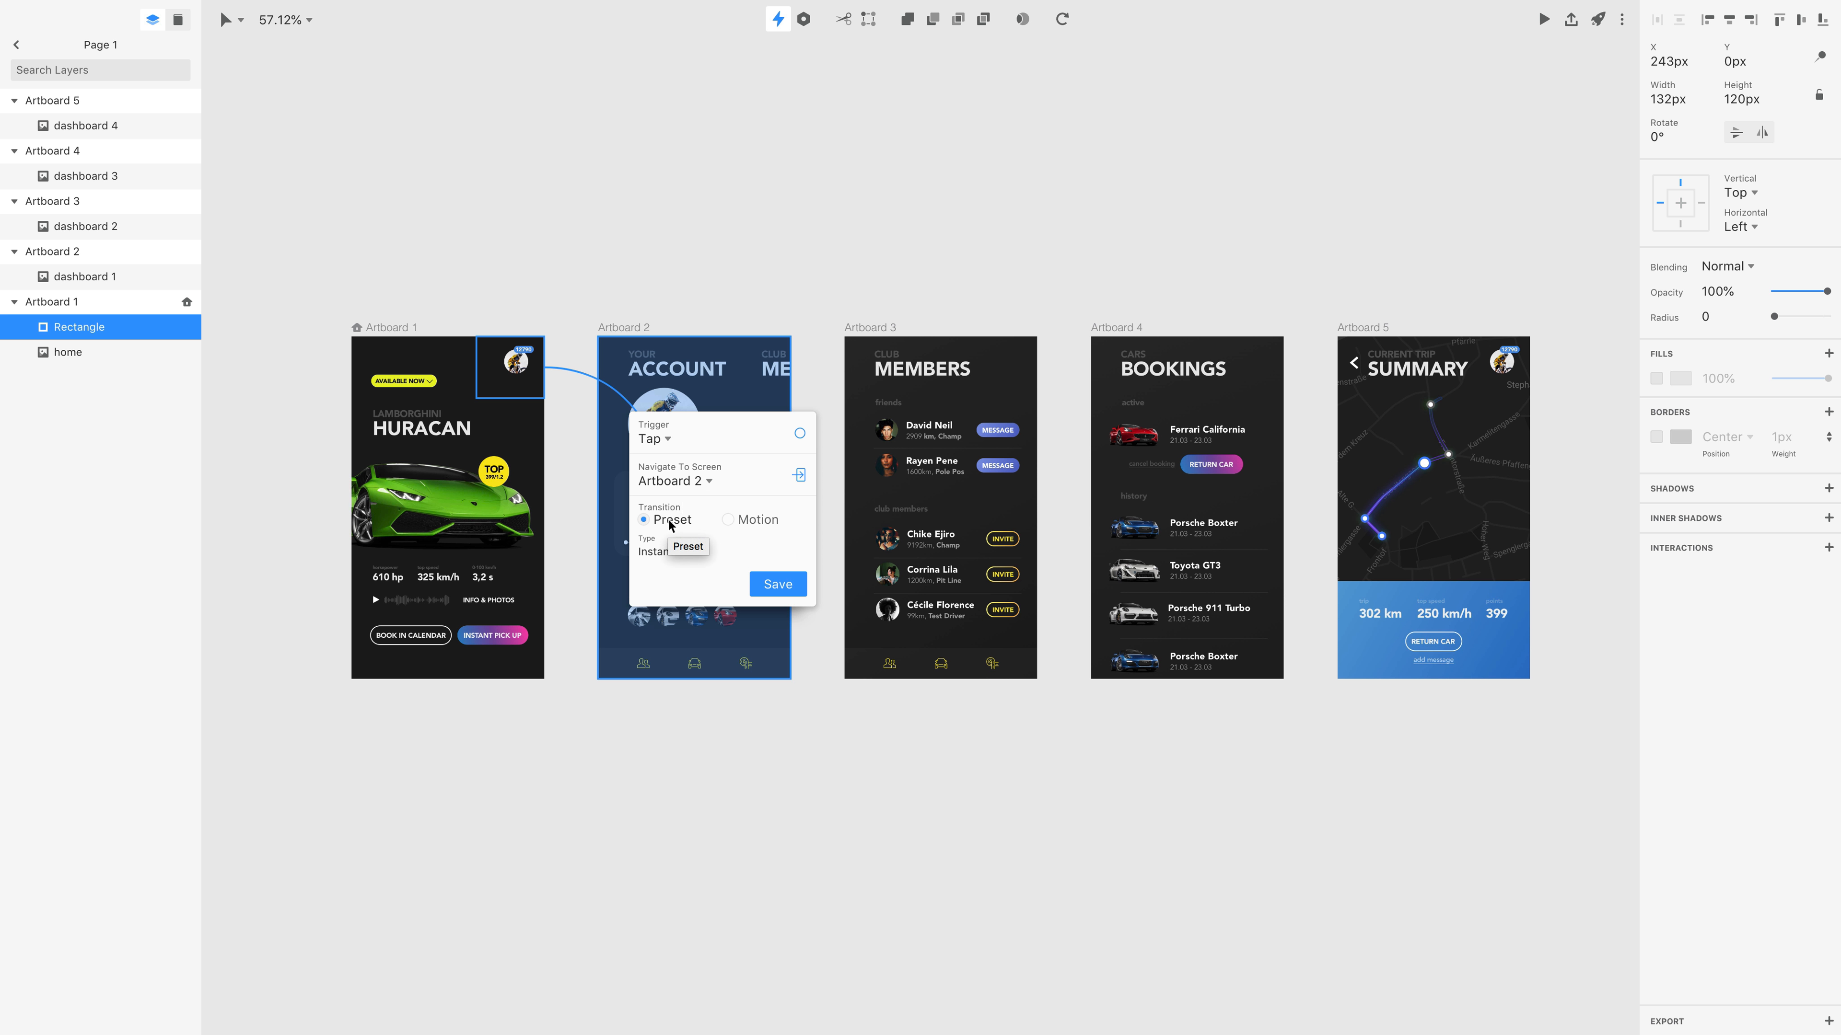
click(673, 553)
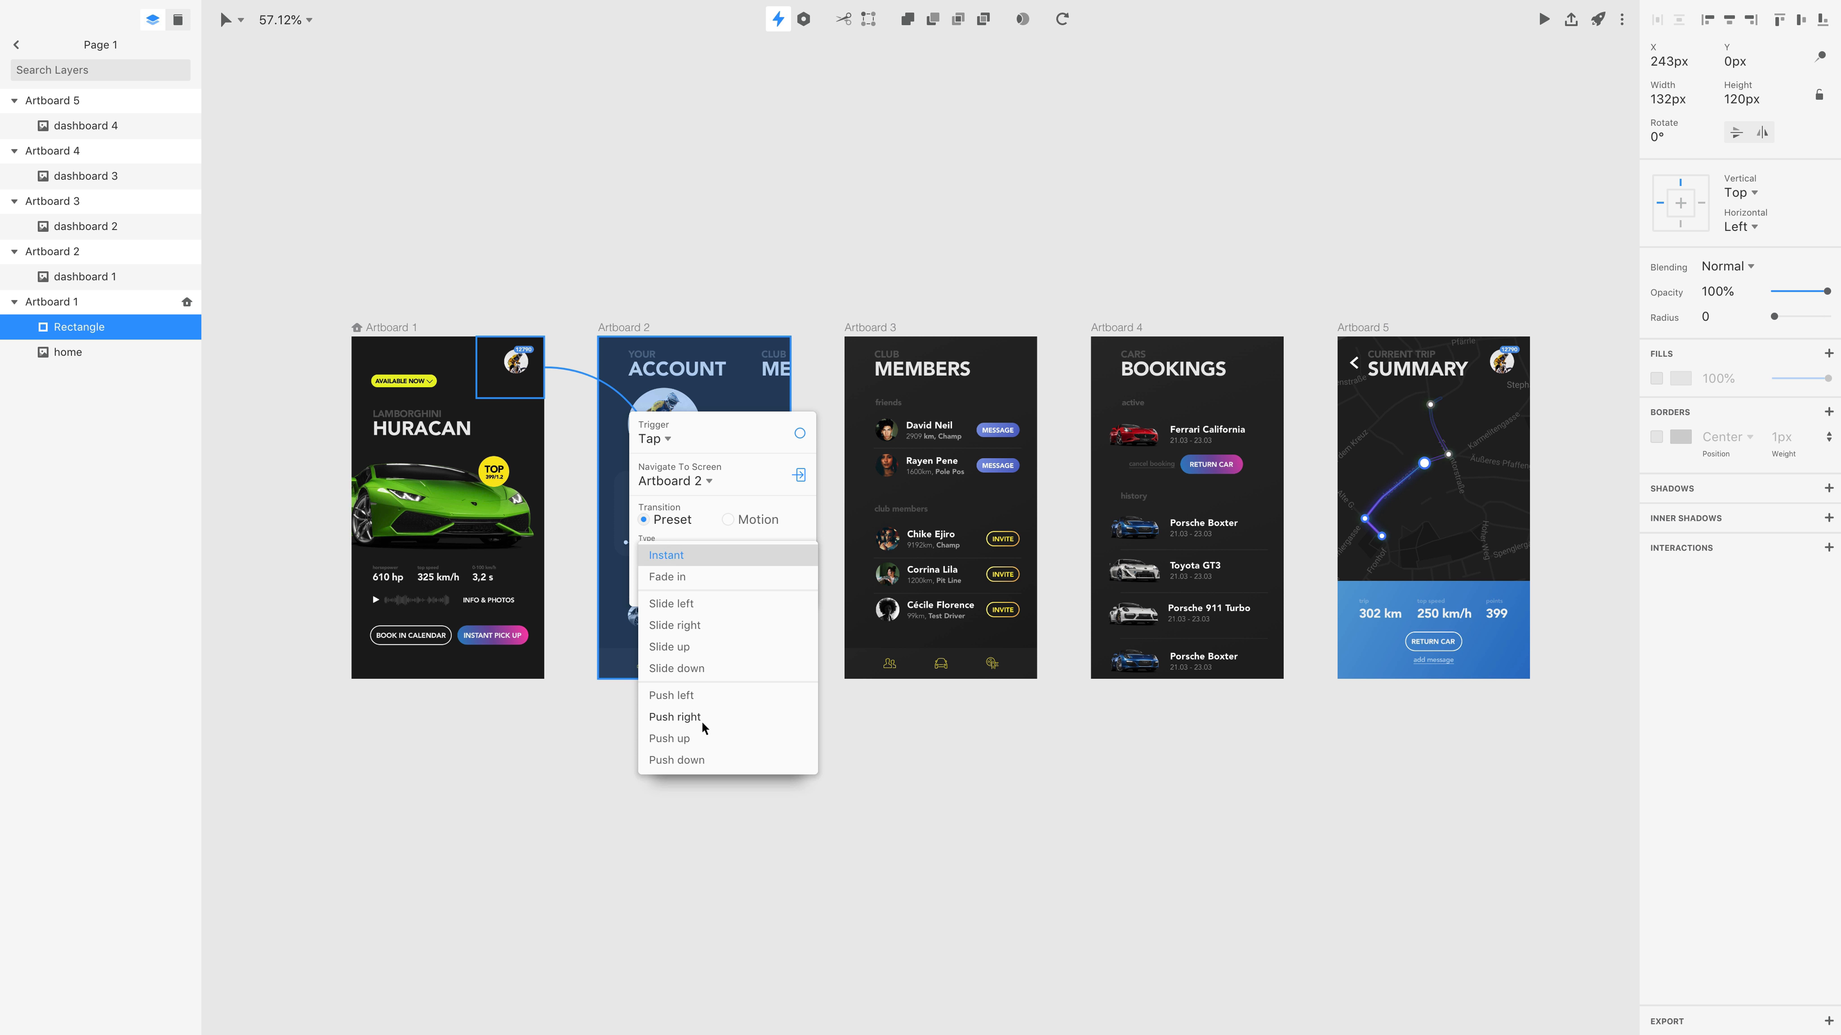
click(688, 696)
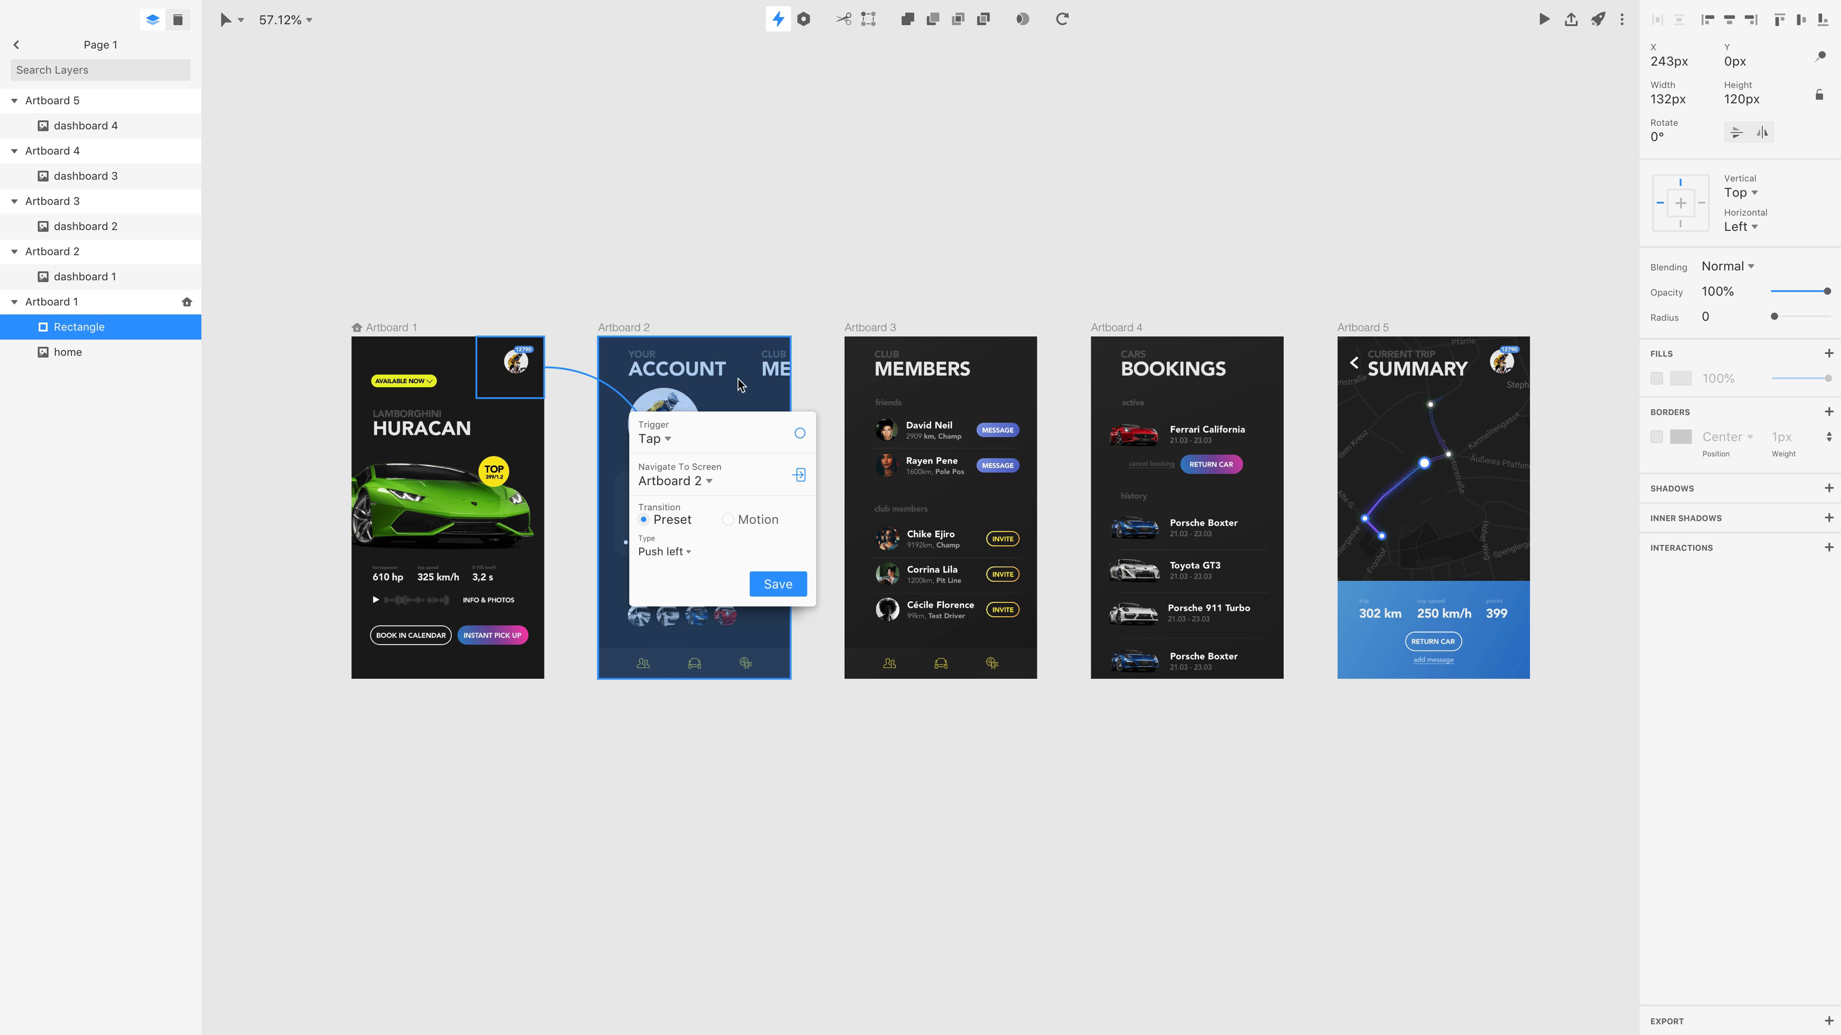
click(768, 587)
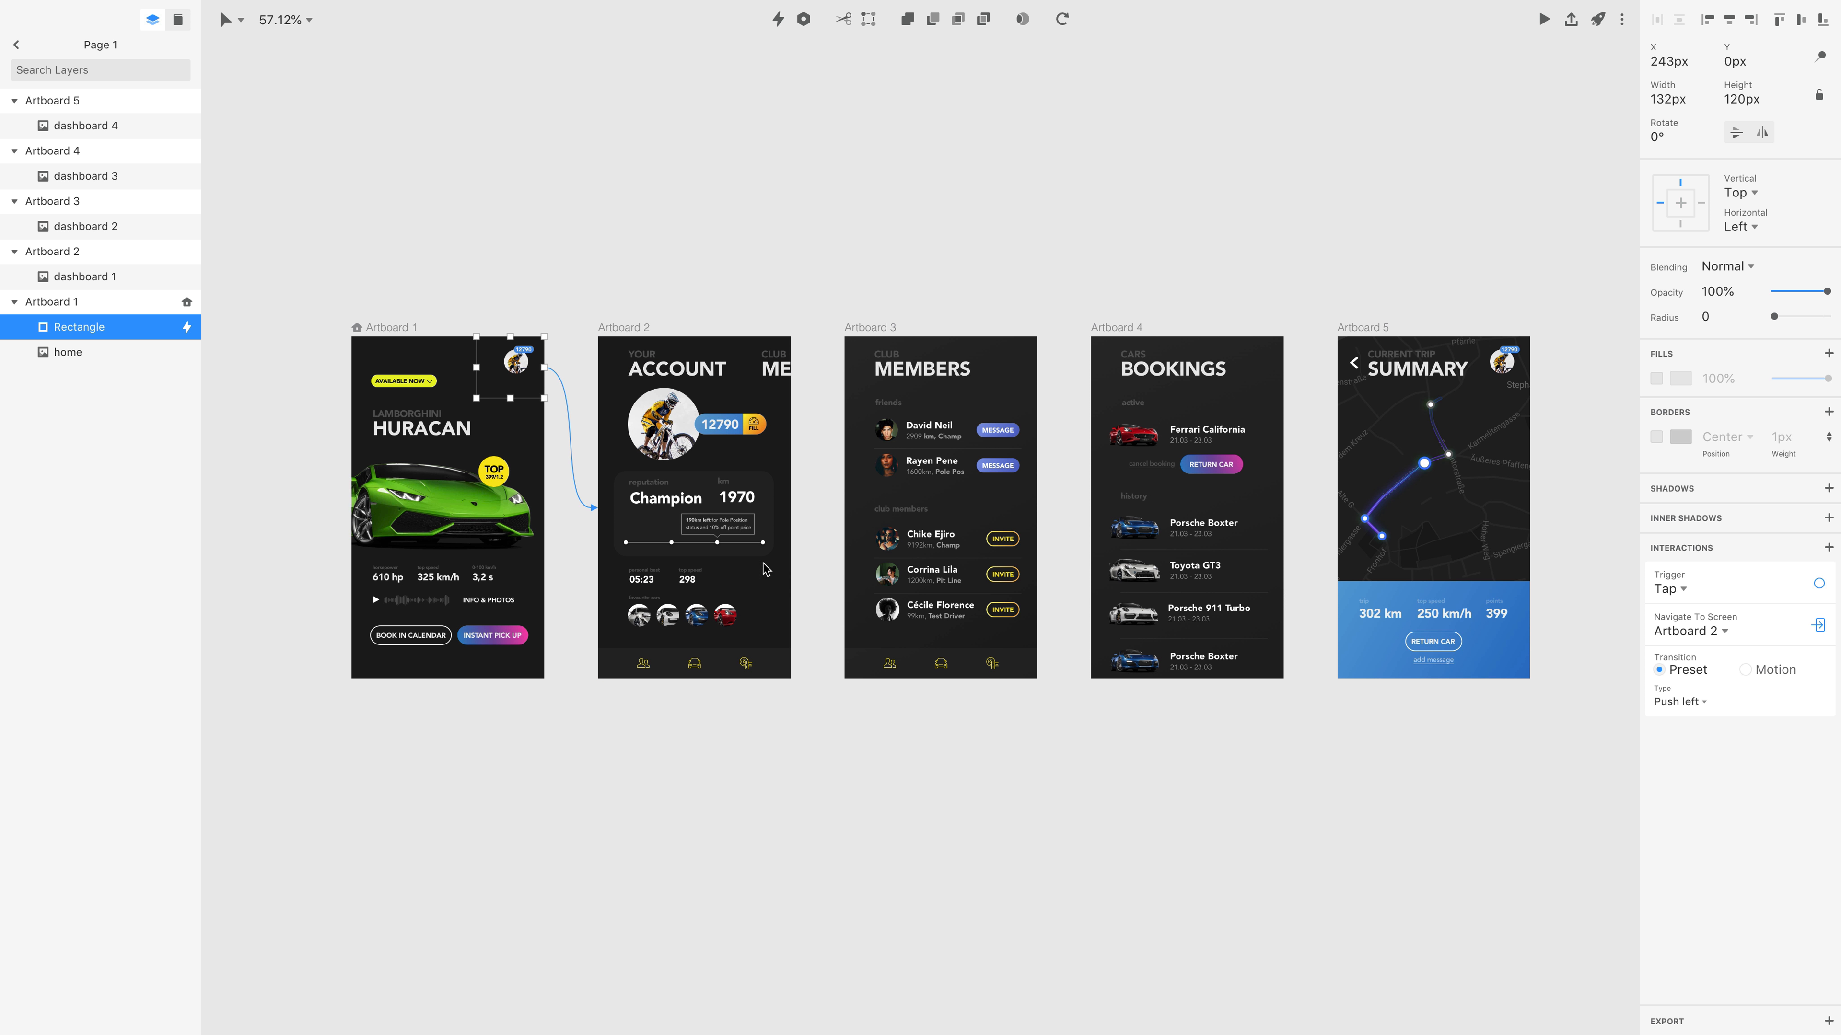
Preview the prototype, test the profile picture hotspot and return to the design.
click(1543, 19)
click(1048, 273)
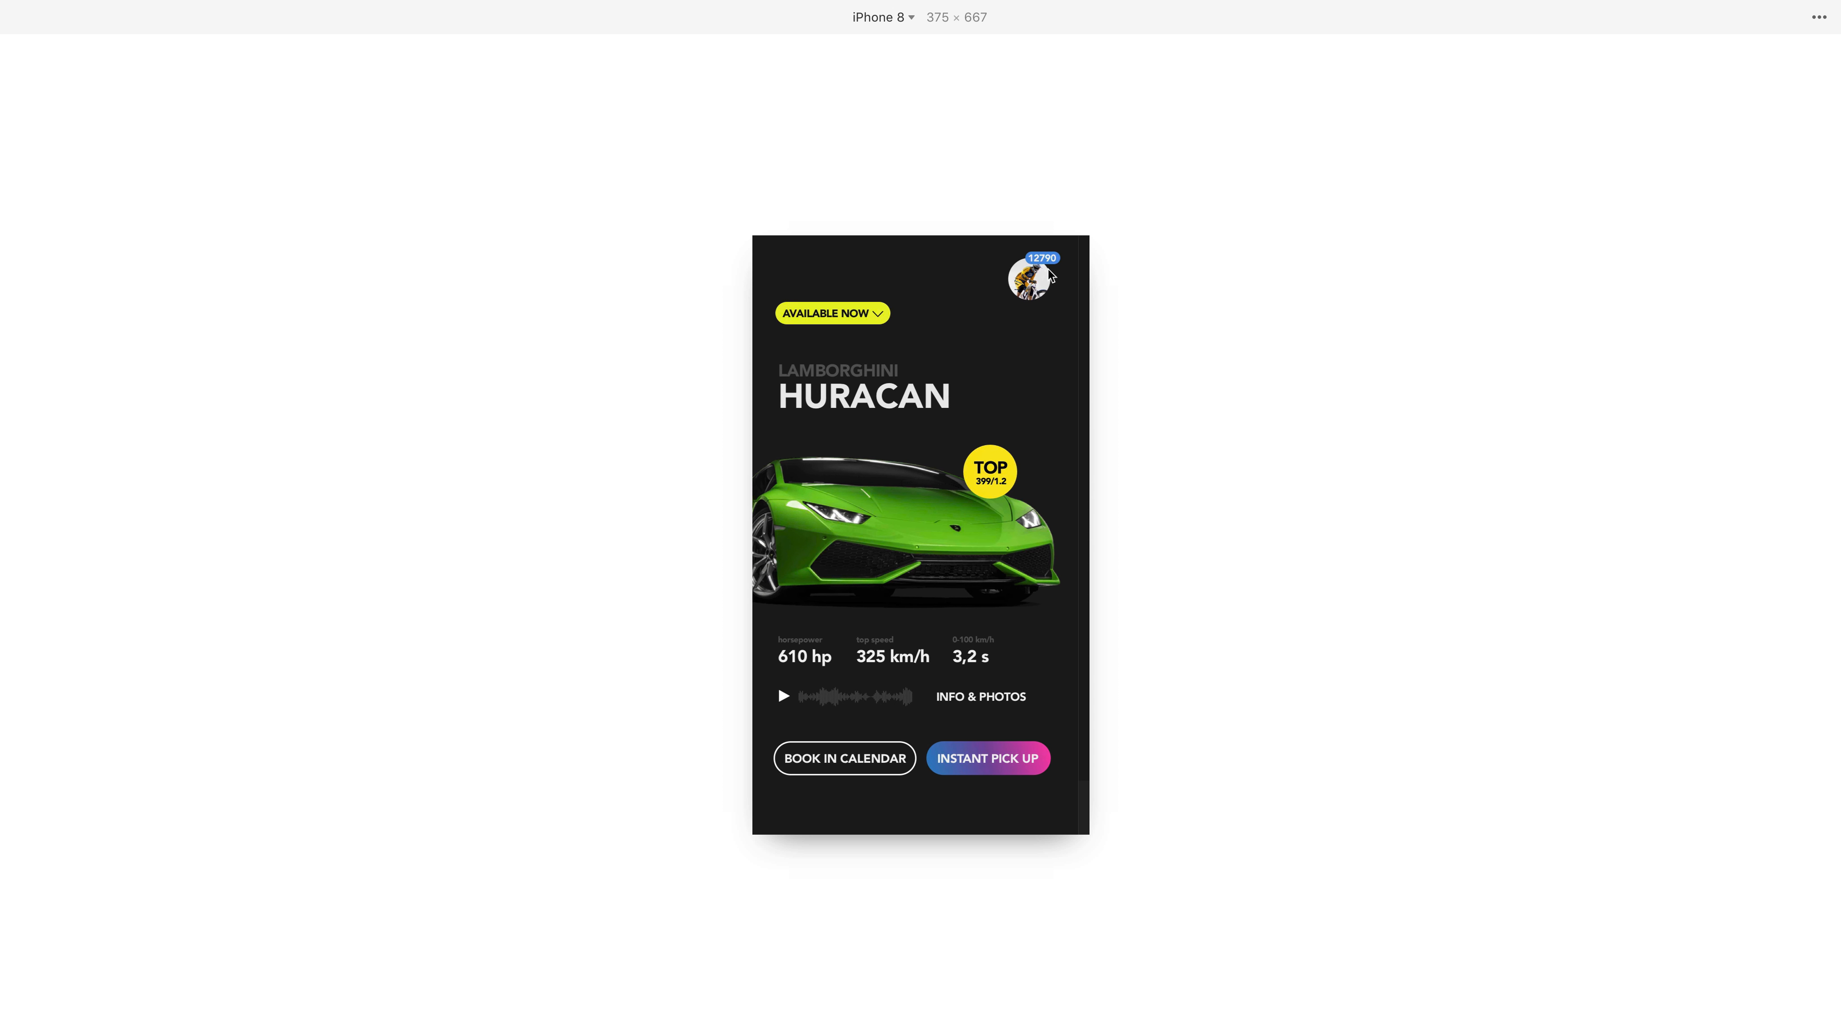
key(ctrl+Left)
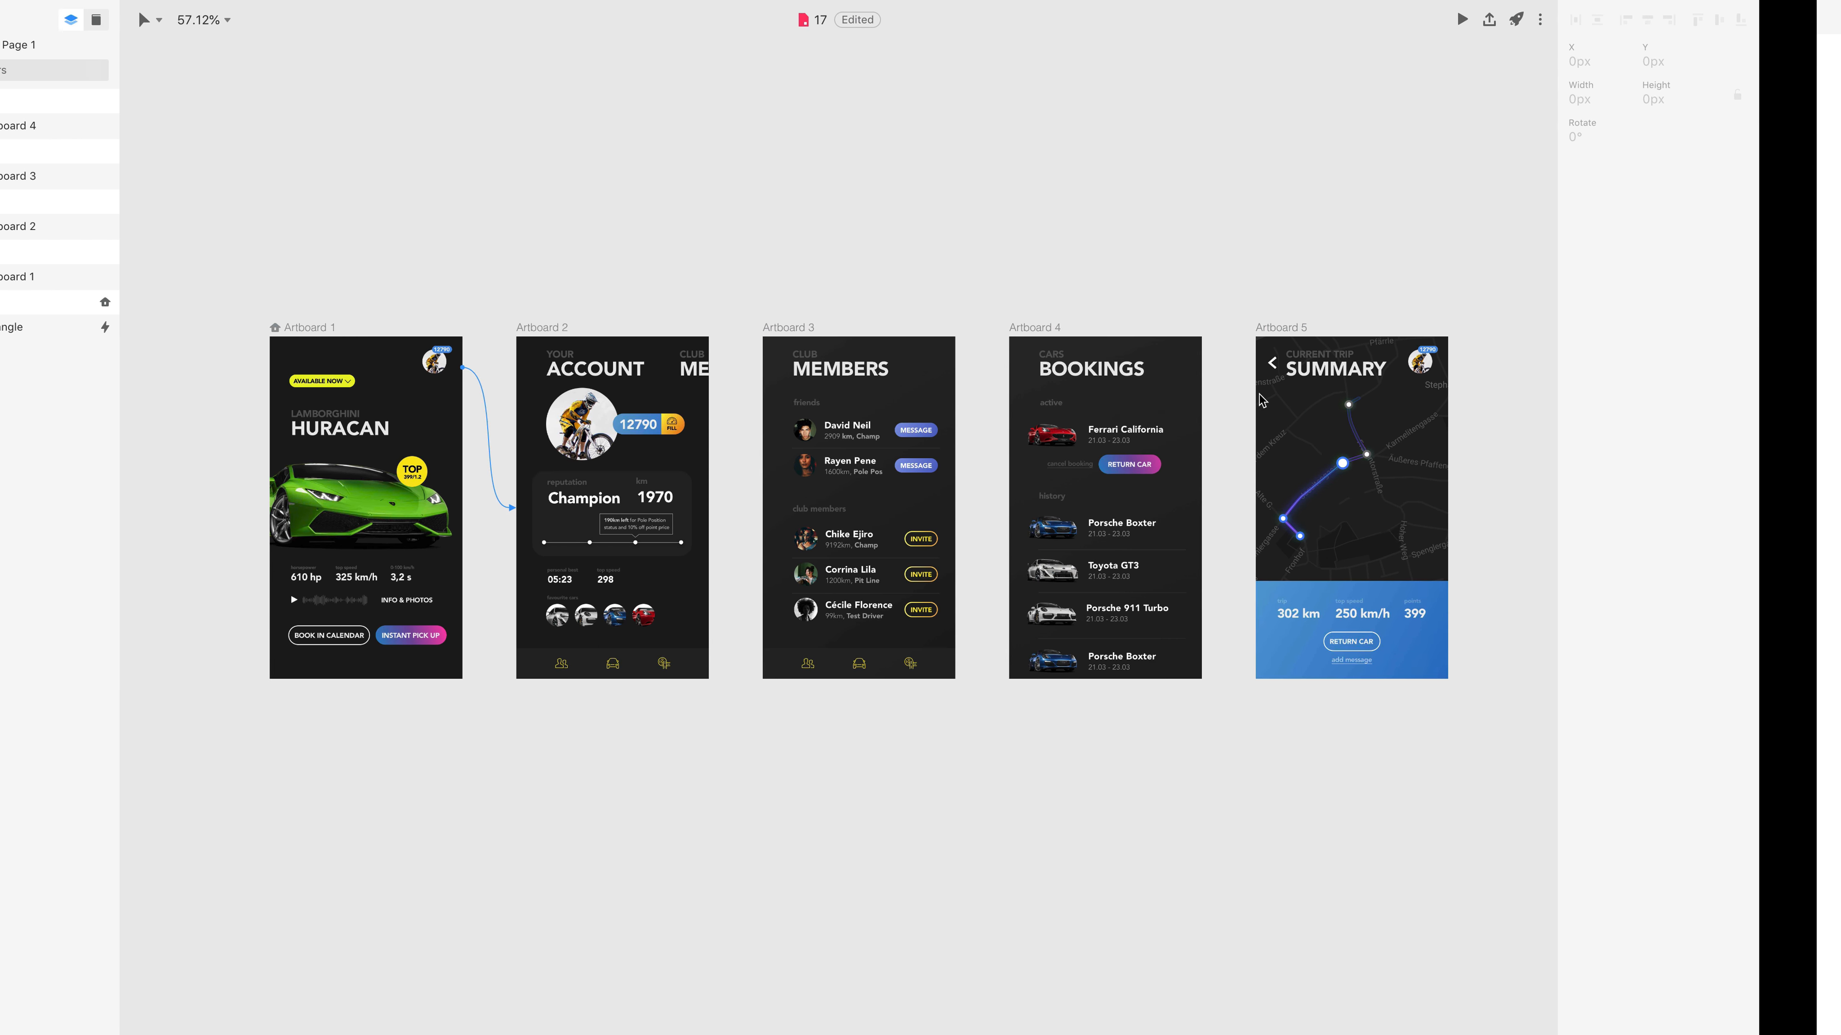
Link Artboard 2 to Artboard 3 with a Swipe Left trigger and a Push left transition.
click(637, 327)
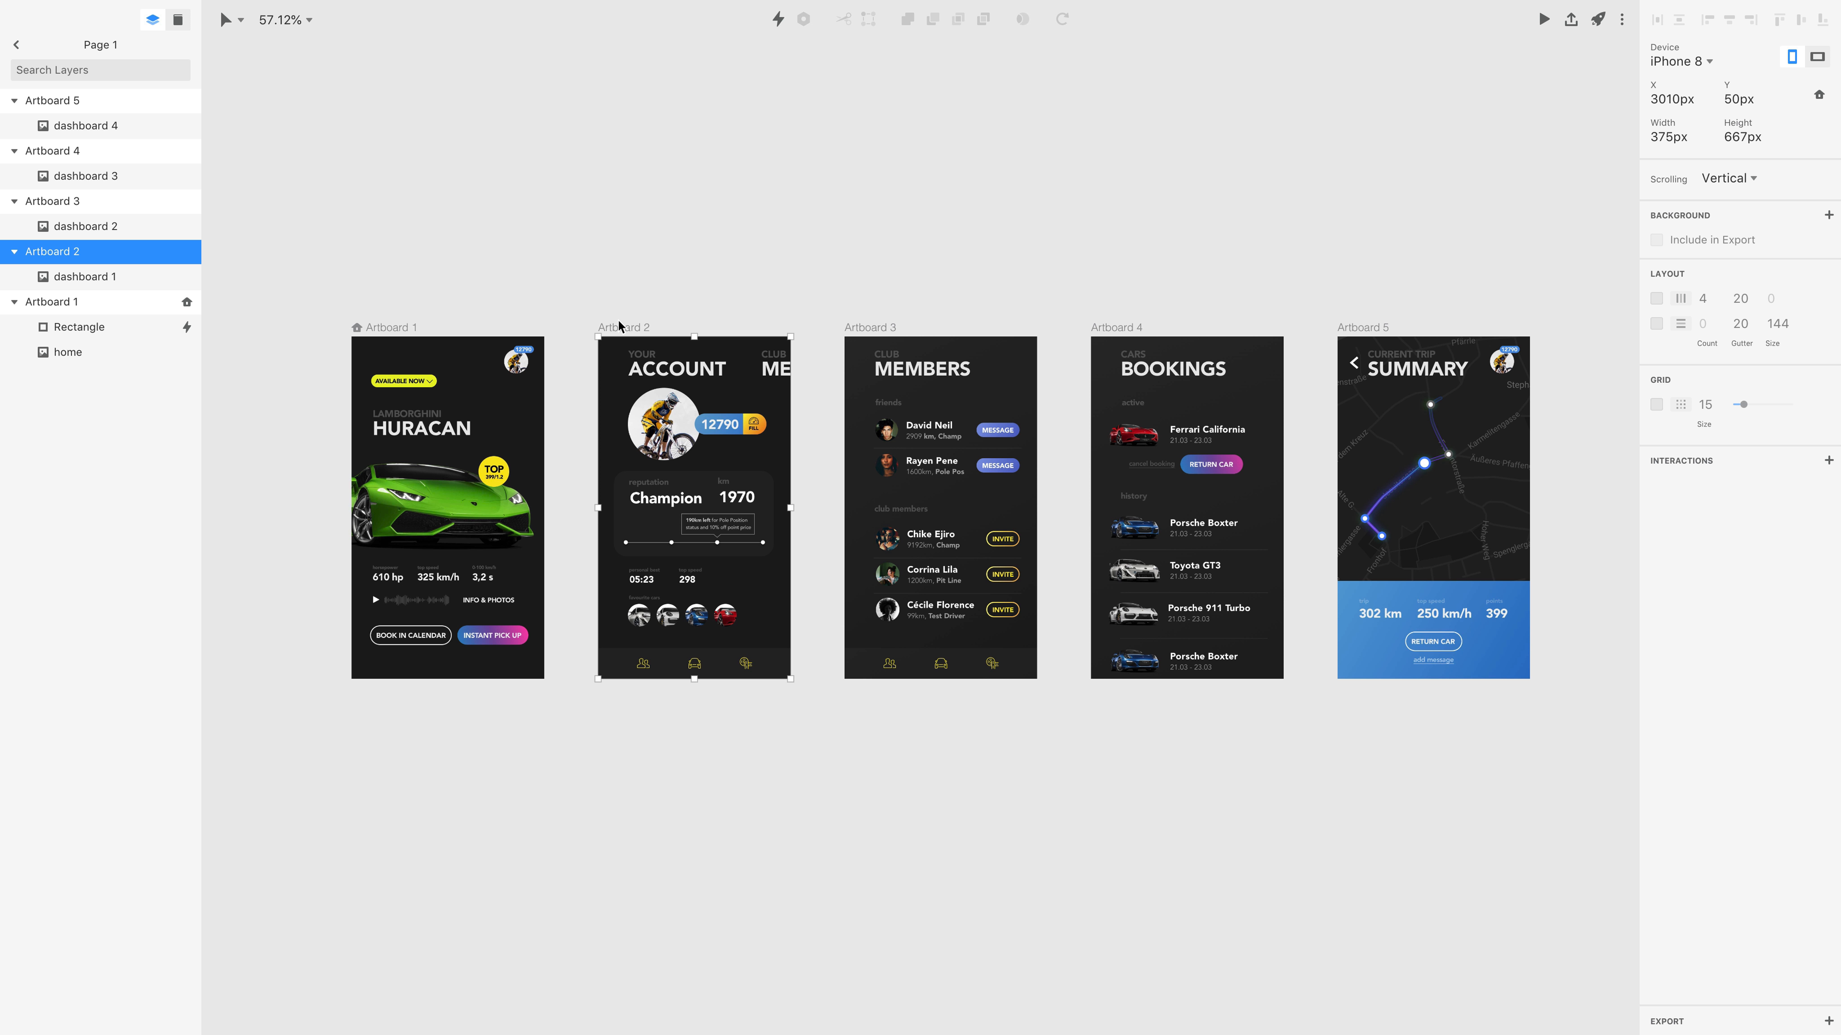
key(c)
drag(872, 221, 896, 448)
click(910, 451)
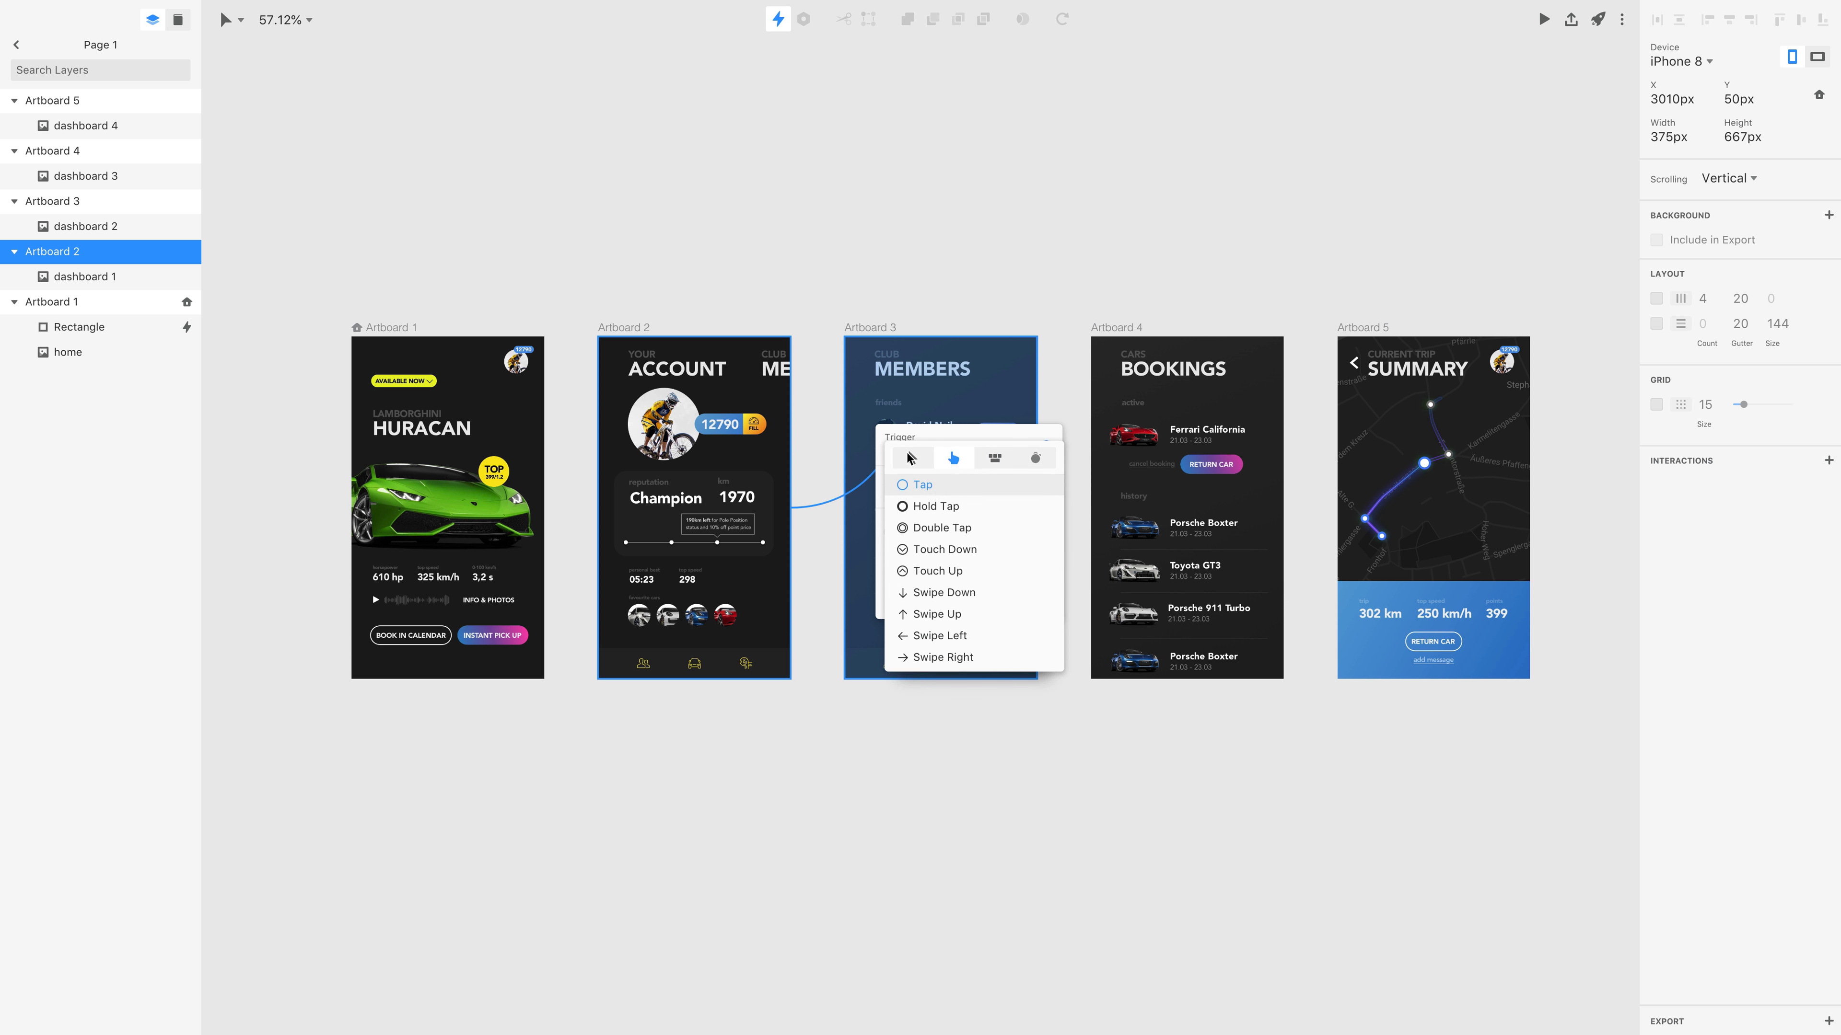
click(940, 635)
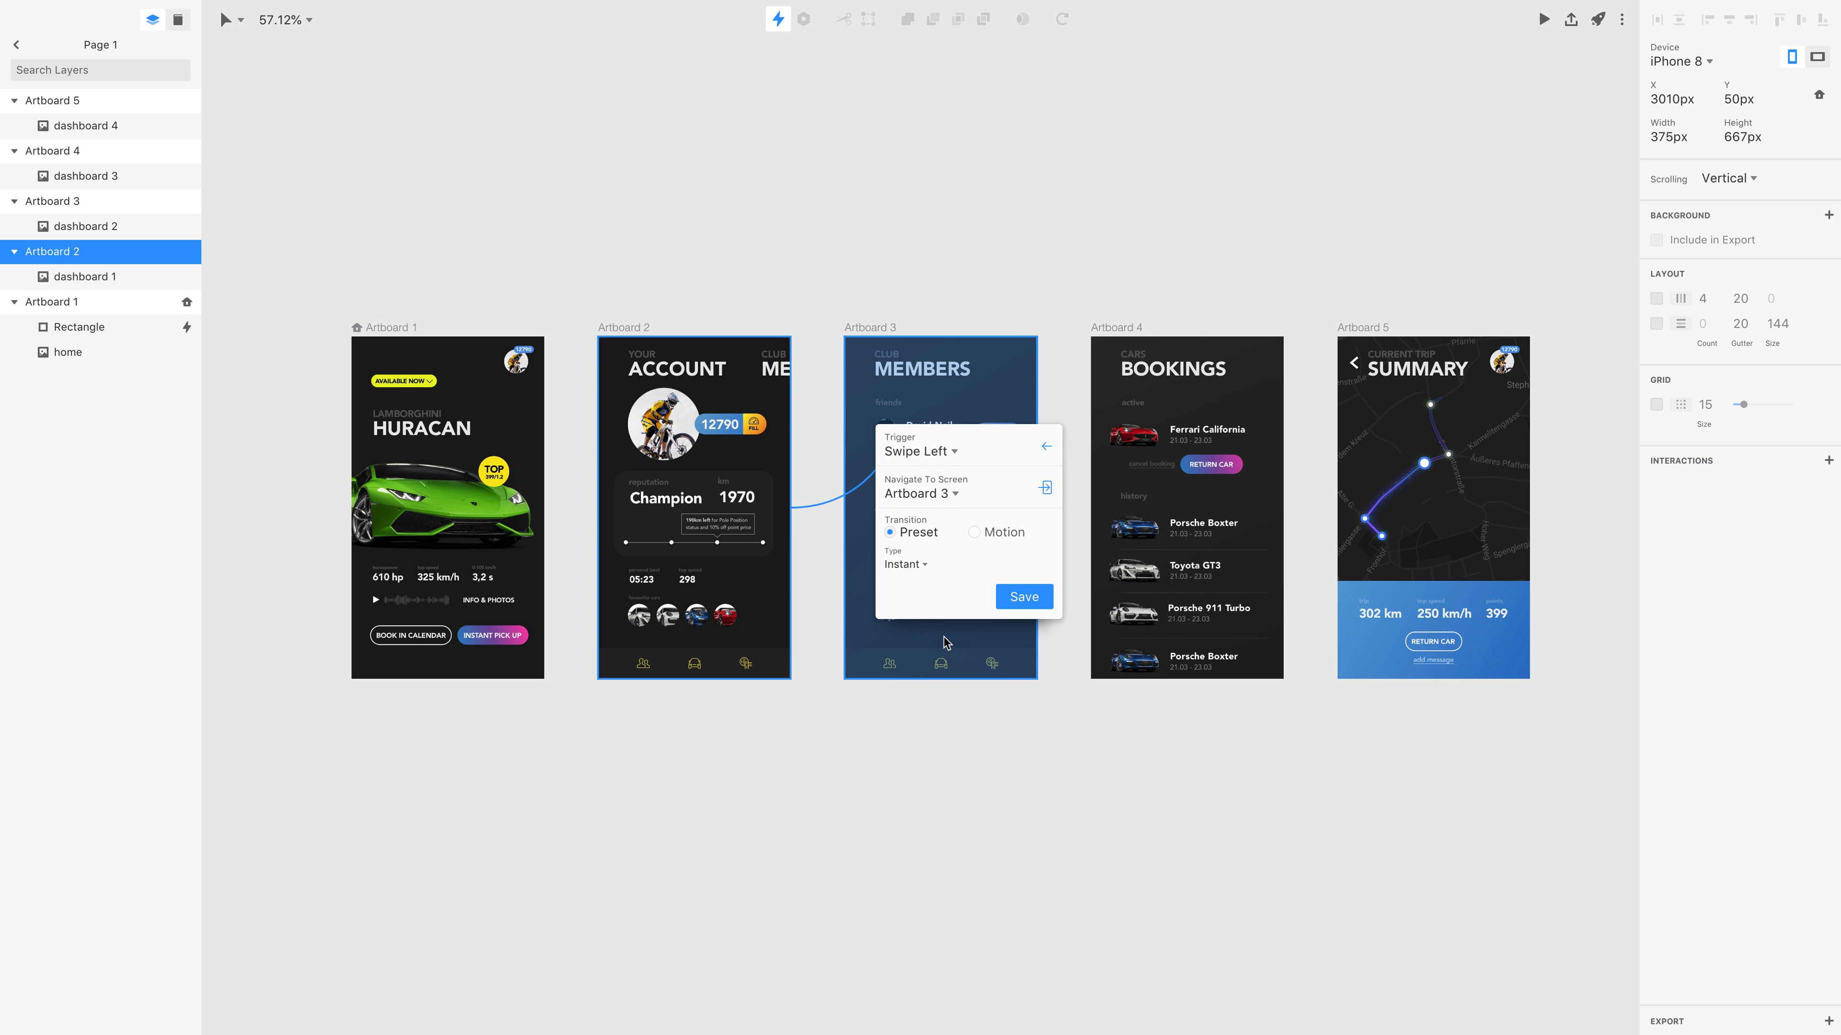
click(917, 567)
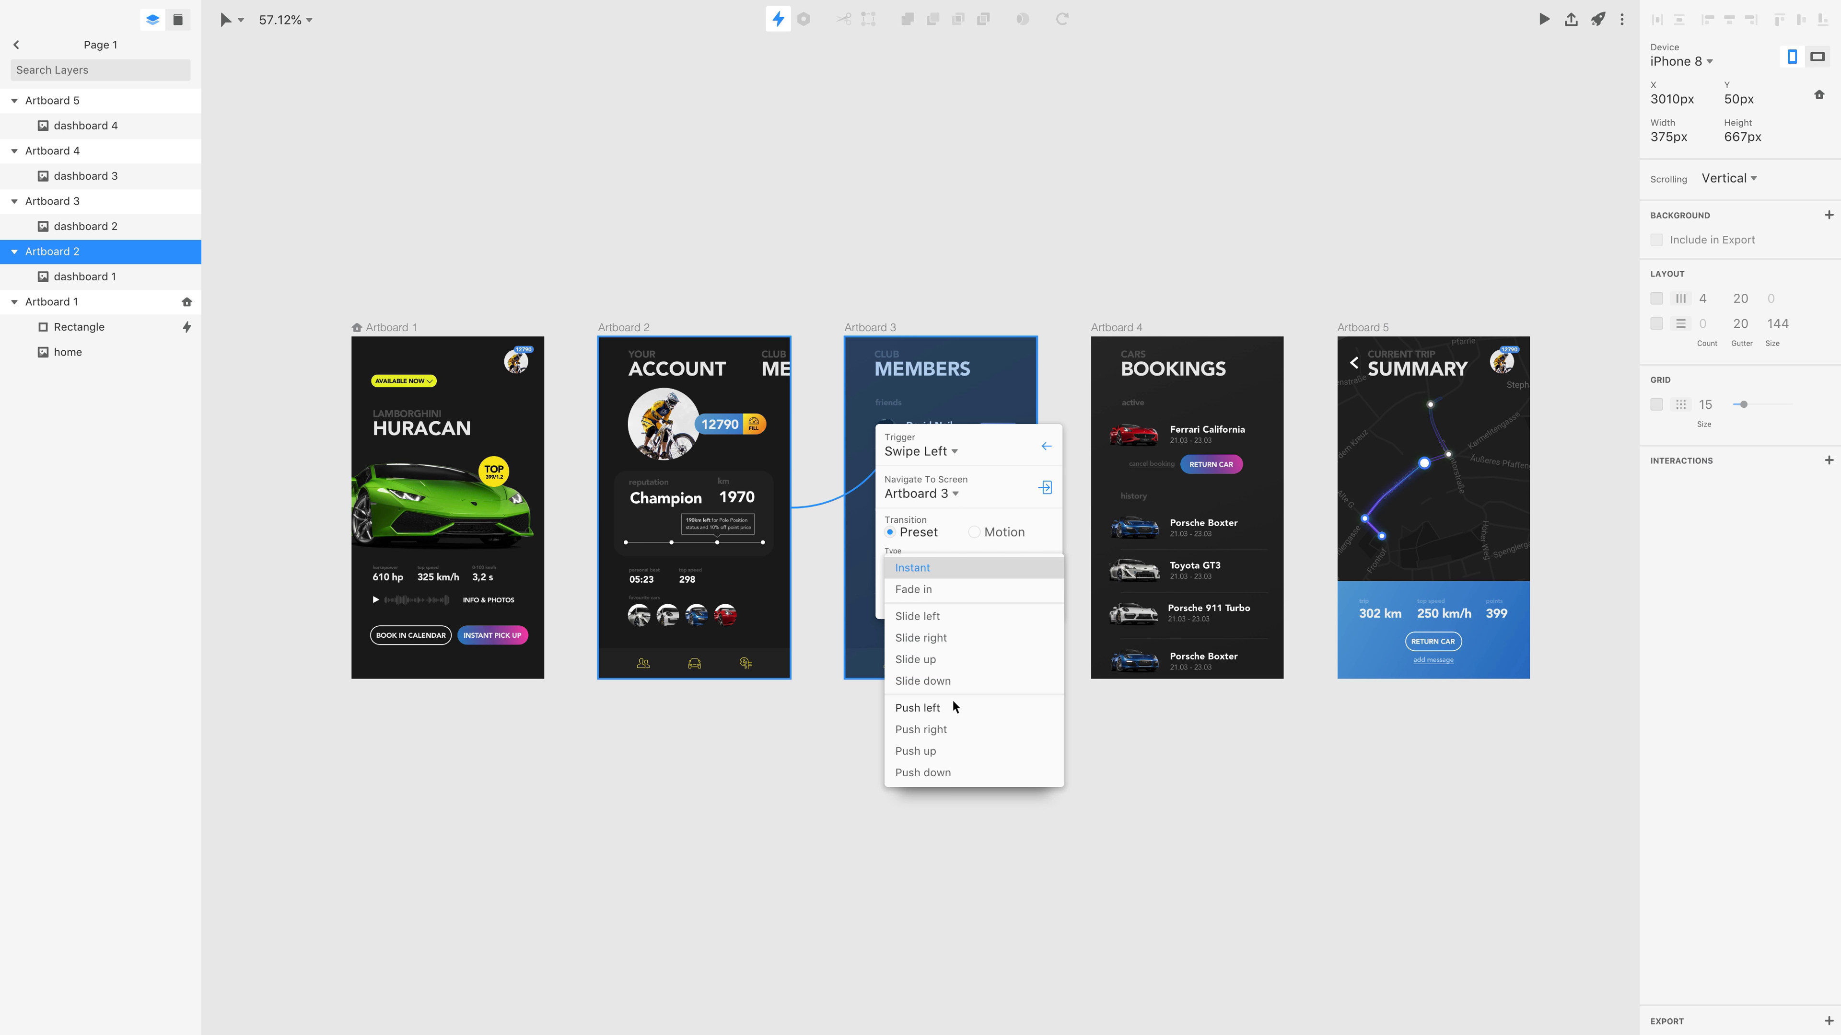
click(940, 709)
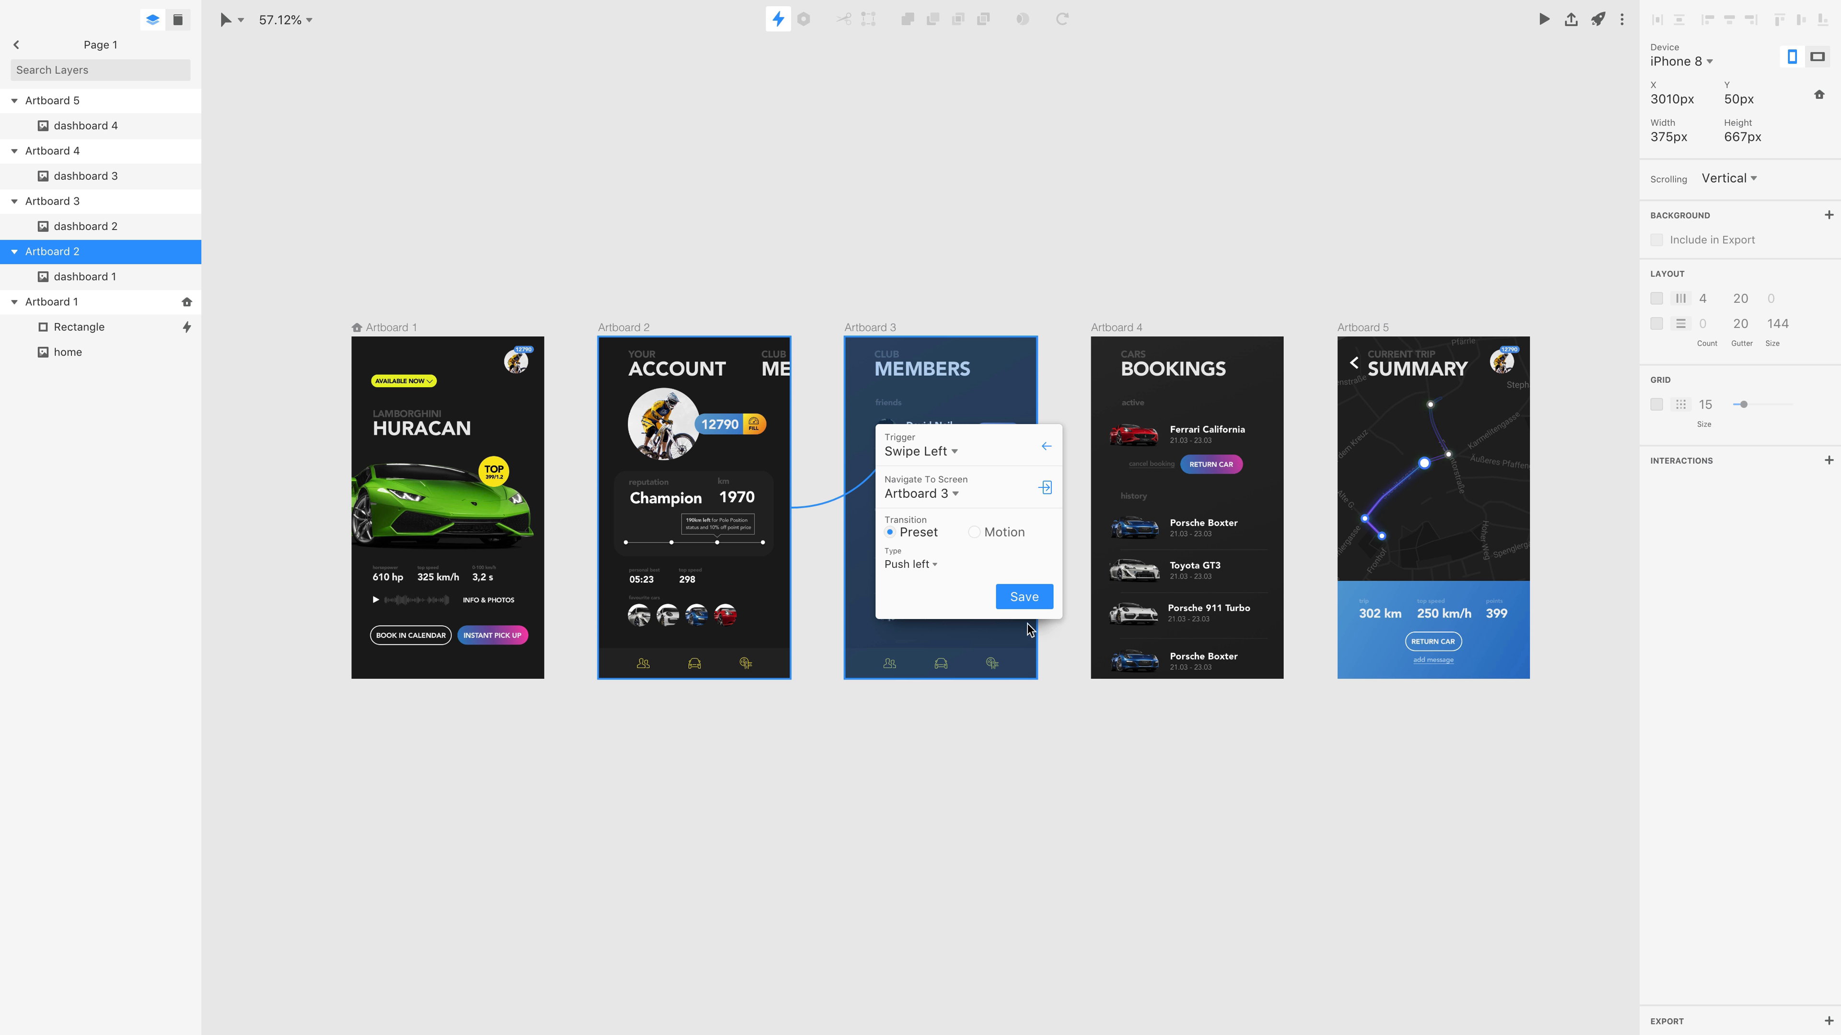
click(1027, 605)
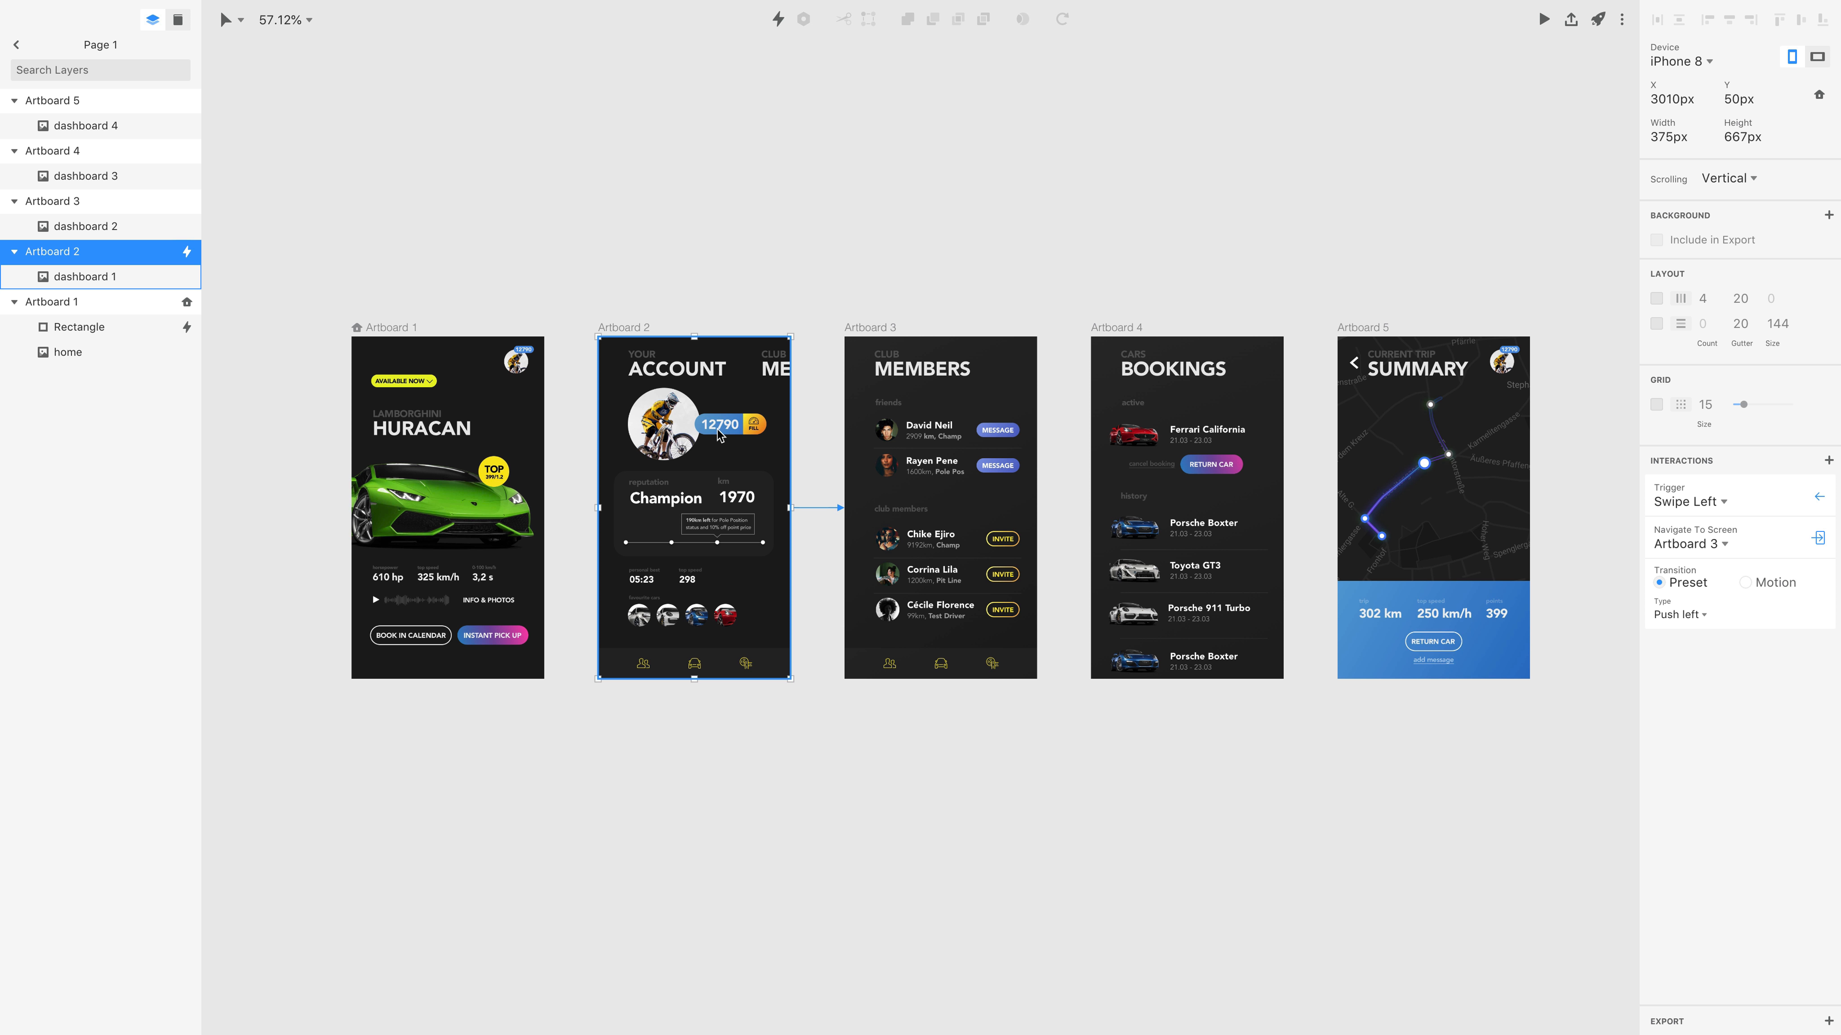
Link Artboard 2 back to Artboard 1 with a Swipe Right trigger and a Push right transition.
drag(719, 435, 425, 391)
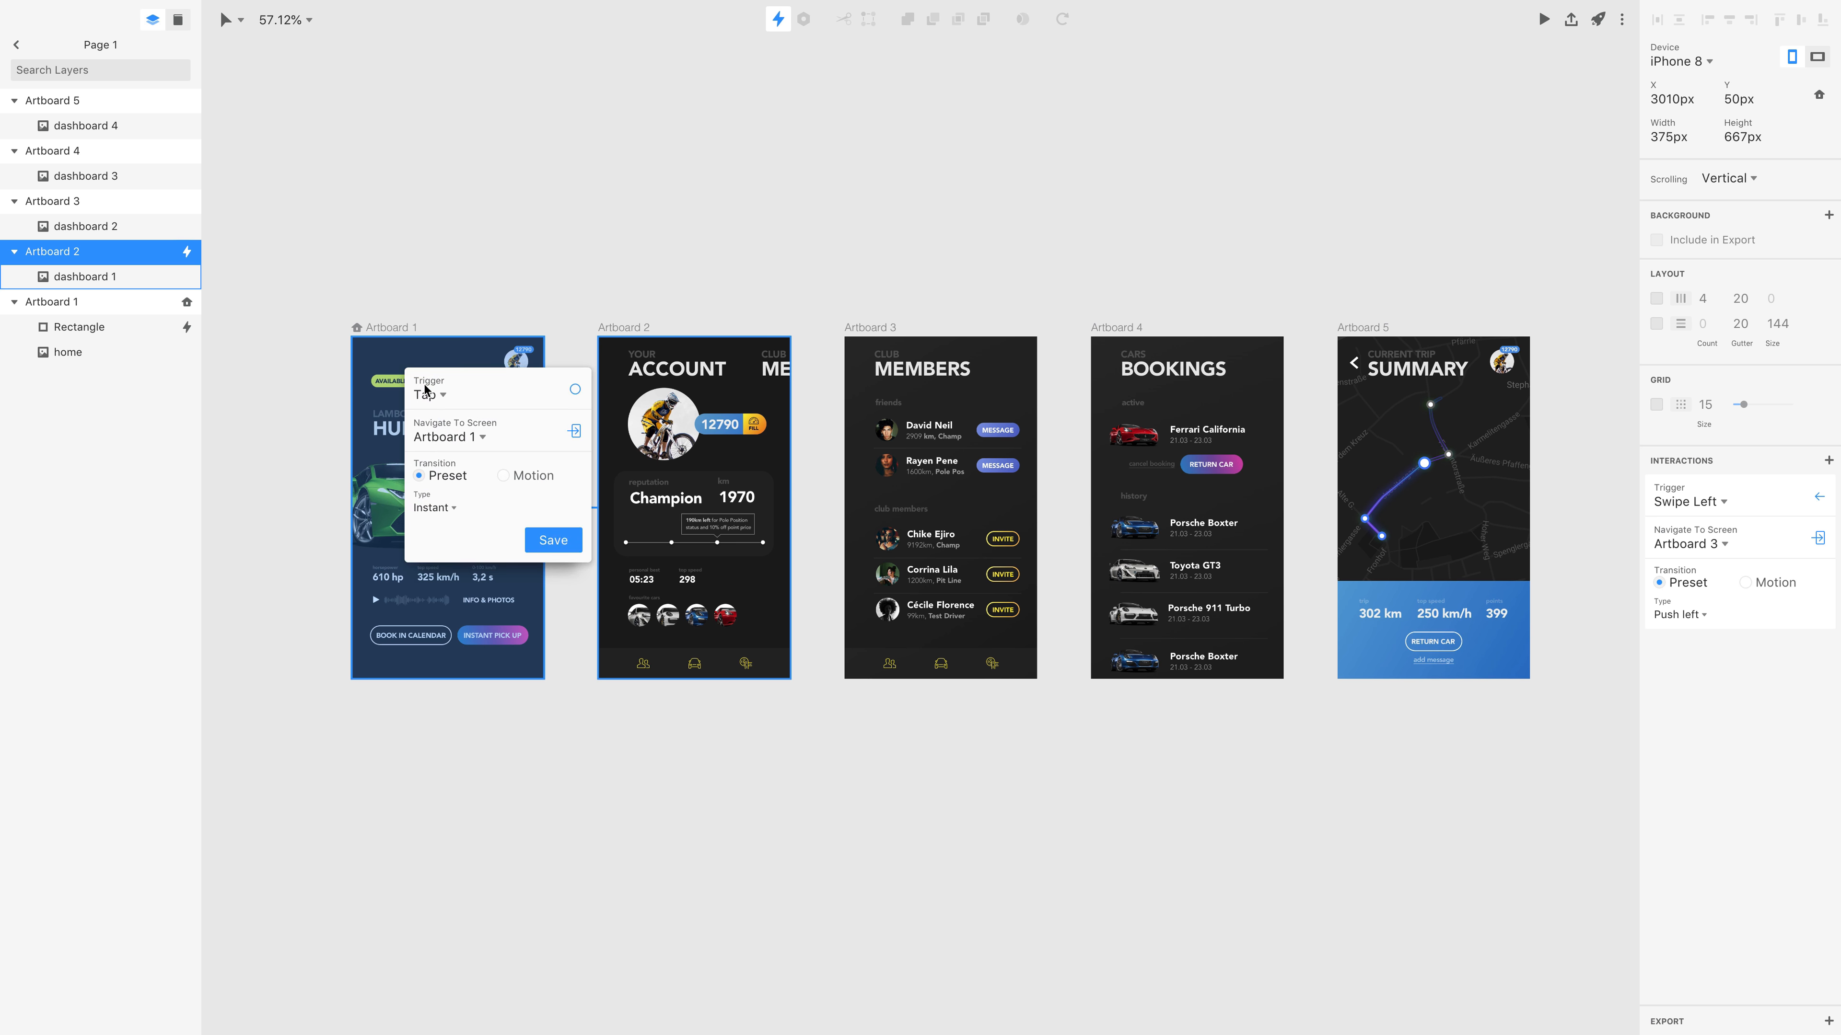
click(442, 396)
click(478, 600)
click(452, 509)
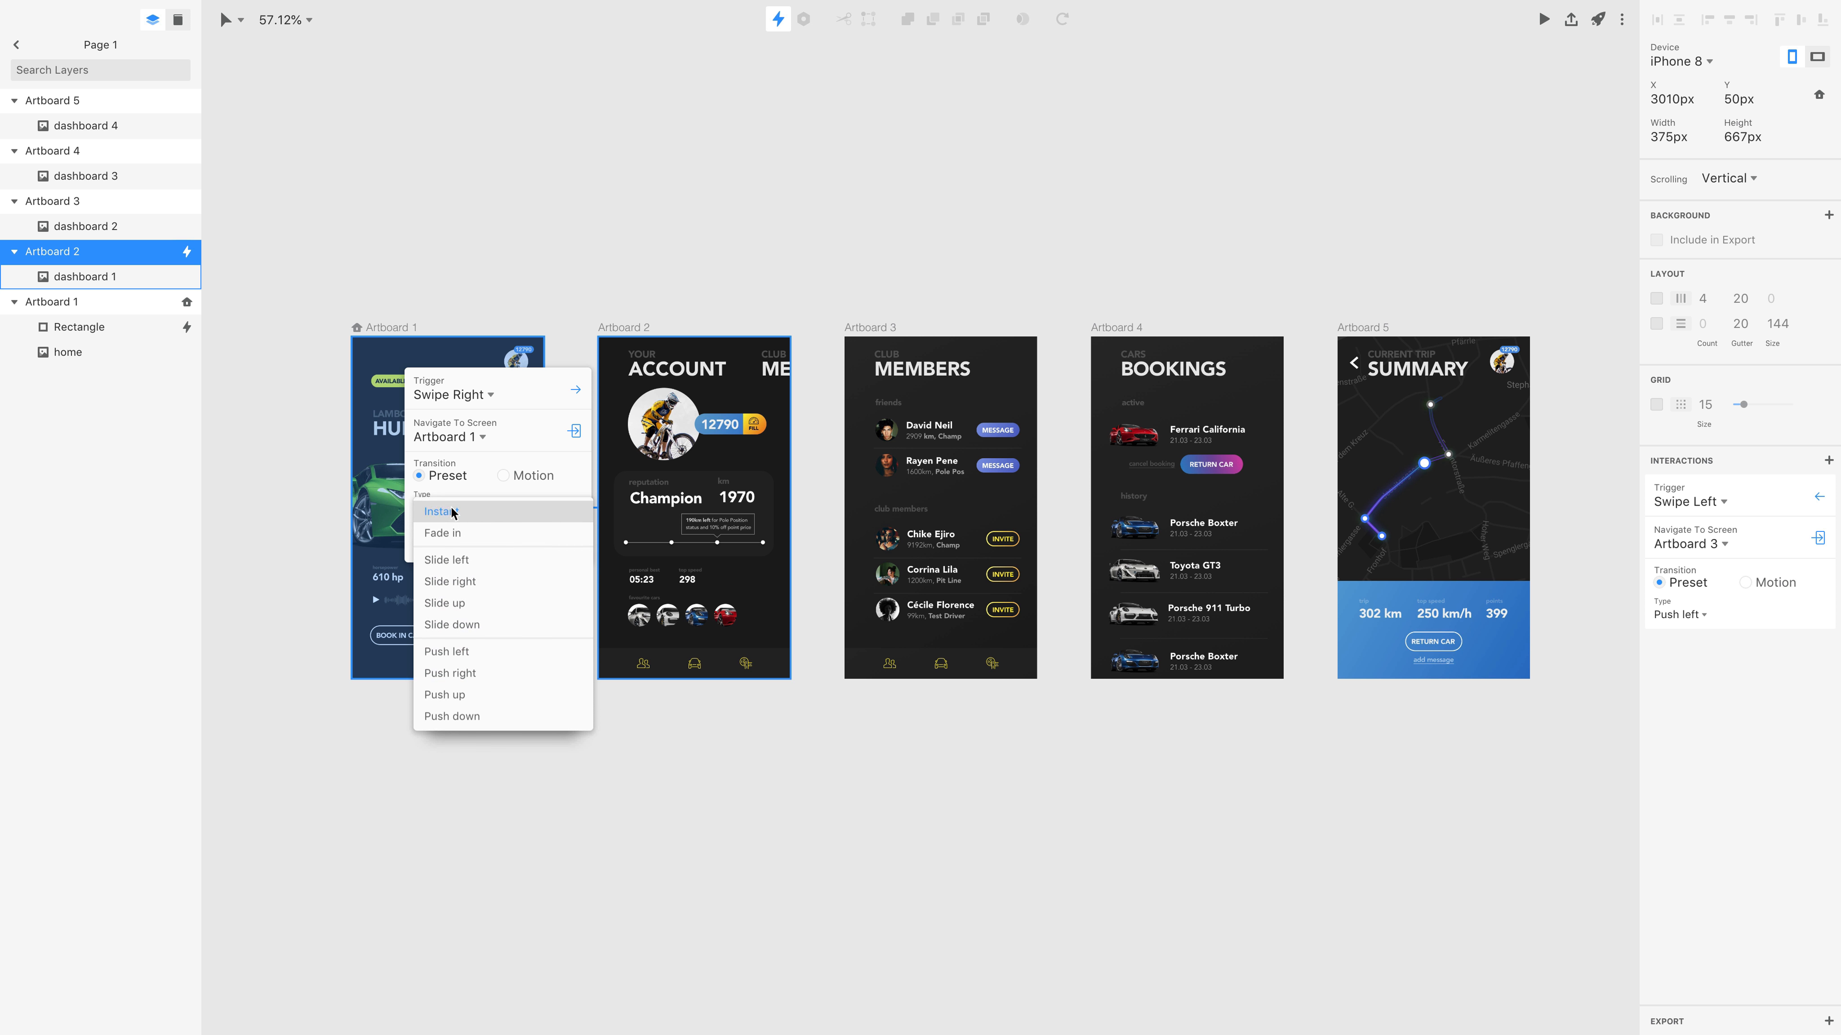
click(461, 677)
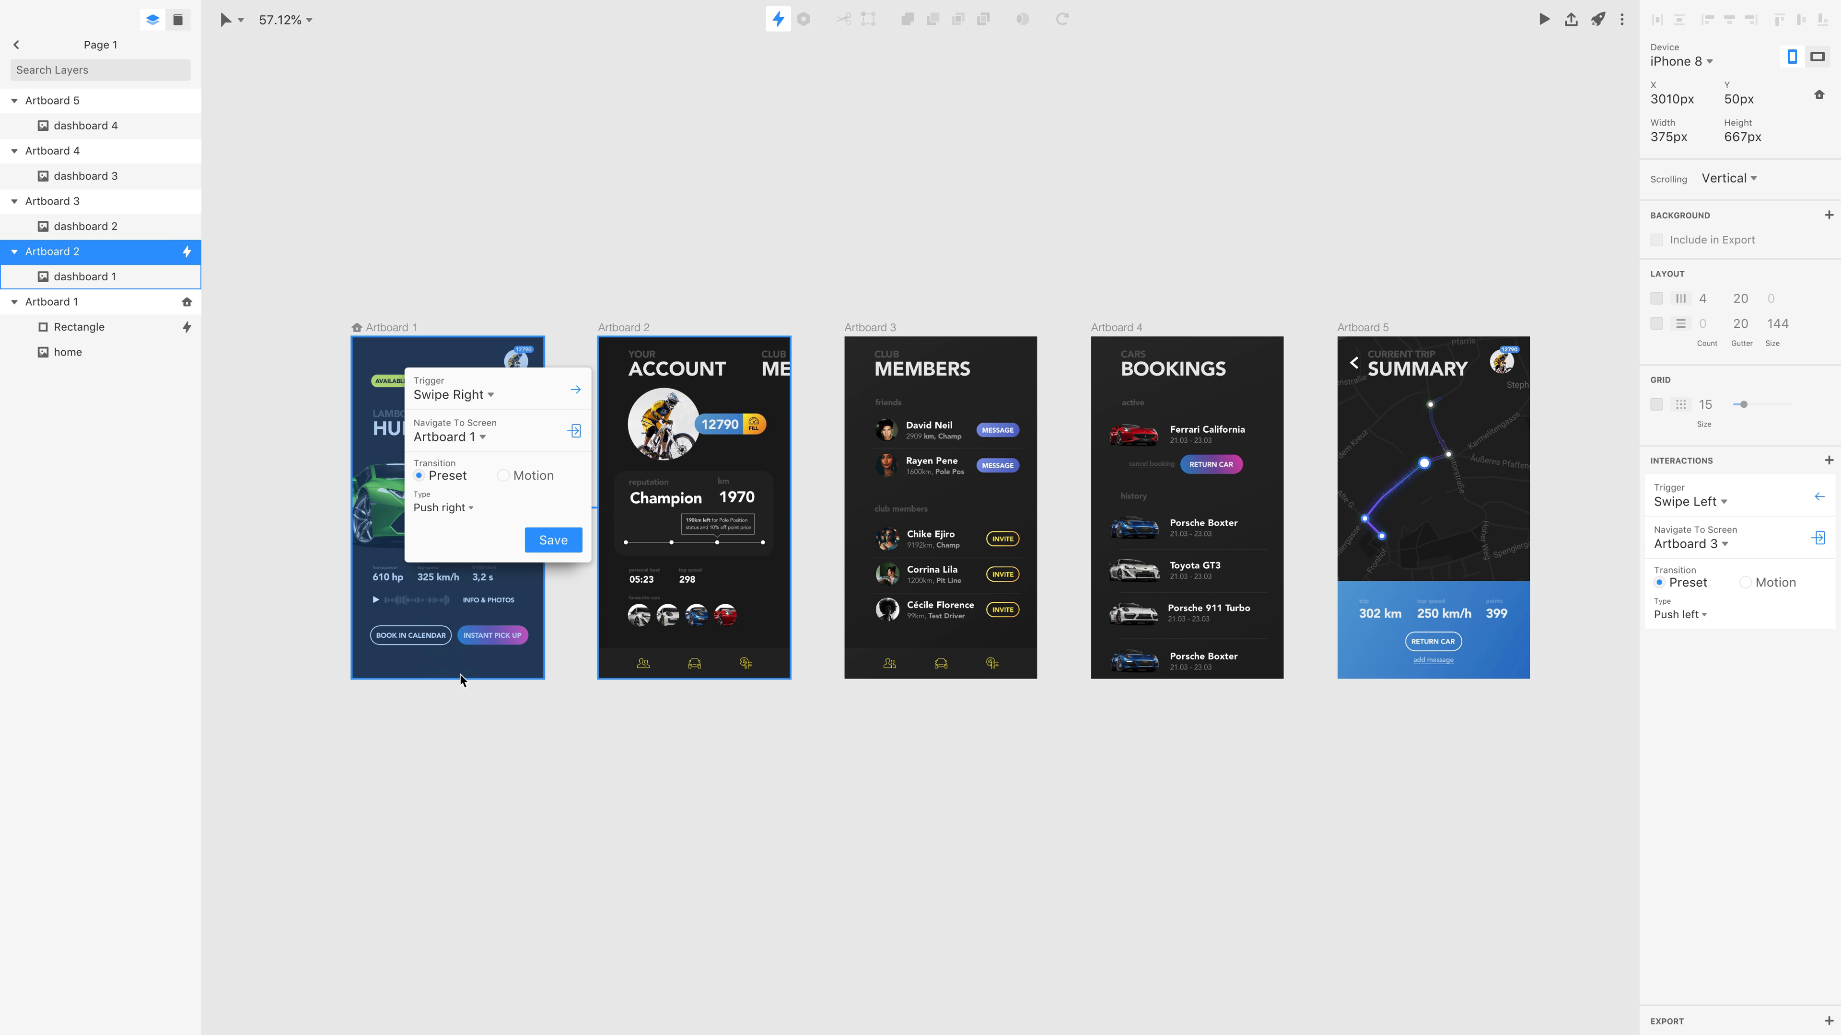
click(553, 539)
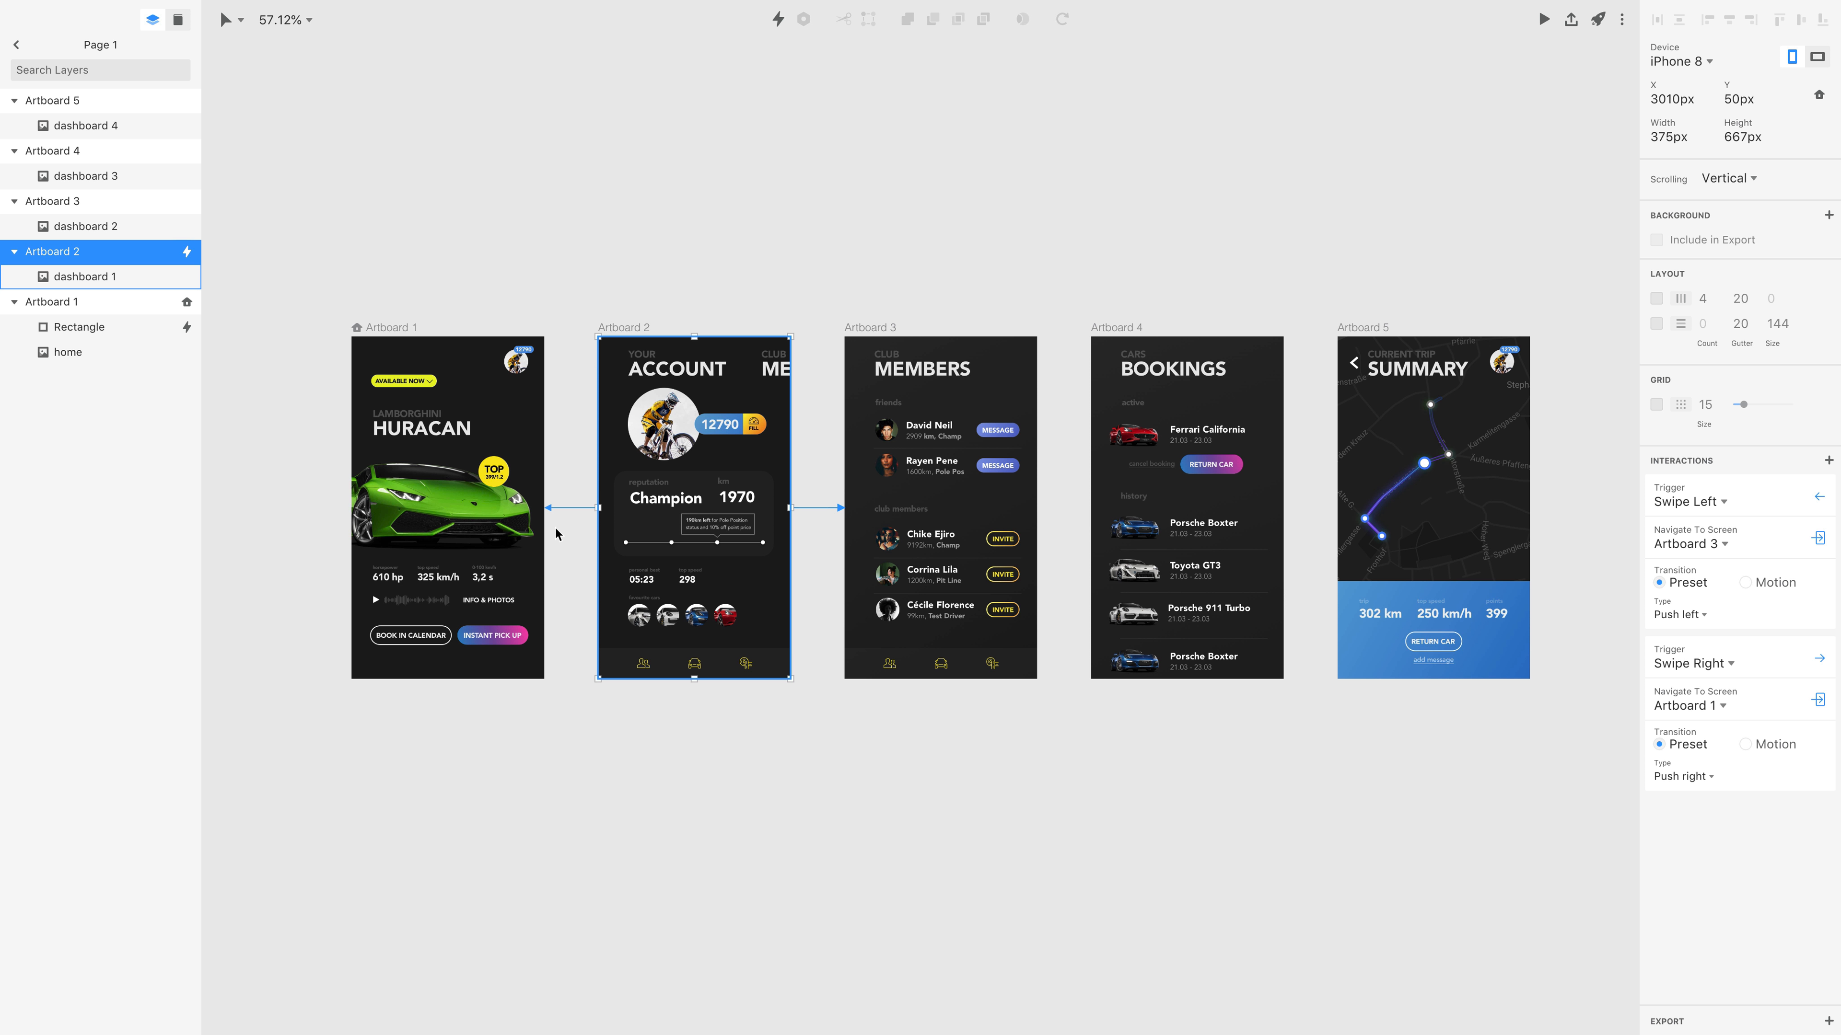
Copy the interactions of Artboard 2 and paste them onto Artboards 3, 4 and 5 together.
right_click(617, 336)
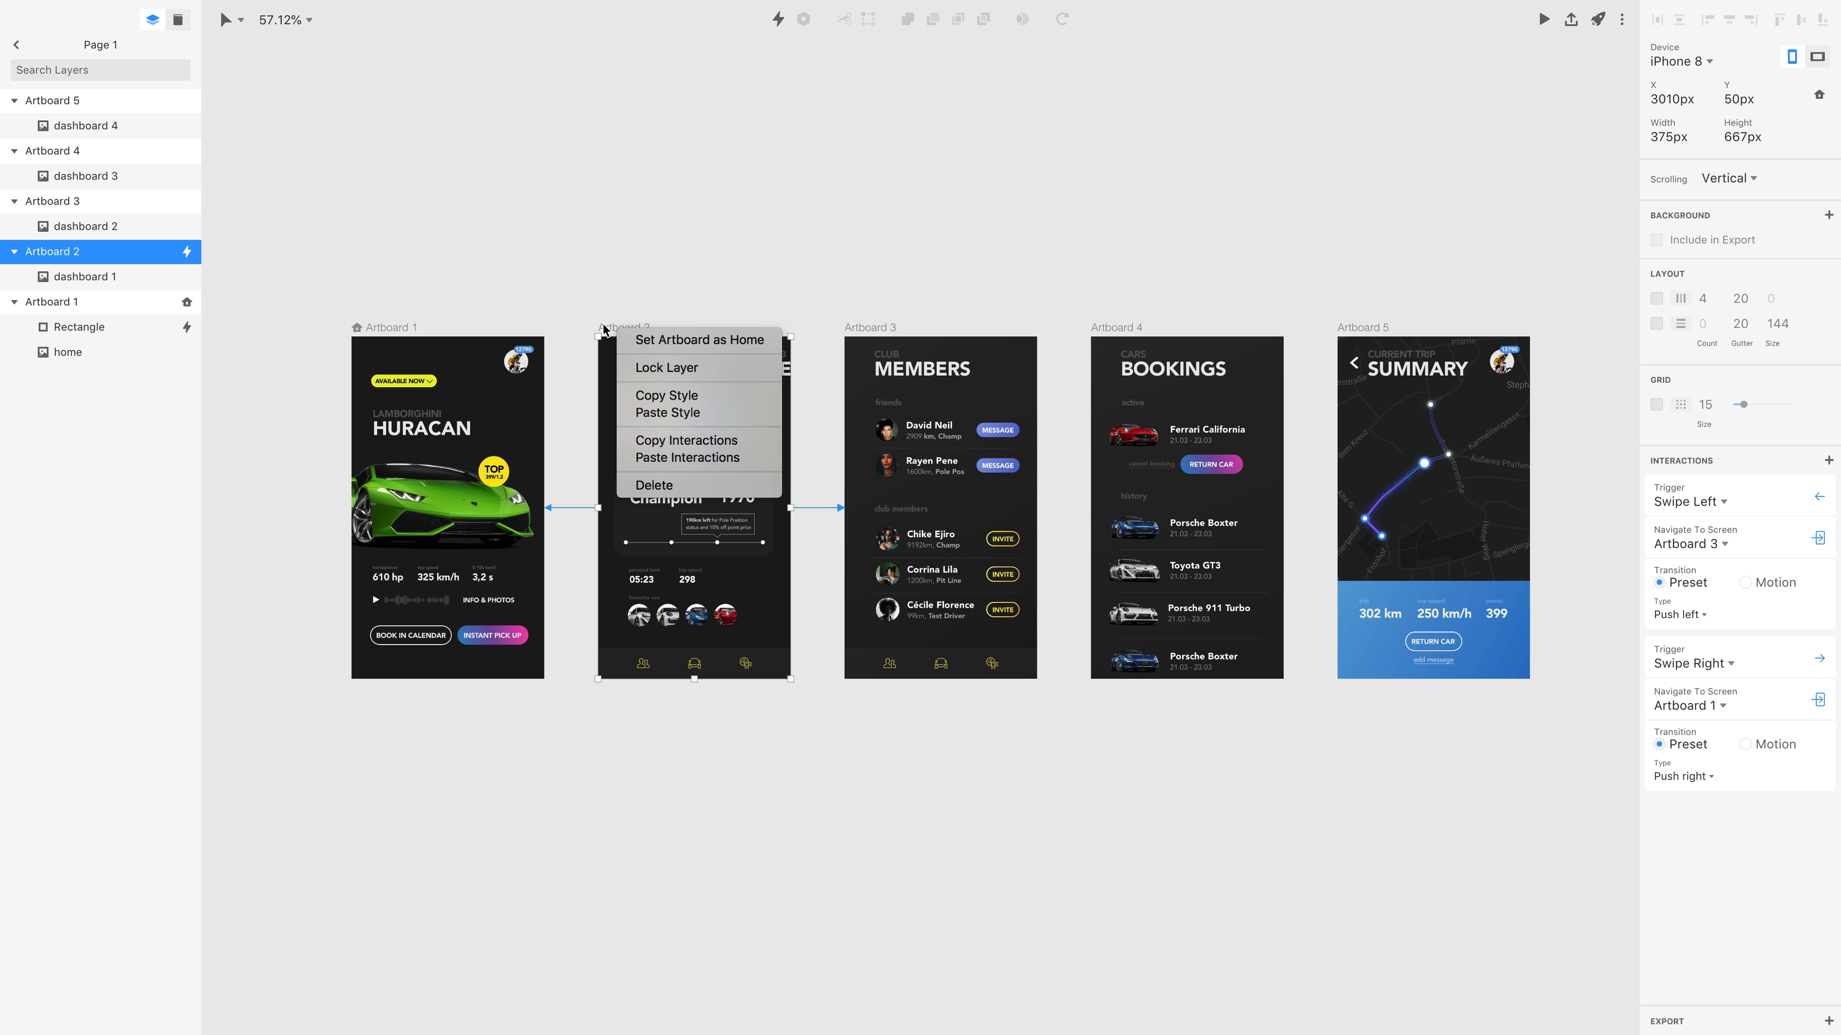
click(701, 445)
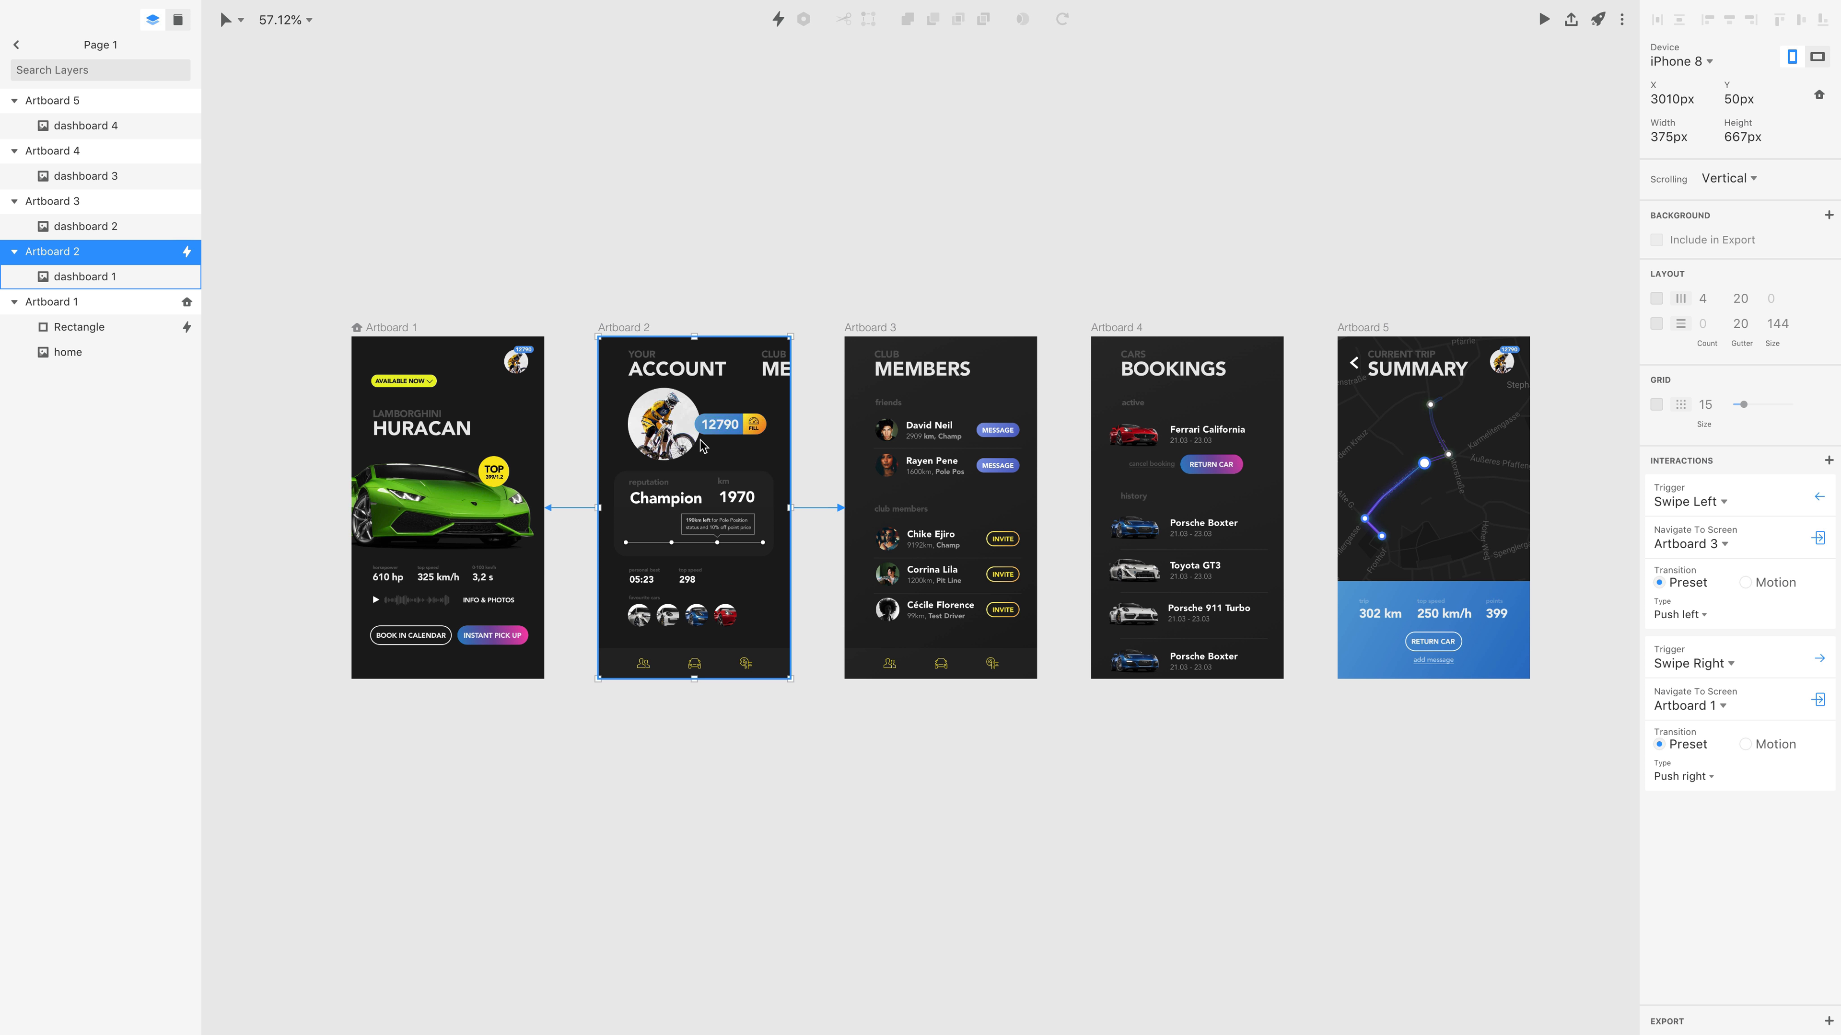
click(870, 327)
shift+click(1107, 326)
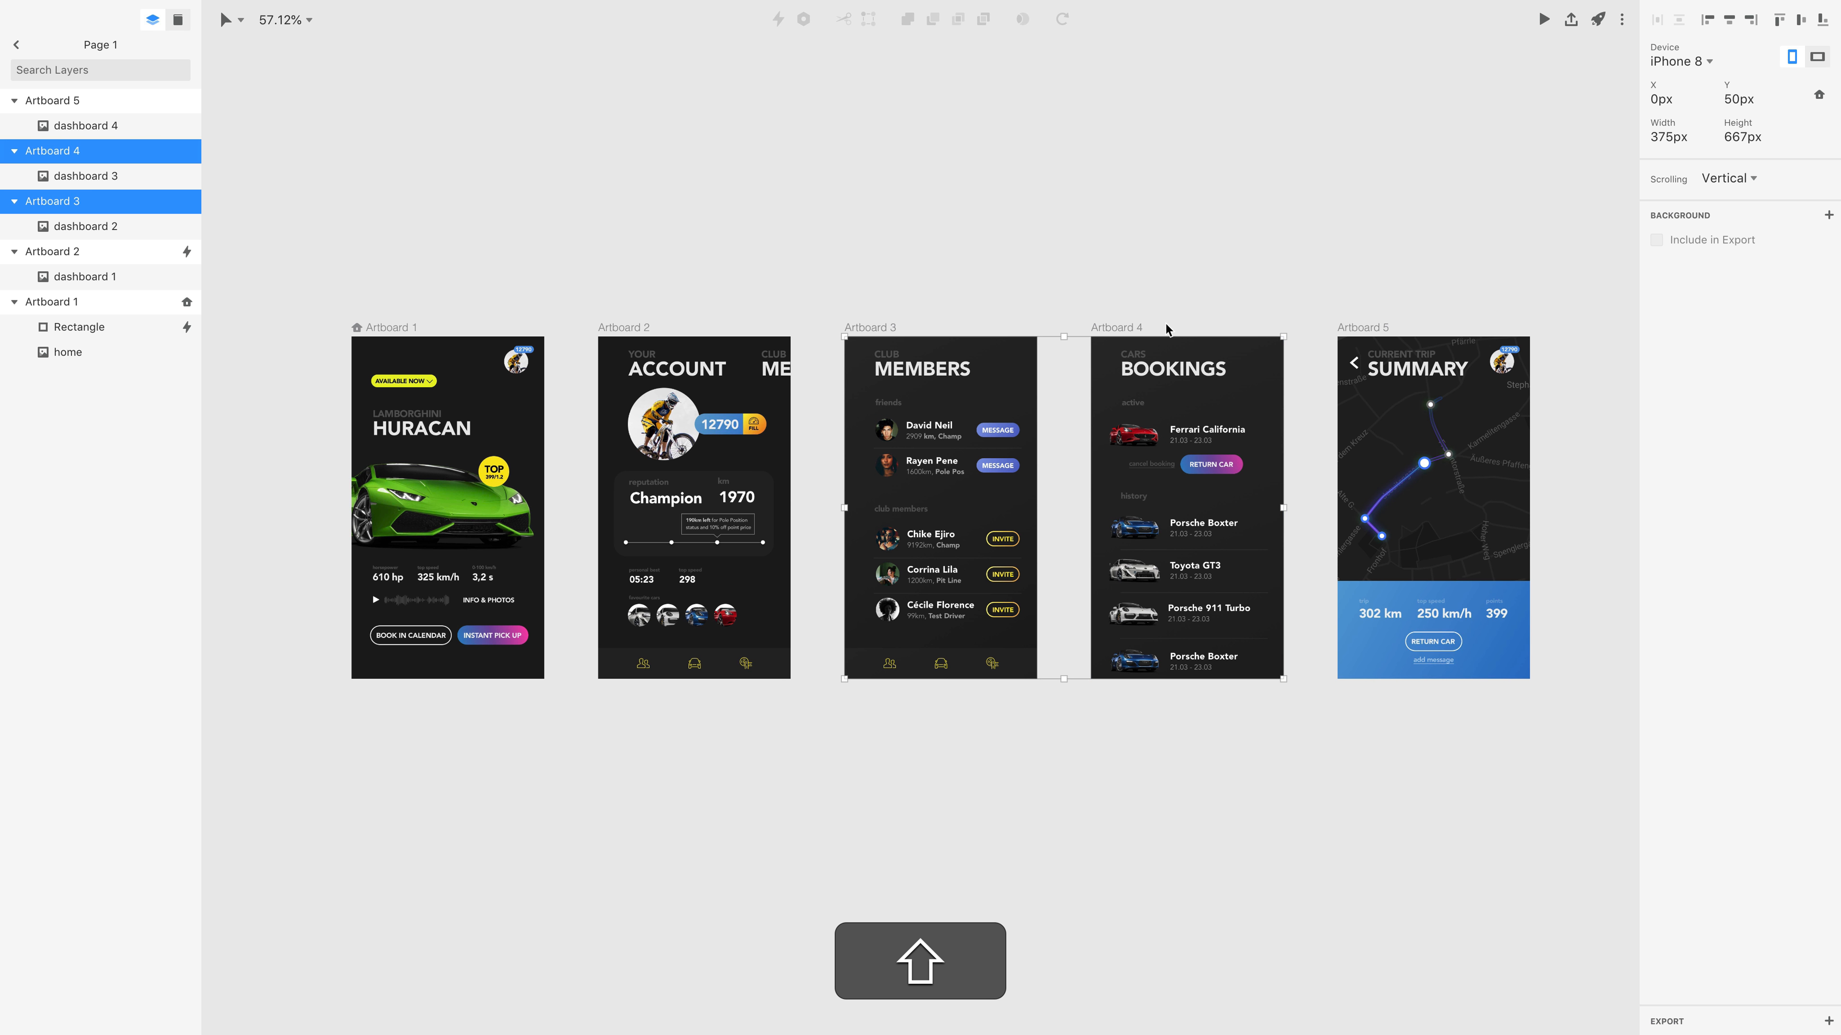
shift+click(1358, 329)
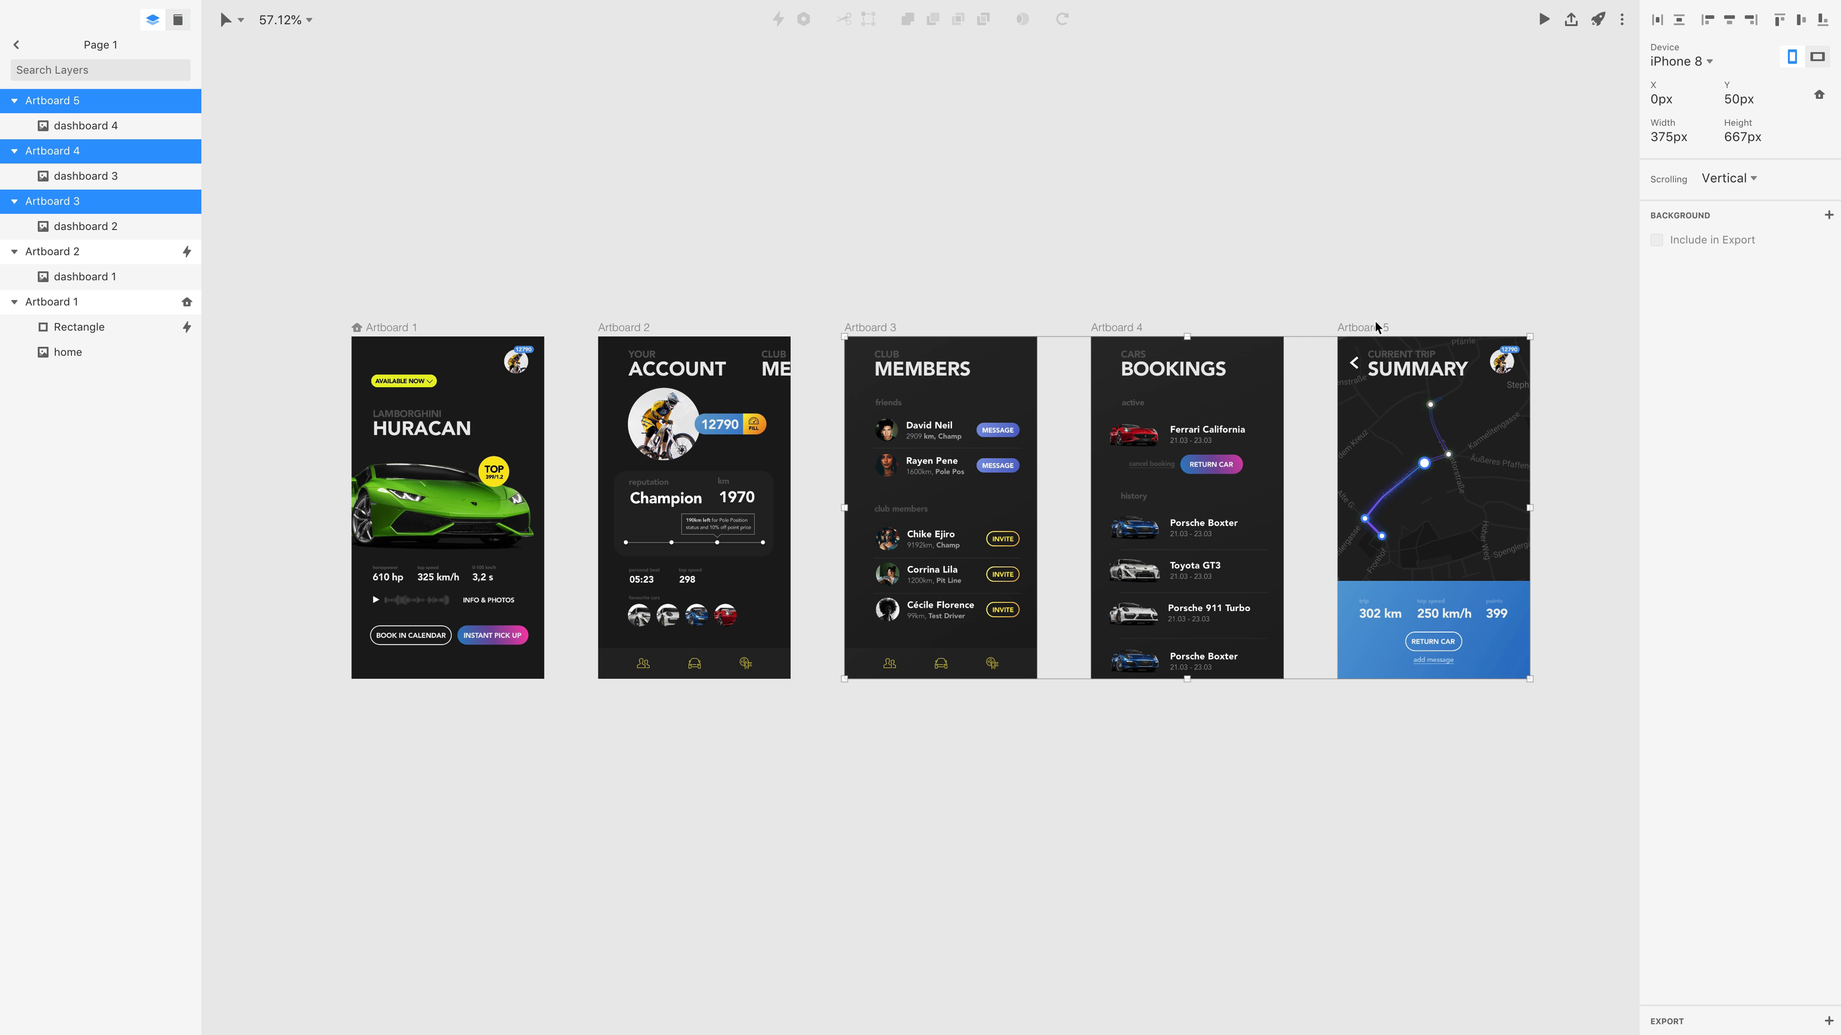
right_click(869, 334)
click(938, 427)
click(876, 276)
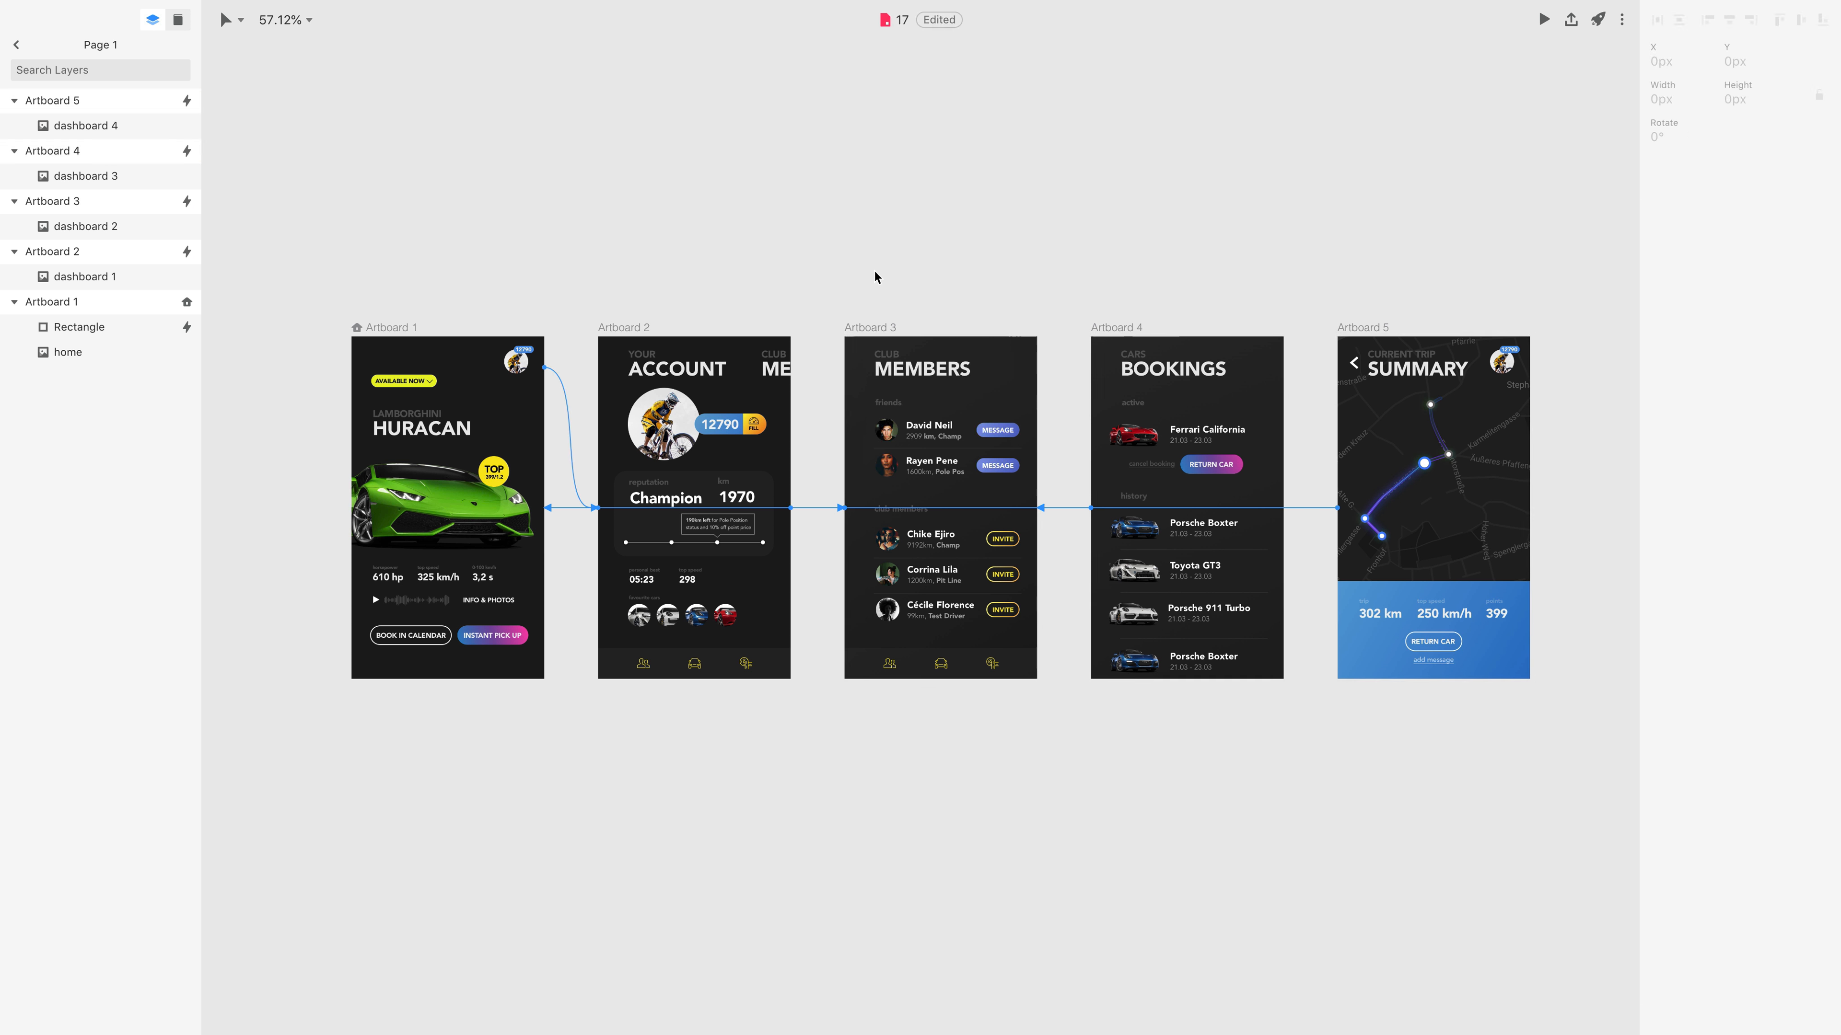
Set Artboard 3's Swipe Left interaction to navigate to Artboard 4 and its Swipe Right interaction to Artboard 2.
click(876, 326)
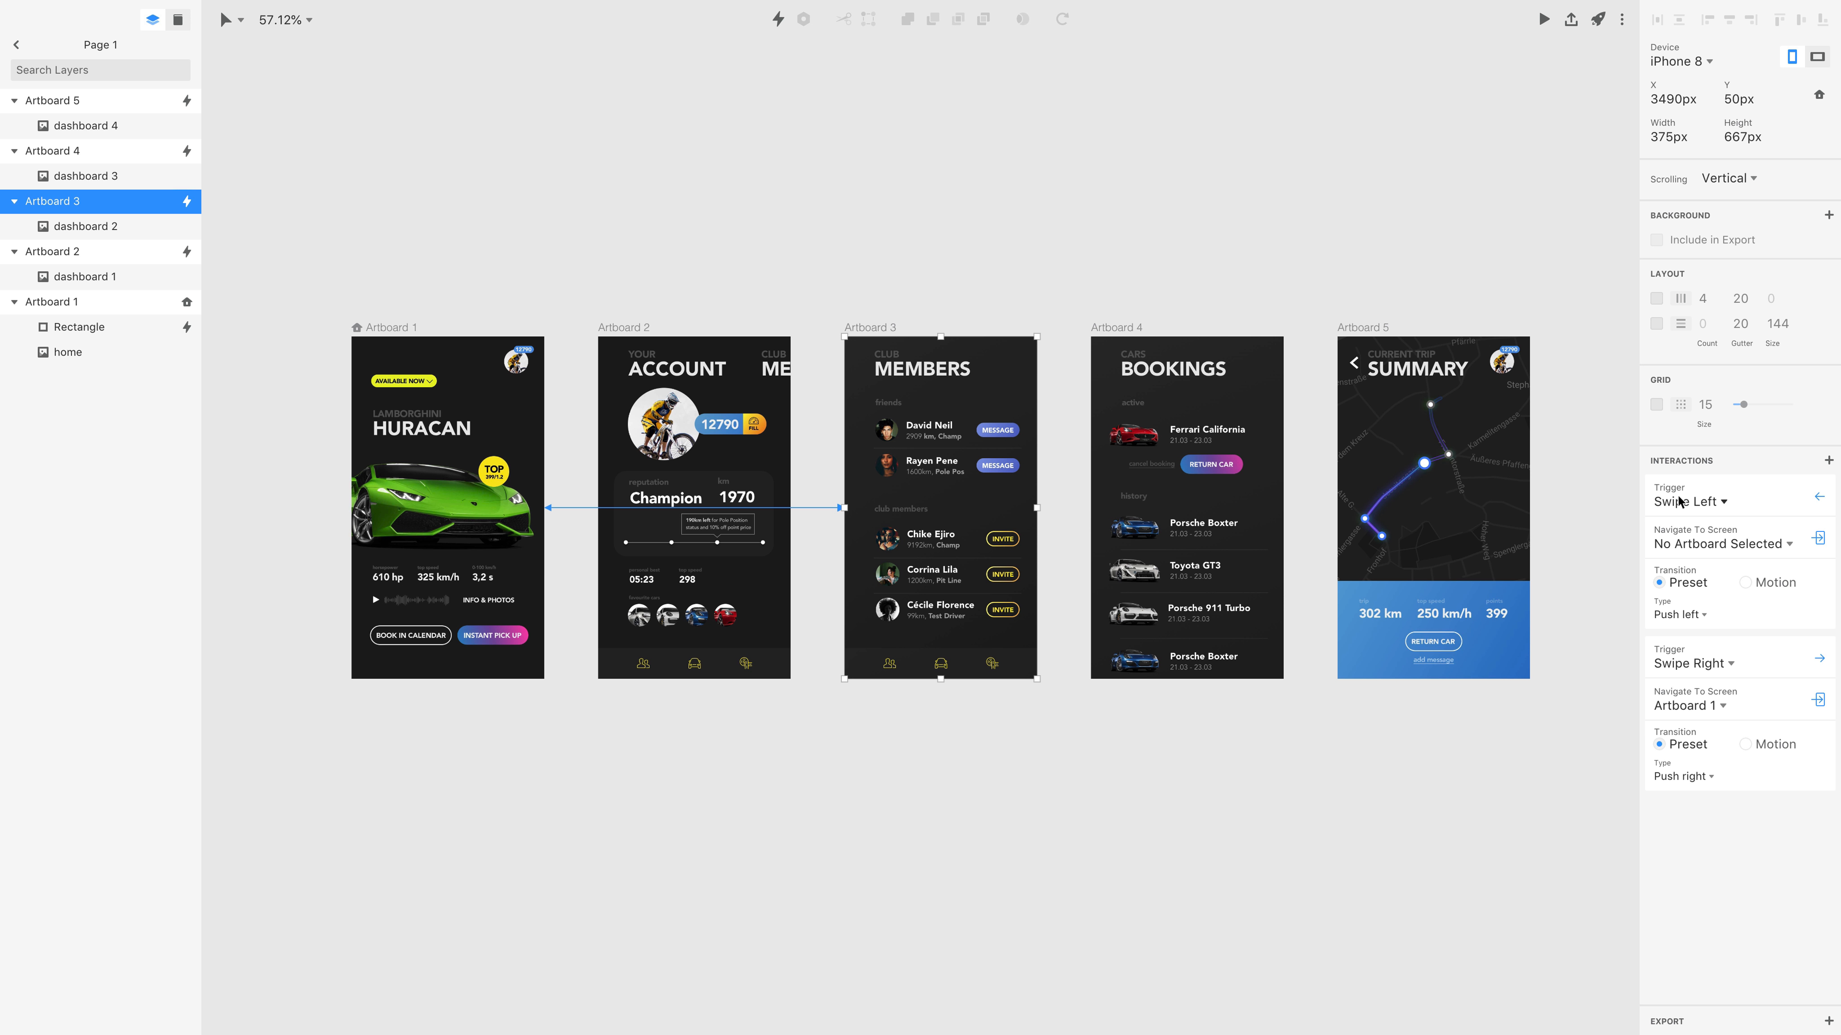
click(1689, 545)
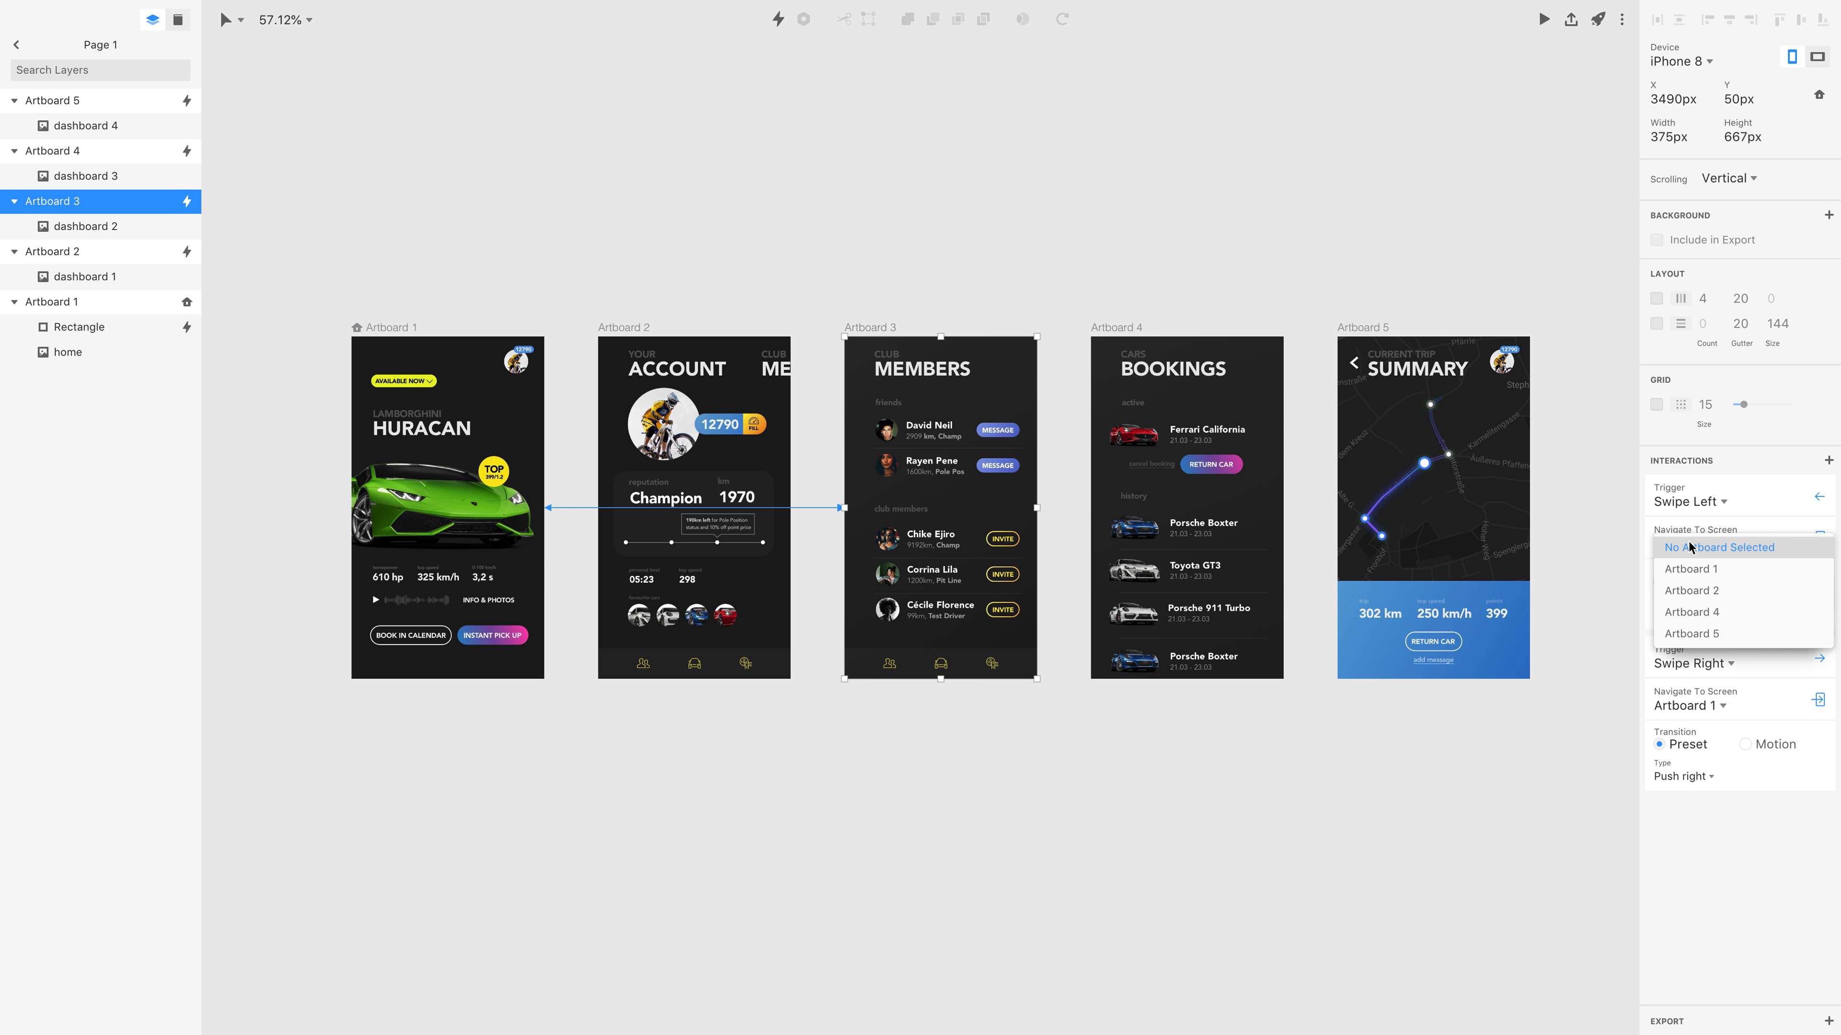
click(1703, 615)
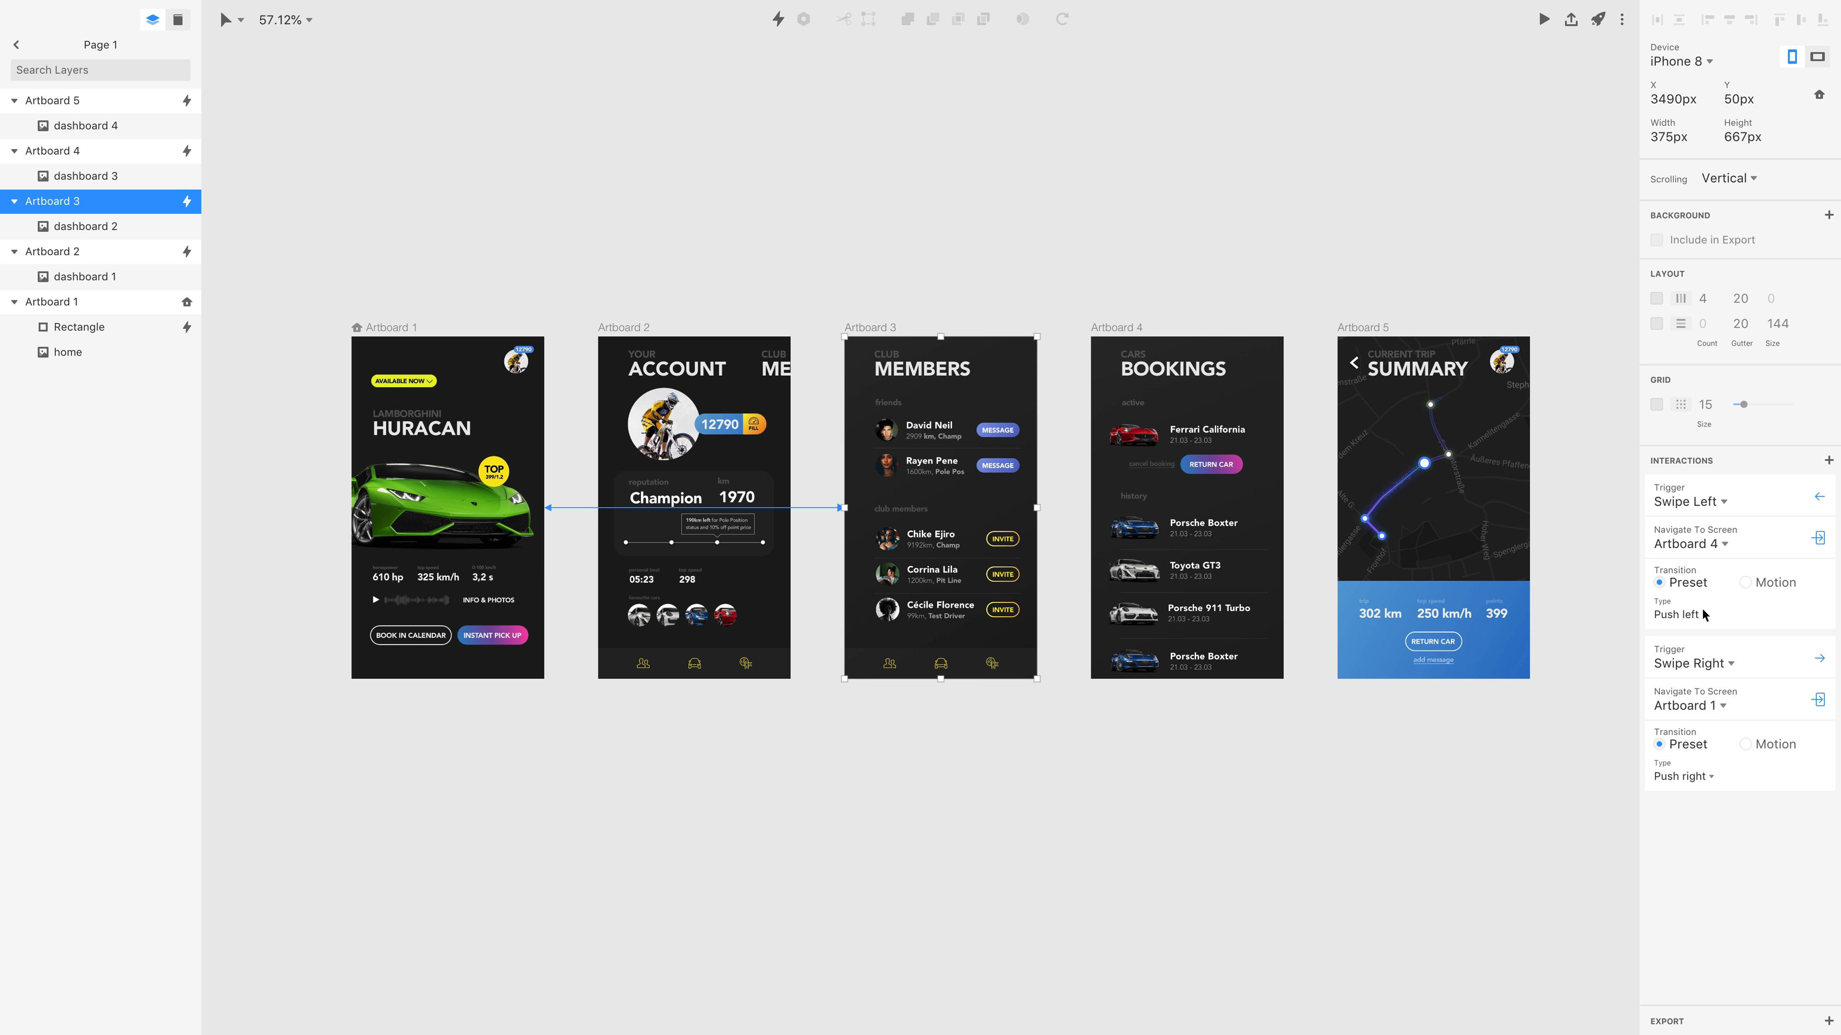
click(1712, 708)
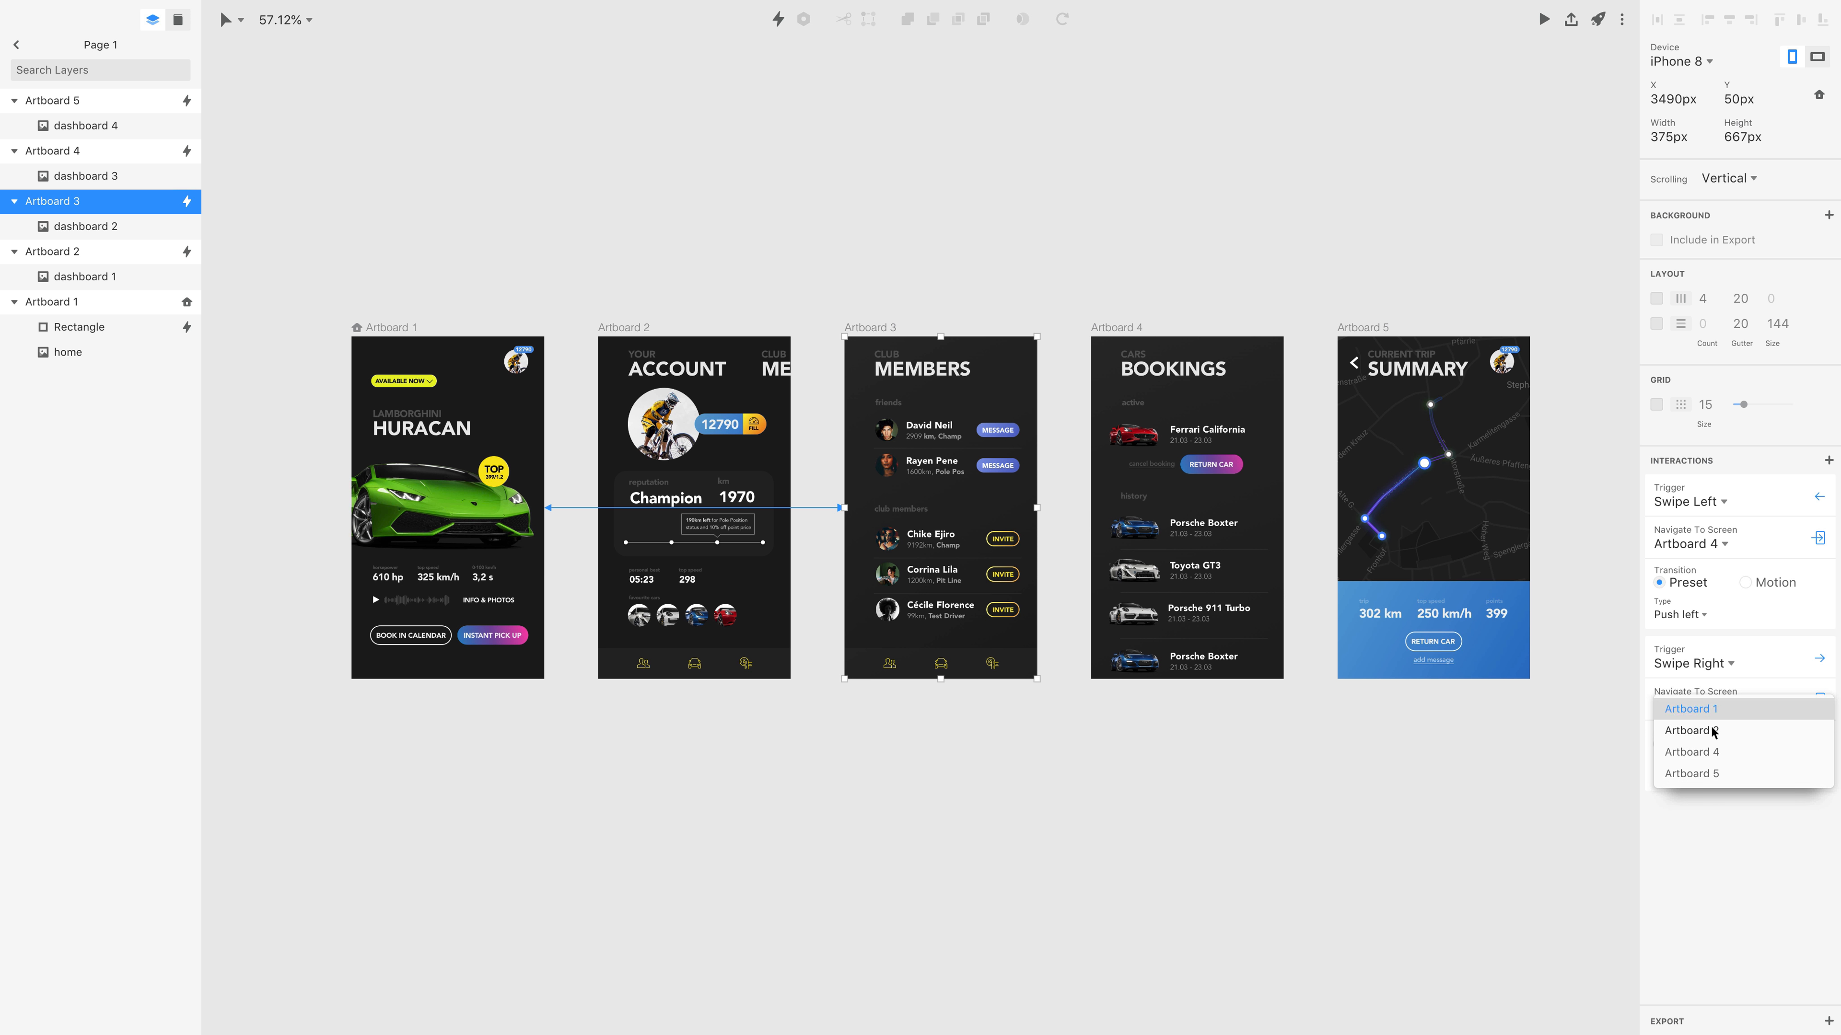
click(1698, 732)
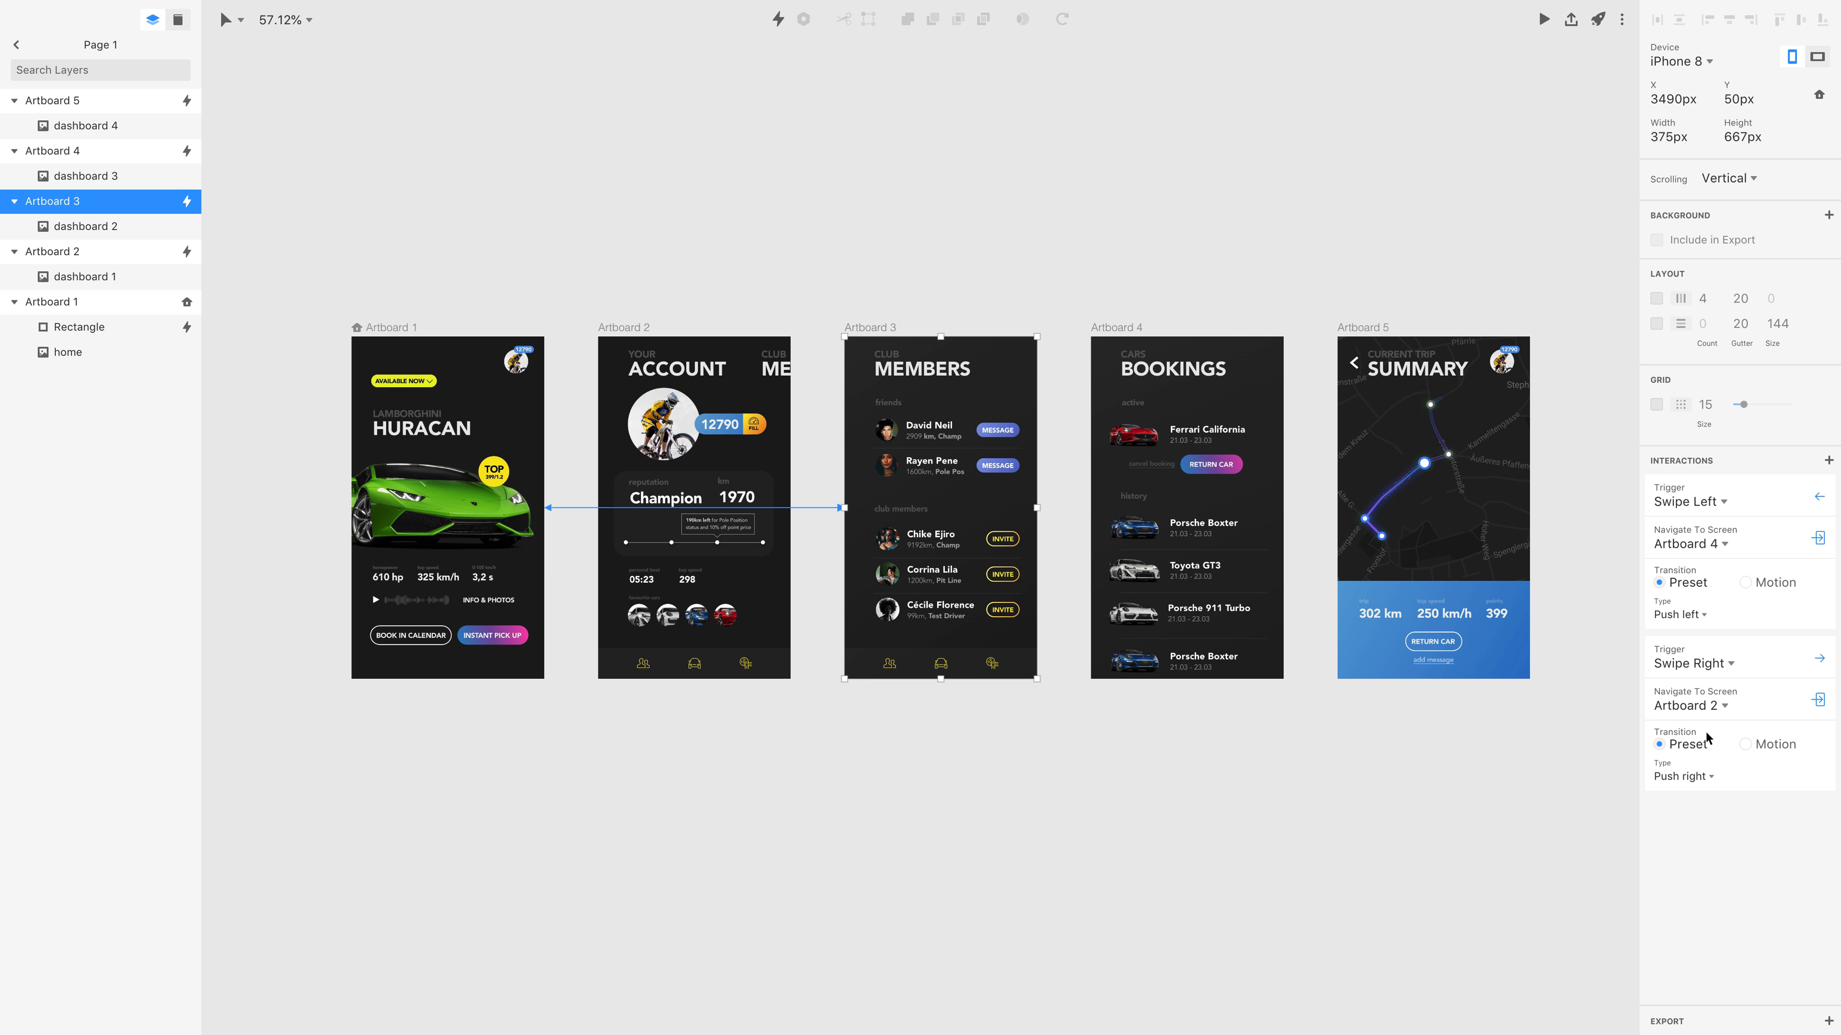
Set Artboard 4's Swipe Left interaction to navigate to Artboard 5 and its Swipe Right interaction to Artboard 3.
click(1126, 328)
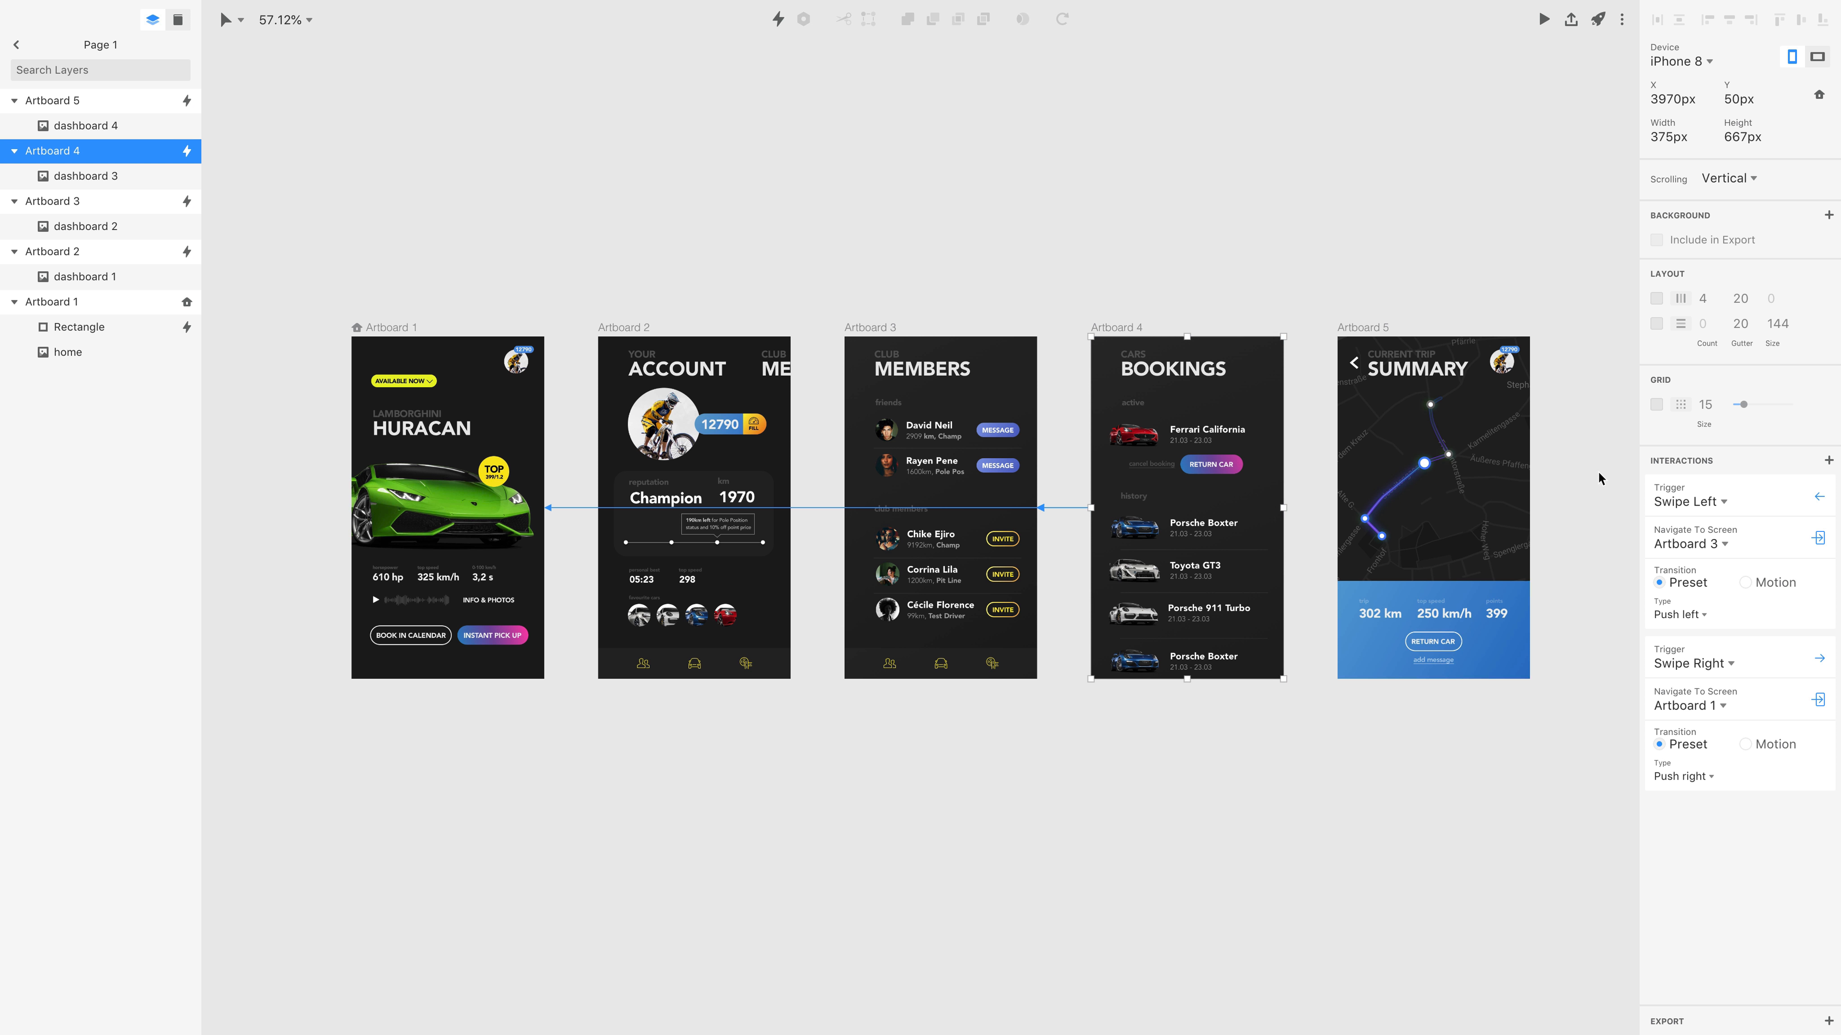
click(1676, 542)
click(1706, 622)
click(1715, 707)
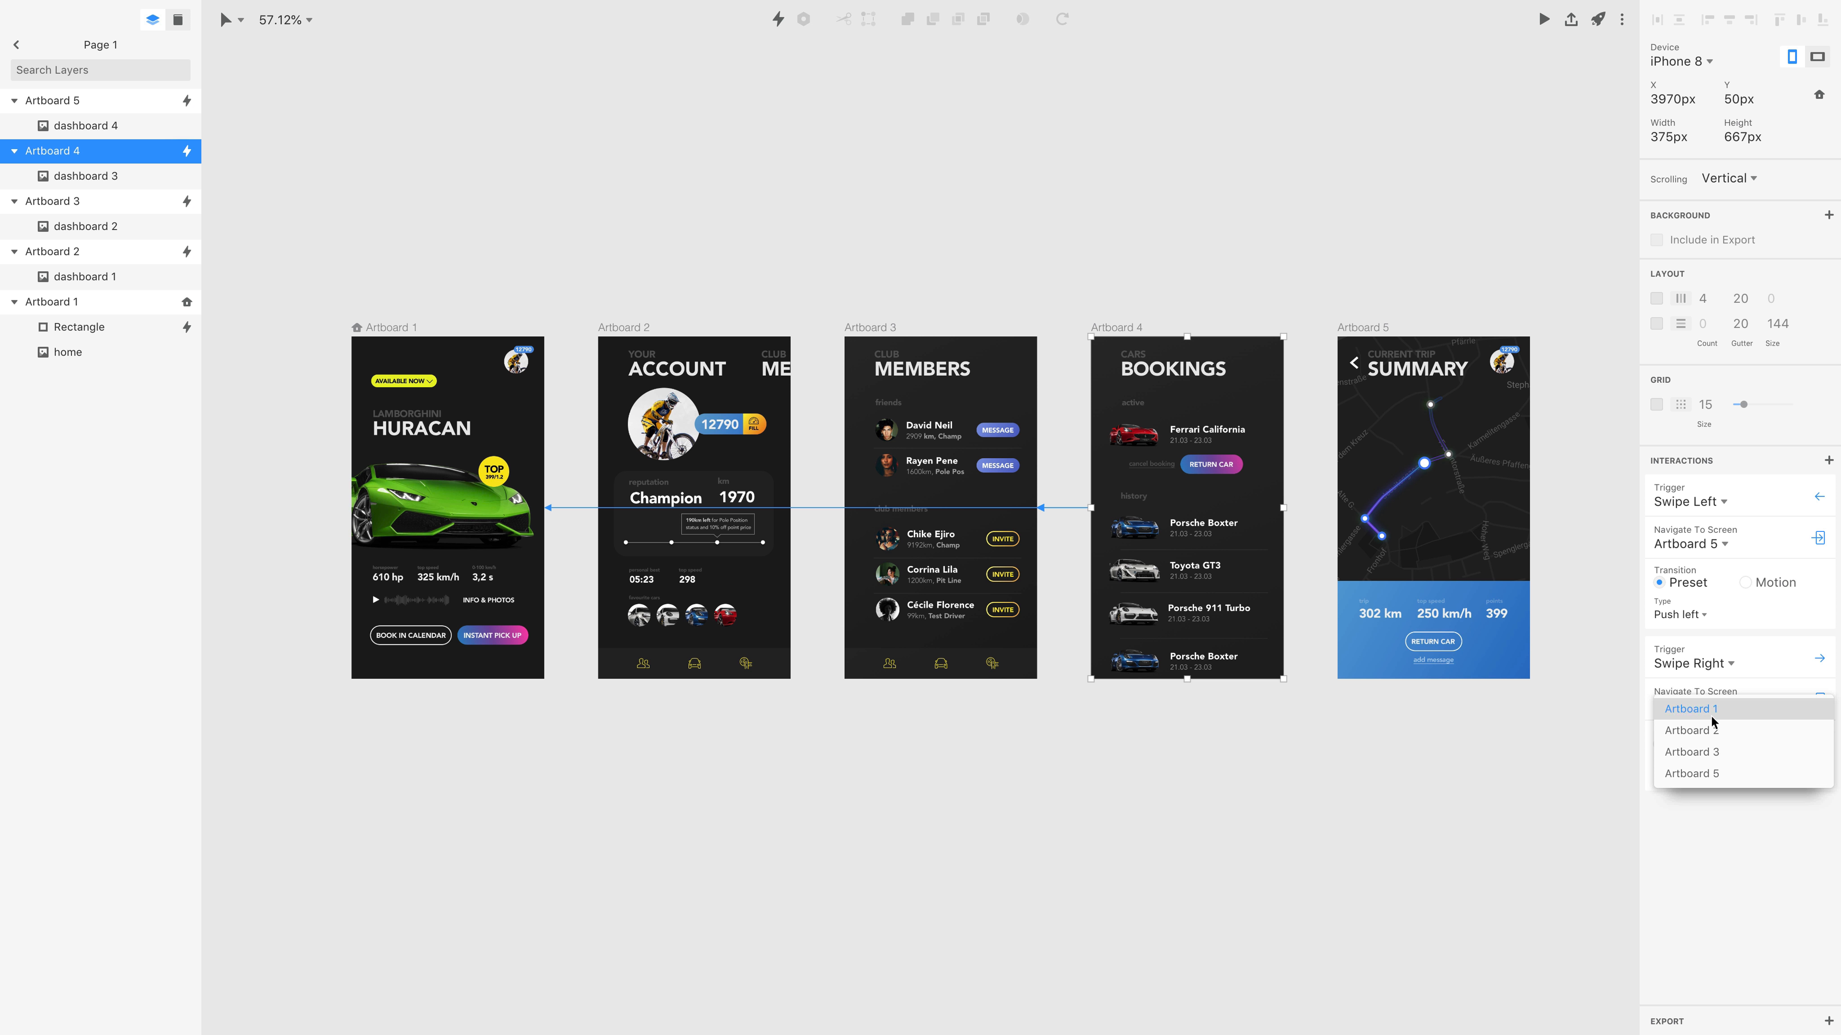
click(1716, 754)
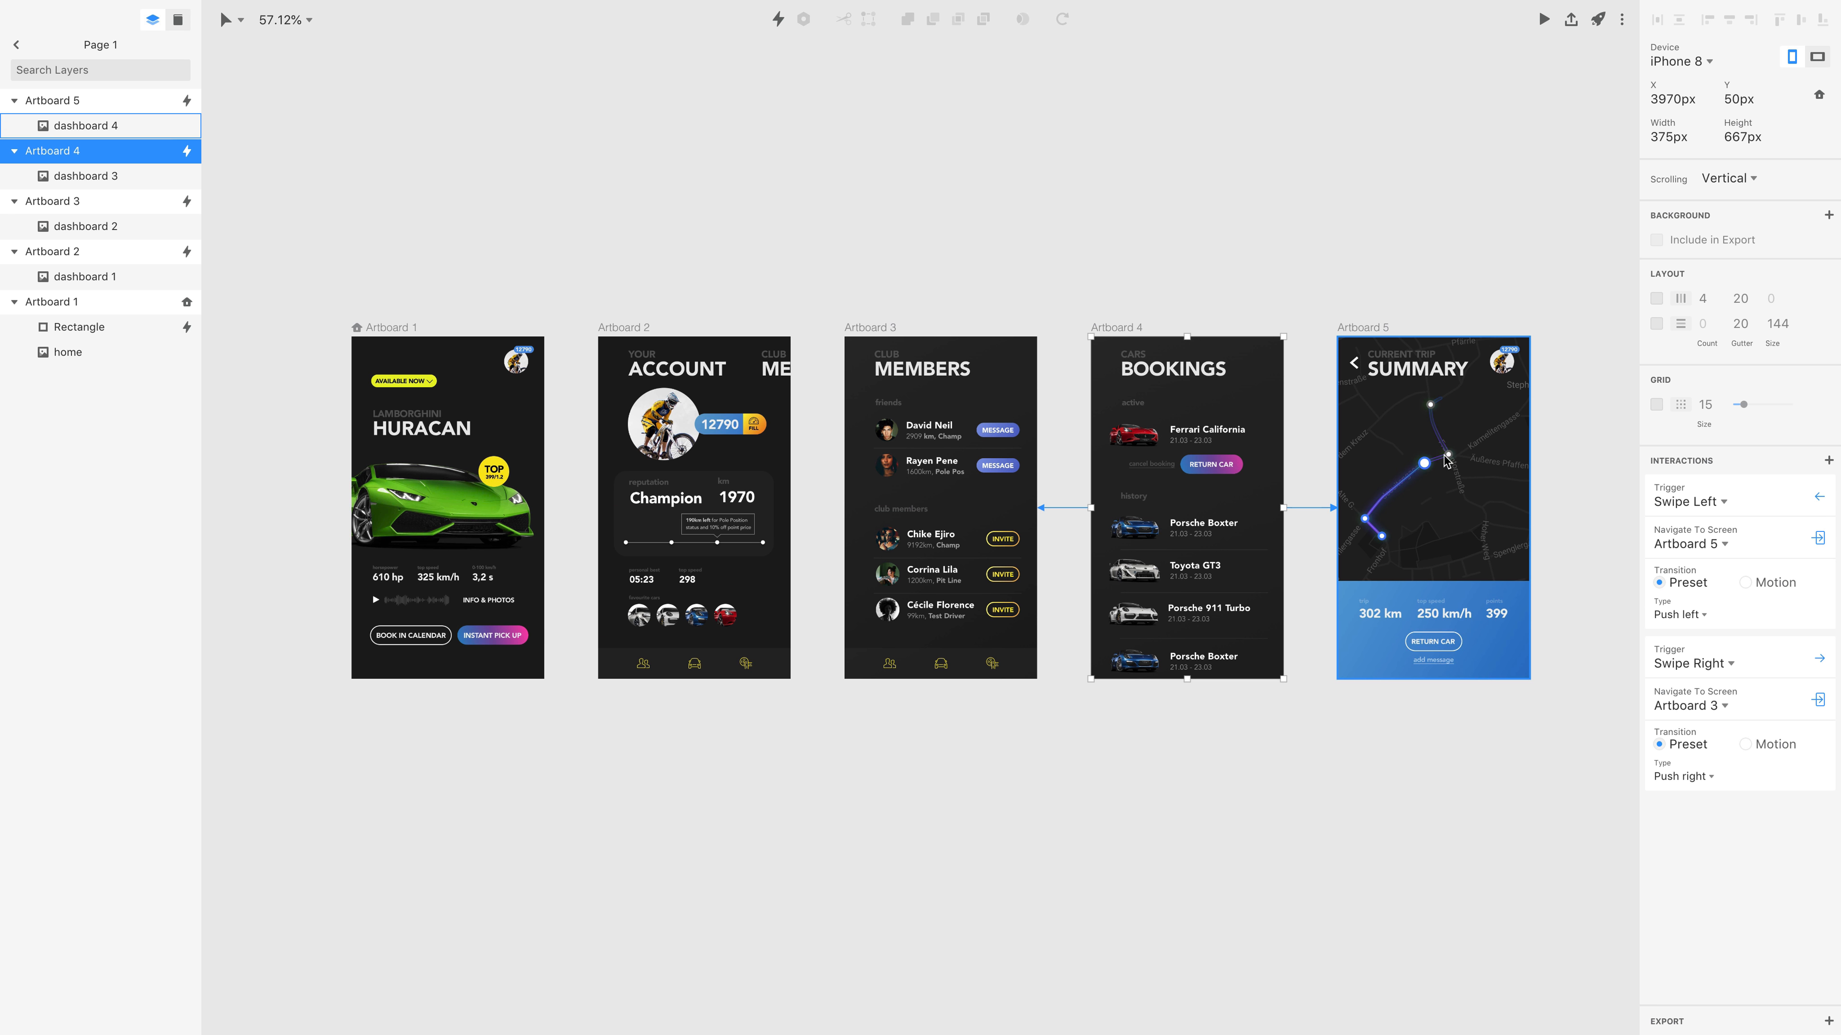
Delete Artboard 5's Swipe Left interaction and set its Swipe Right interaction to navigate to Artboard 4.
click(1368, 330)
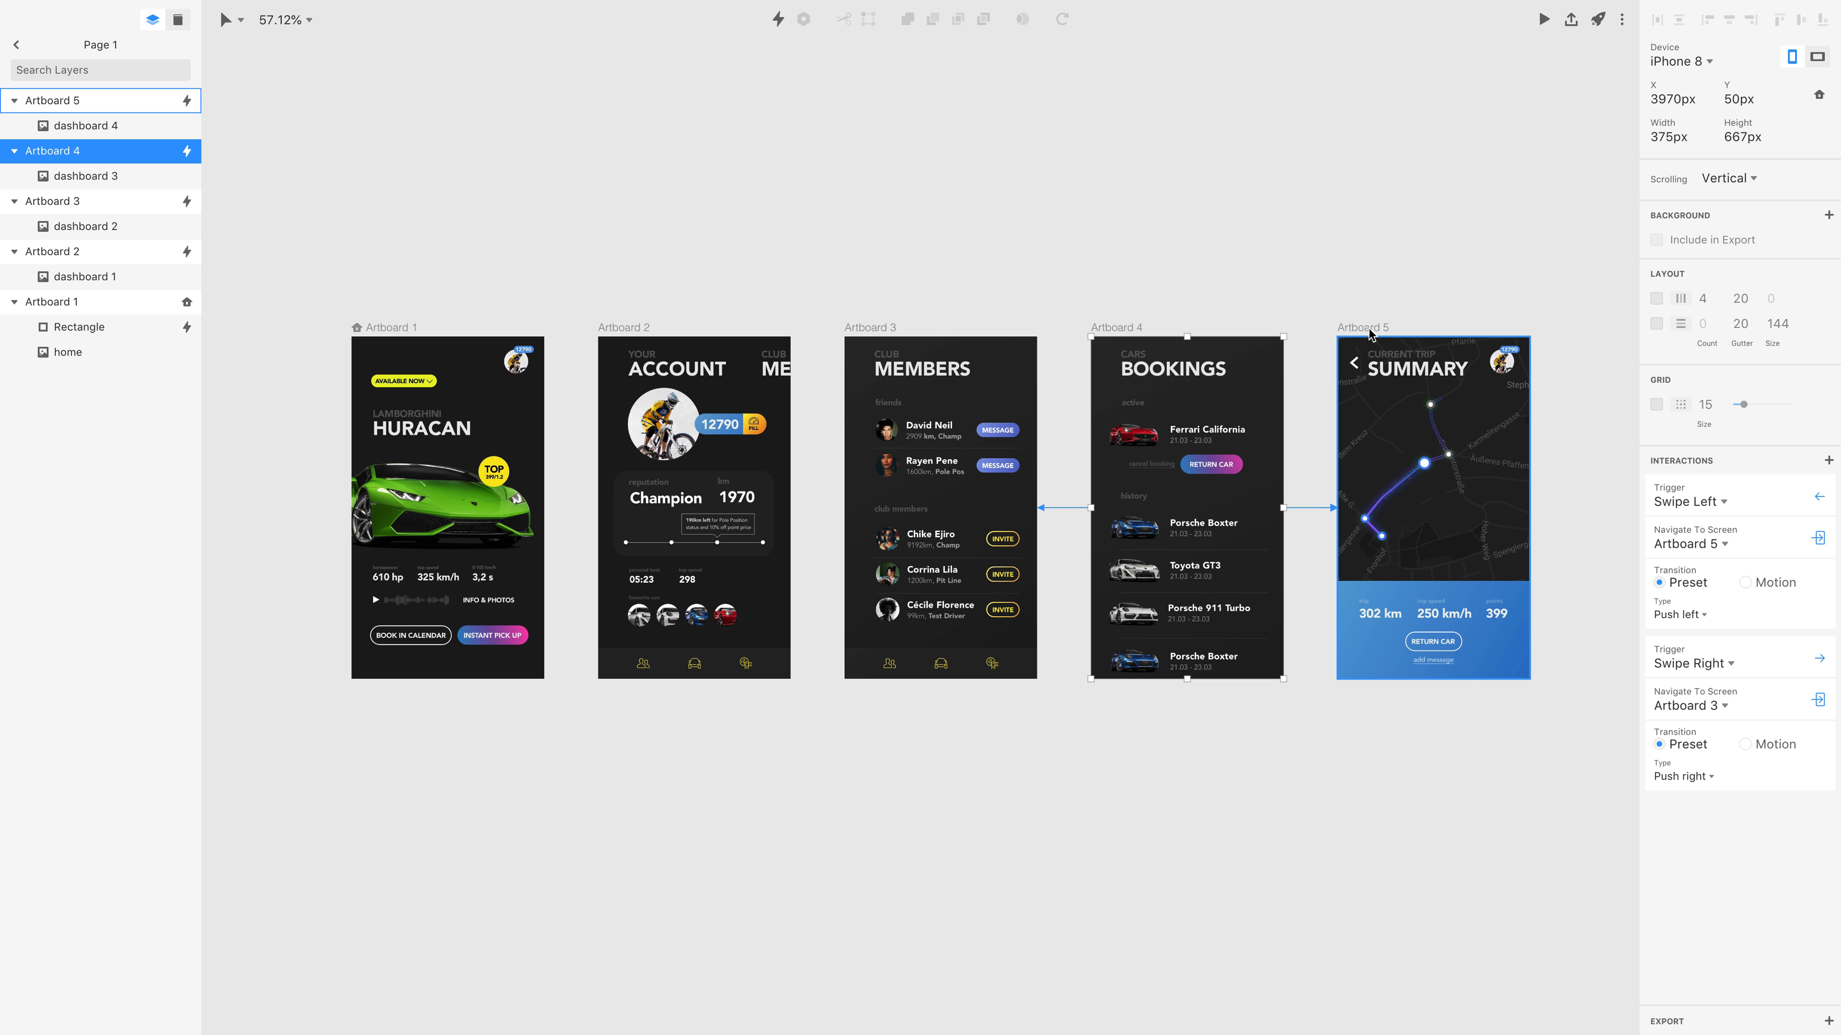
right_click(1752, 490)
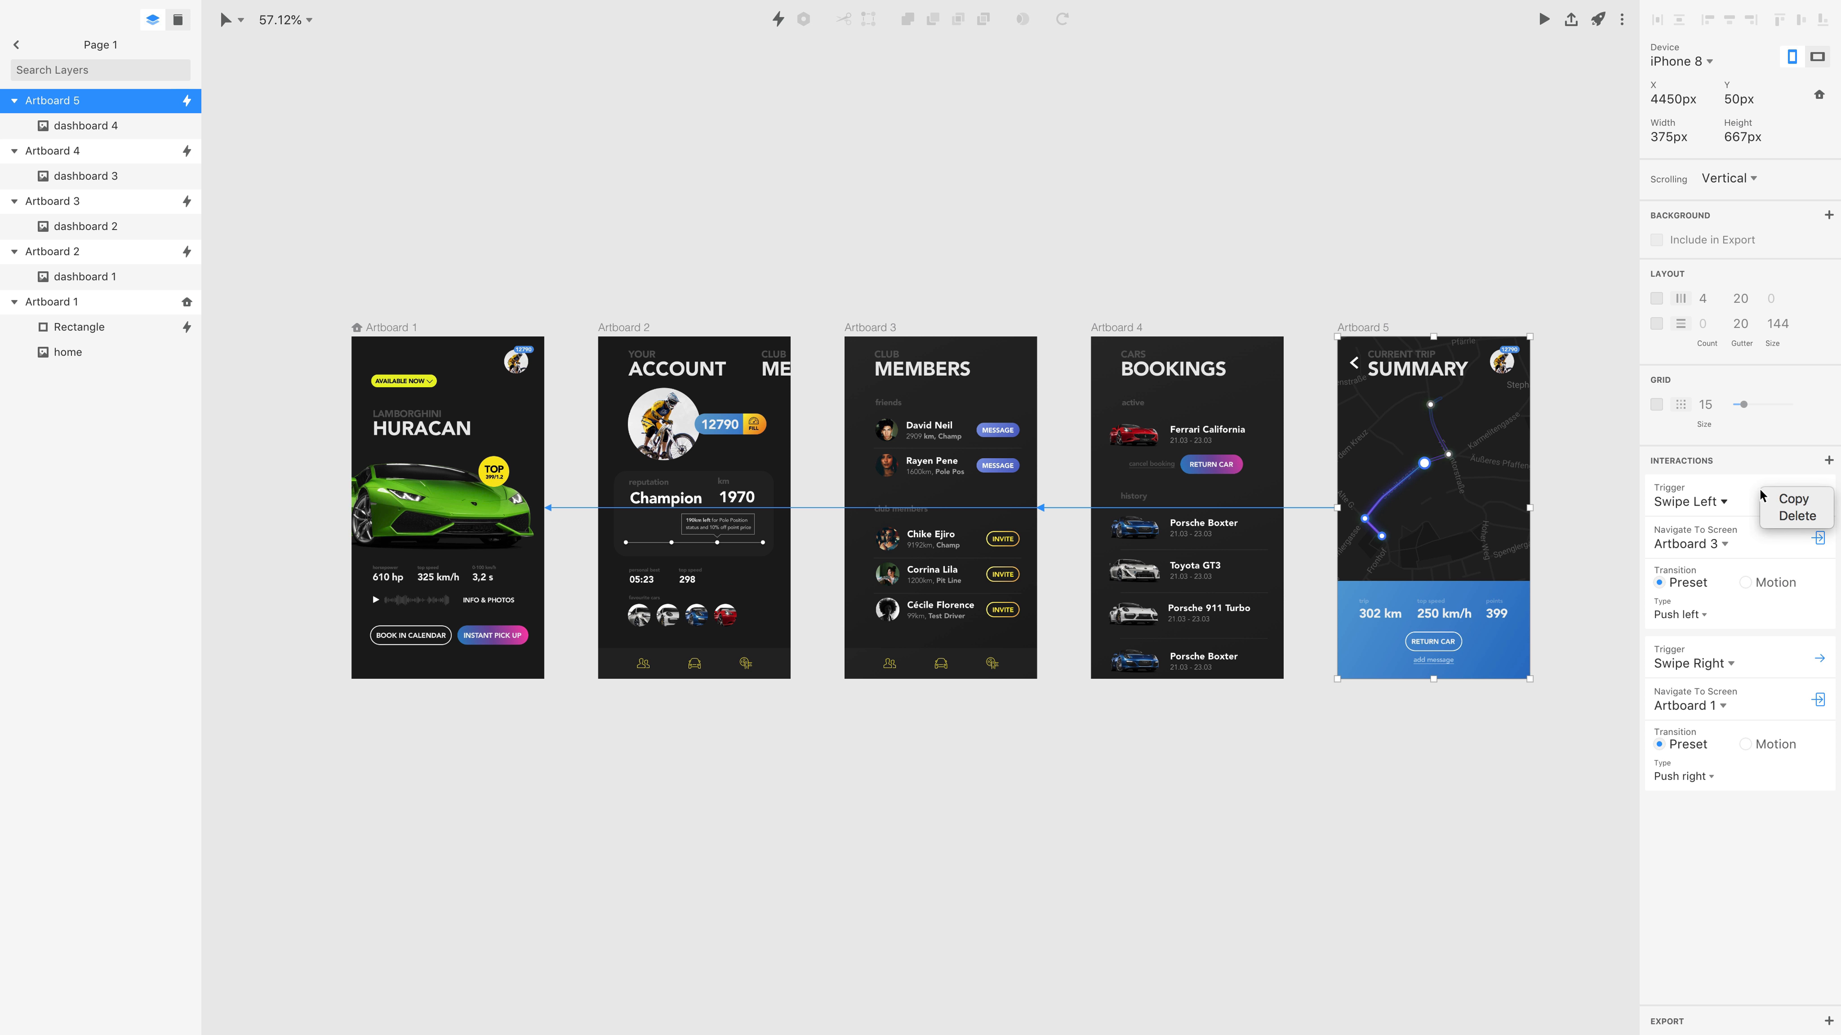
click(1795, 516)
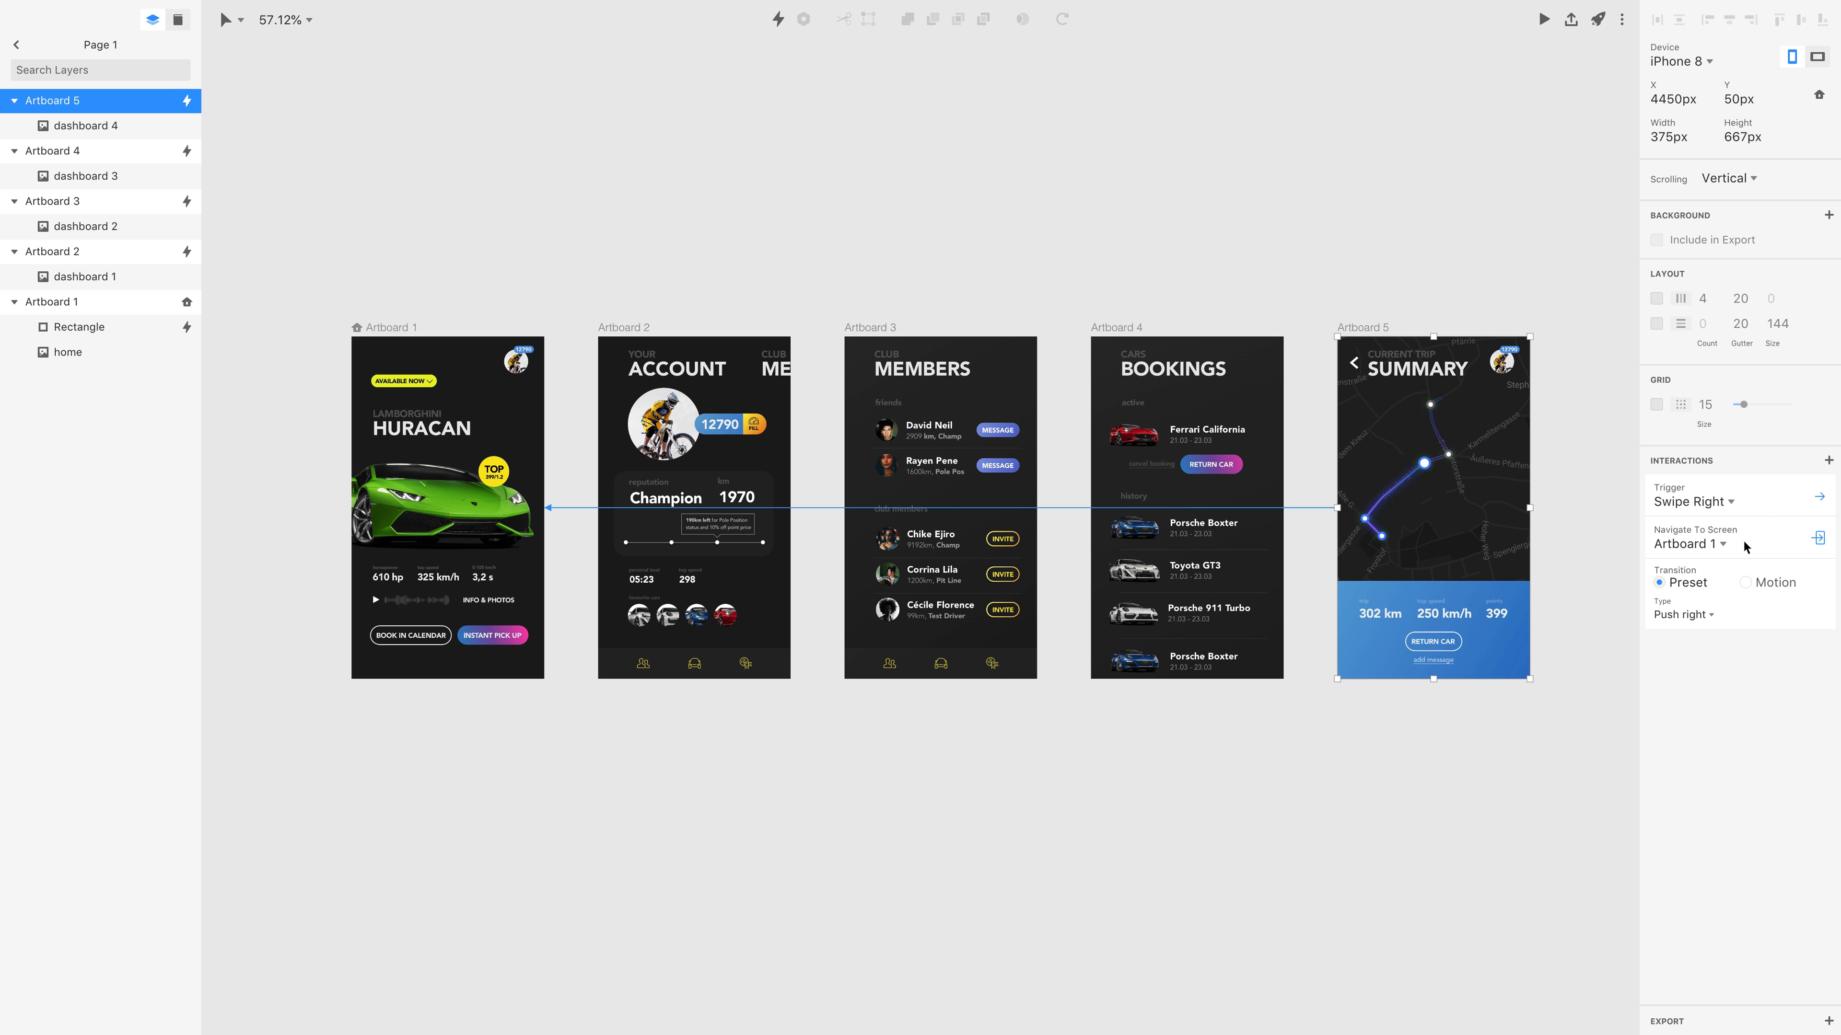
click(1697, 545)
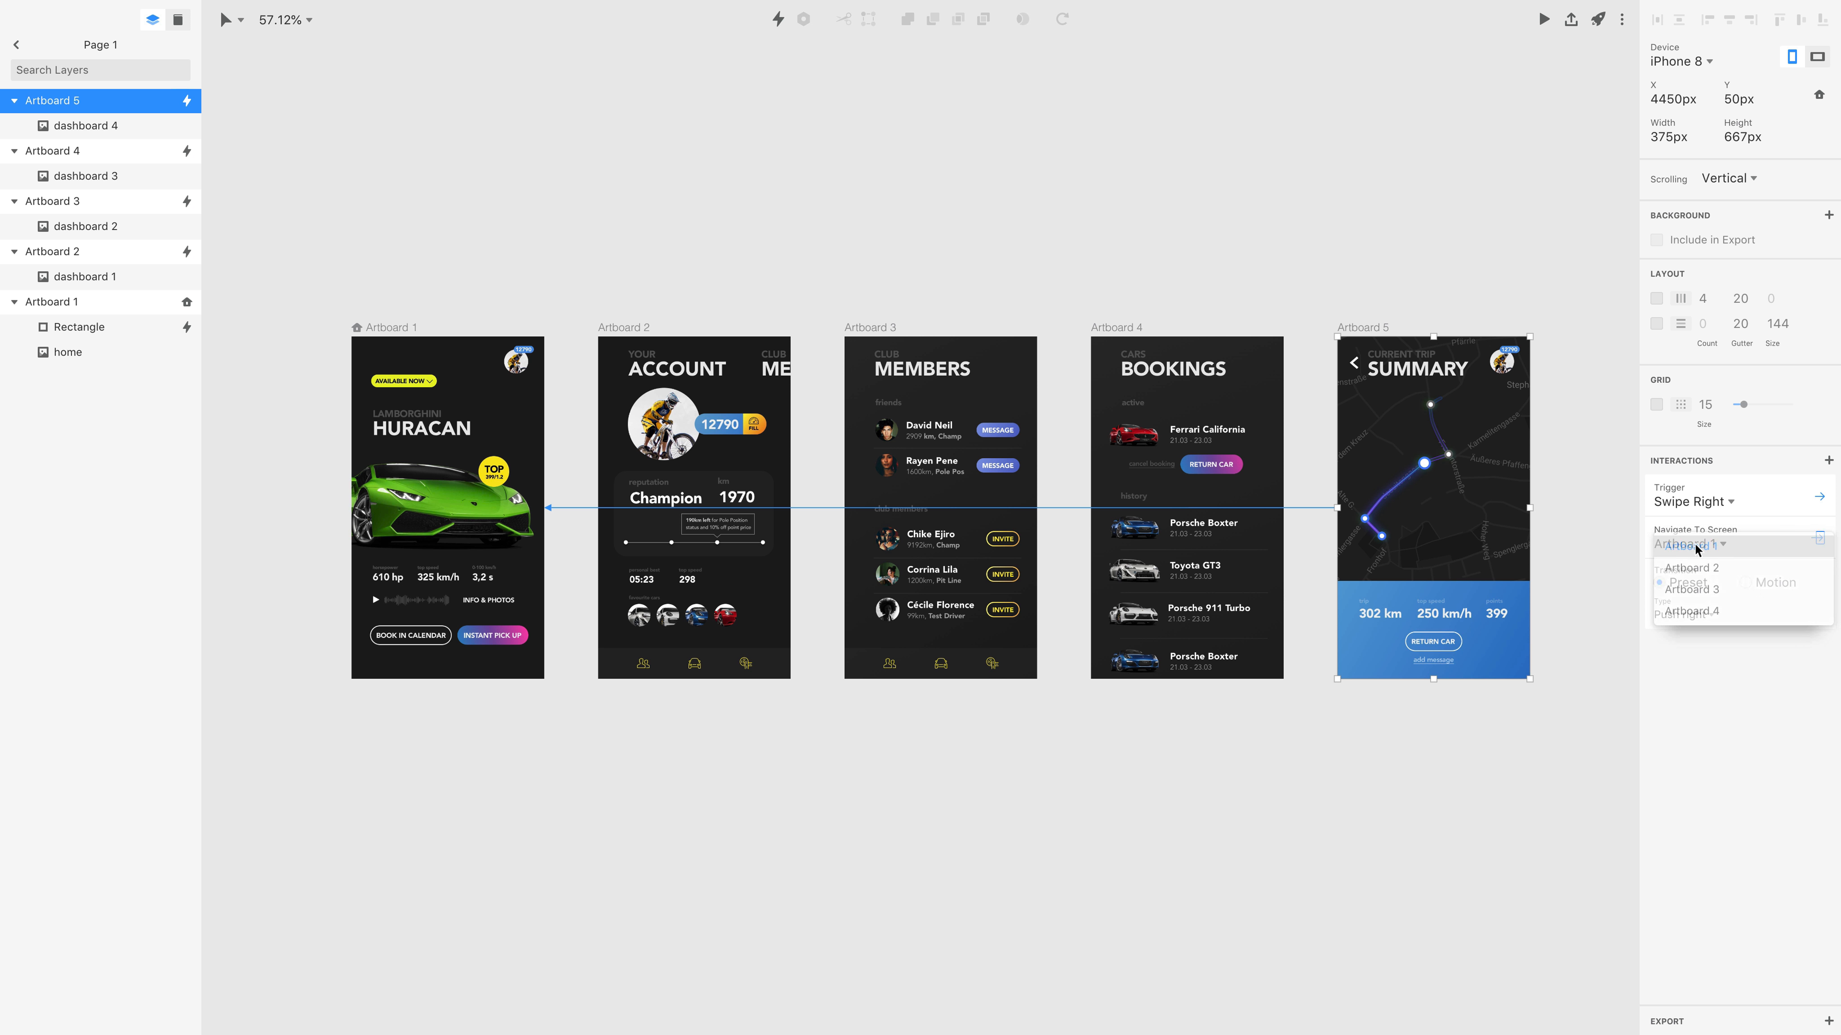
click(1704, 613)
key(shift+grave)
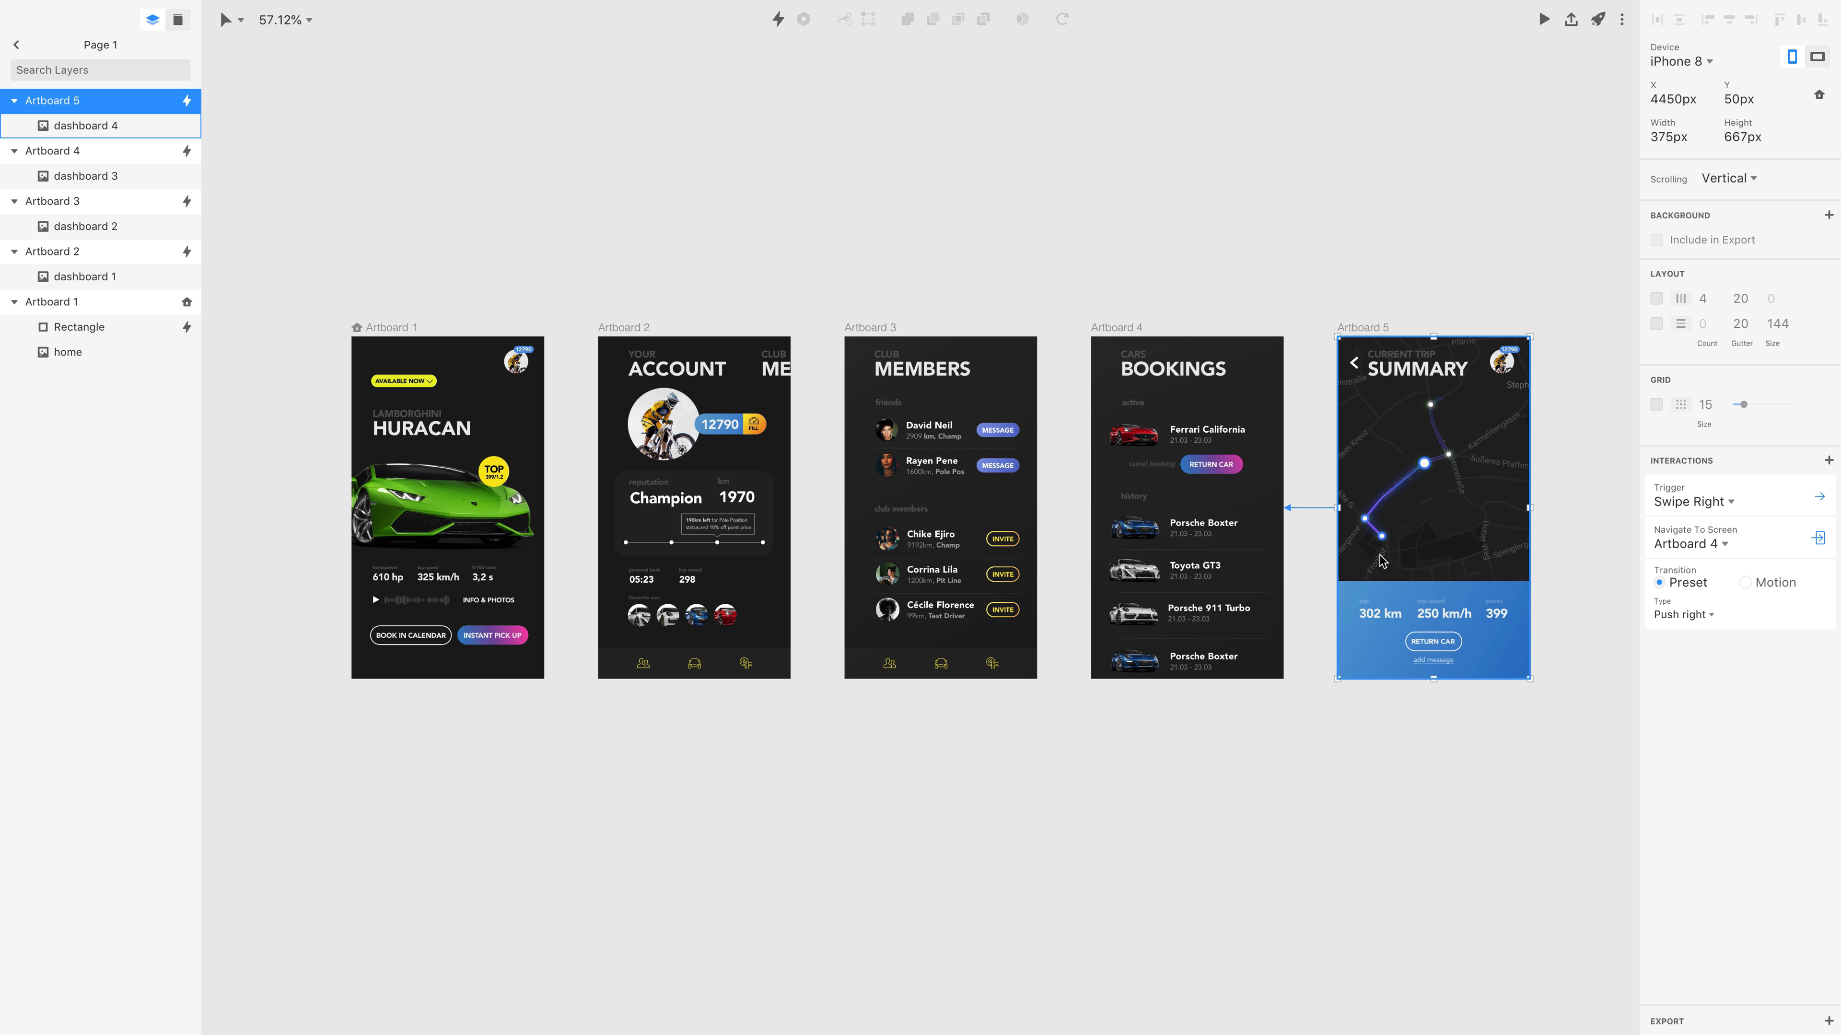
Stagger Artboards 2, 3 and 4 vertically on the canvas, moving 2 and 4 up and 3 down, to show their connections.
click(866, 140)
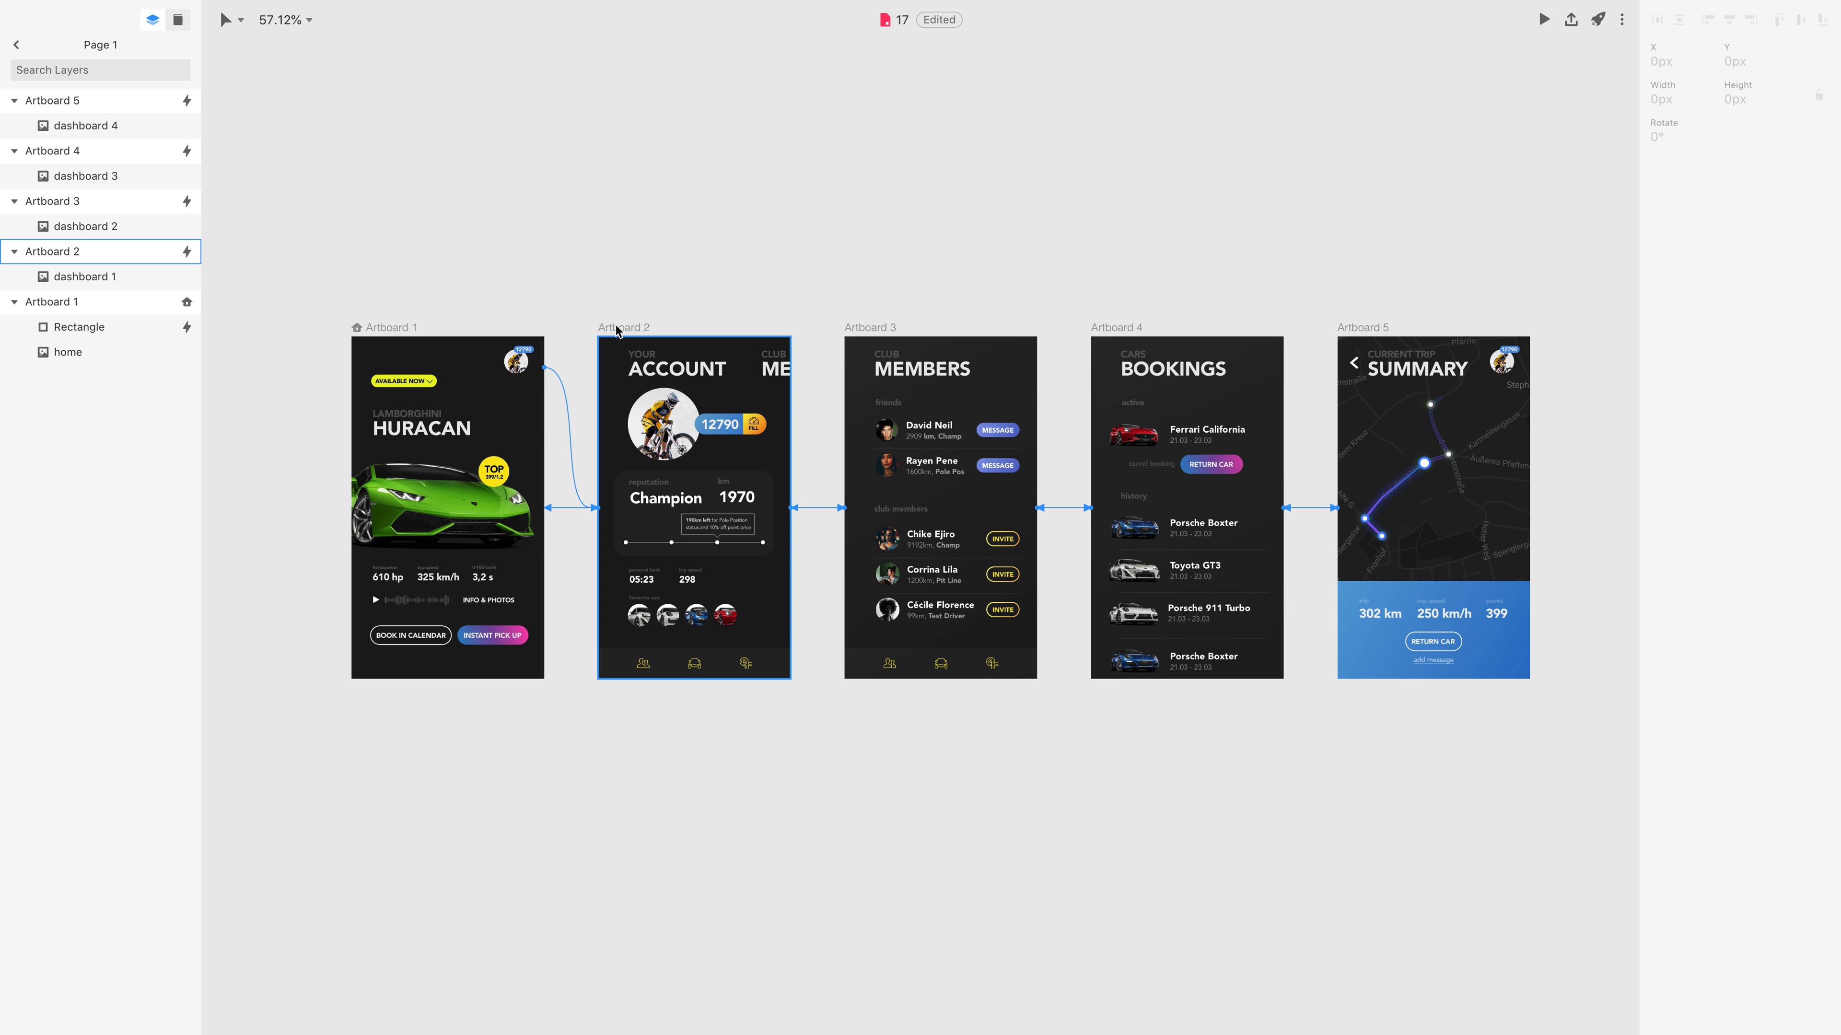
drag(617, 328, 620, 292)
drag(875, 329, 873, 396)
drag(1134, 326, 1134, 284)
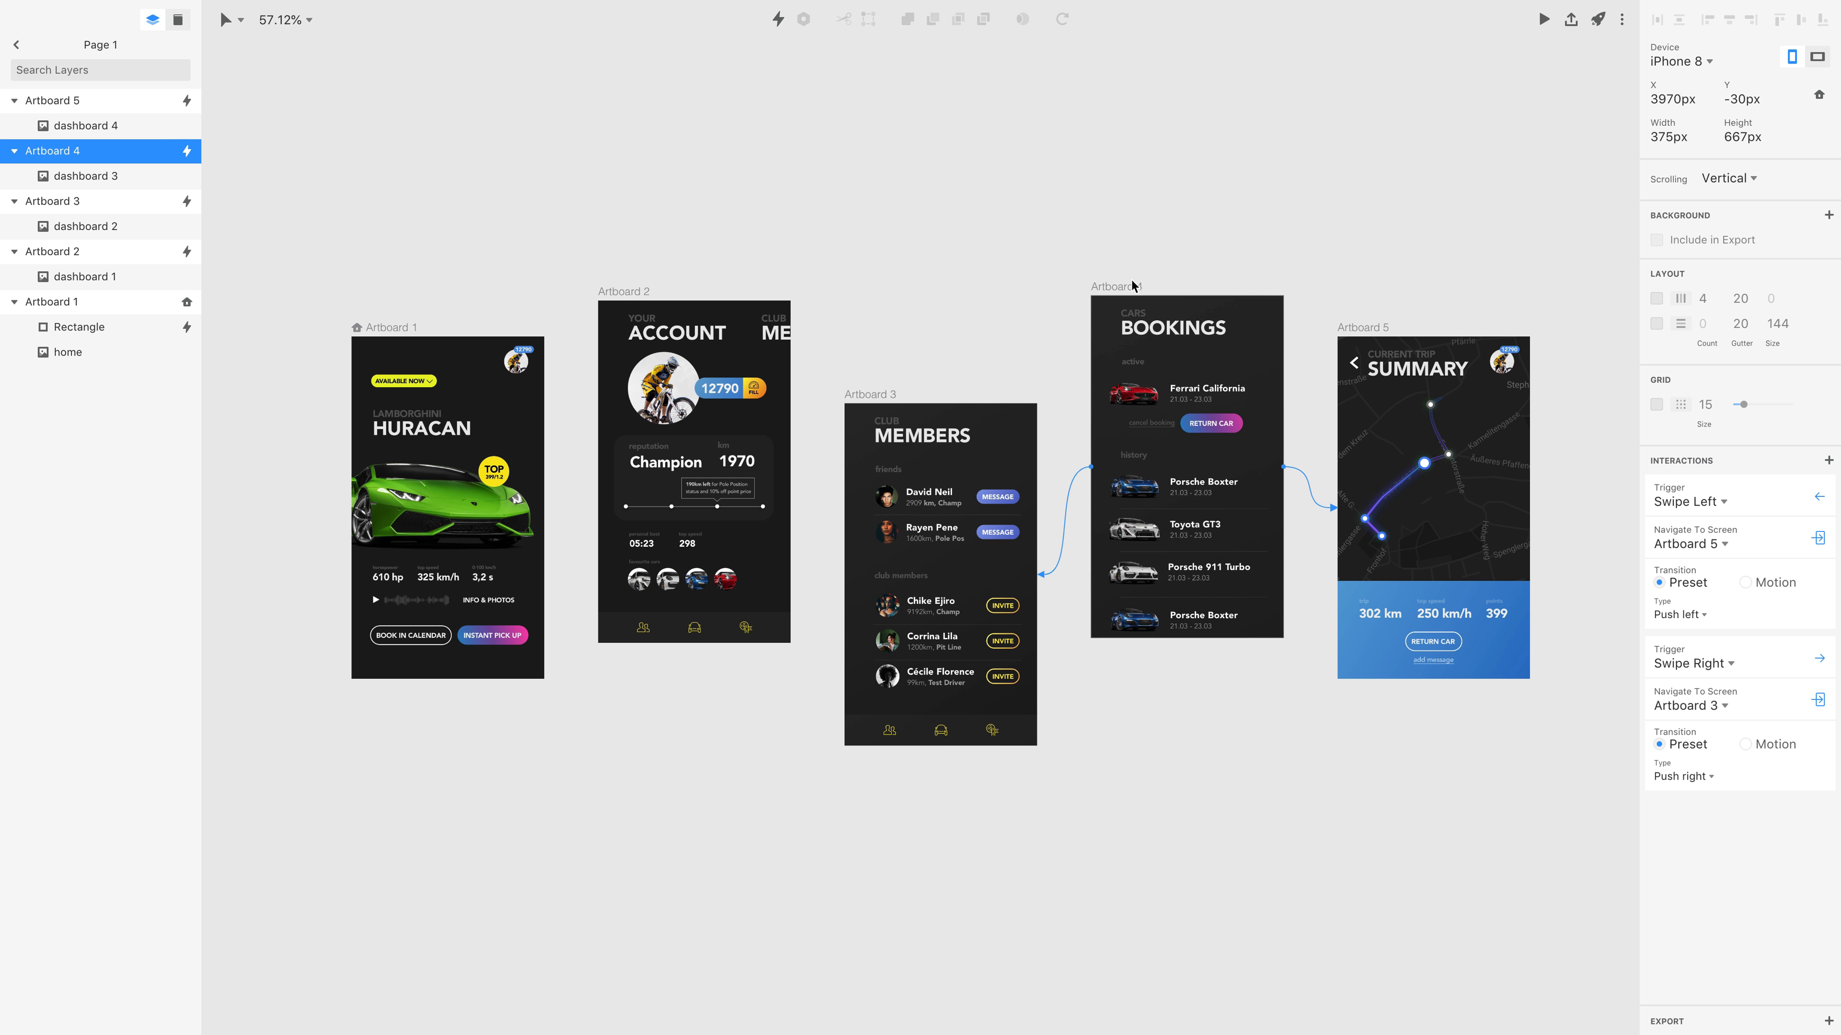
click(916, 181)
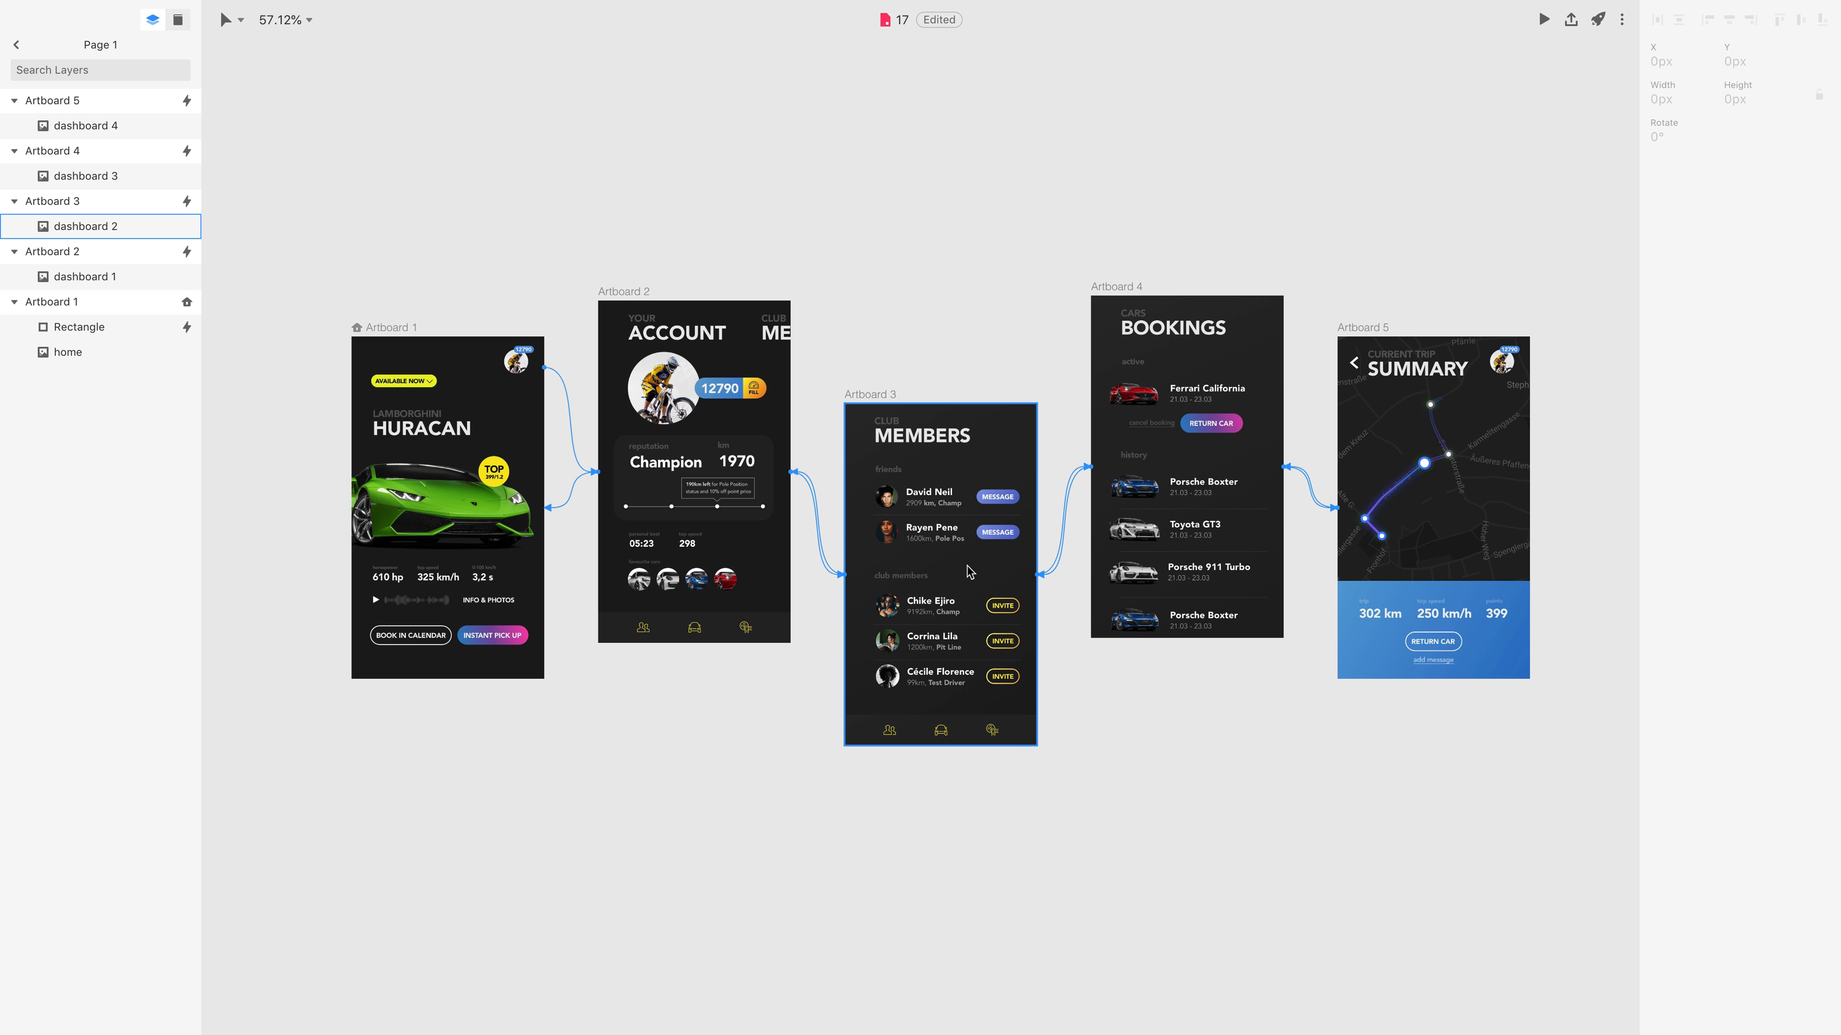
Preview the prototype from the home screen, opening the account through the avatar and swiping forward to the trip summary and back.
click(1543, 20)
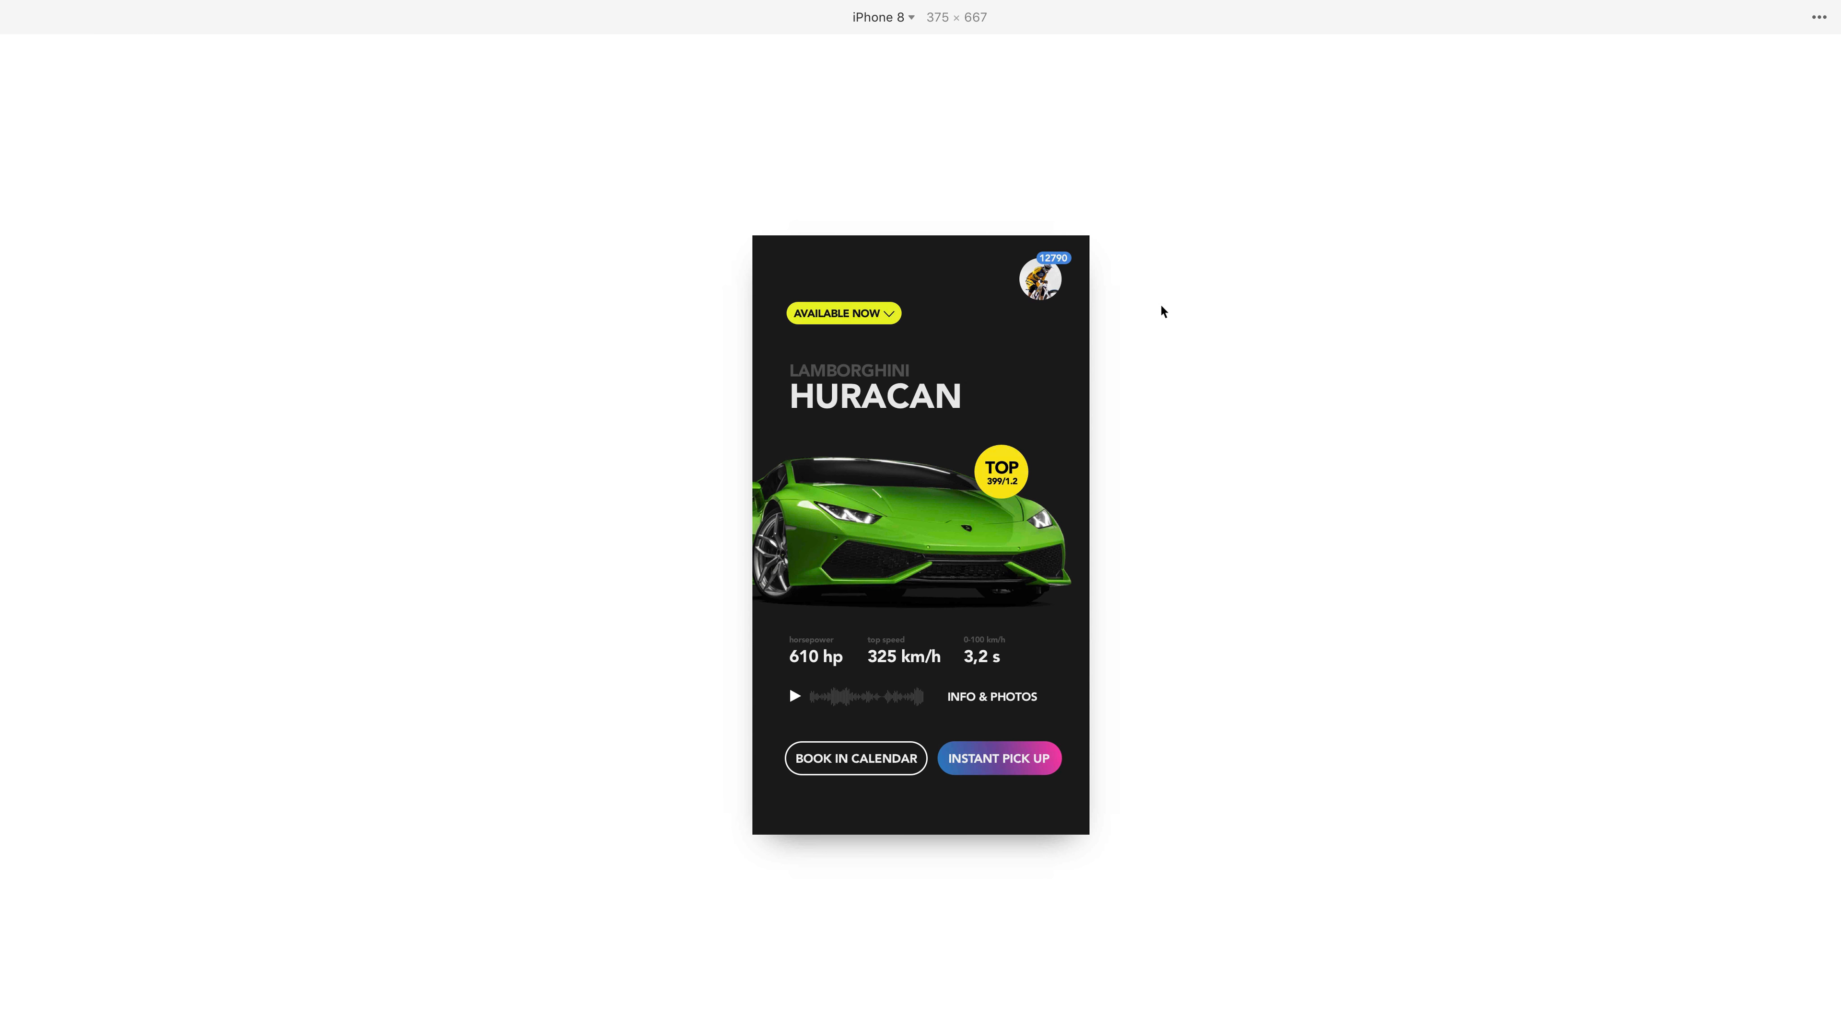
click(1050, 274)
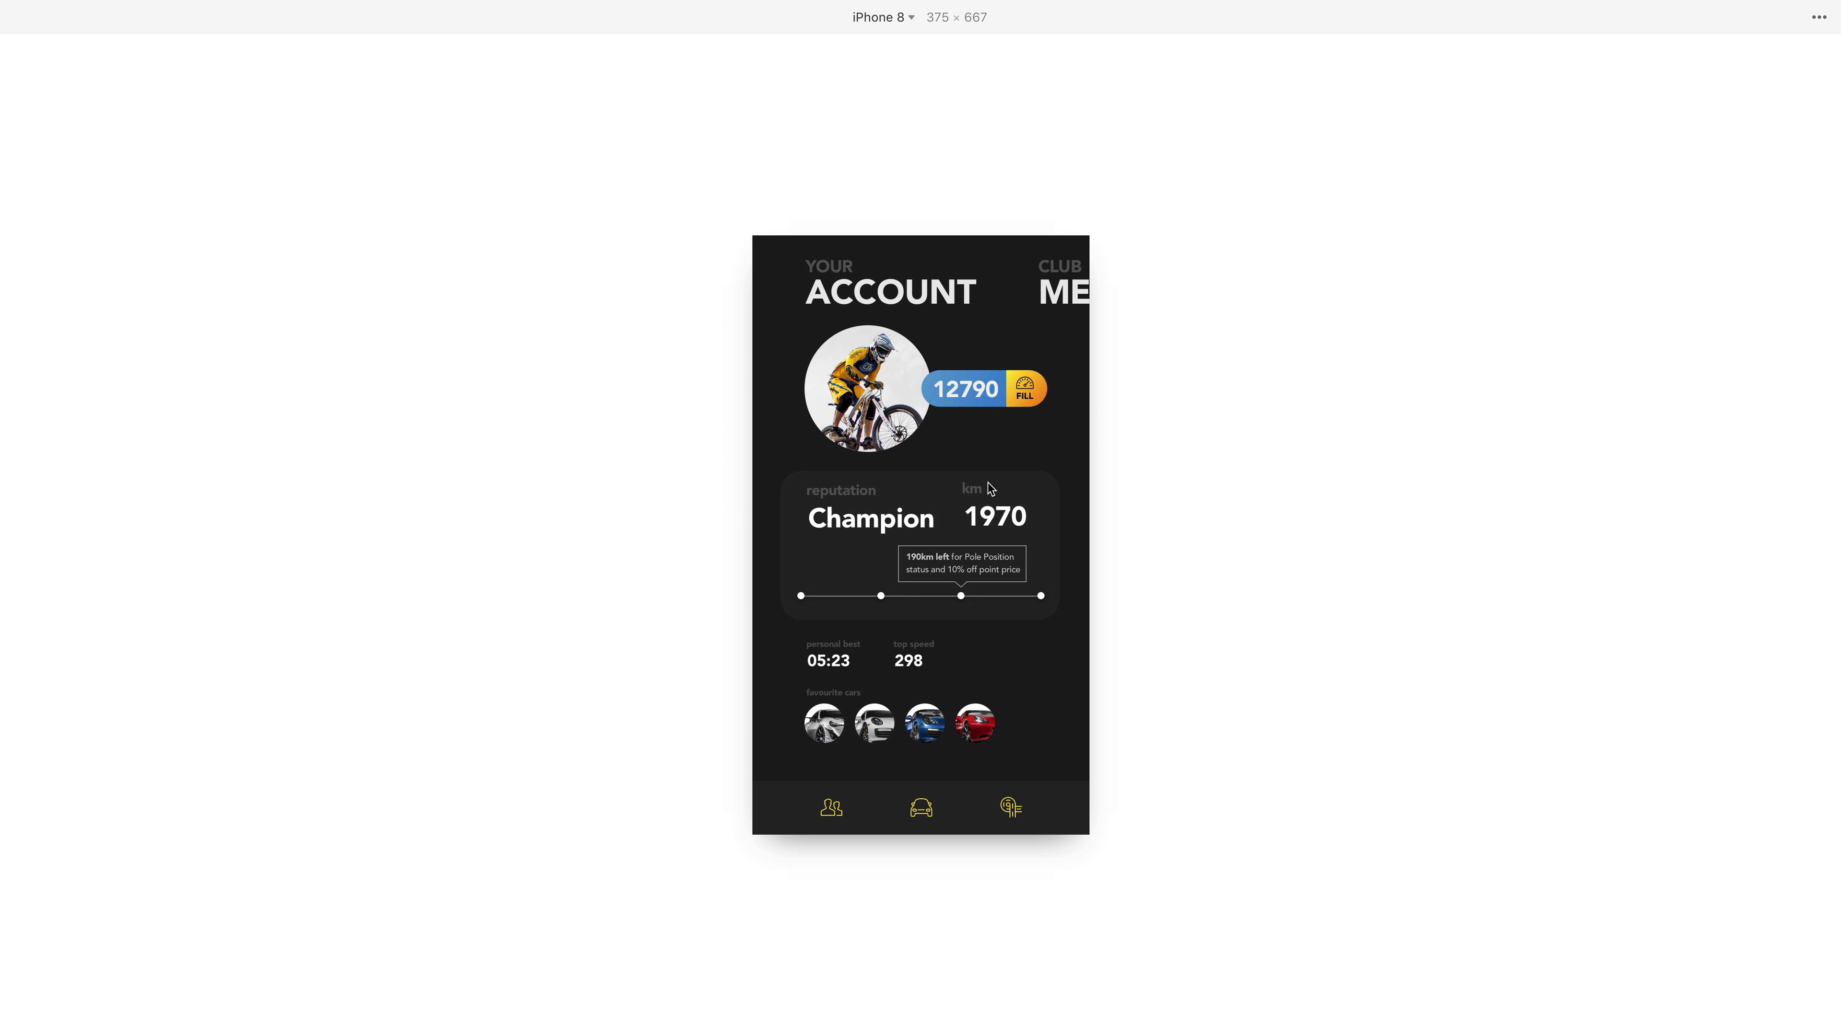
drag(970, 498, 801, 505)
drag(994, 517, 810, 518)
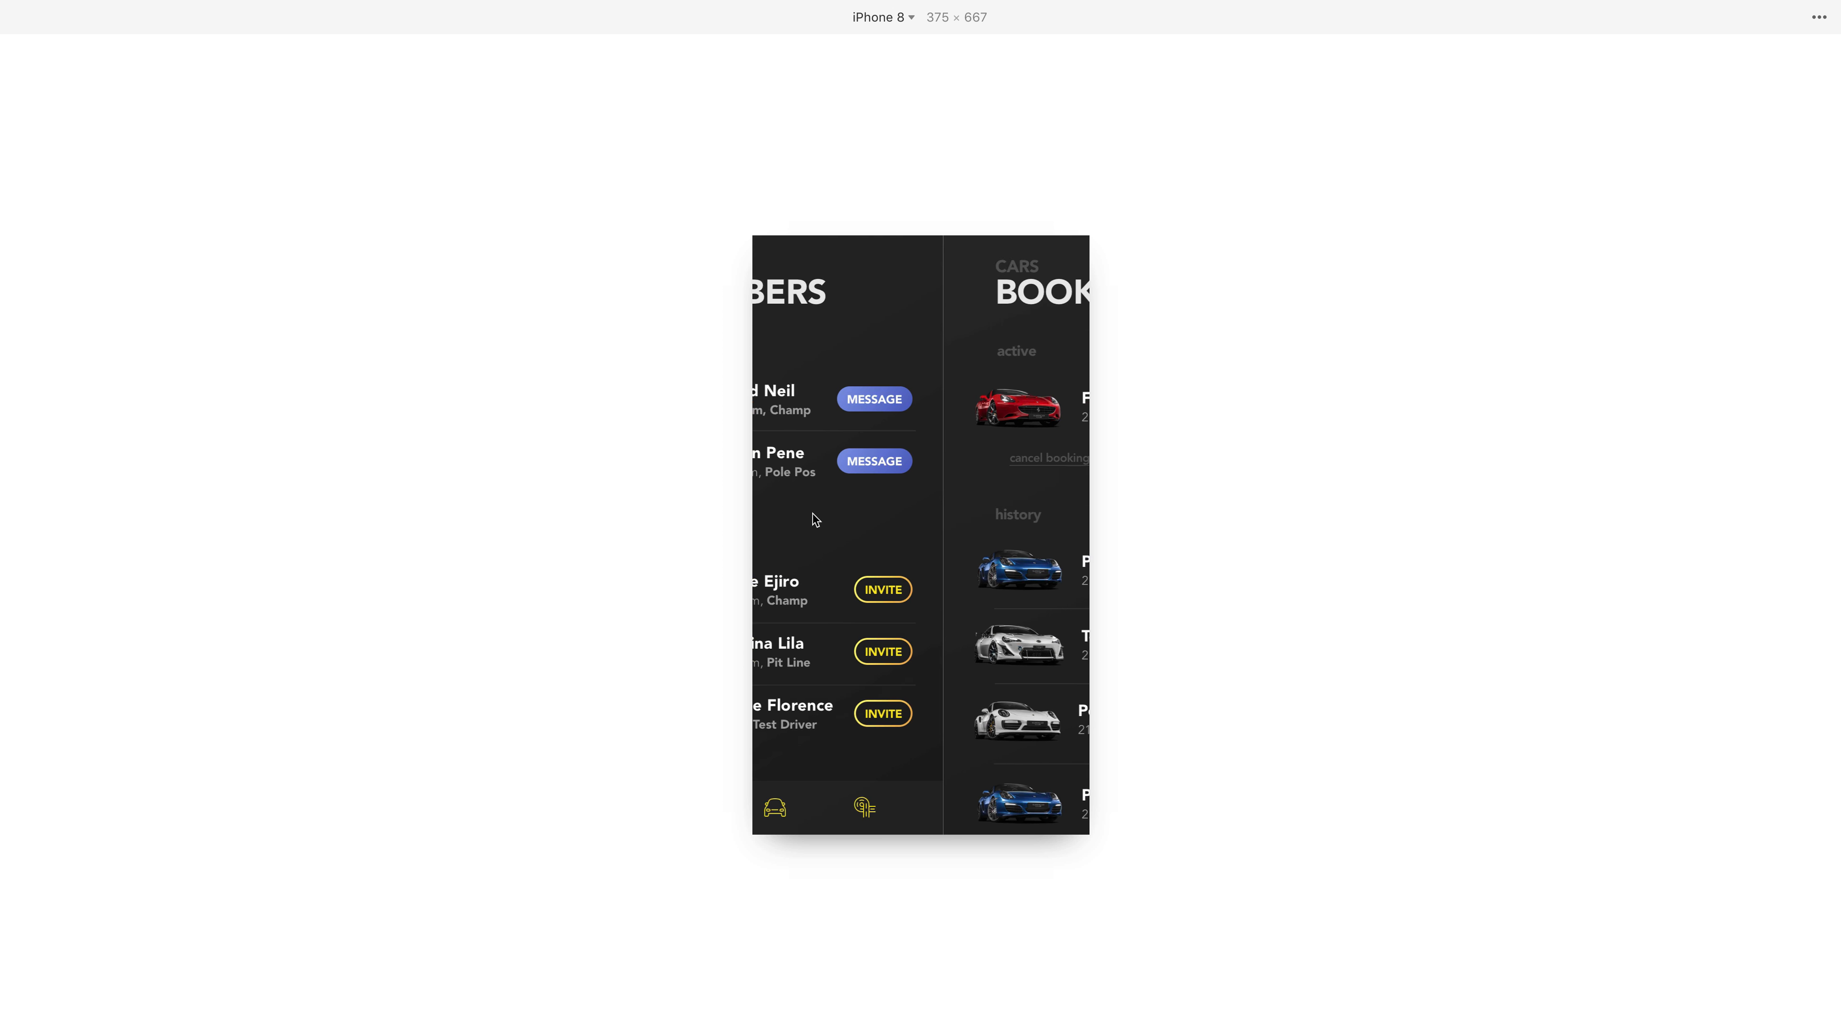
drag(924, 508, 743, 514)
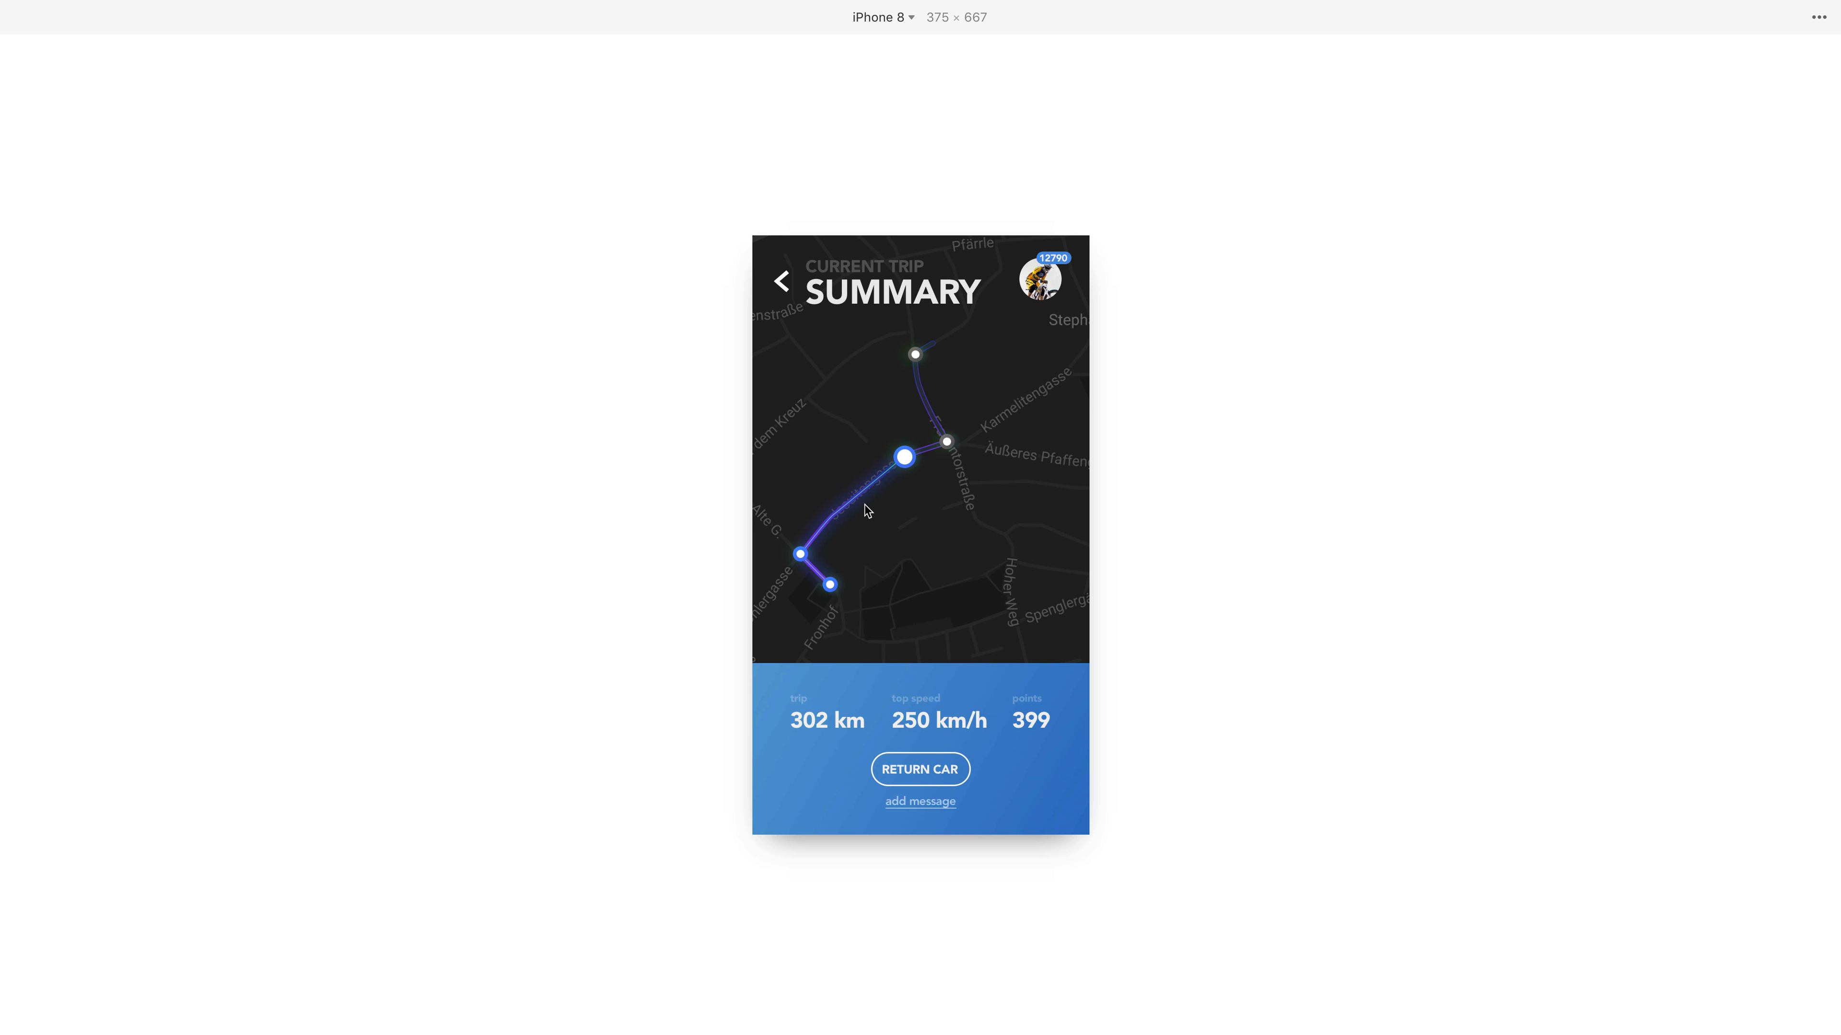
drag(896, 511, 1157, 505)
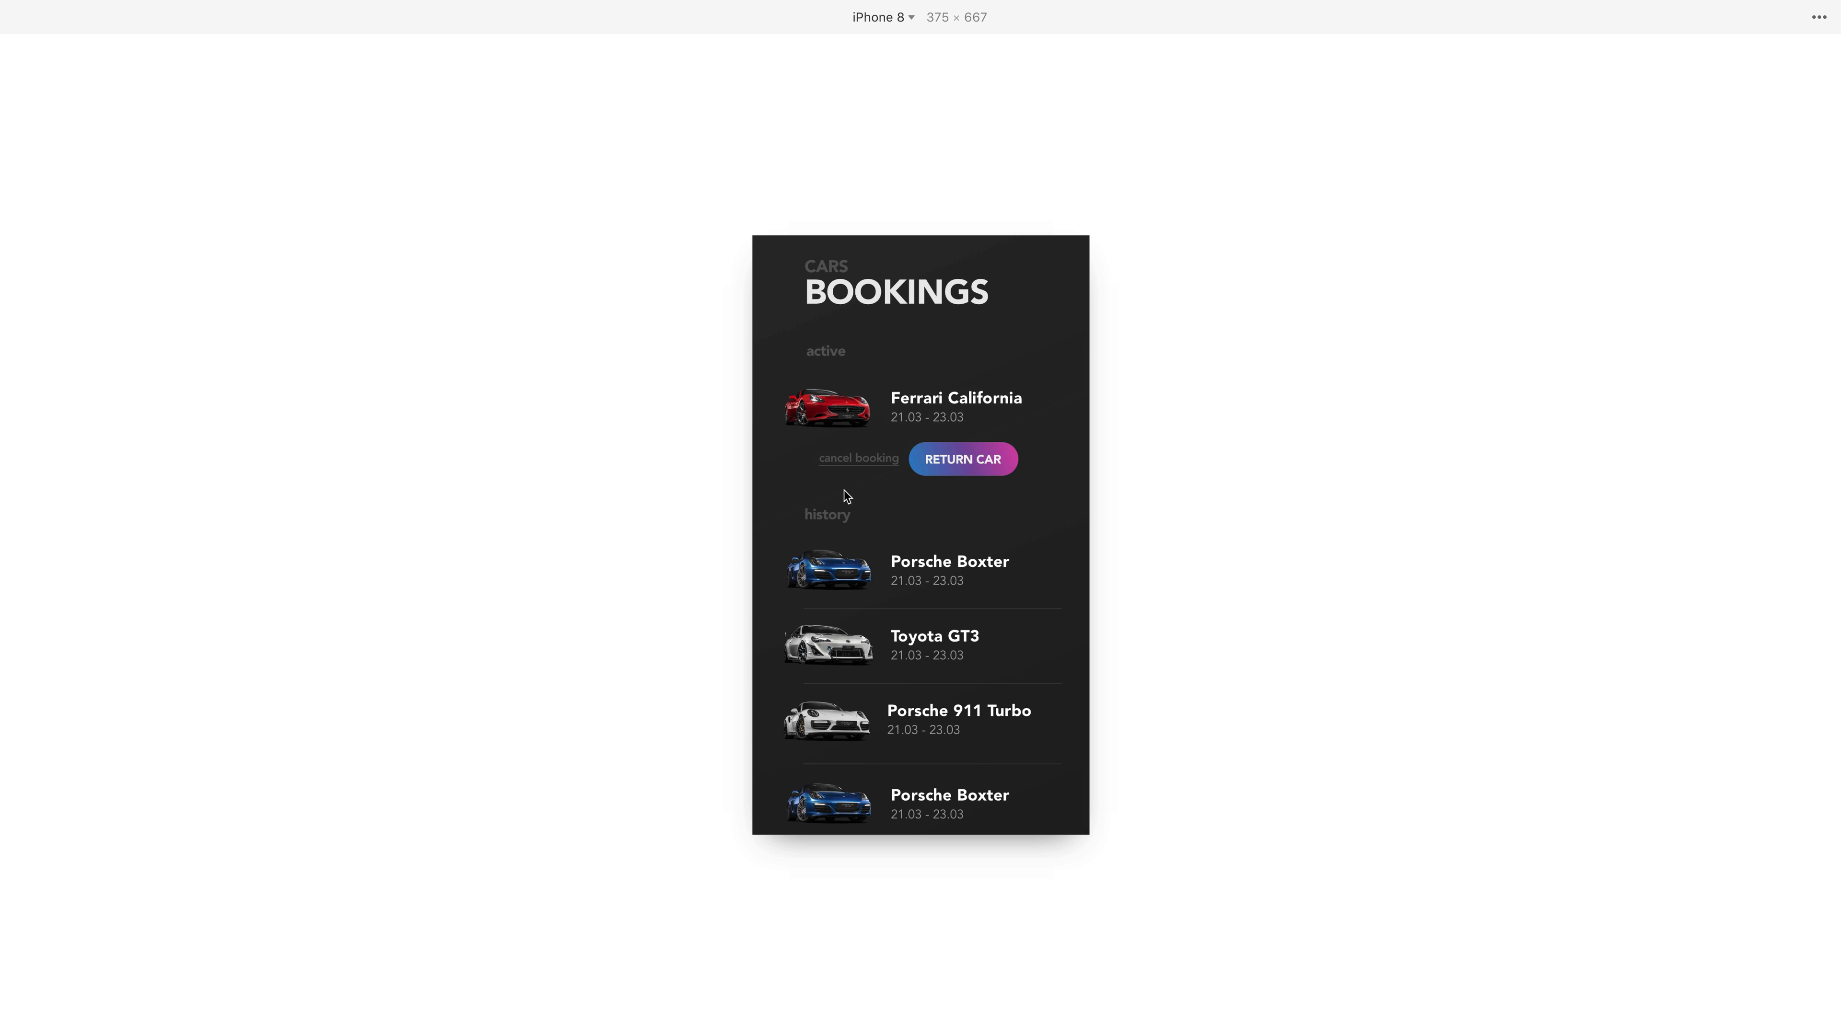
drag(844, 490, 1148, 498)
drag(902, 493, 1241, 493)
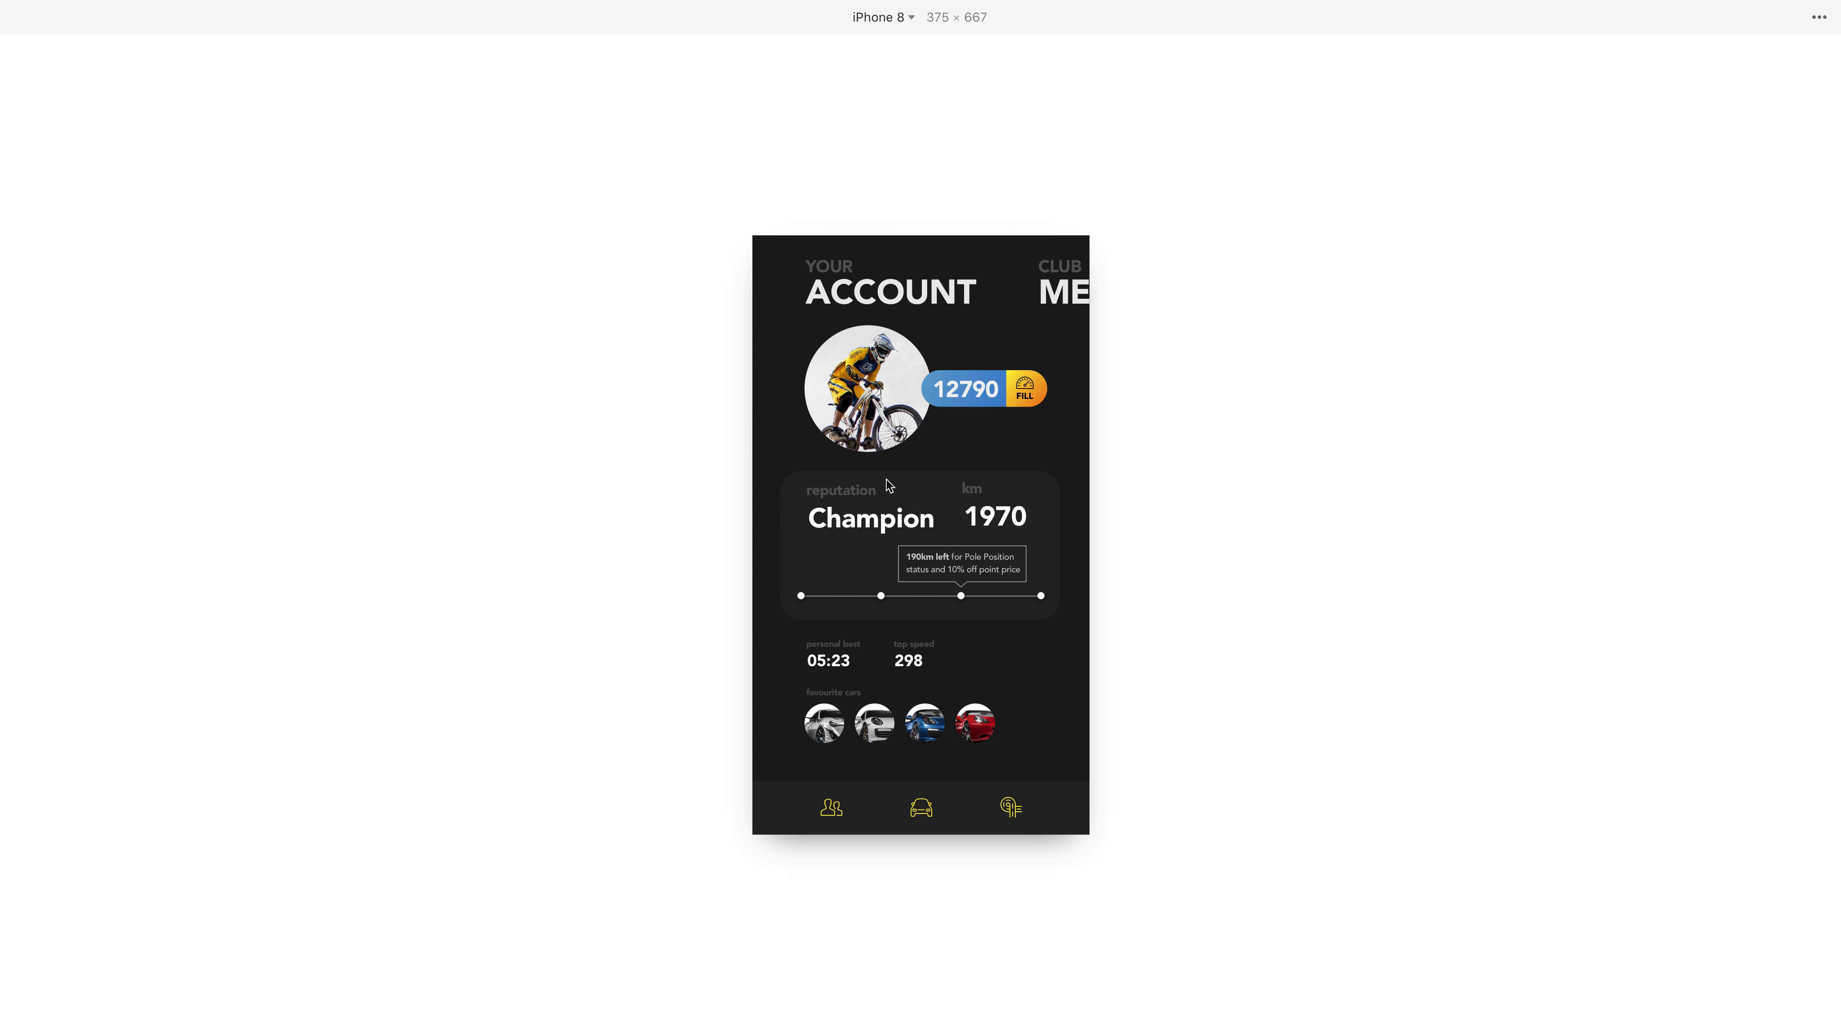
drag(887, 485, 1155, 485)
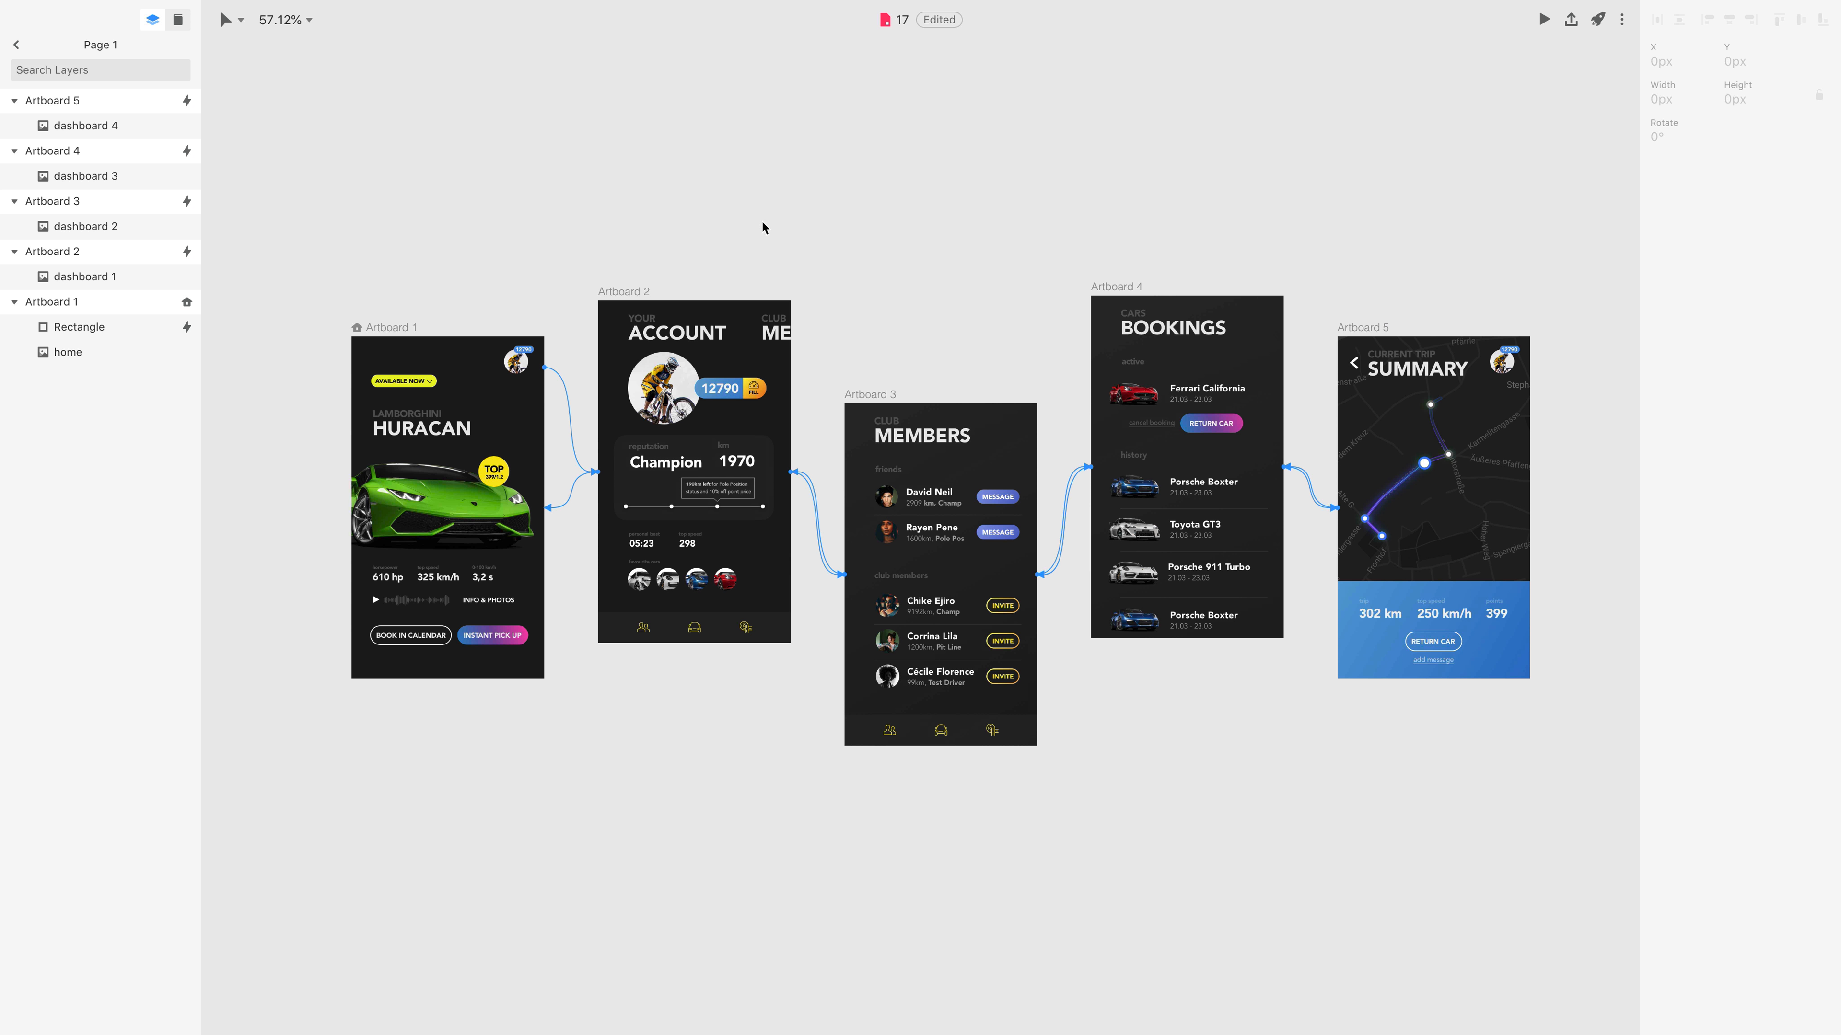
Preview the prototype from Artboard 4 to check how the bookings list is cropped.
click(1120, 289)
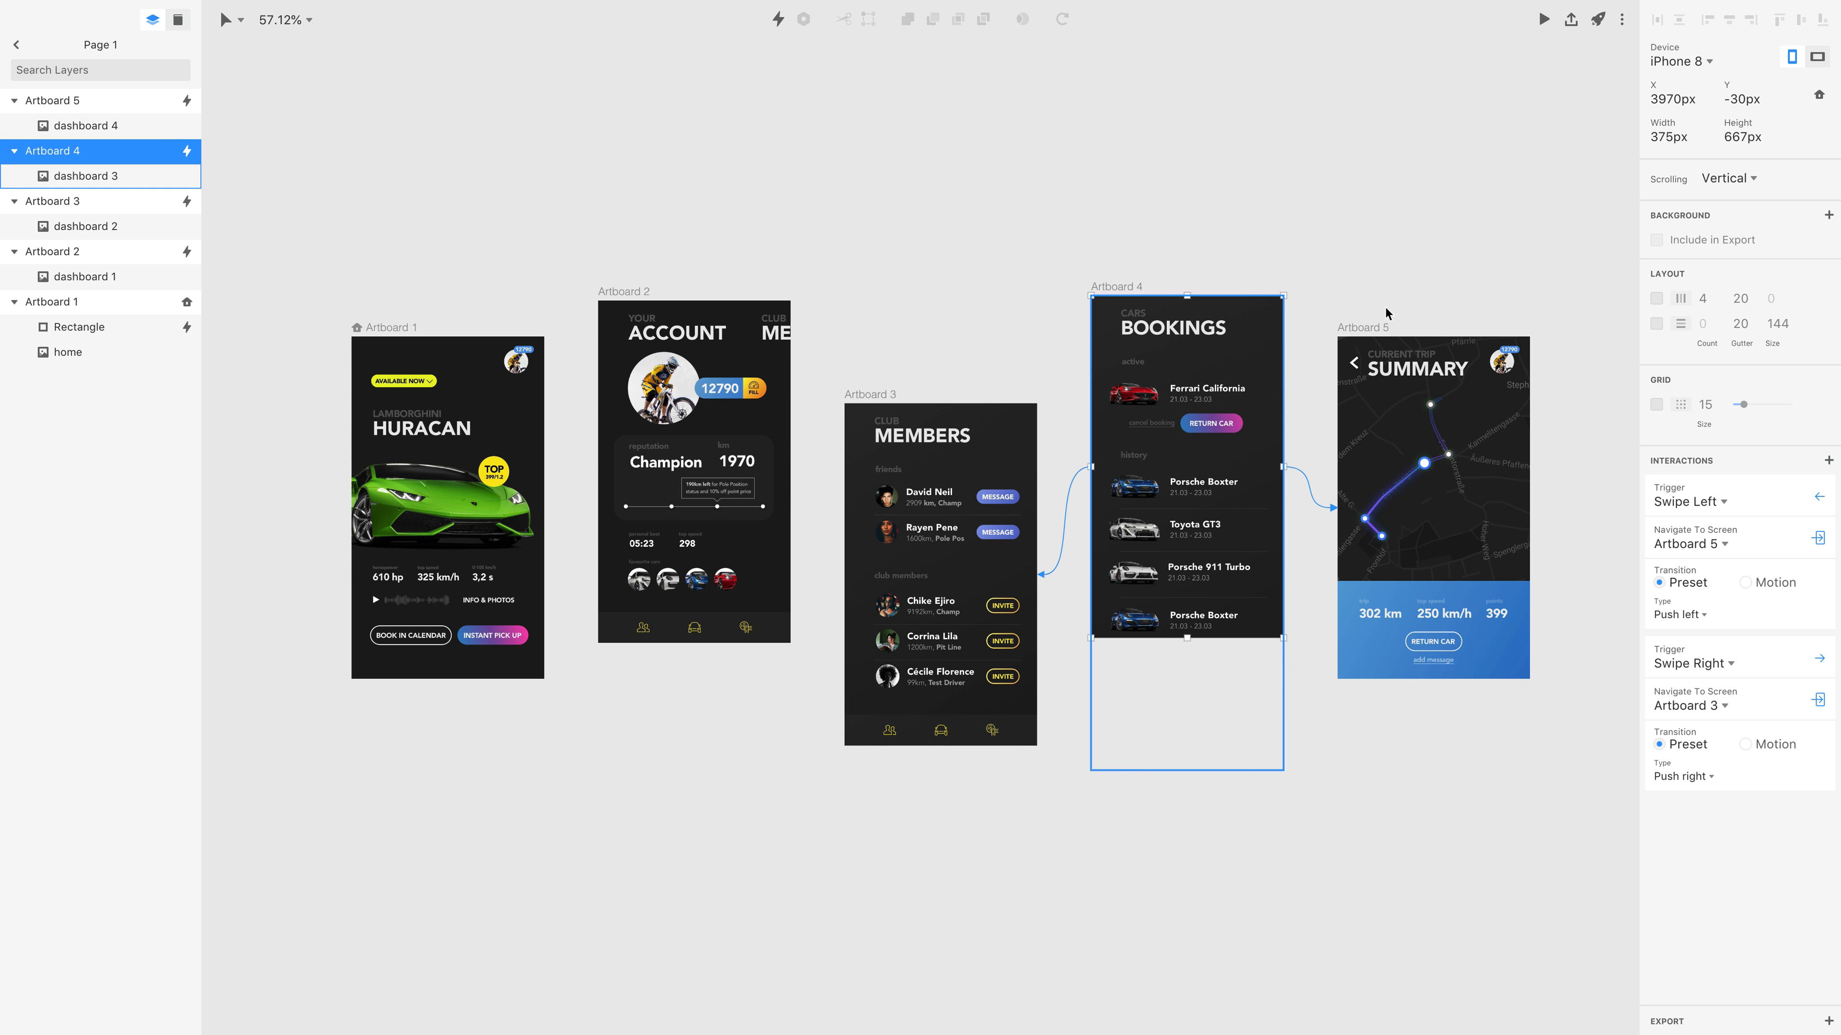
click(1543, 19)
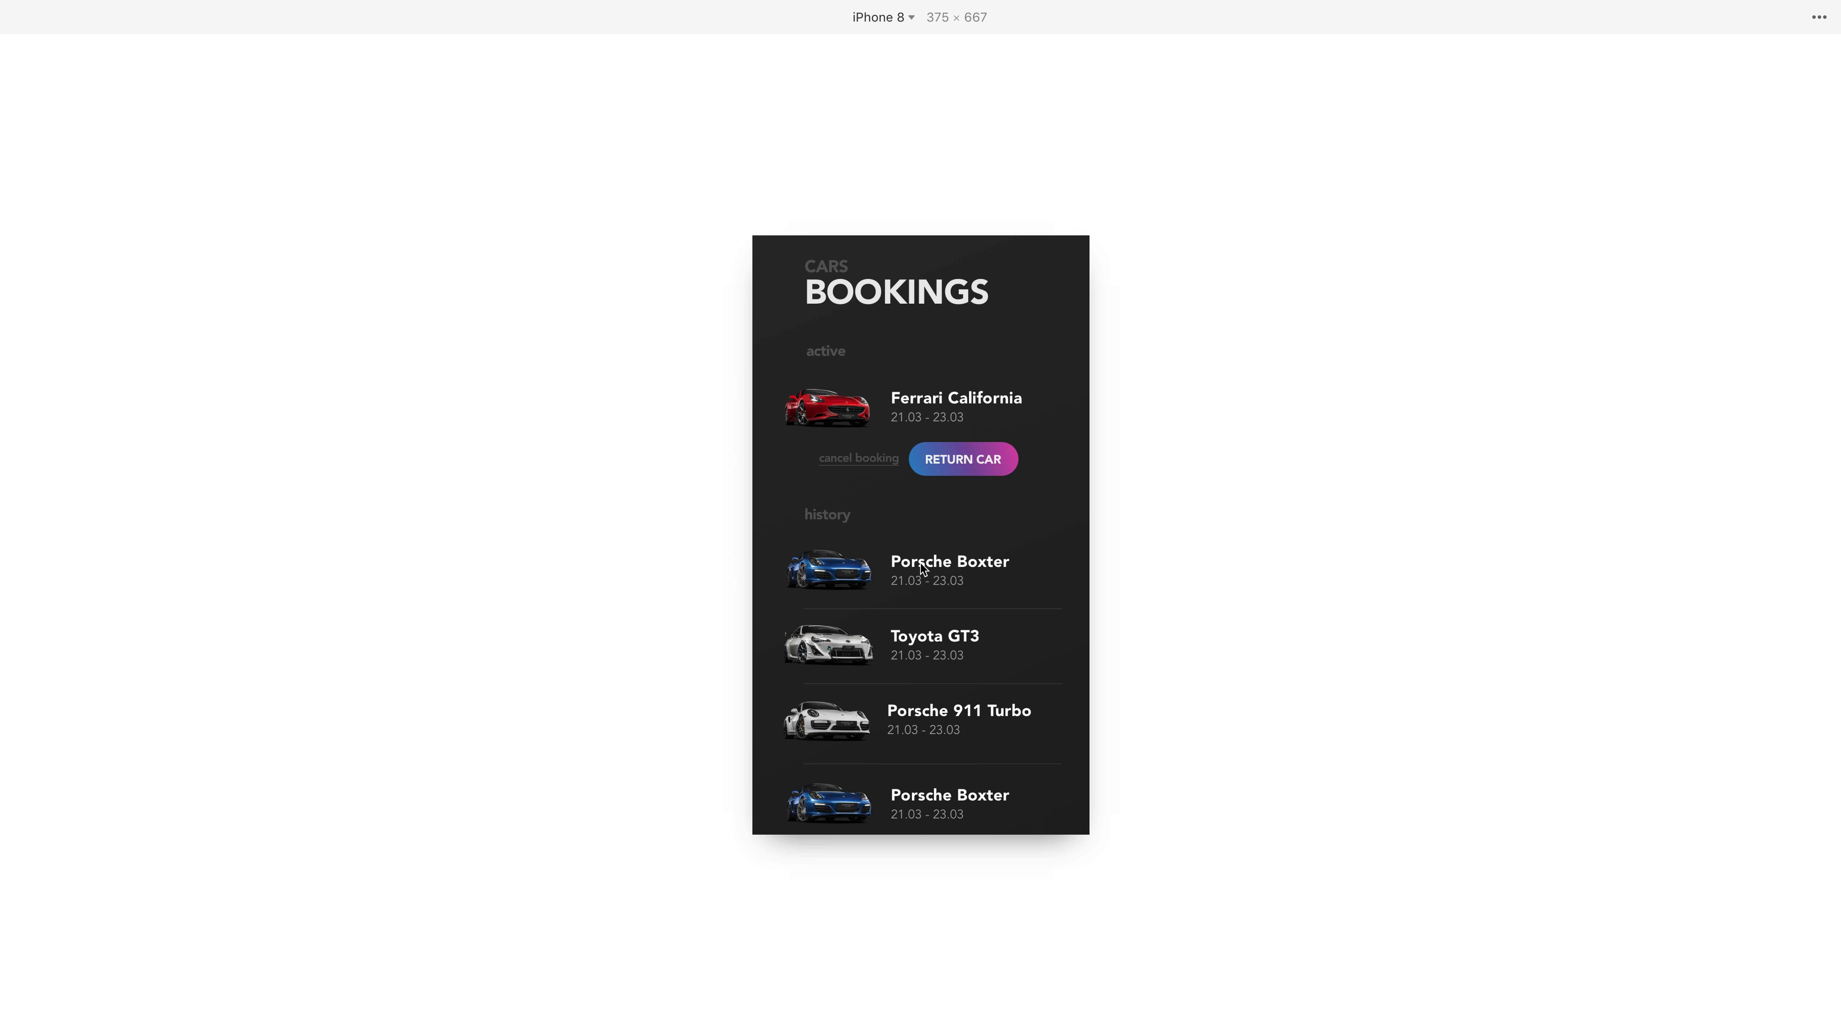
key(ctrl+Left)
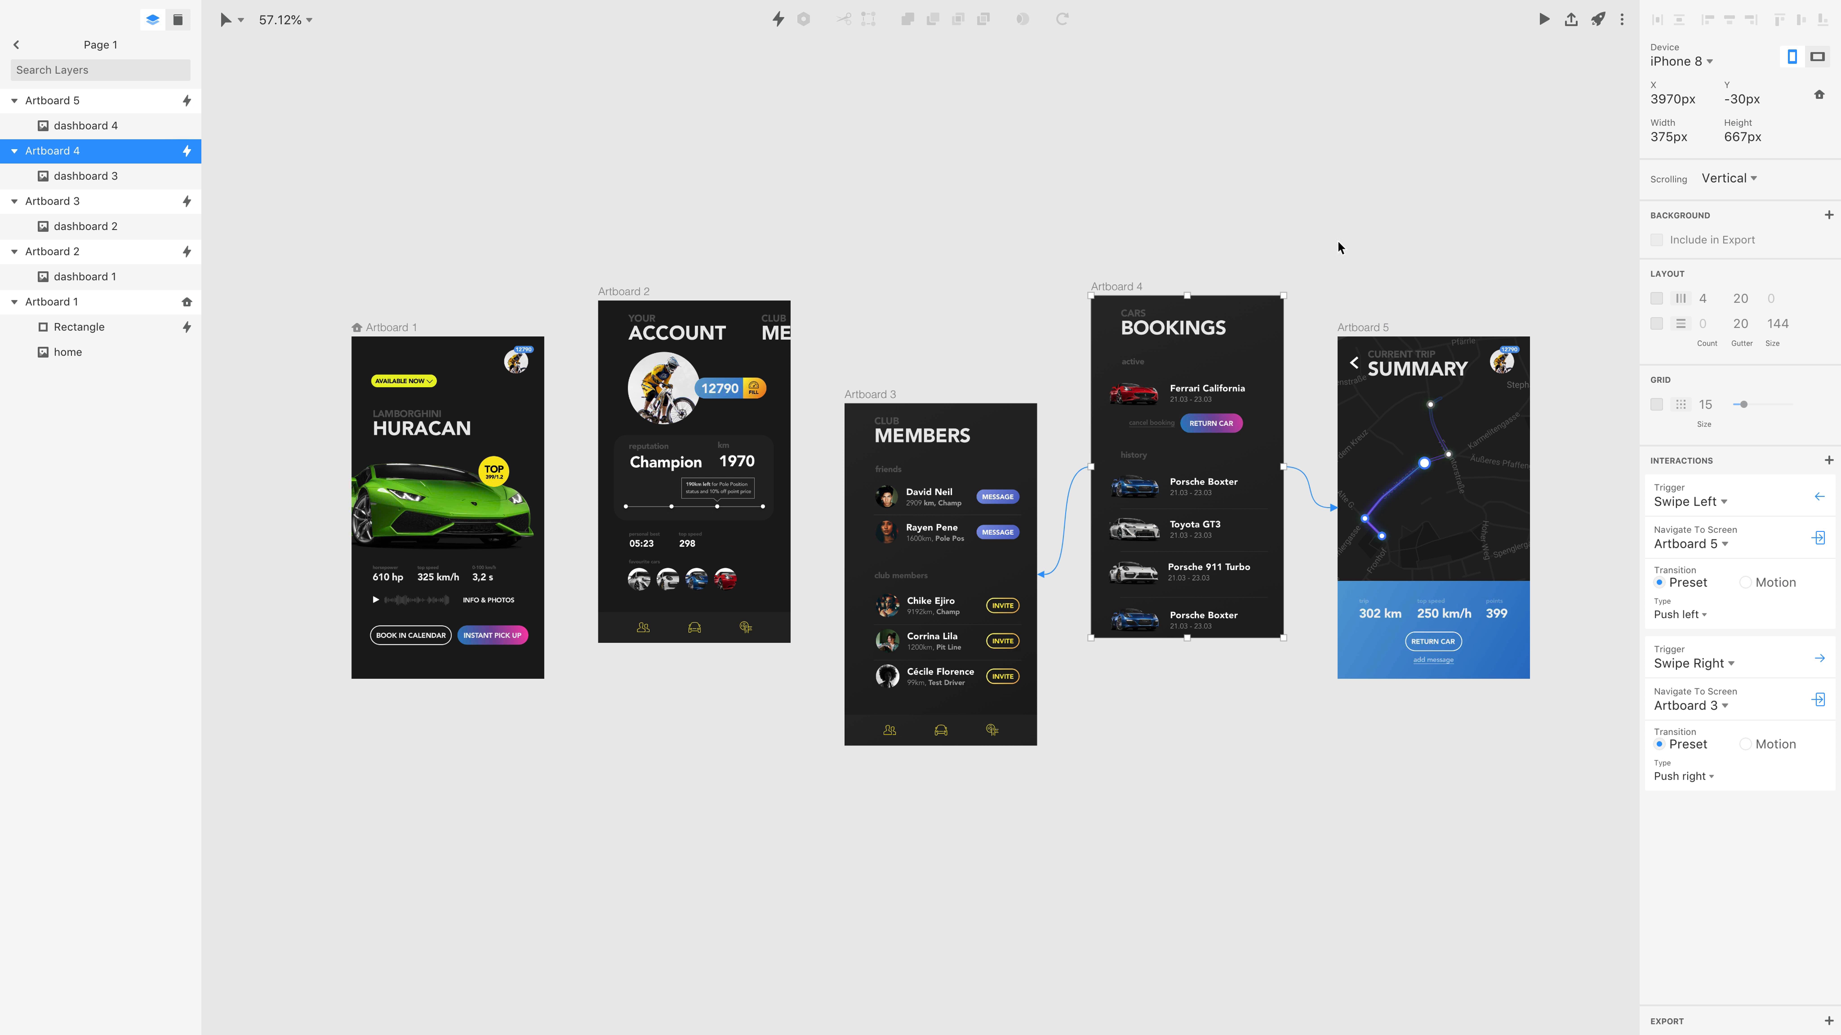
Extend Artboard 4 downward to a height of 914 px and preview its vertical scrolling.
drag(1187, 637, 1192, 764)
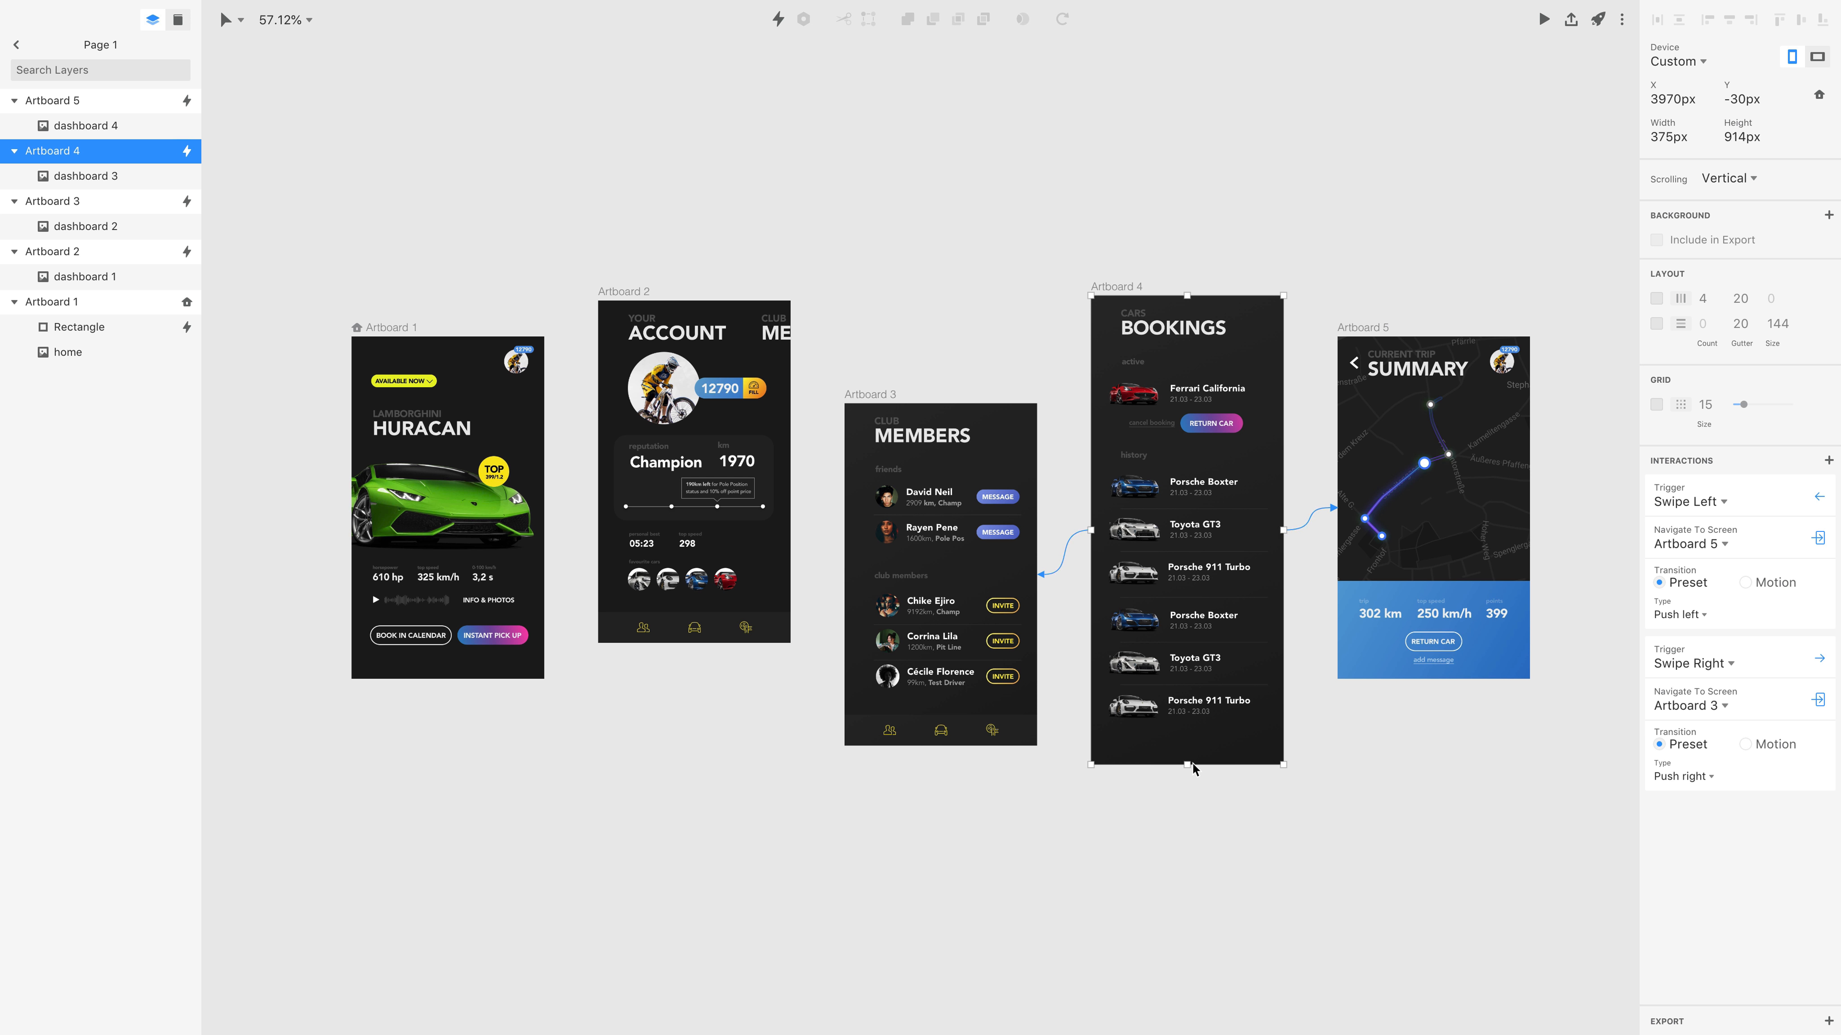
click(1544, 19)
drag(956, 663, 926, 493)
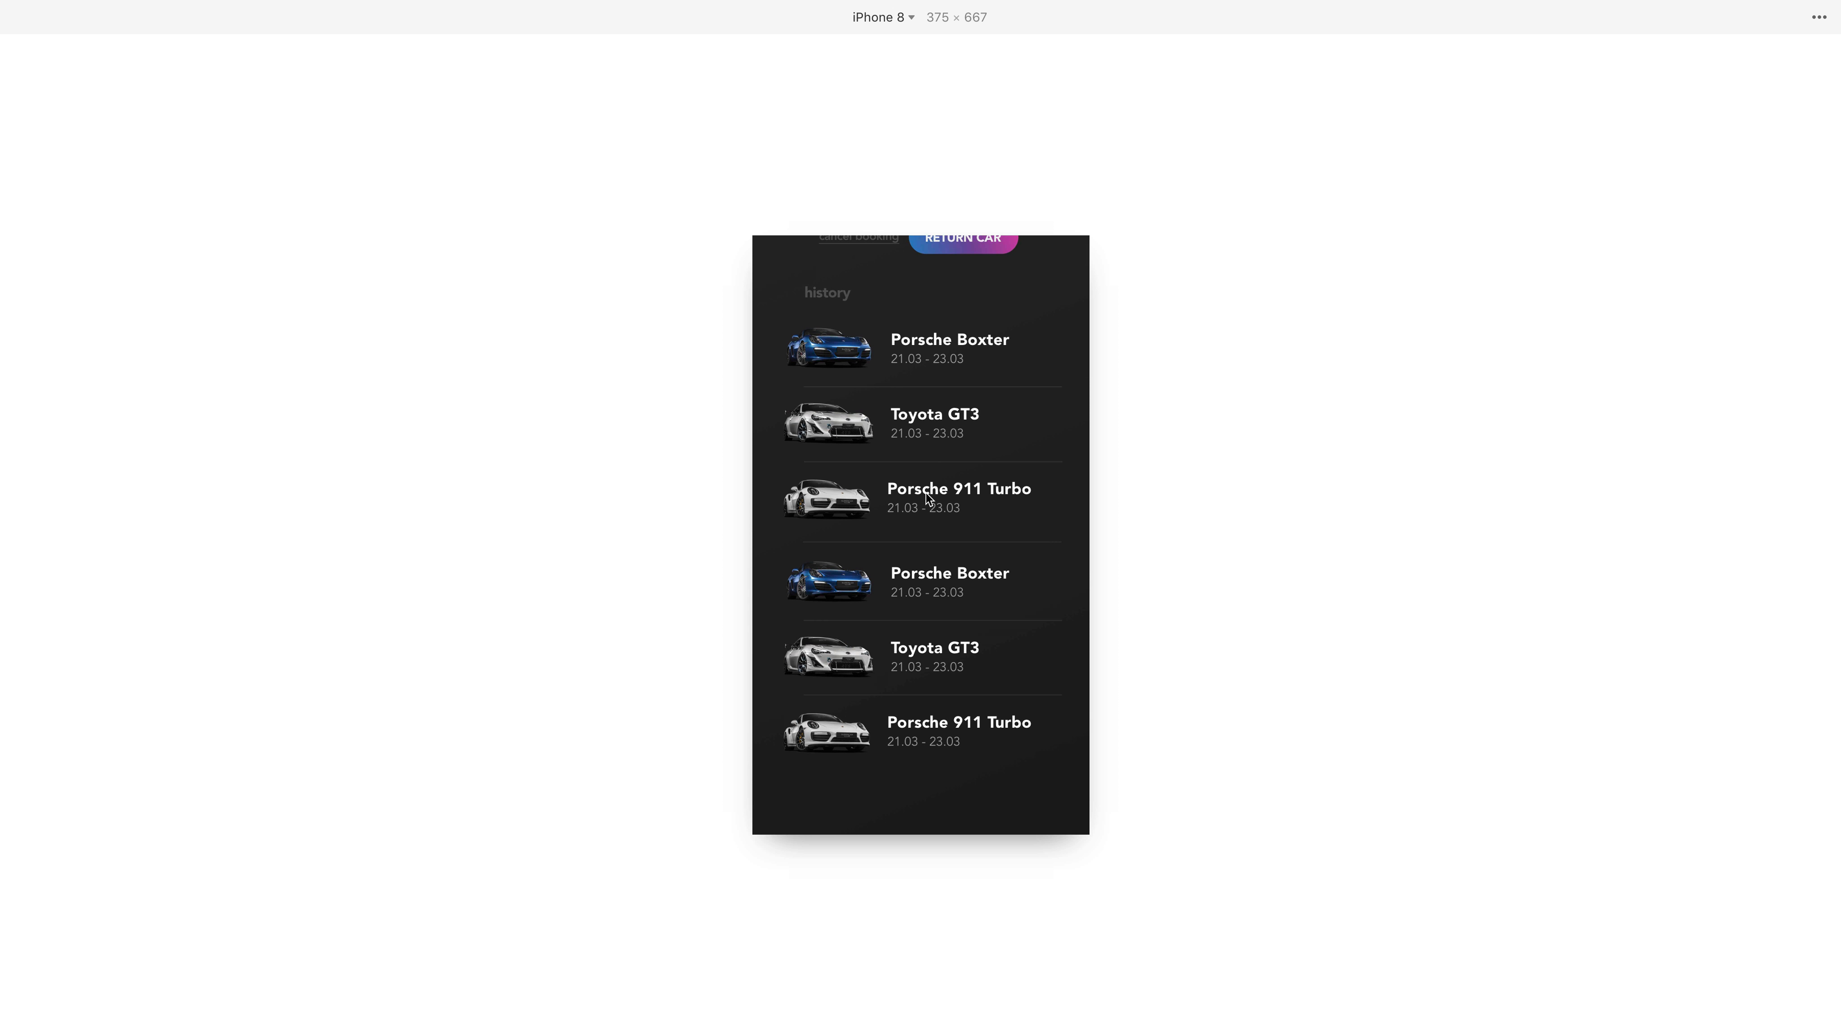
key(ctrl+Left)
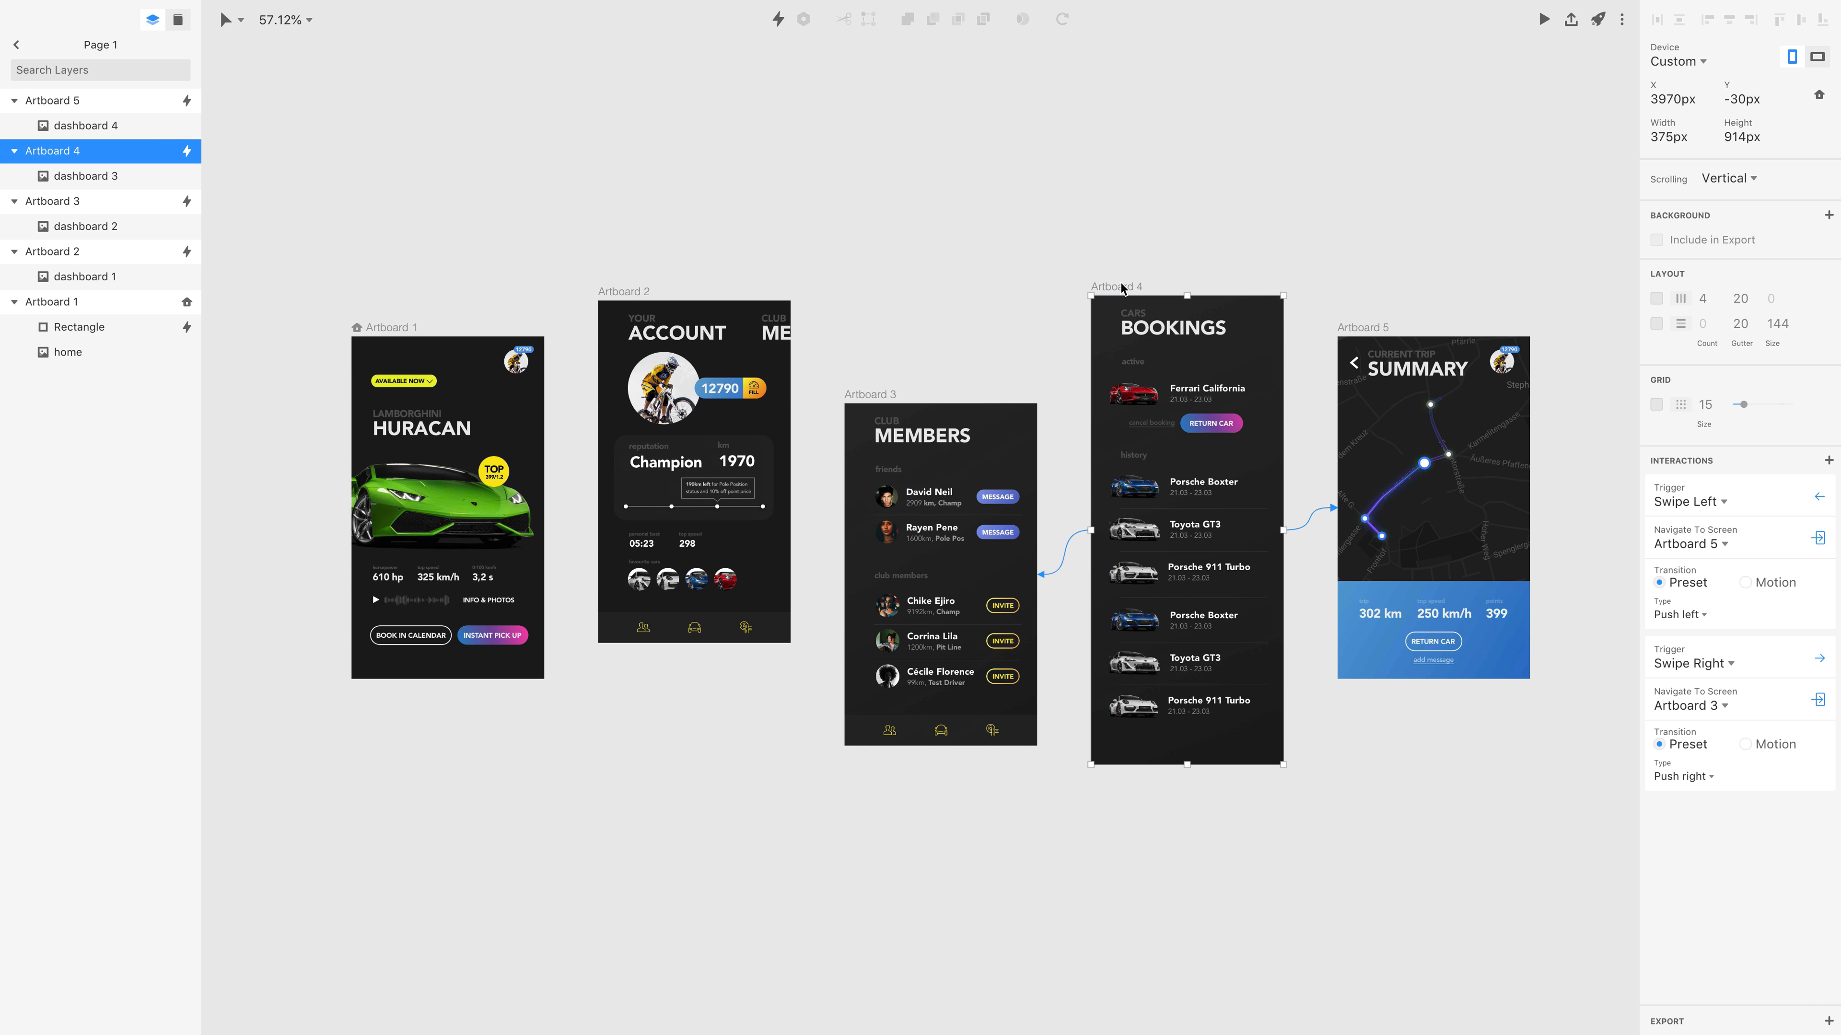
Import footer.png from the profile flow folder into Artboard 4.
double_click(1109, 329)
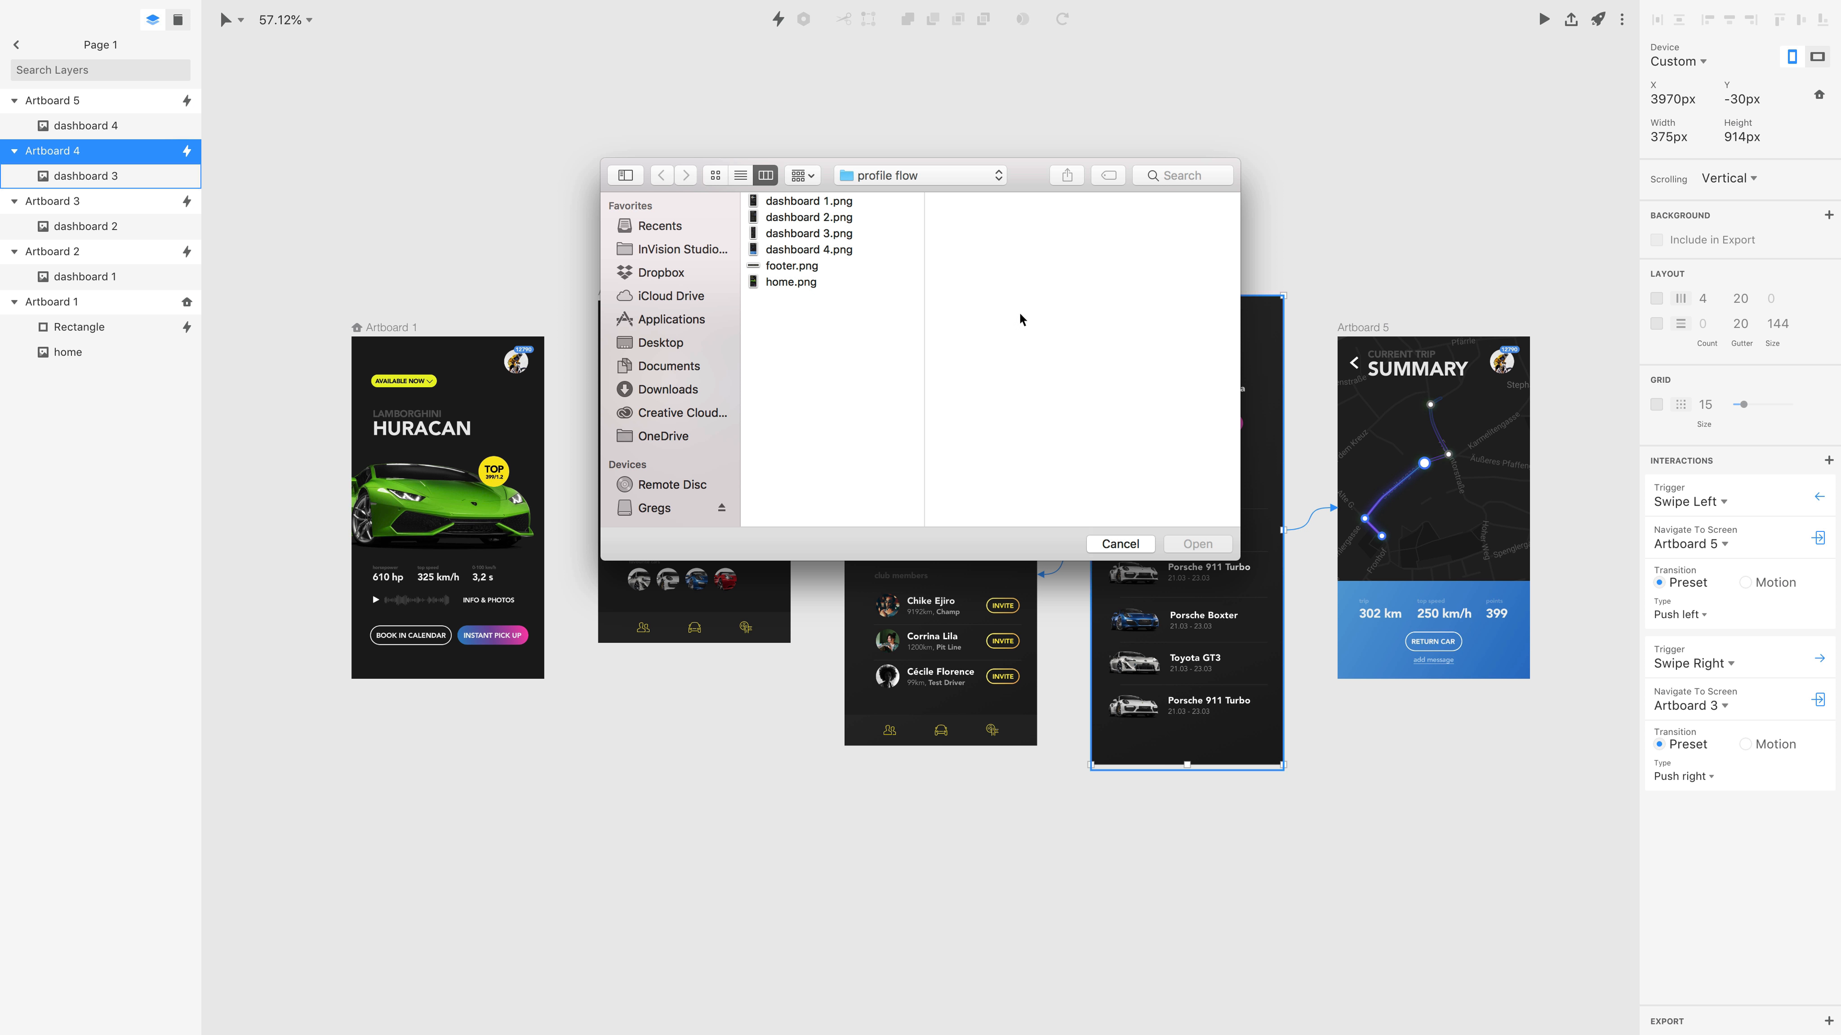
click(797, 267)
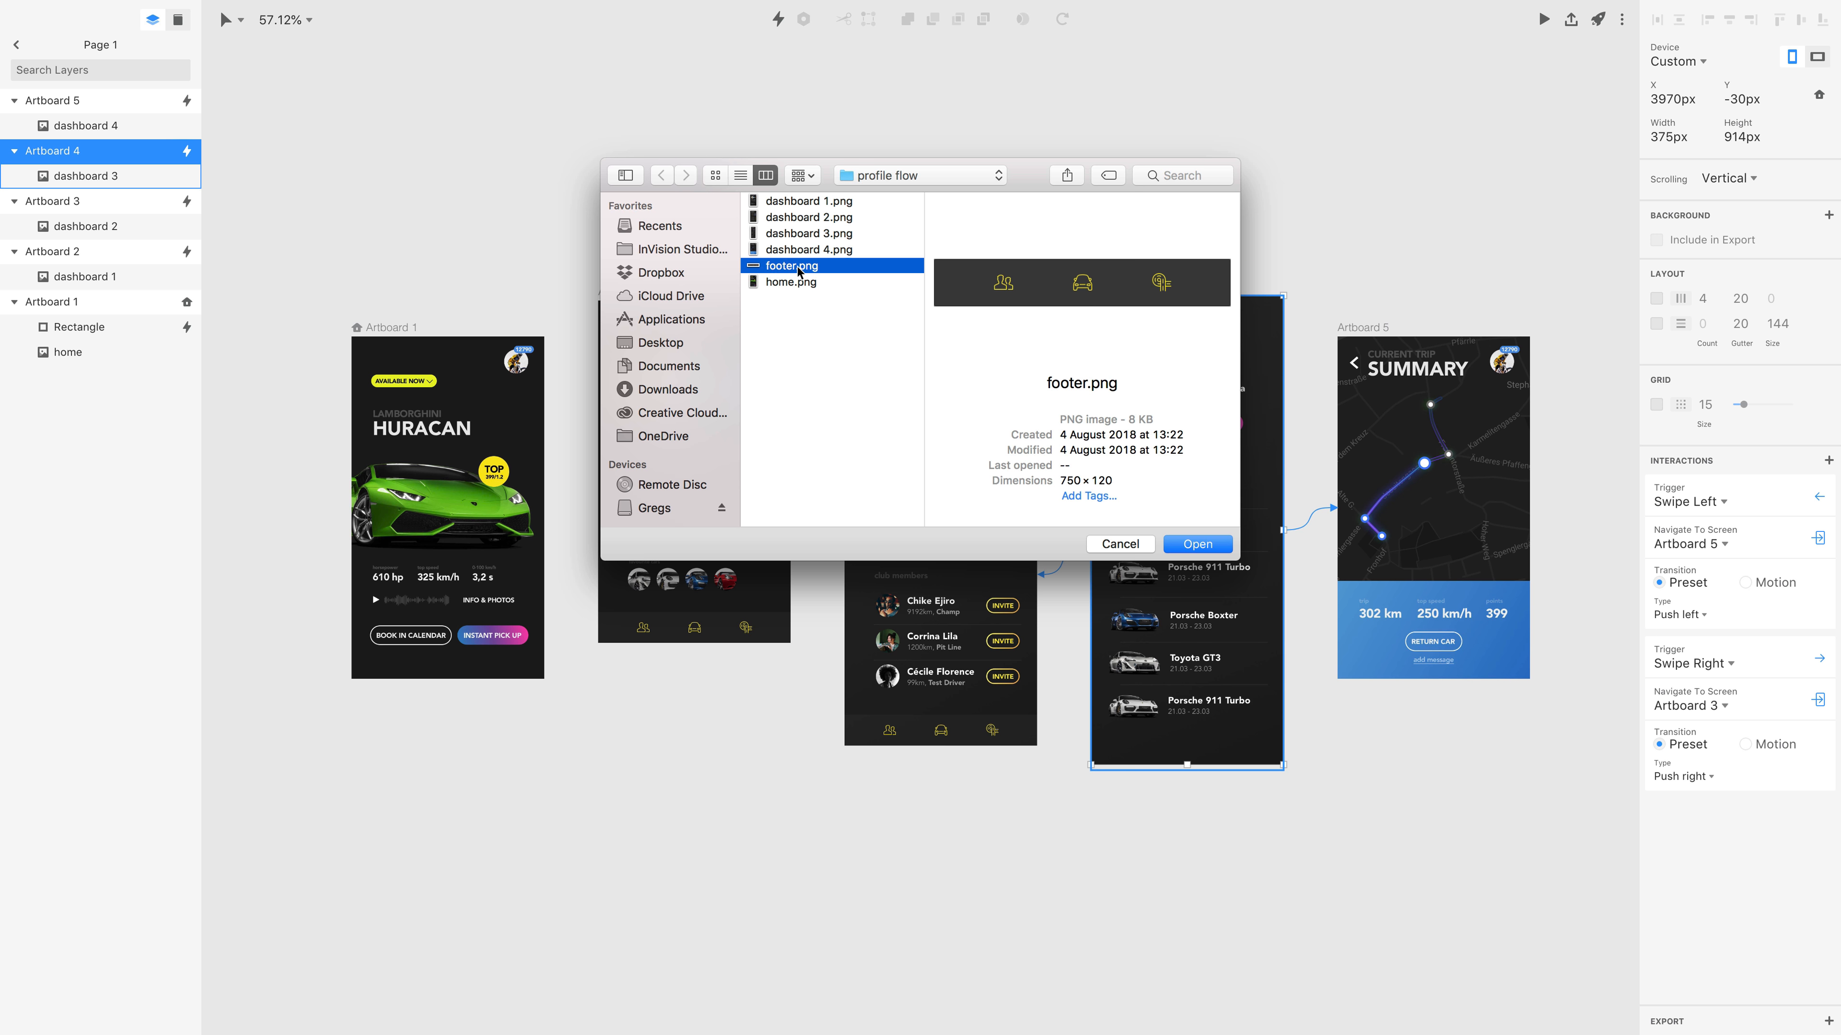
click(1197, 551)
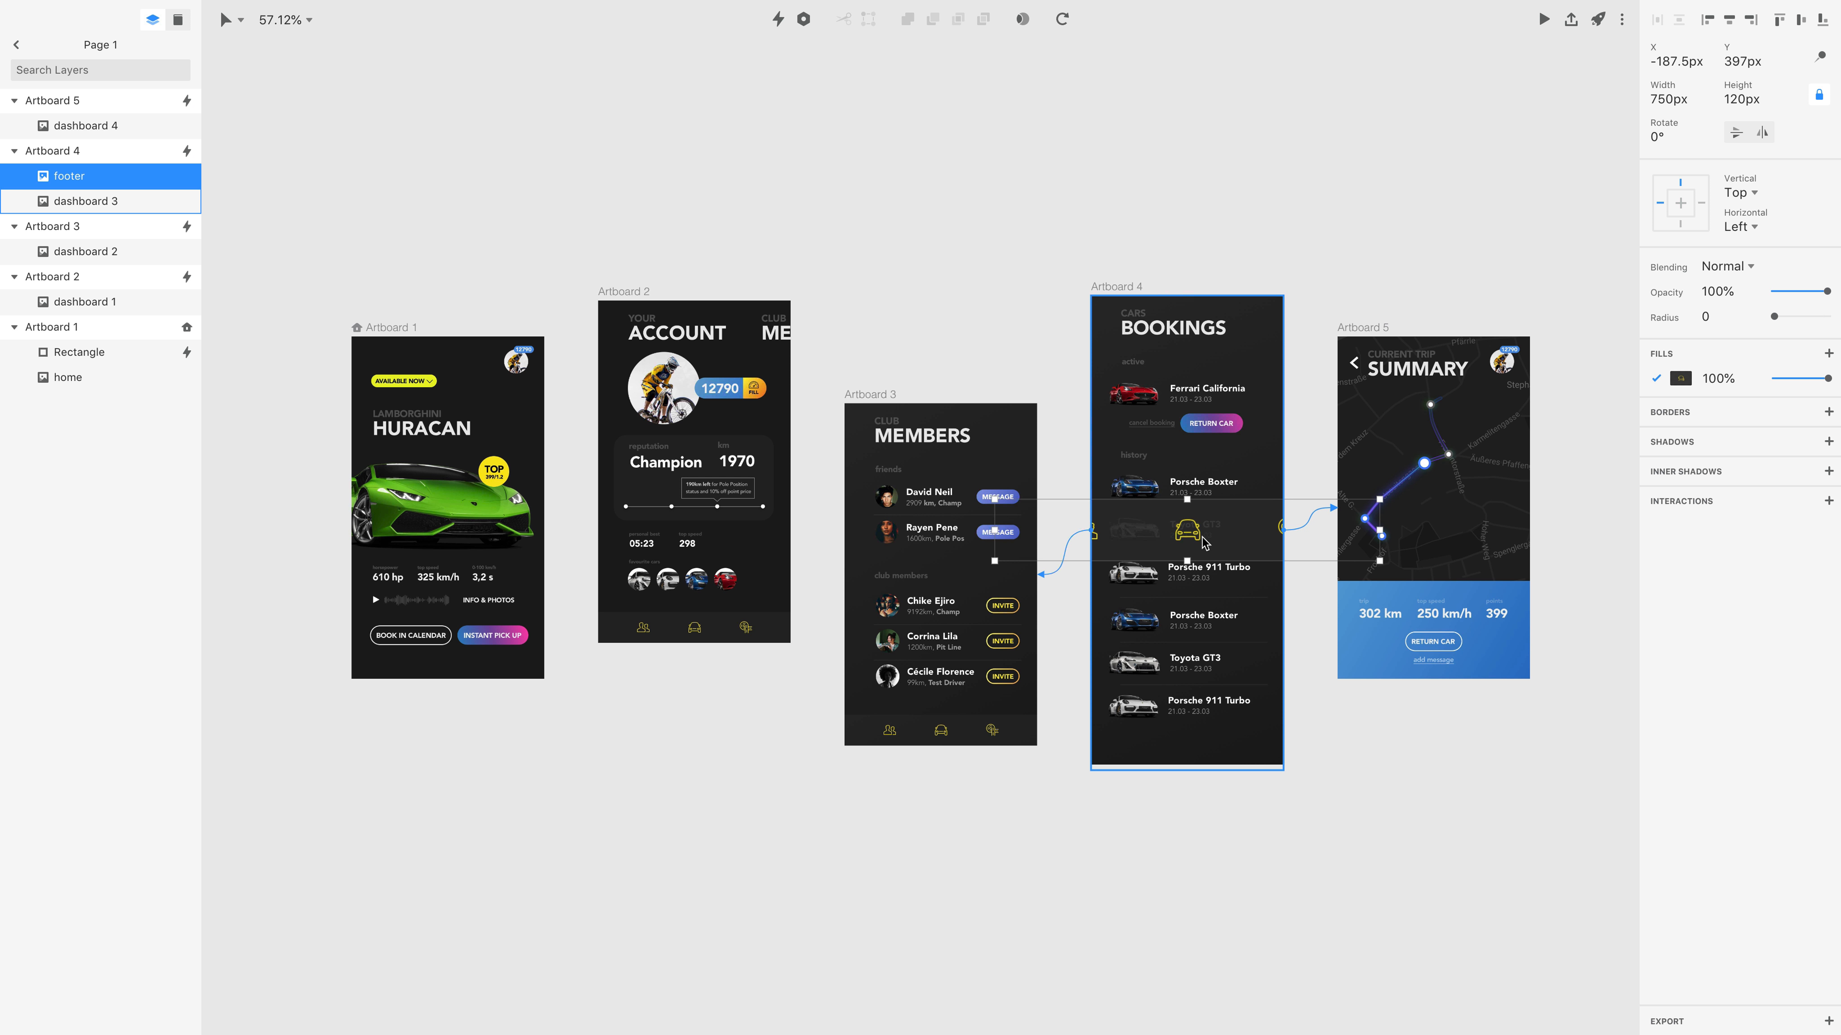
Scale the footer proportionally to half its width, 375 px, and place it along Artboard 4's bottom edge.
click(1695, 99)
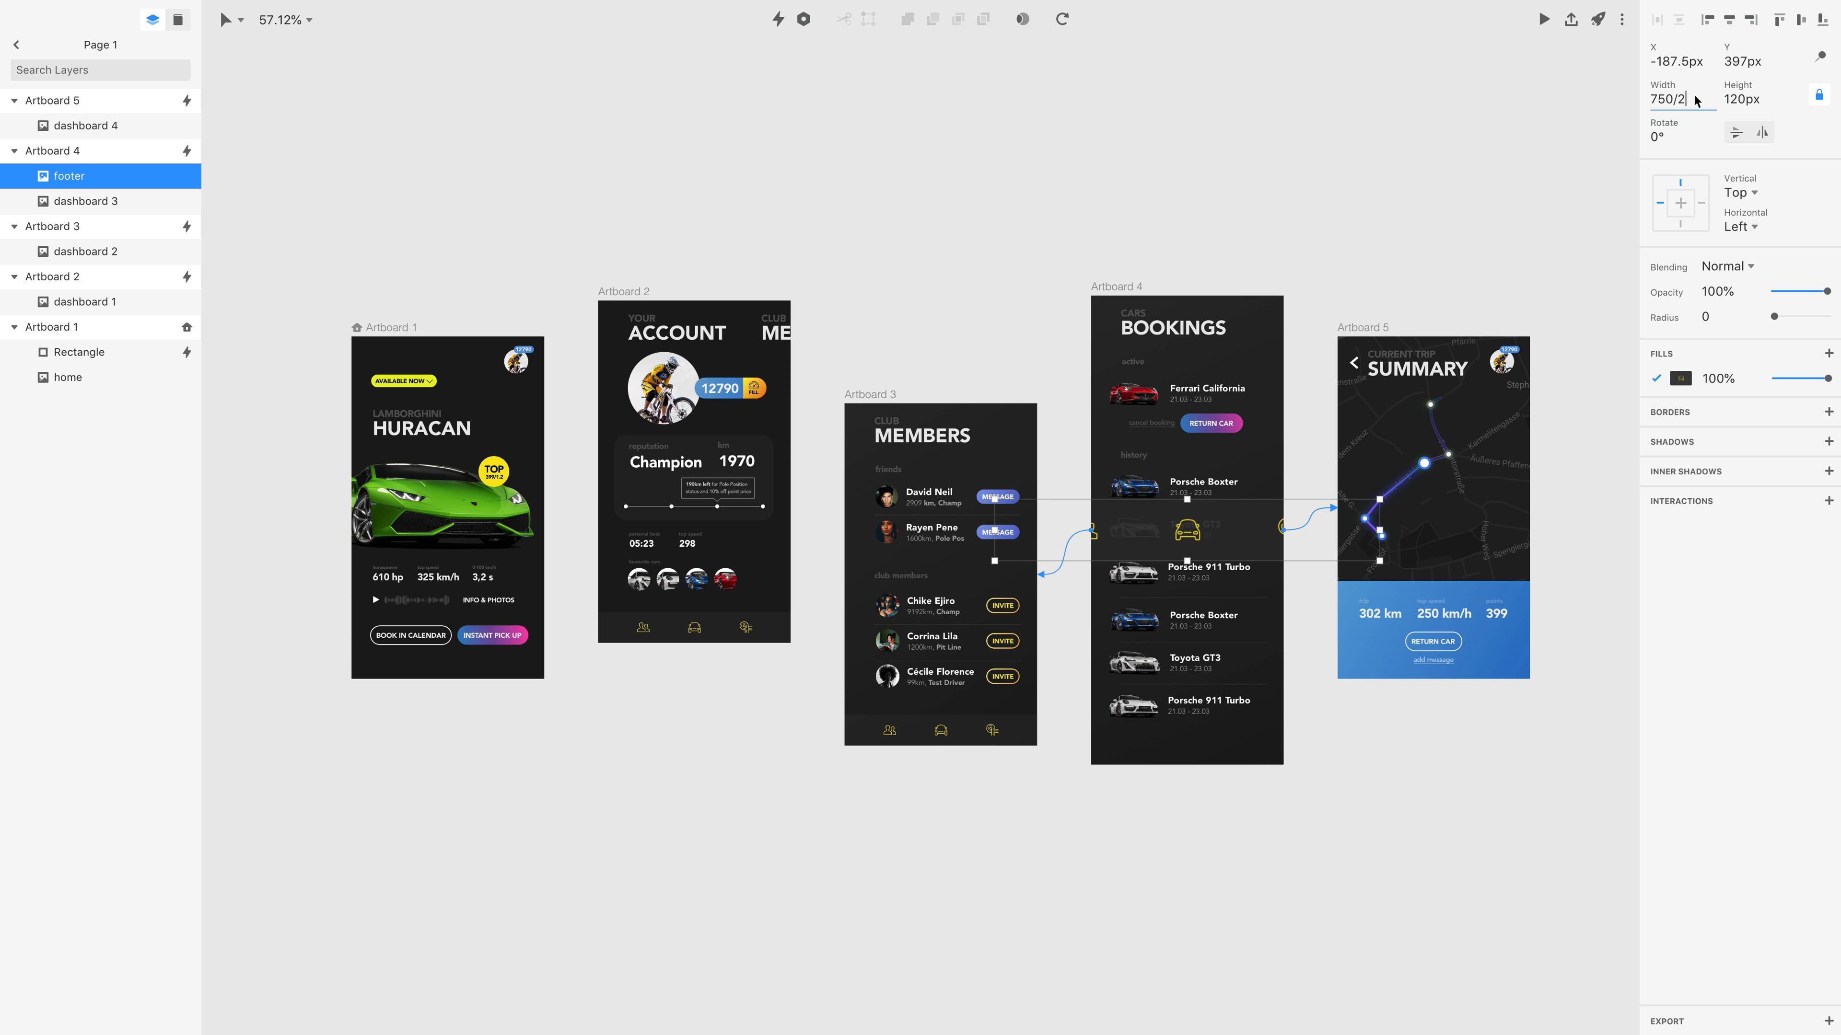
text(/2)
key(Return)
drag(1123, 526, 1217, 754)
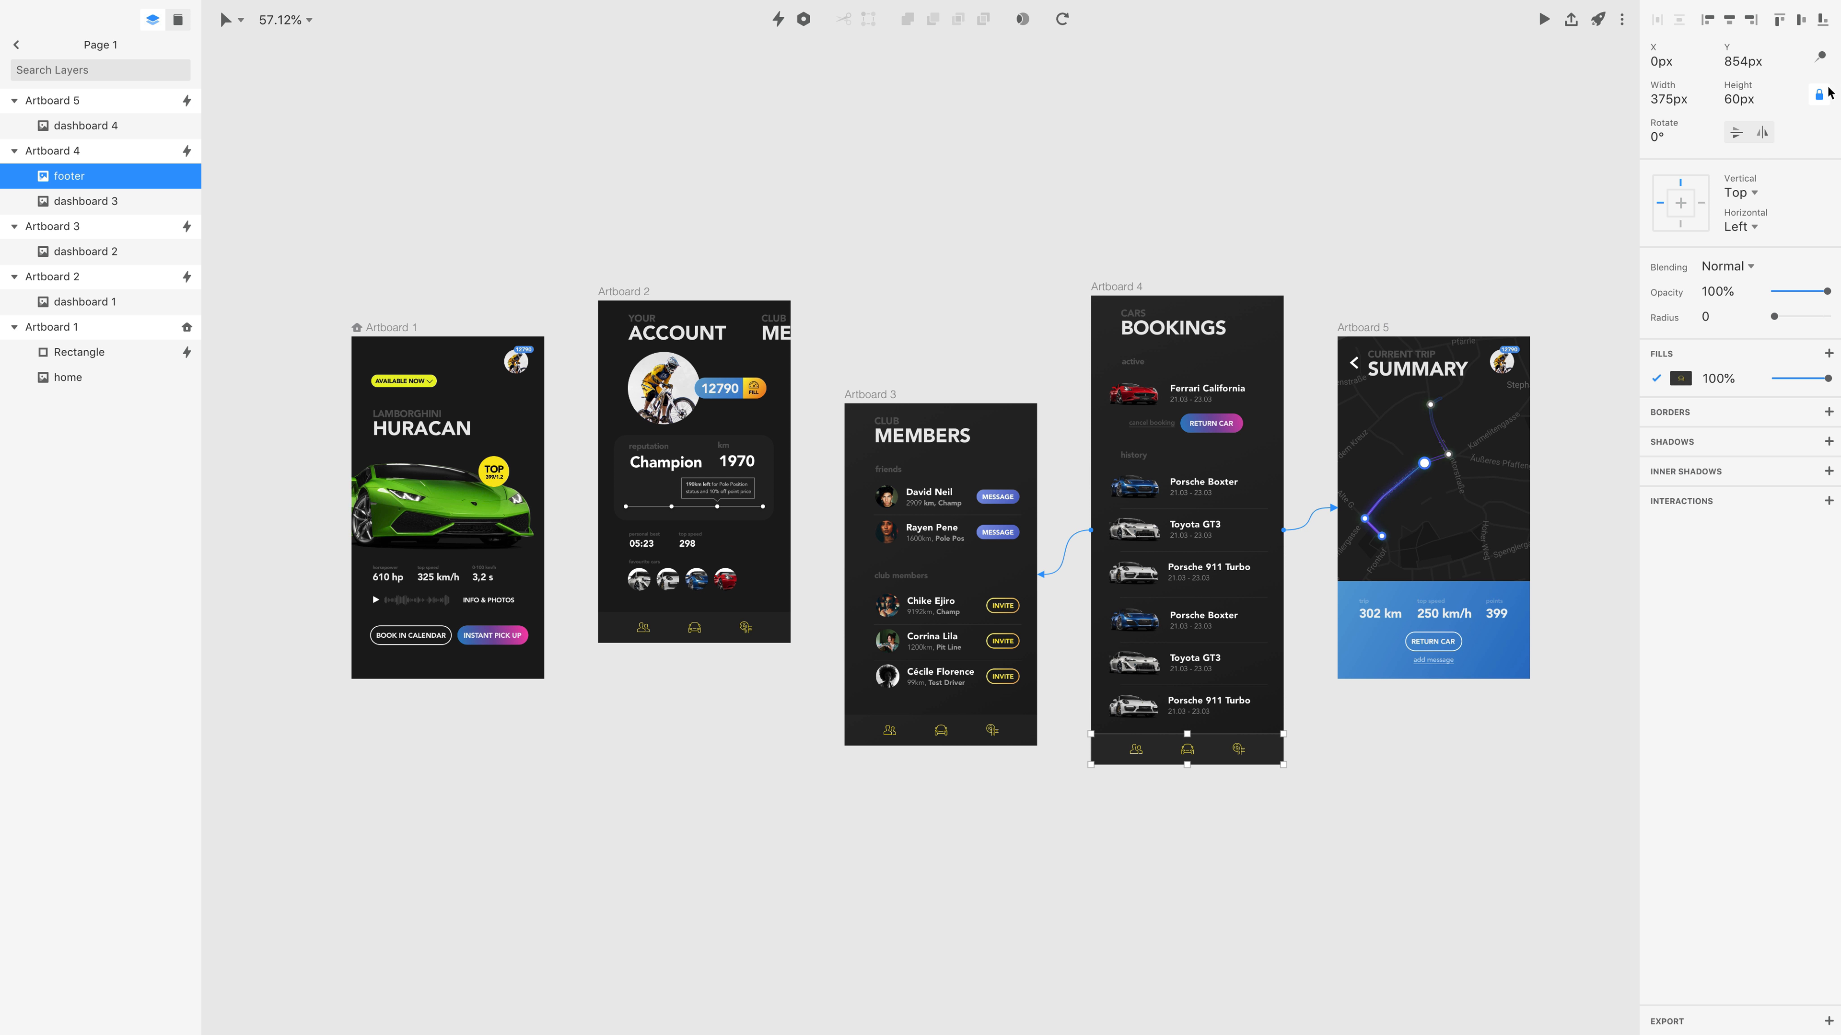
Fix the footer's position during scrolling and preview Artboard 4 while scrolling through the bookings.
click(1822, 57)
click(1543, 19)
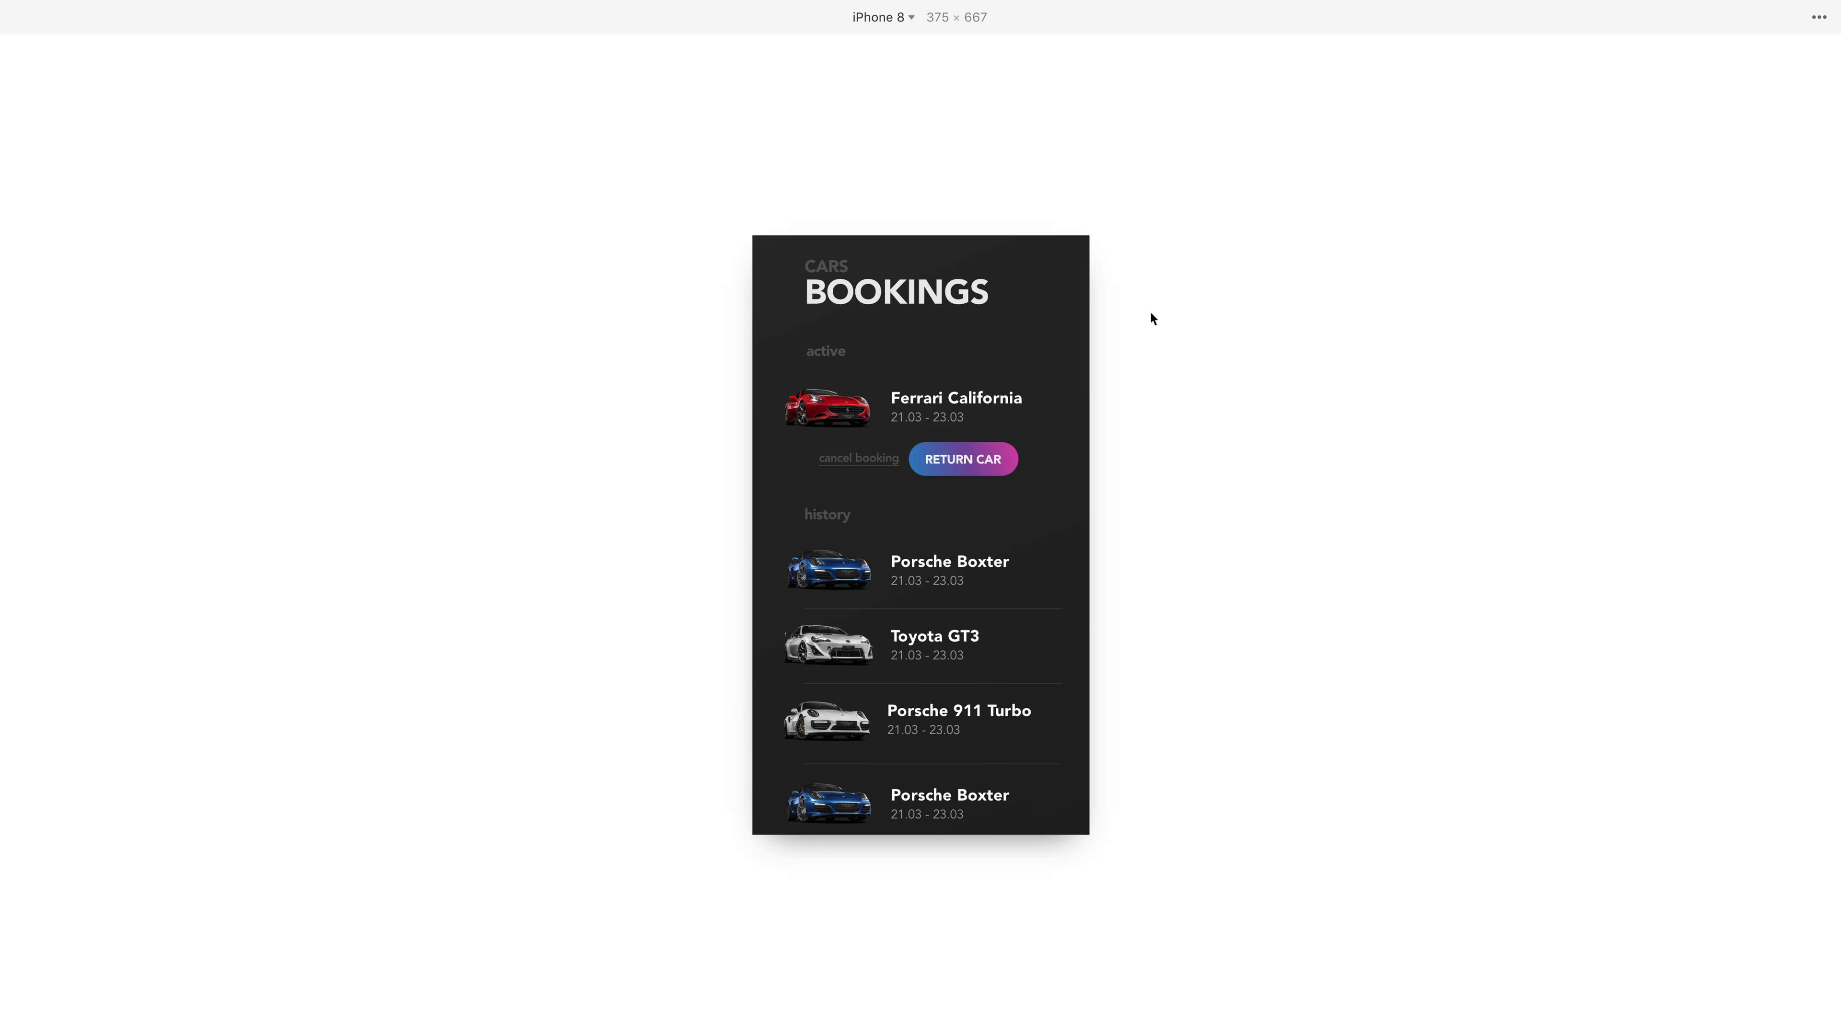
scroll(1025, 484, down, 3)
scroll(1025, 483, down, 1)
scroll(1026, 423, up, 5)
key(Escape)
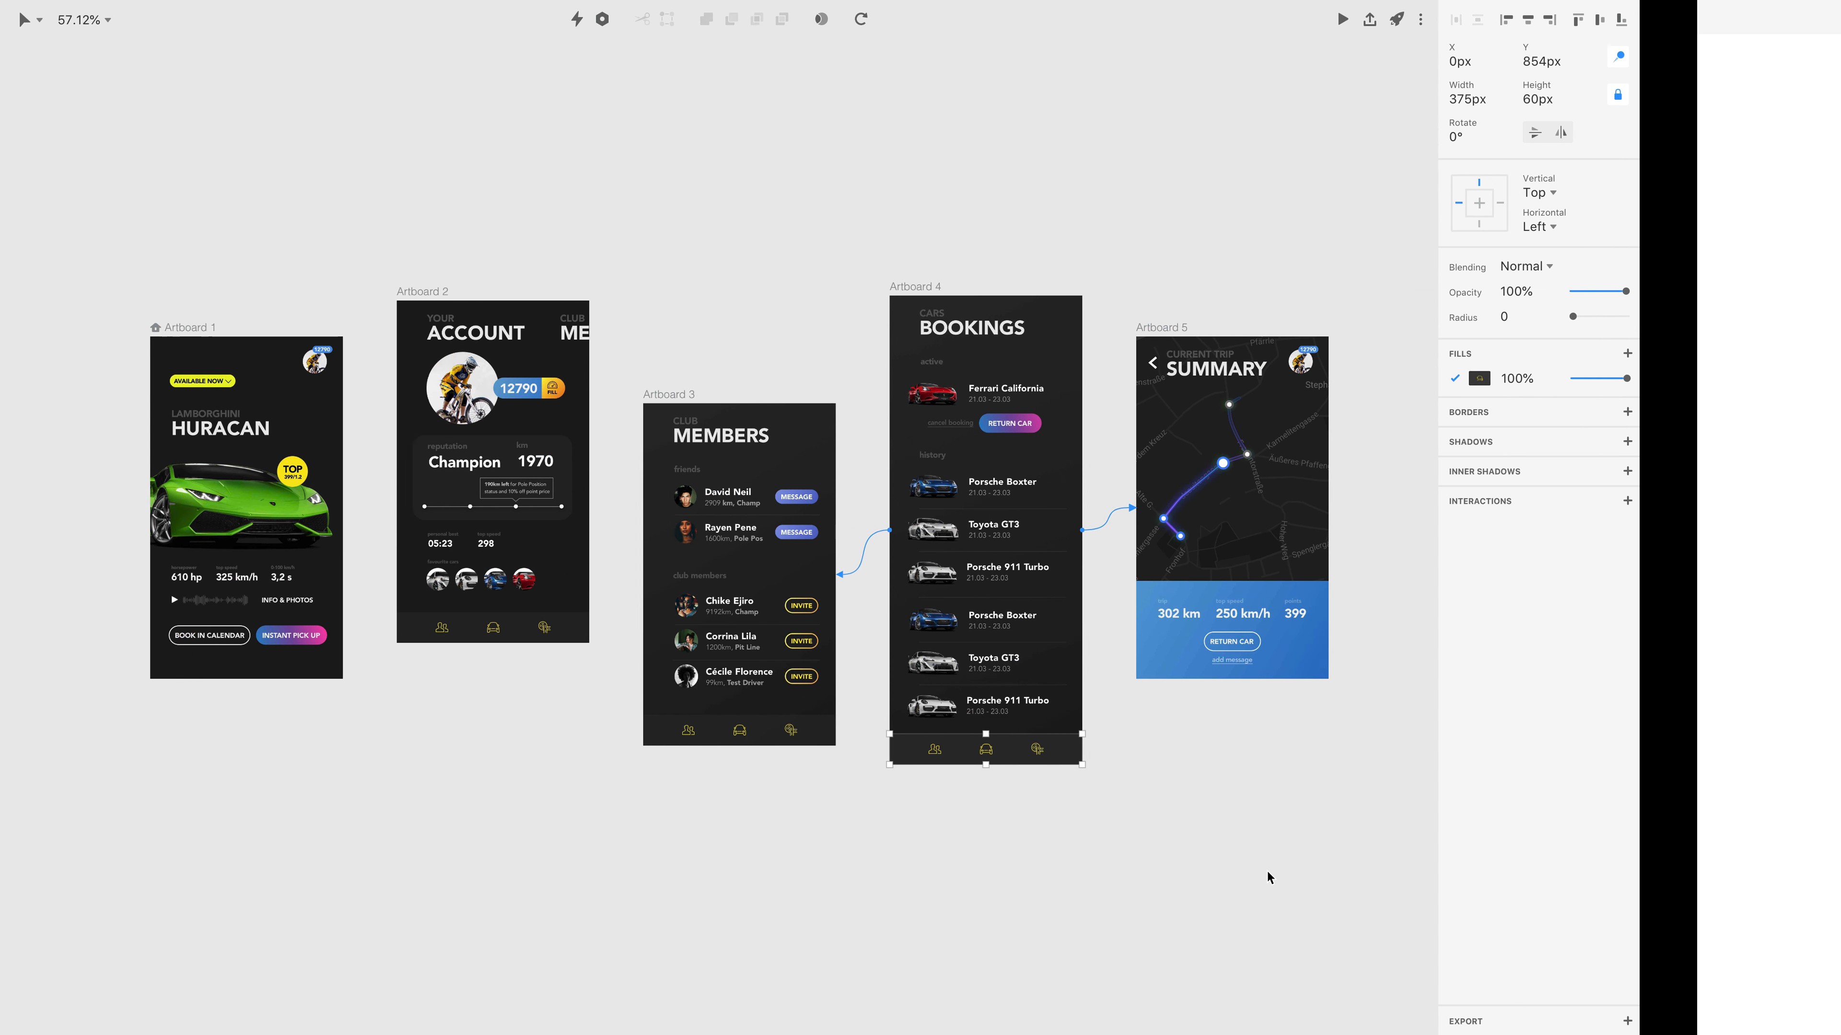
Move Artboard 4's footer up to the bottom of the iPhone 8 viewport by setting its Y position to 667 − 60 = 607 px.
drag(1221, 752, 1215, 599)
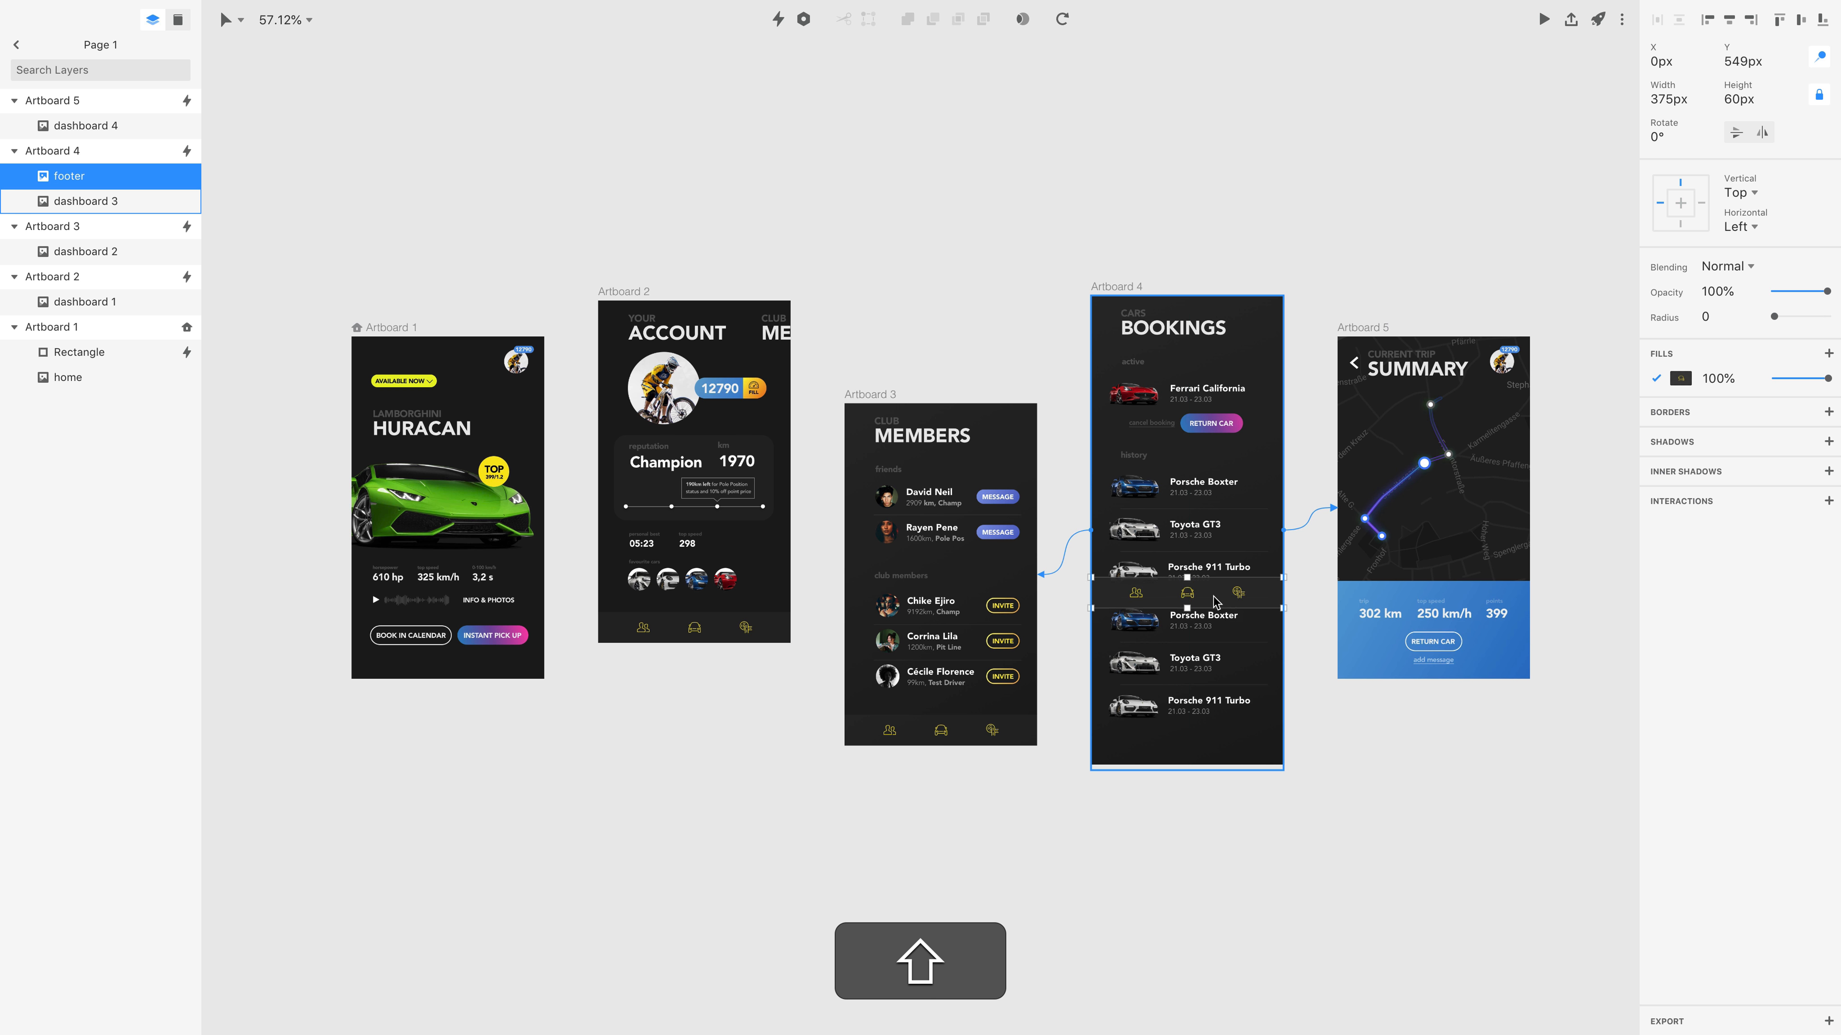
click(1376, 335)
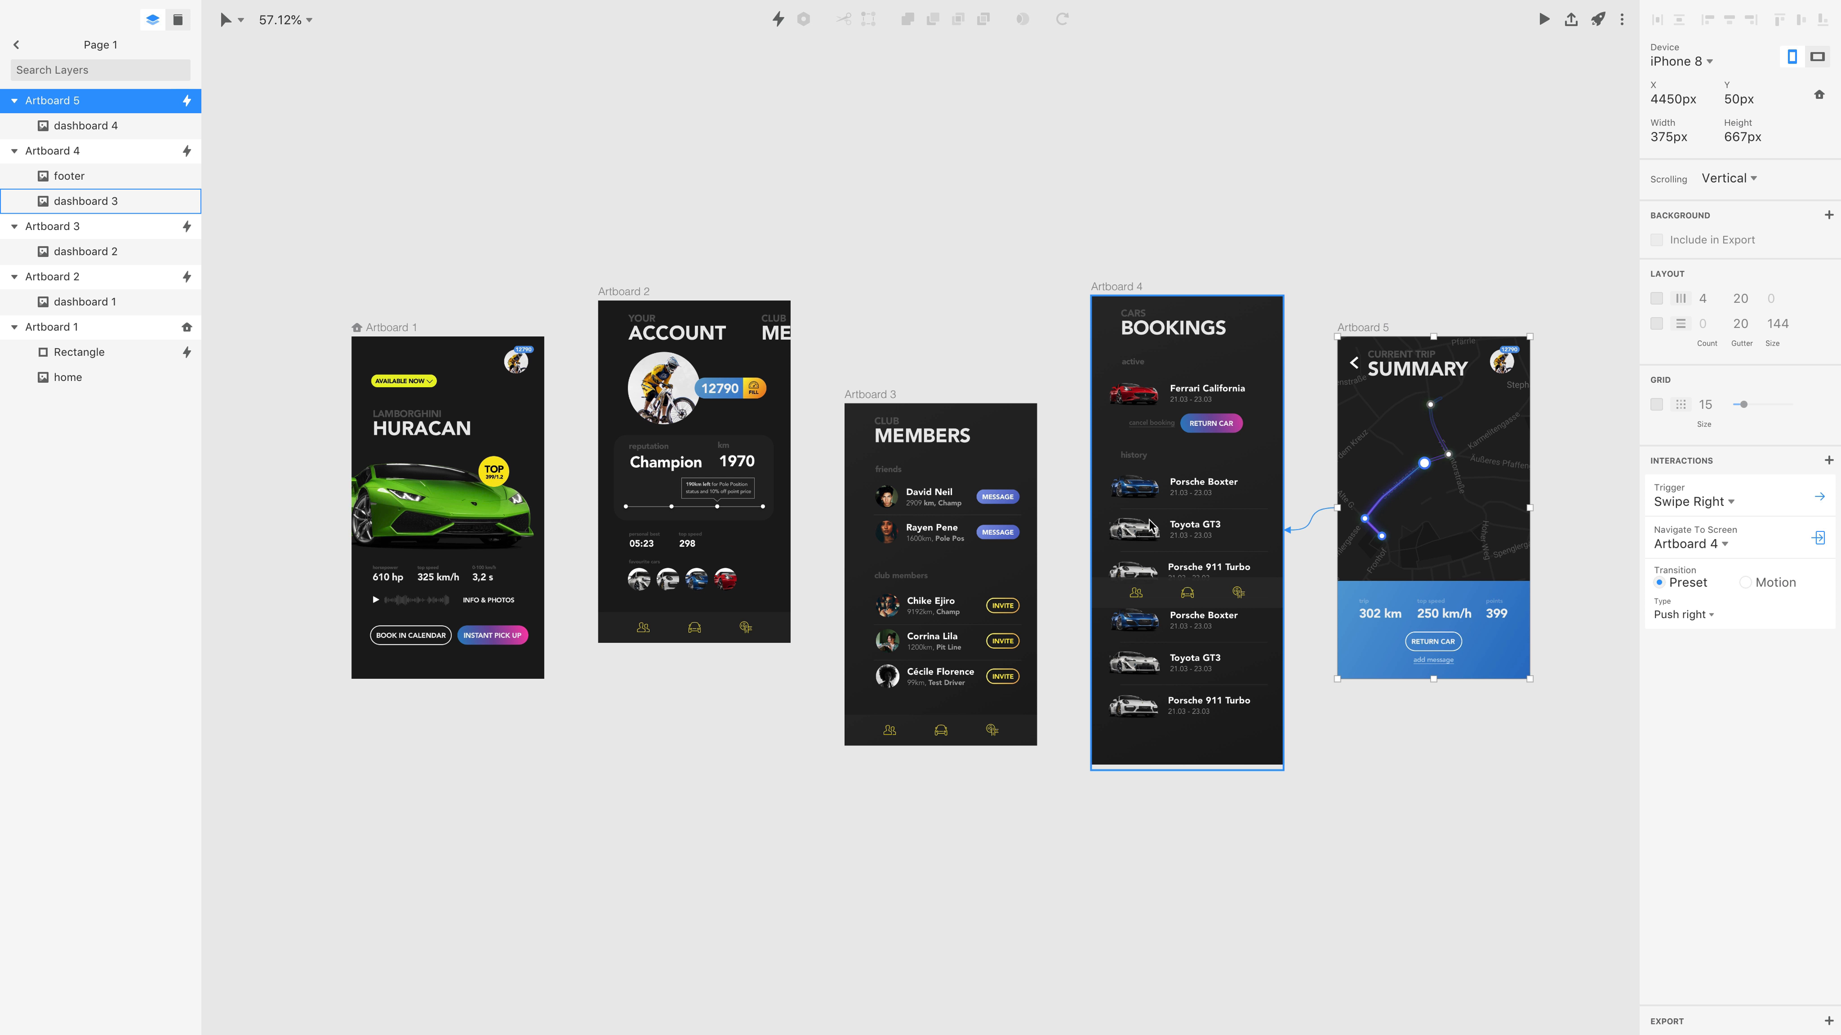
click(1186, 599)
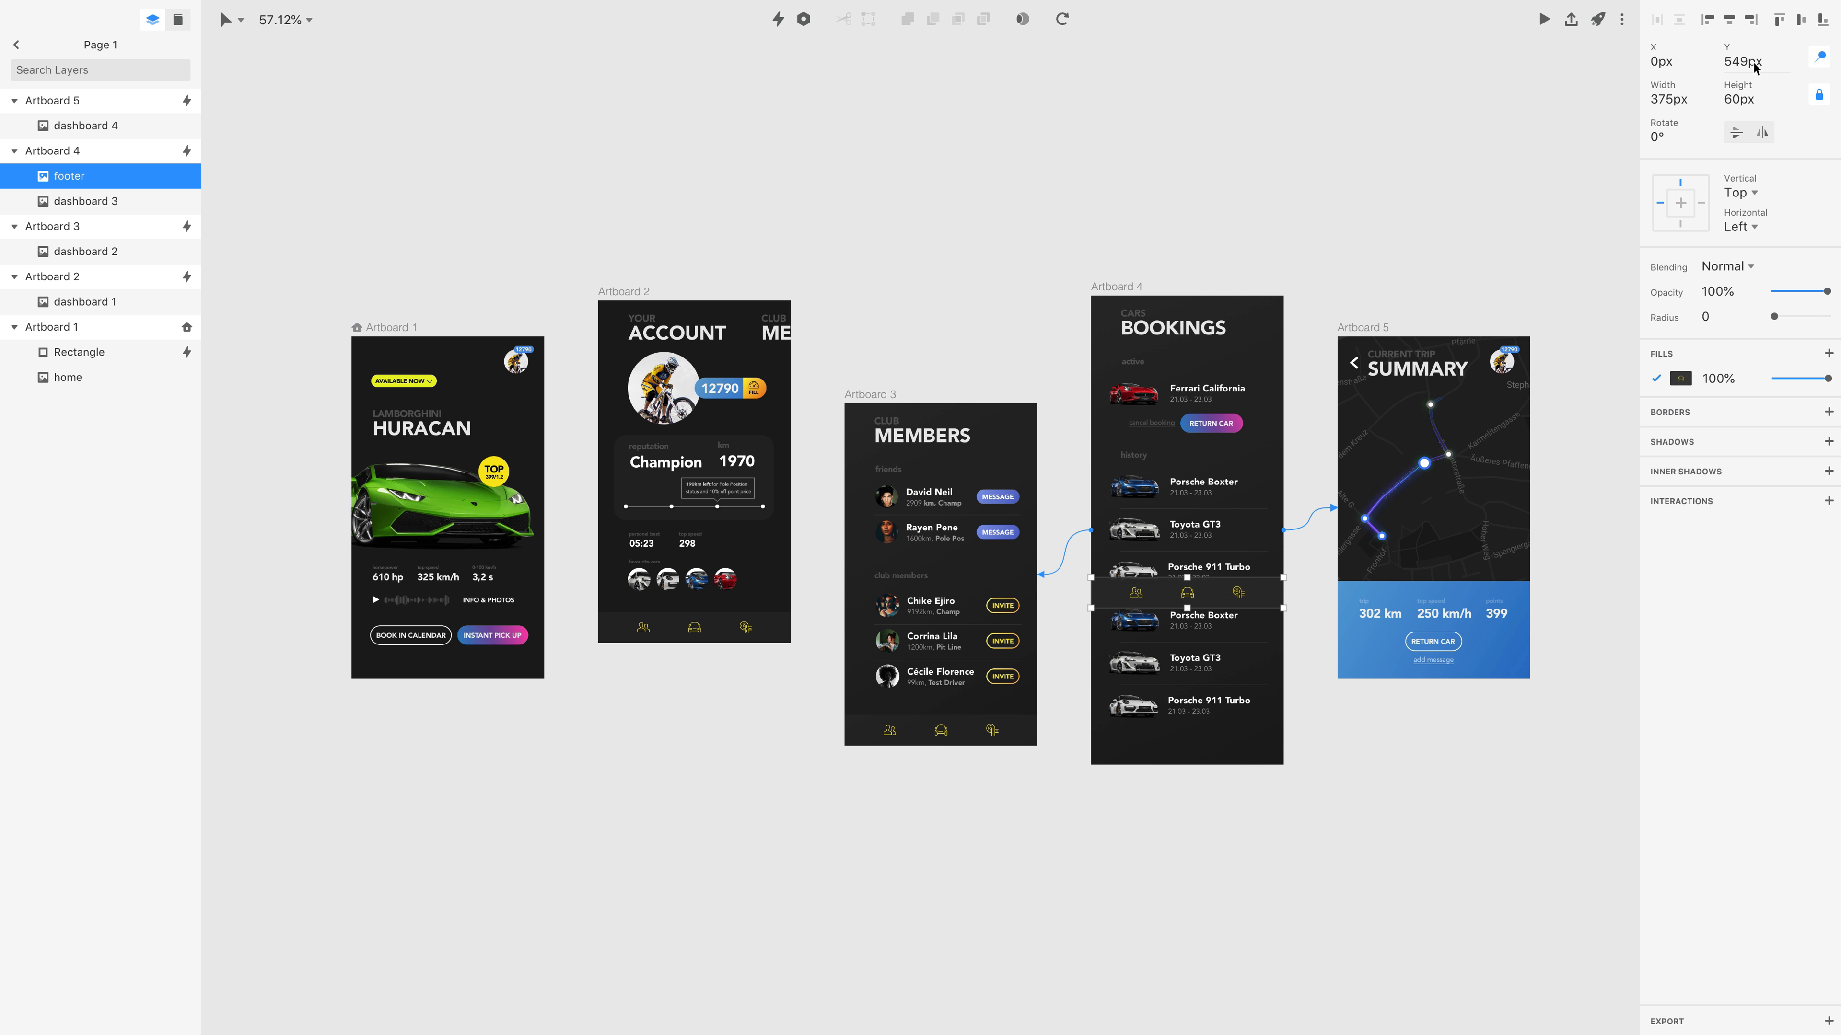
text(667)
key(Return)
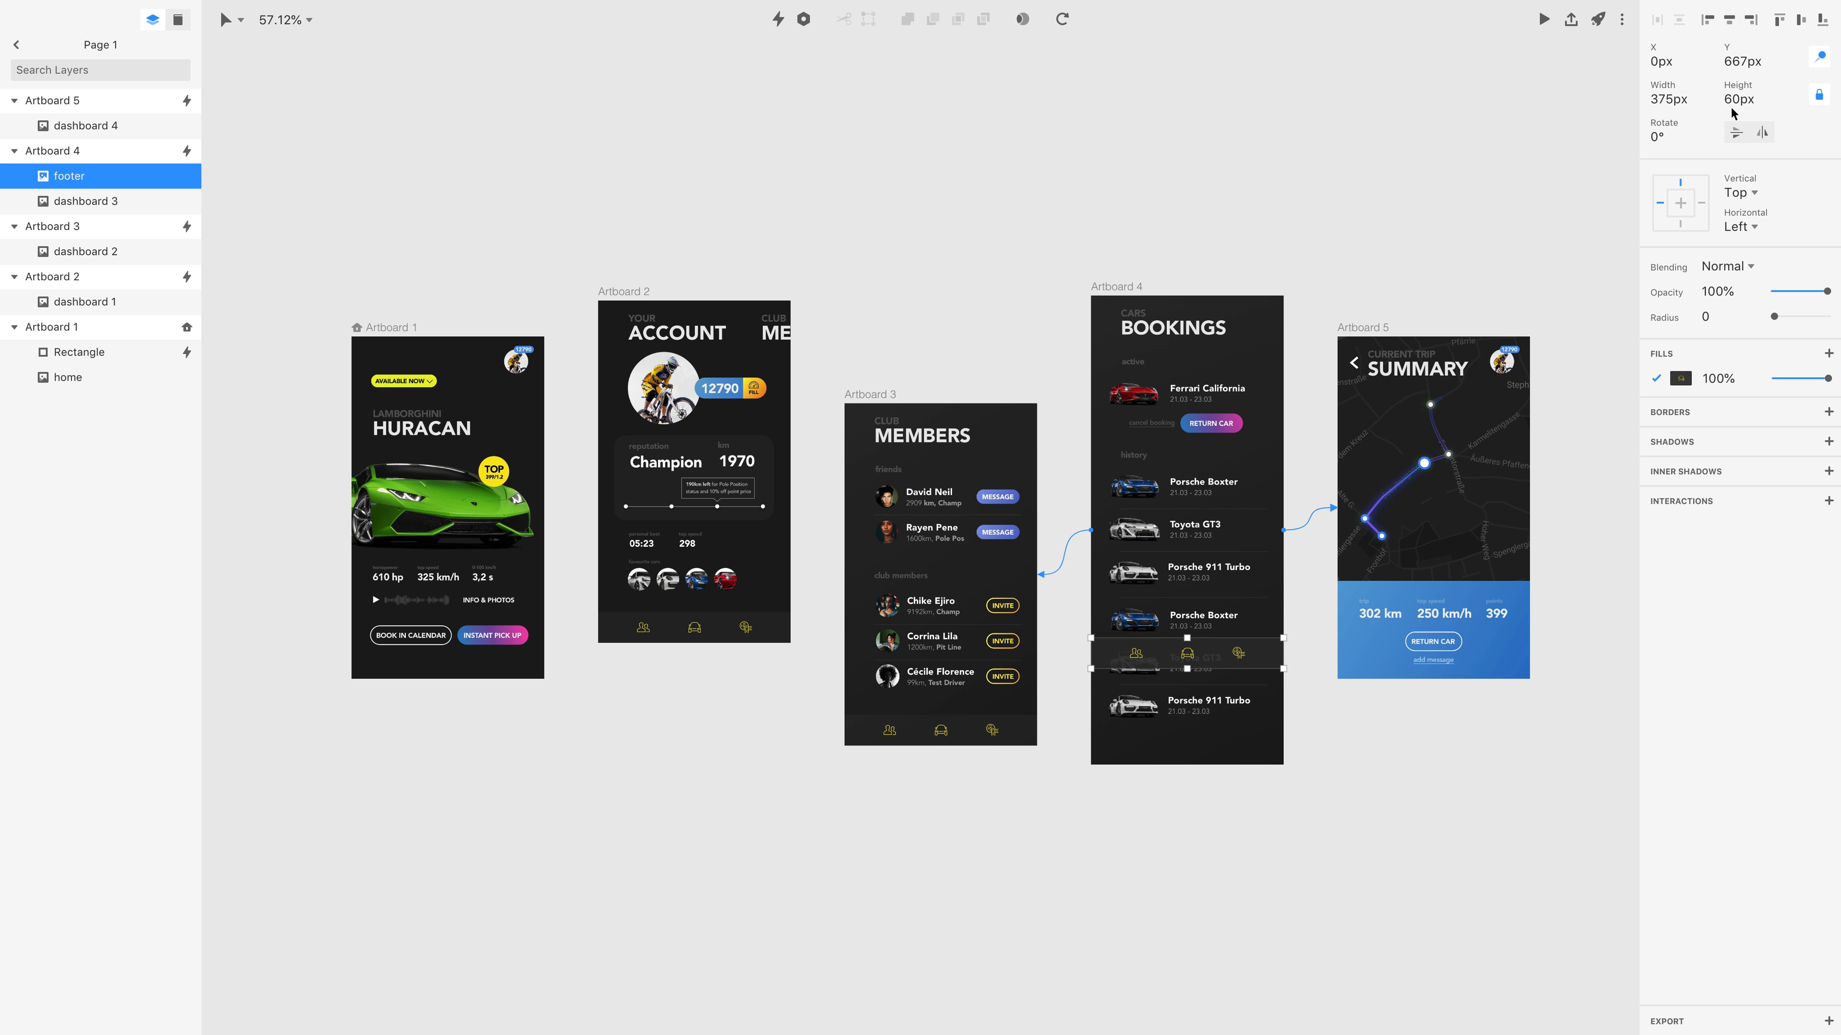
click(1754, 66)
text(-60)
key(Return)
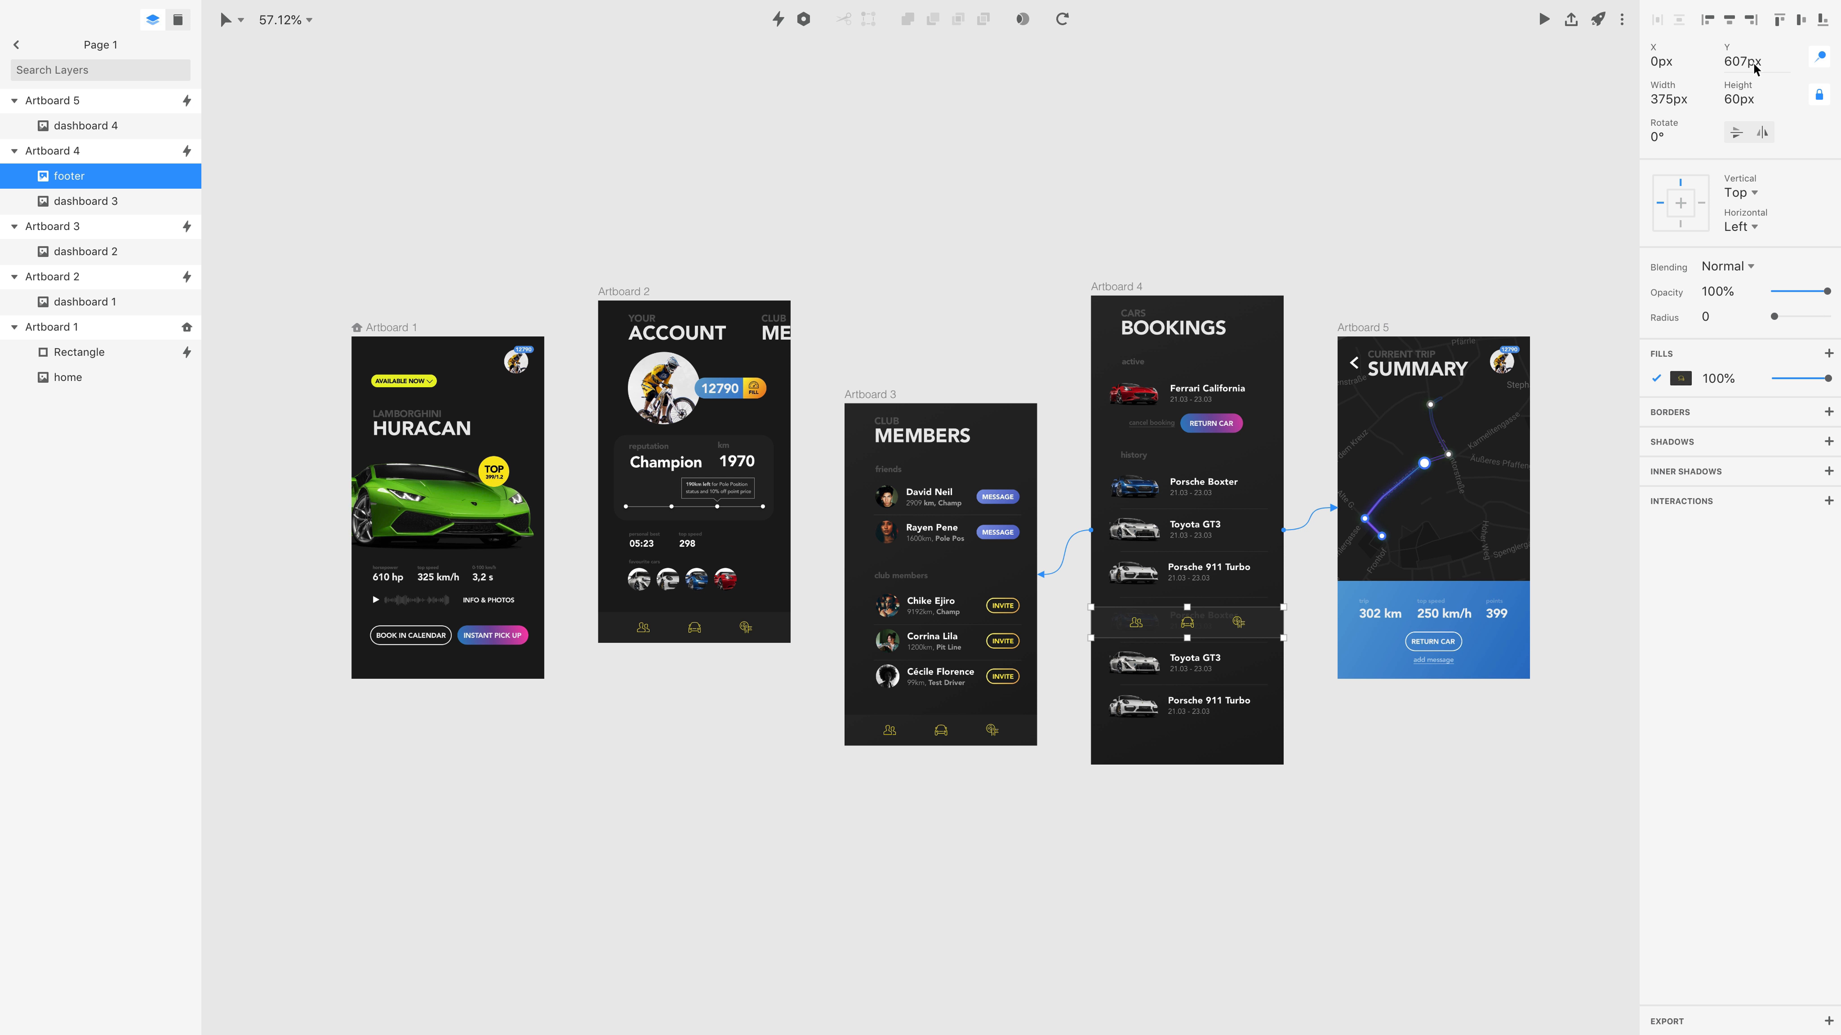
Preview Artboard 4 and scroll the bookings list down and up to check the fixed footer.
click(1121, 287)
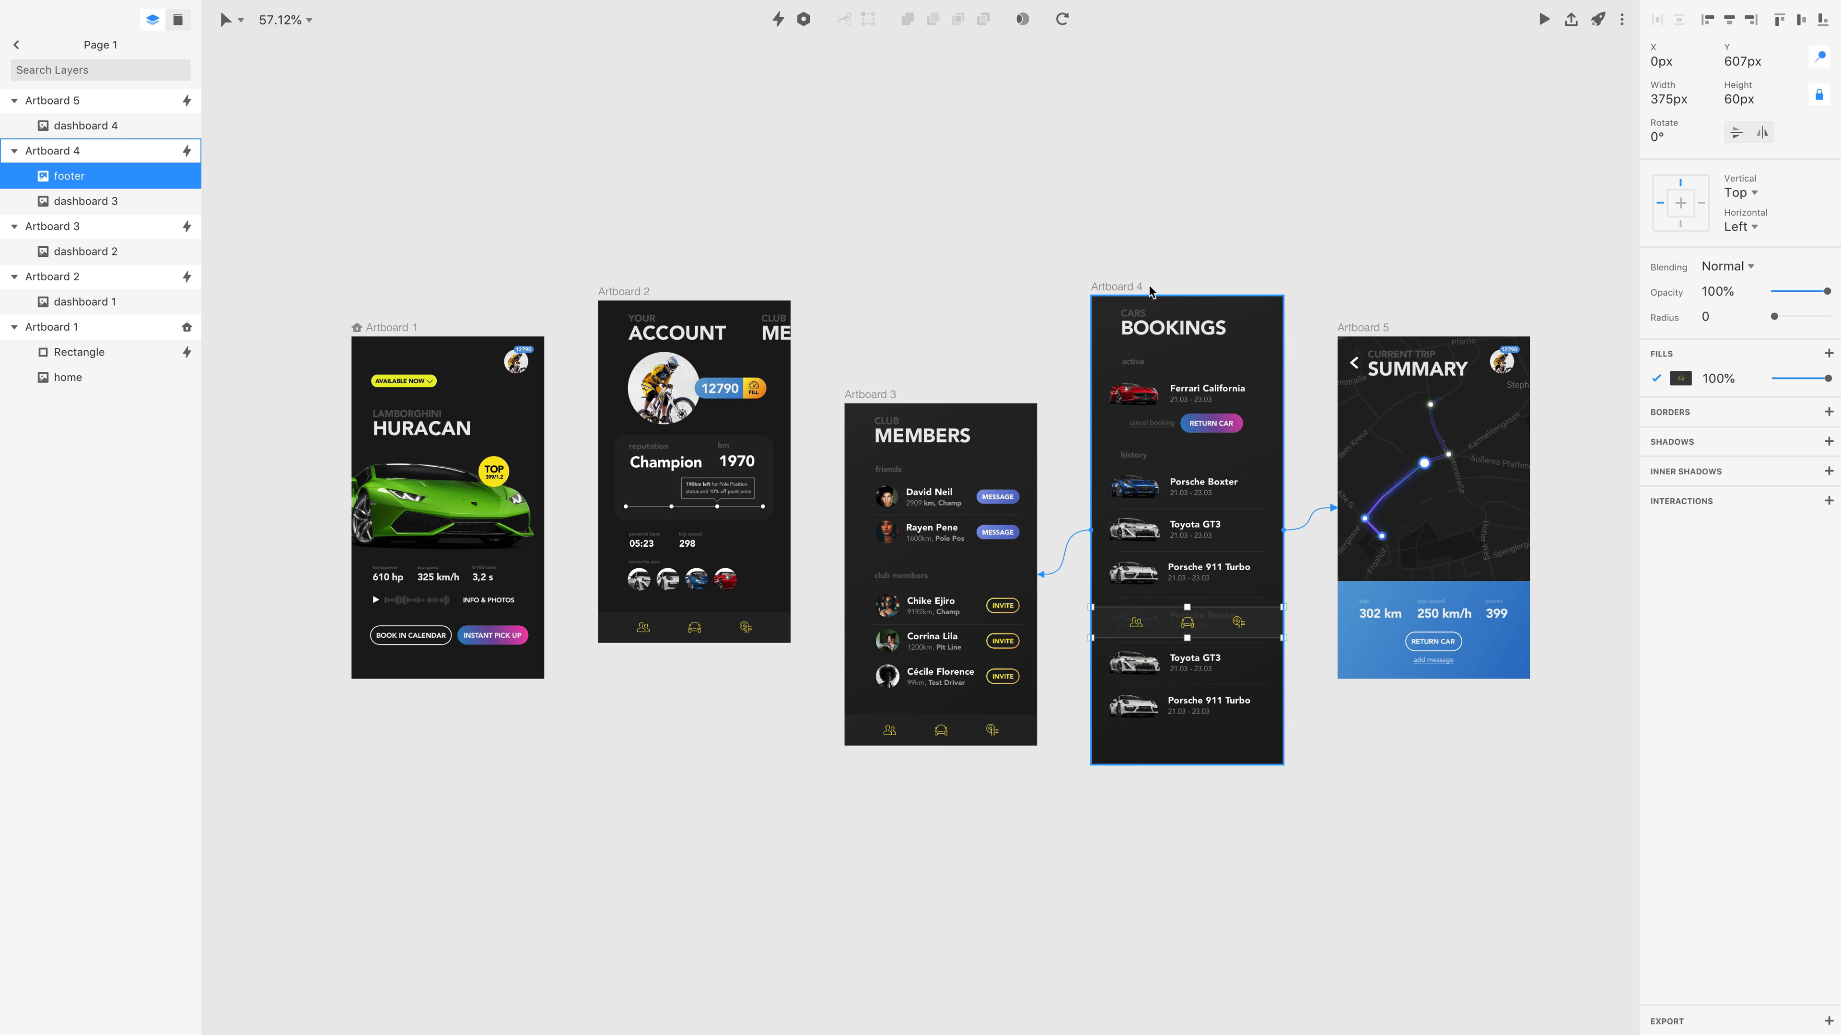
click(1544, 19)
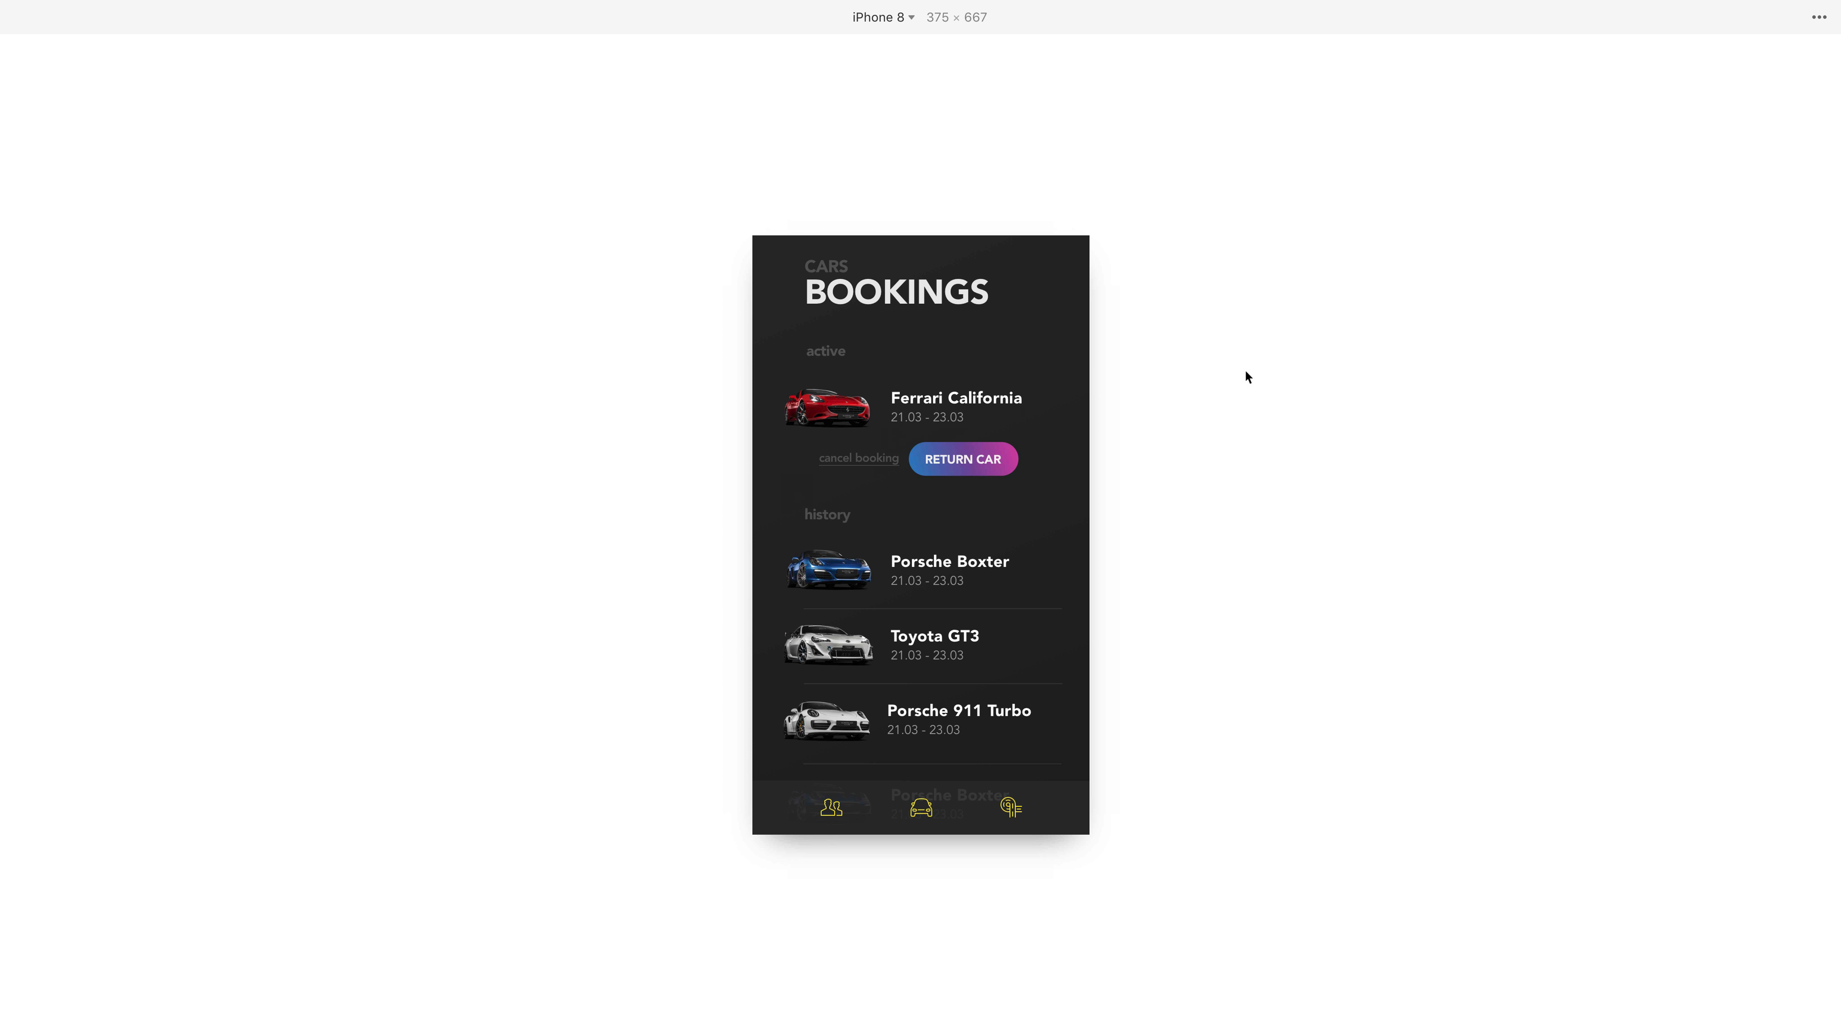
scroll(941, 652, down, 5)
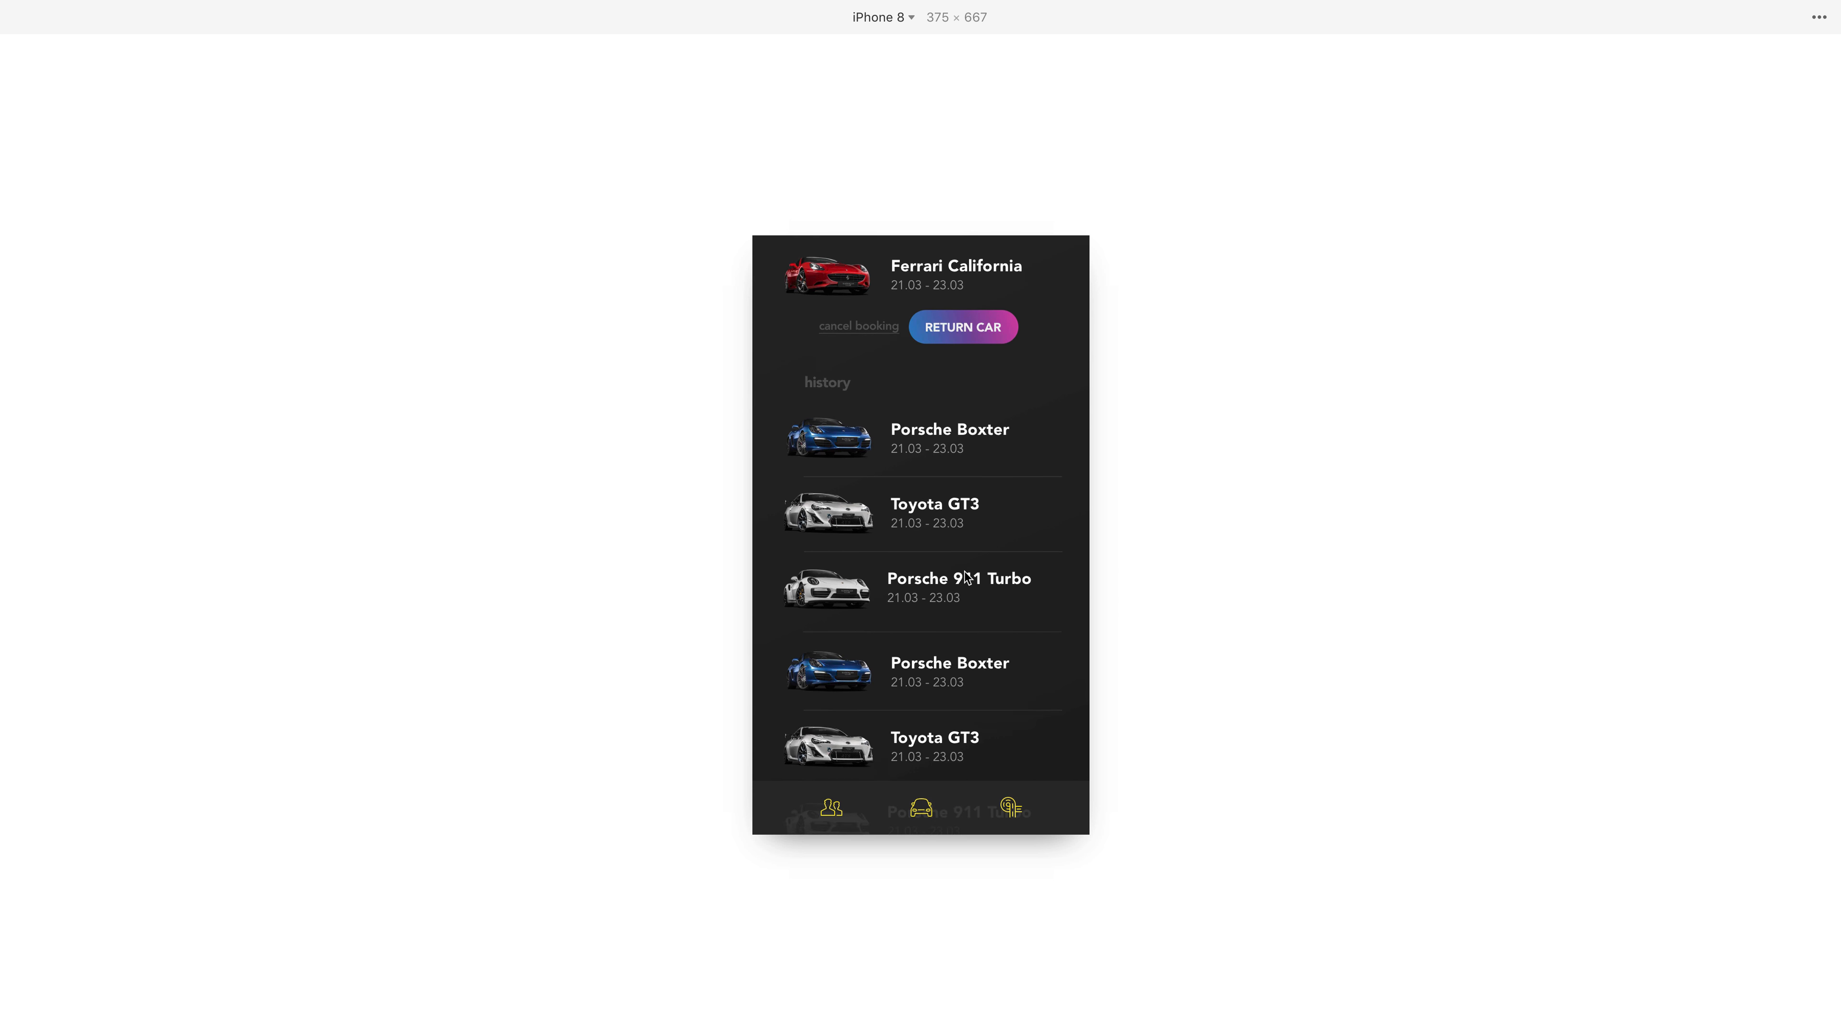
scroll(944, 510, up, 5)
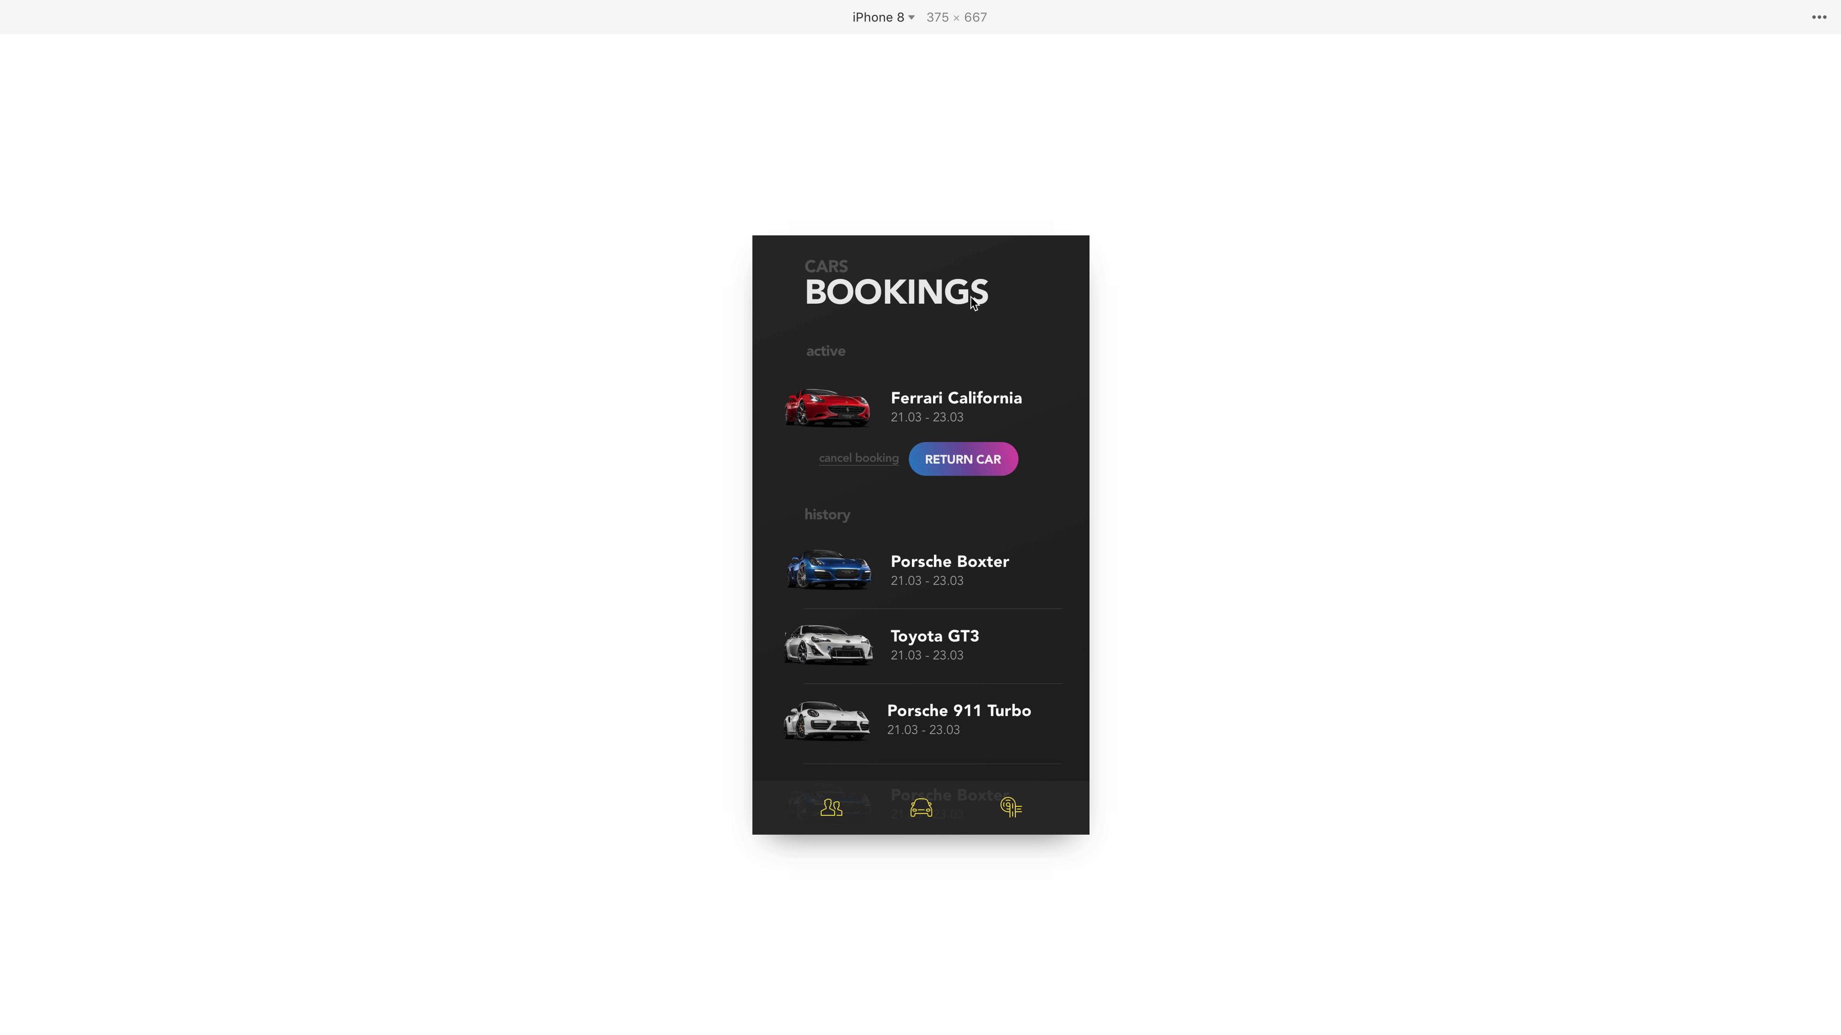
scroll(951, 395, down, 3)
scroll(920, 477, up, 3)
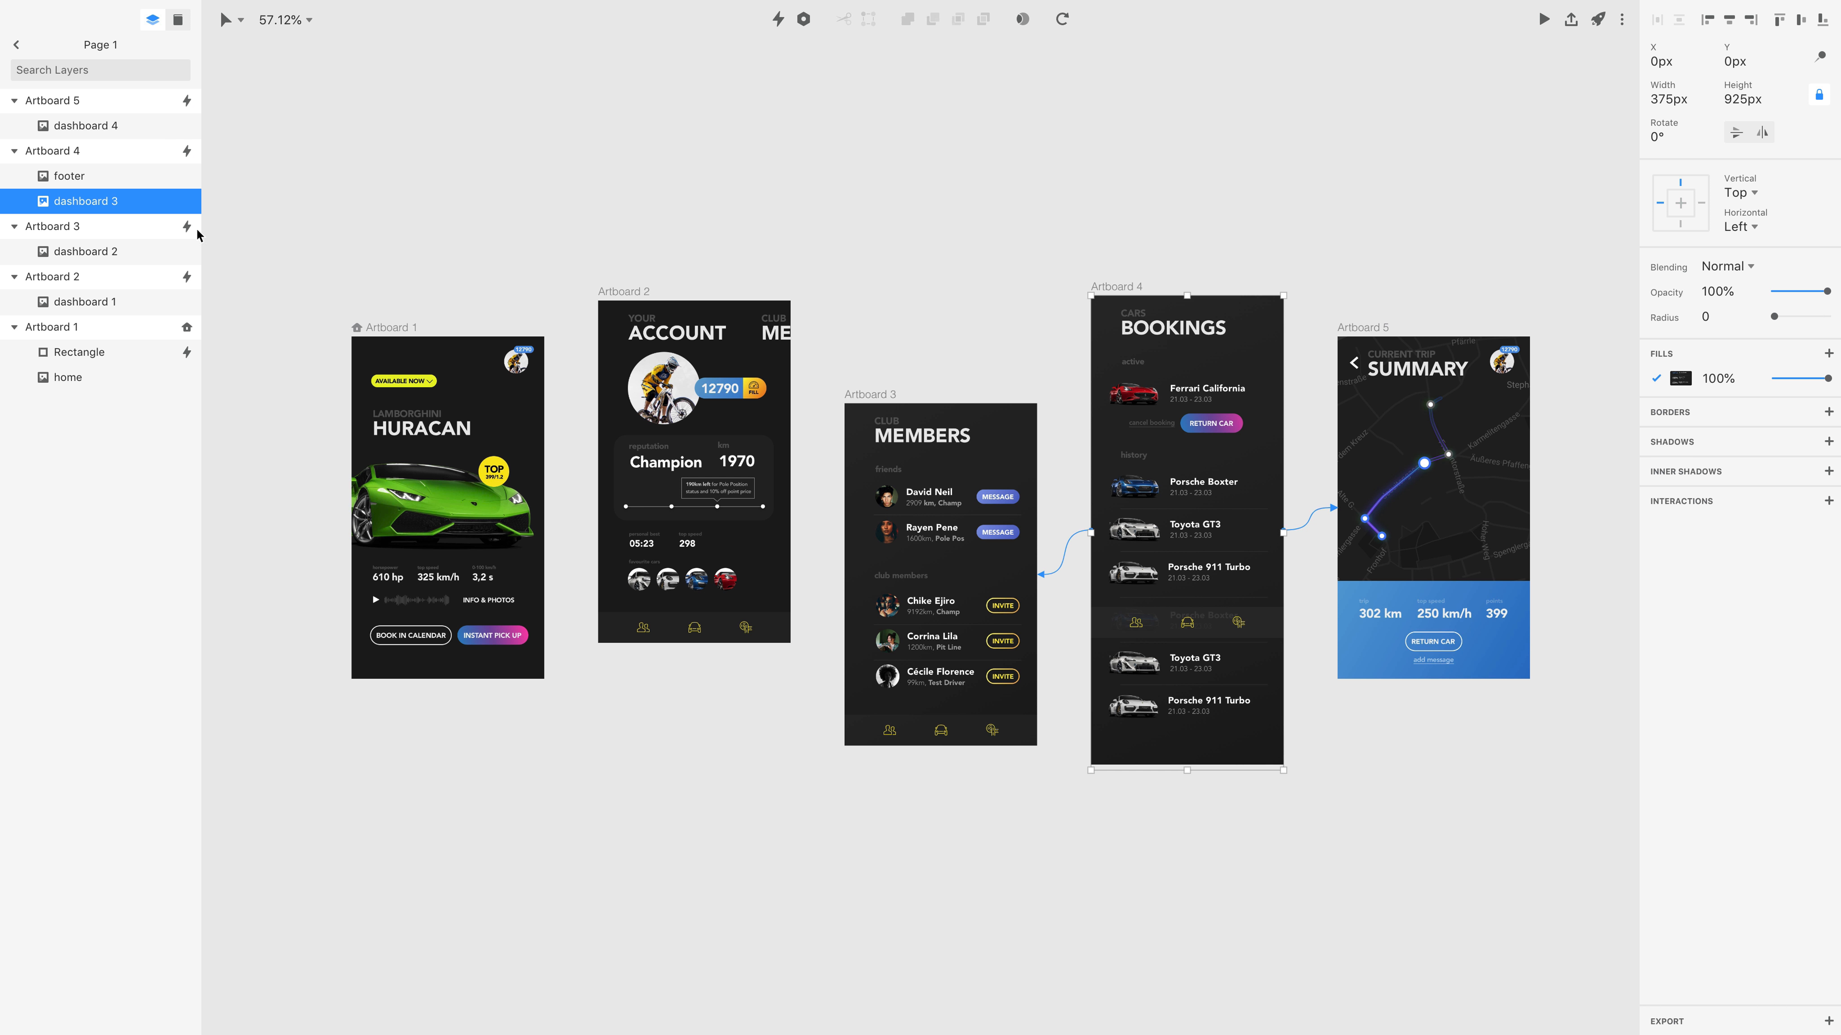
Duplicate the dashboard 3 layer in Artboard 4 and draw a rectangle about 376 × 103 px over the Bookings header.
key(super+d)
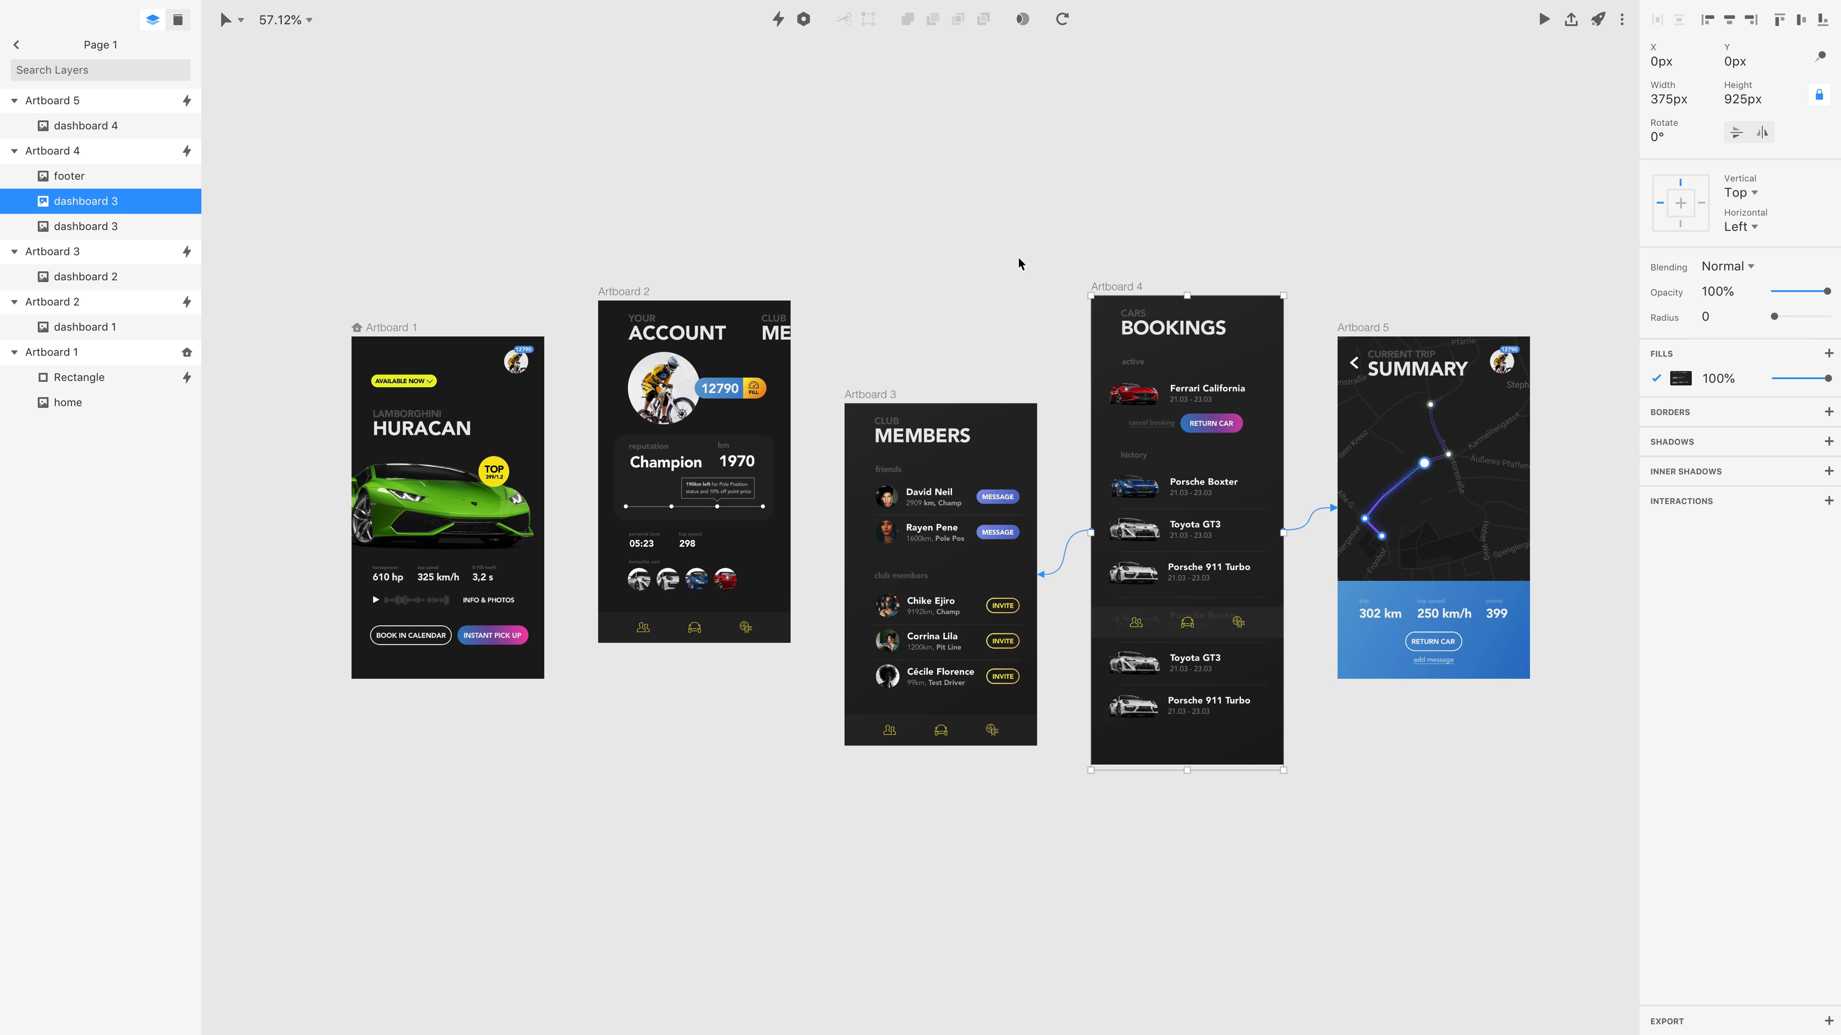
key(r)
drag(1091, 297, 1285, 345)
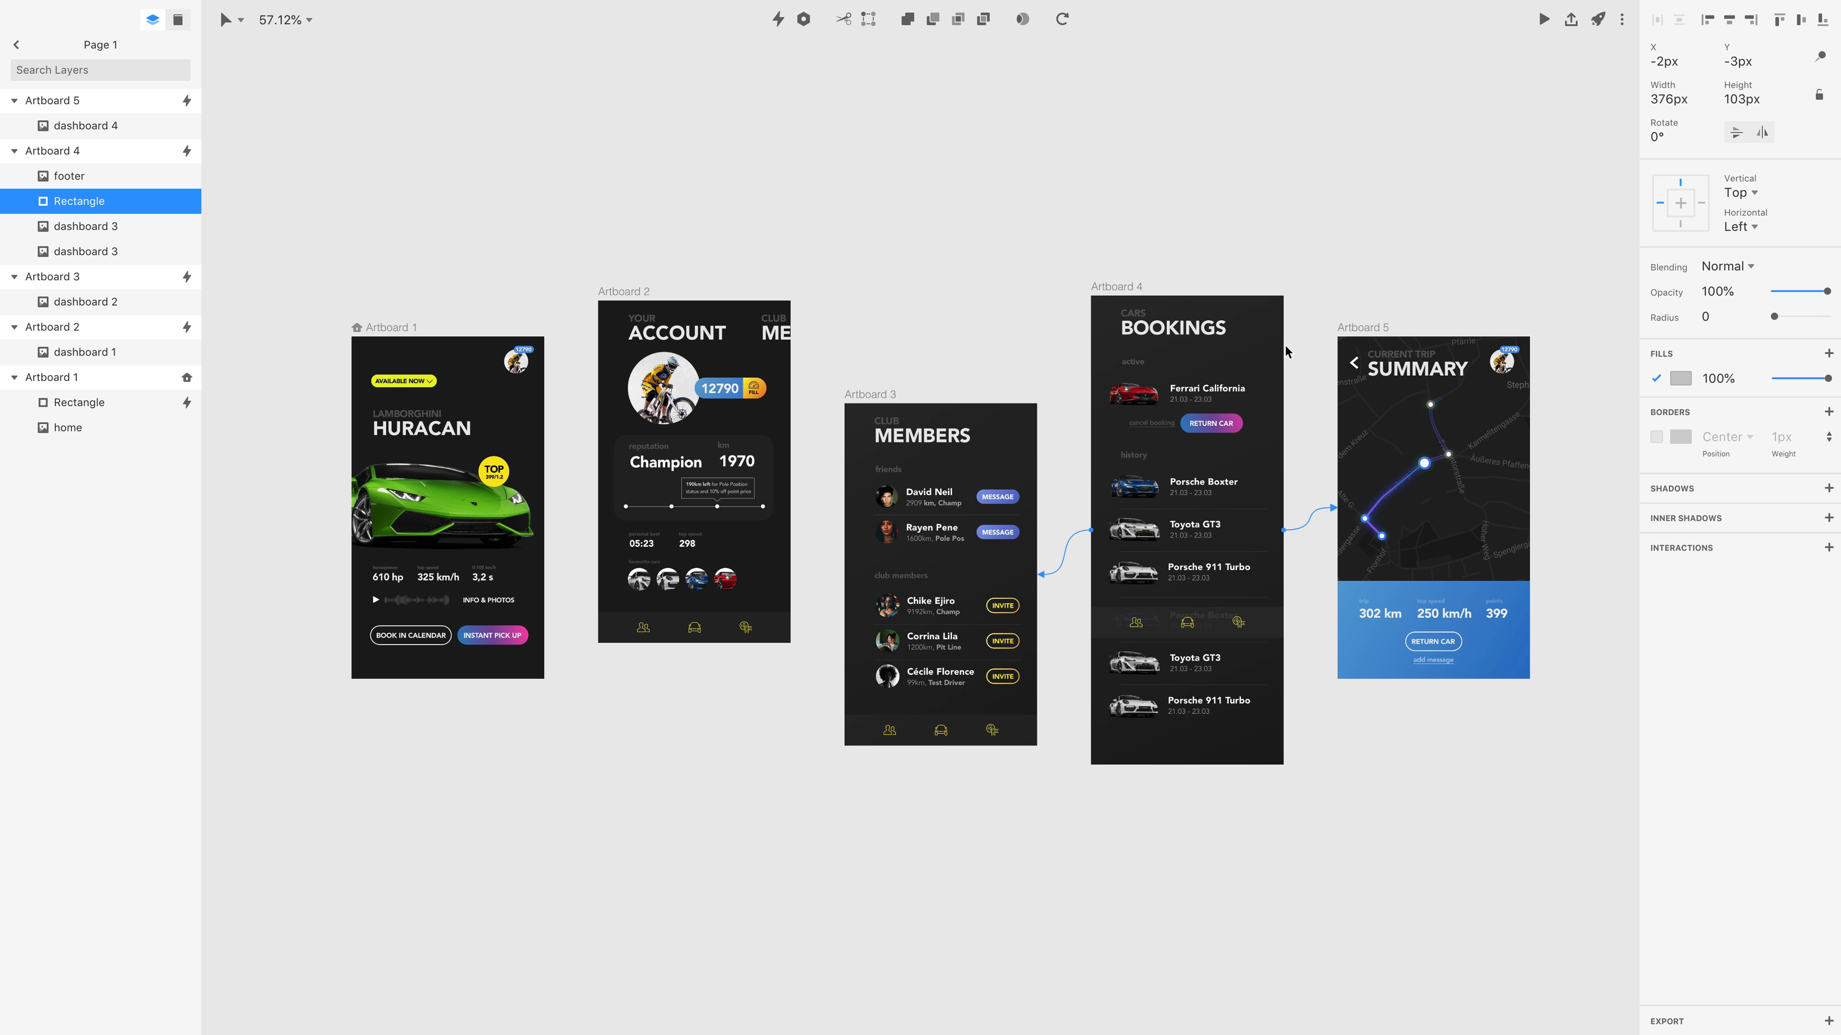
Move the Rectangle below the duplicate dashboard 3 layer in Artboard 4, group the two layers and expand the group.
drag(81, 205, 95, 239)
super+click(88, 197)
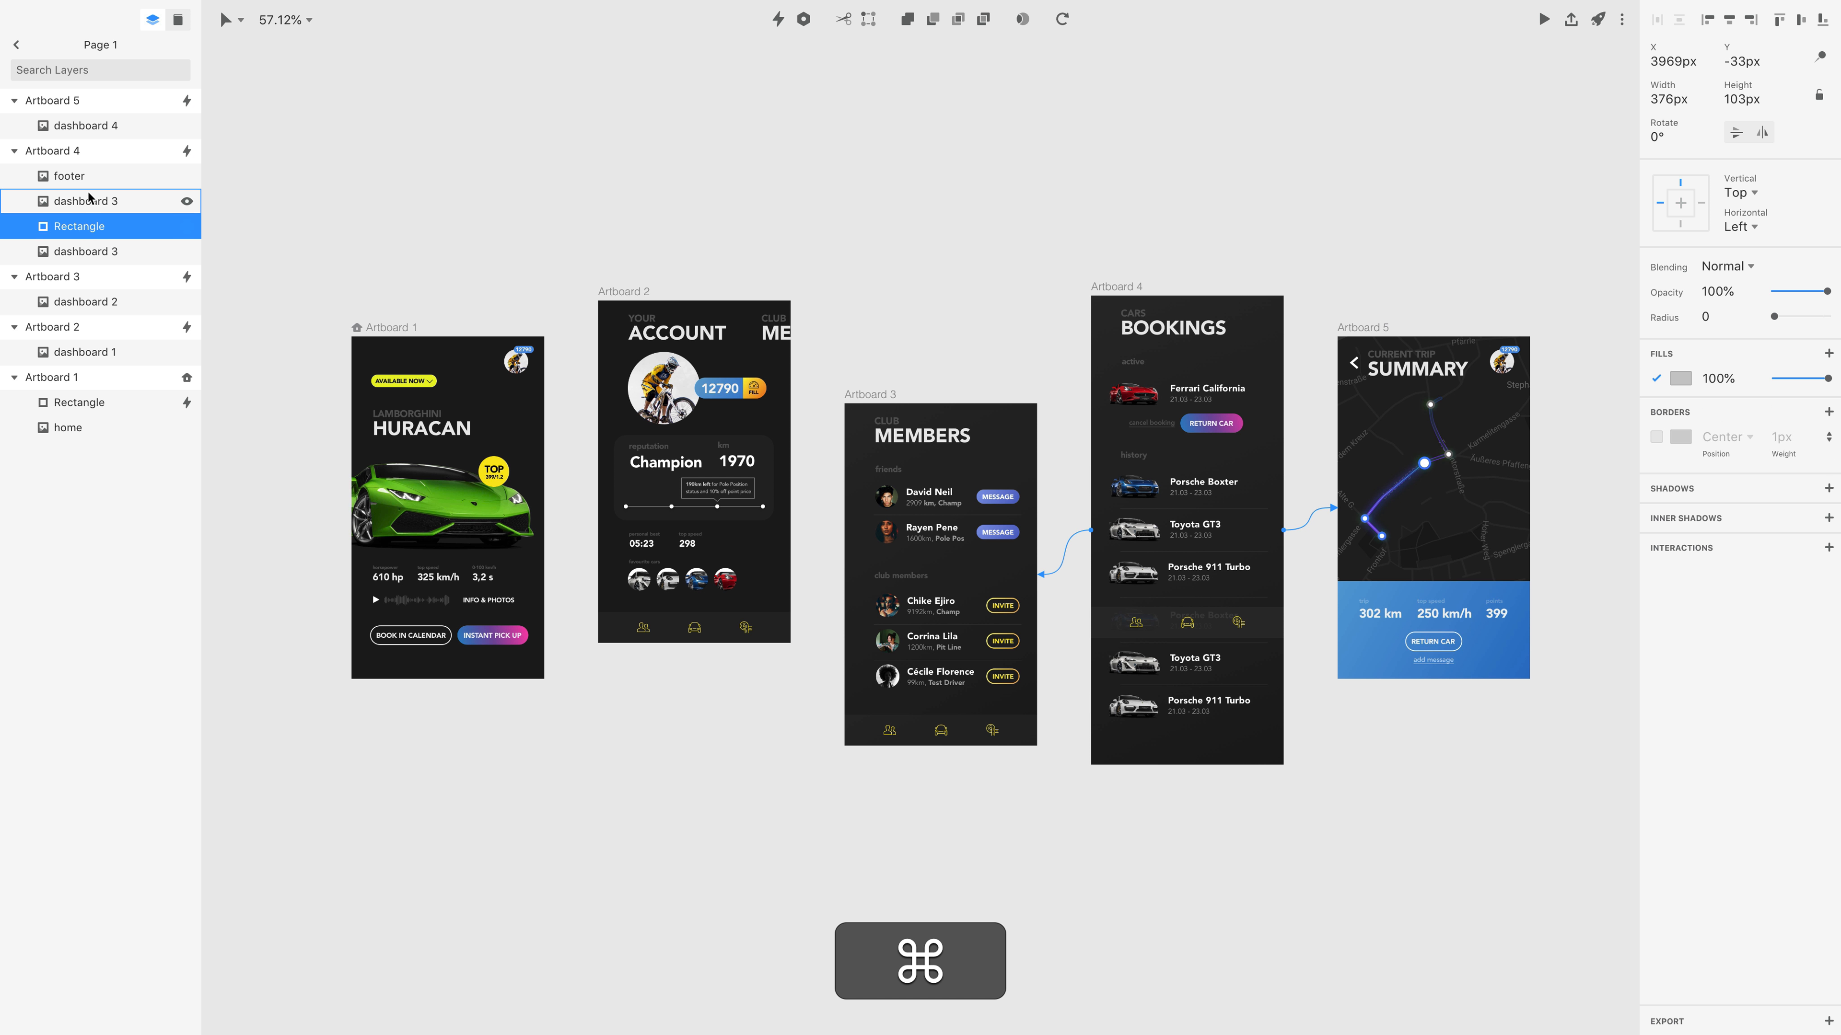
key(super+g)
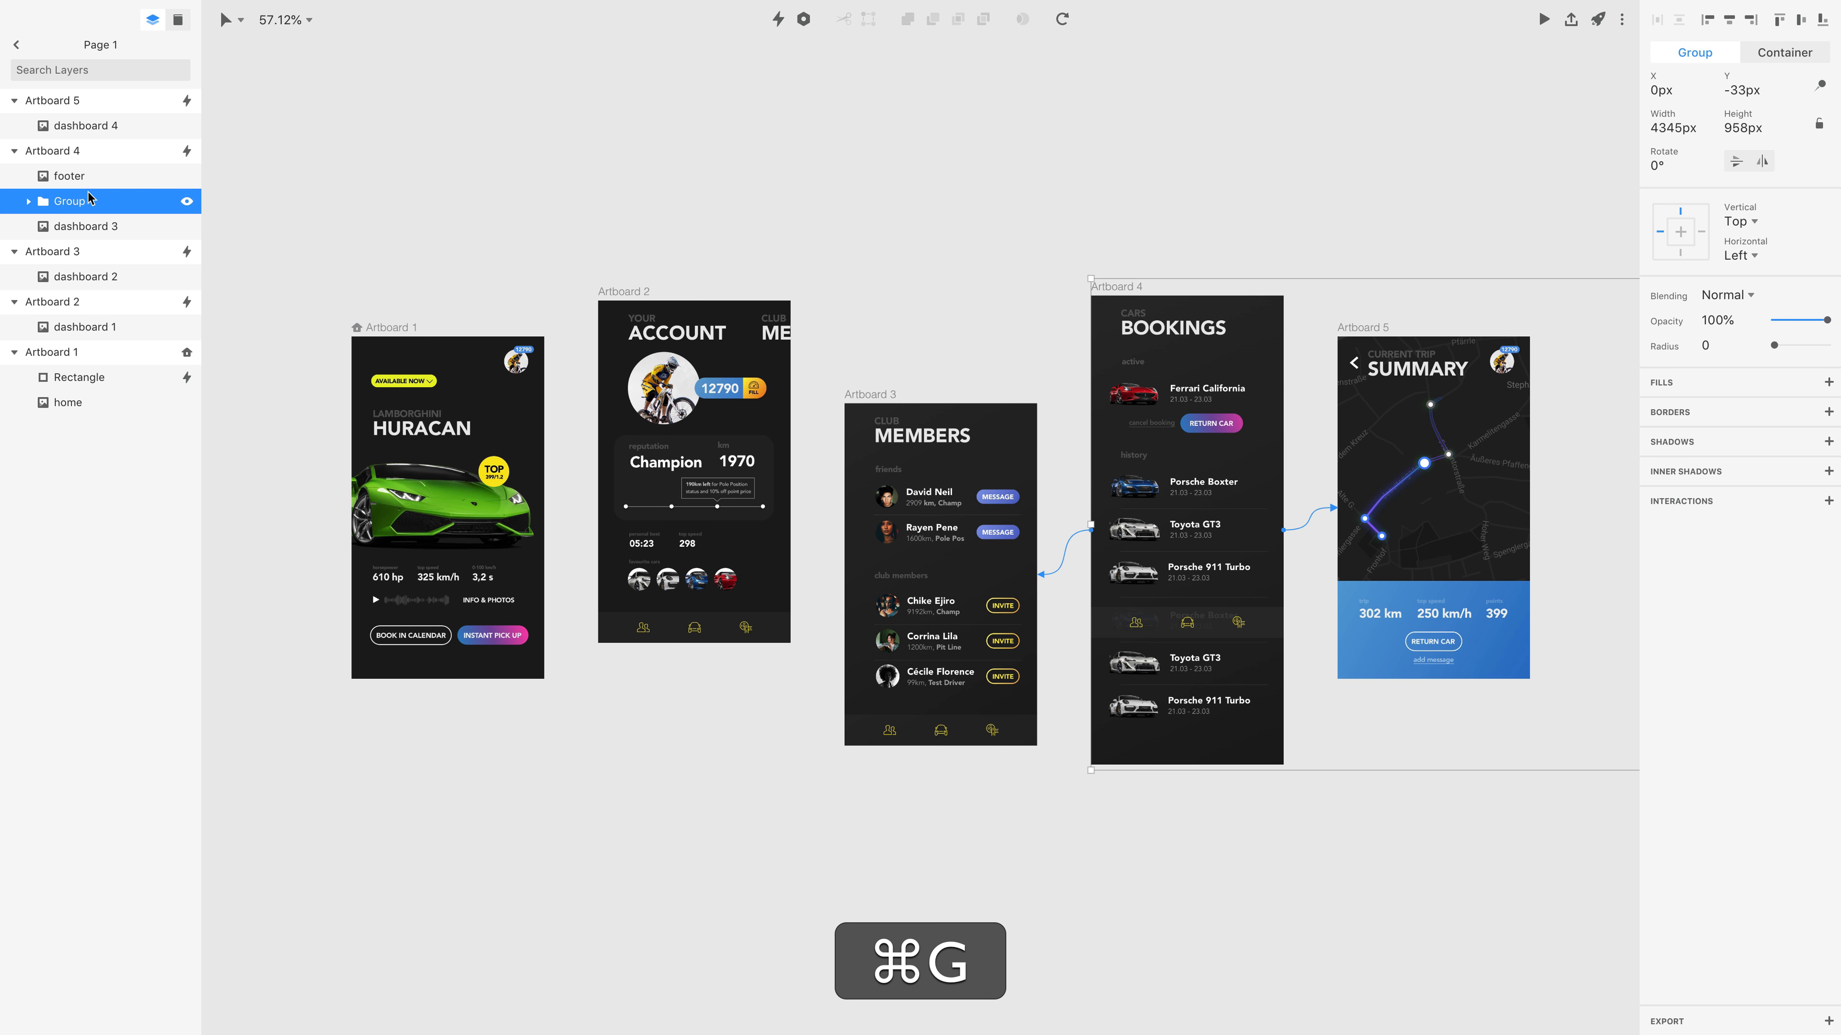
click(29, 201)
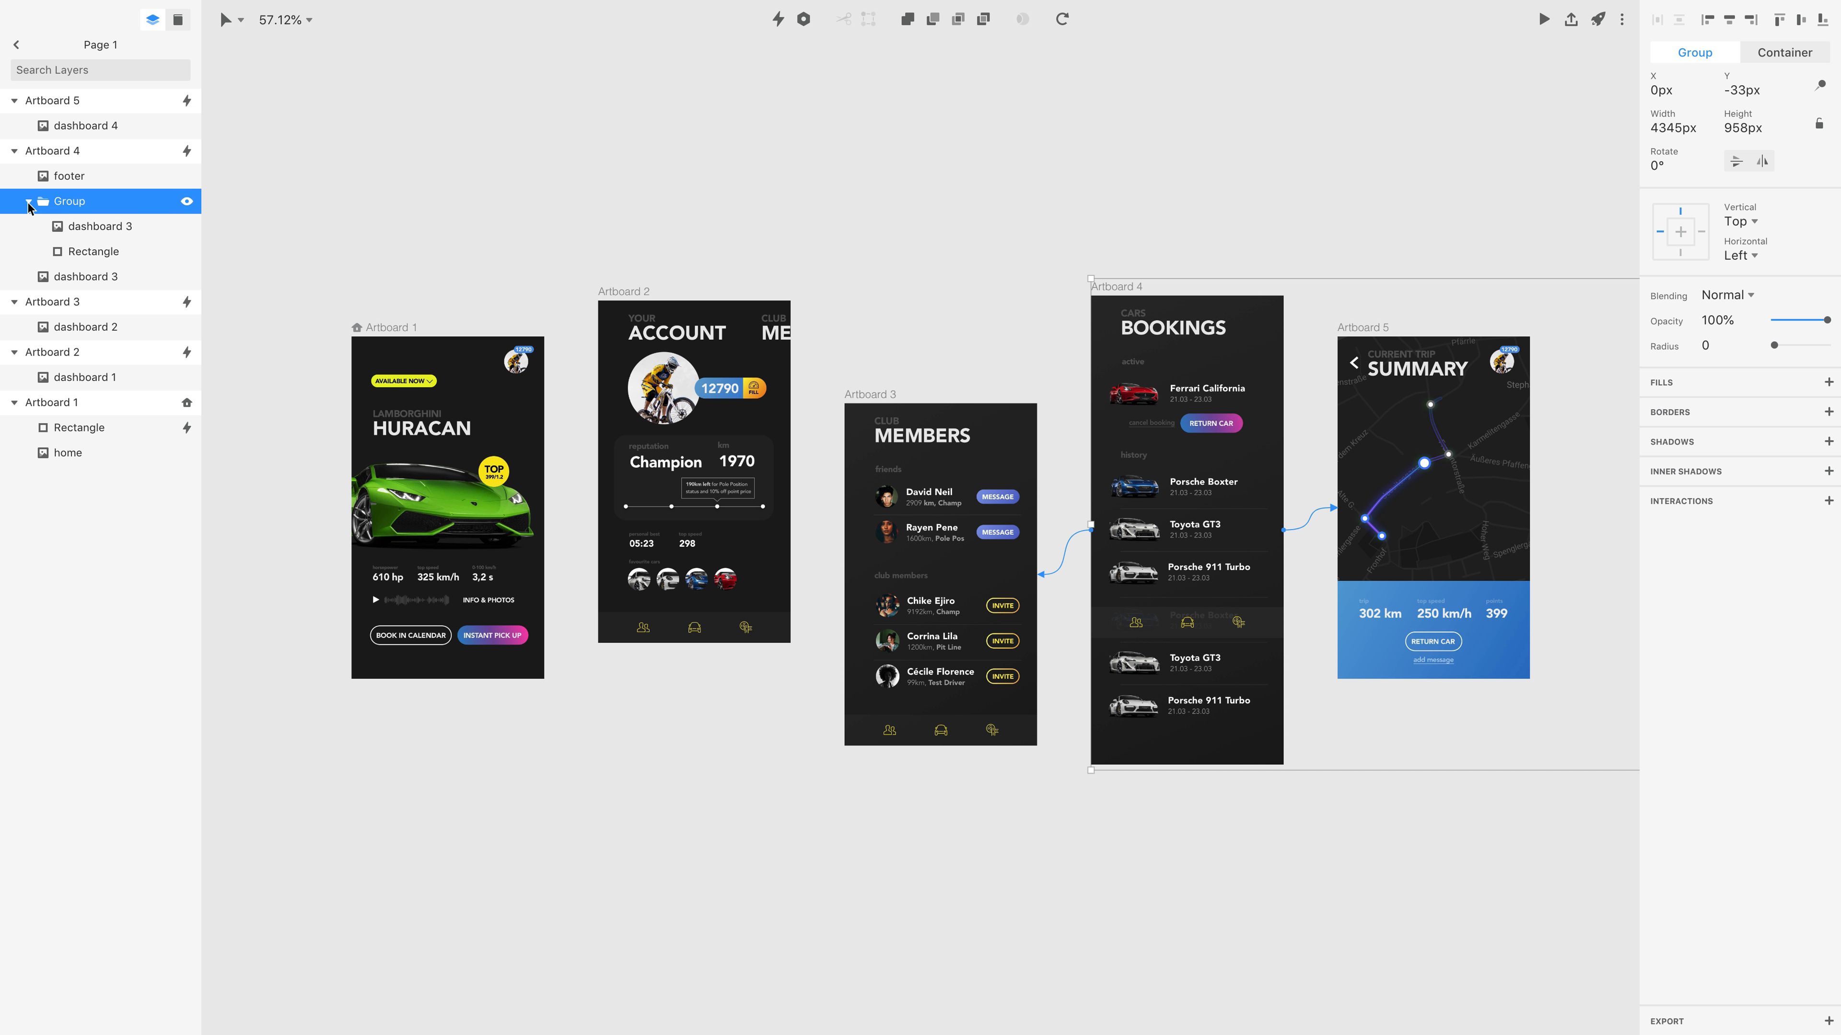
Turn the group's rectangle into a mask that crops the duplicate to the Bookings header, and hide the original dashboard 3 layer.
click(101, 251)
right_click(102, 251)
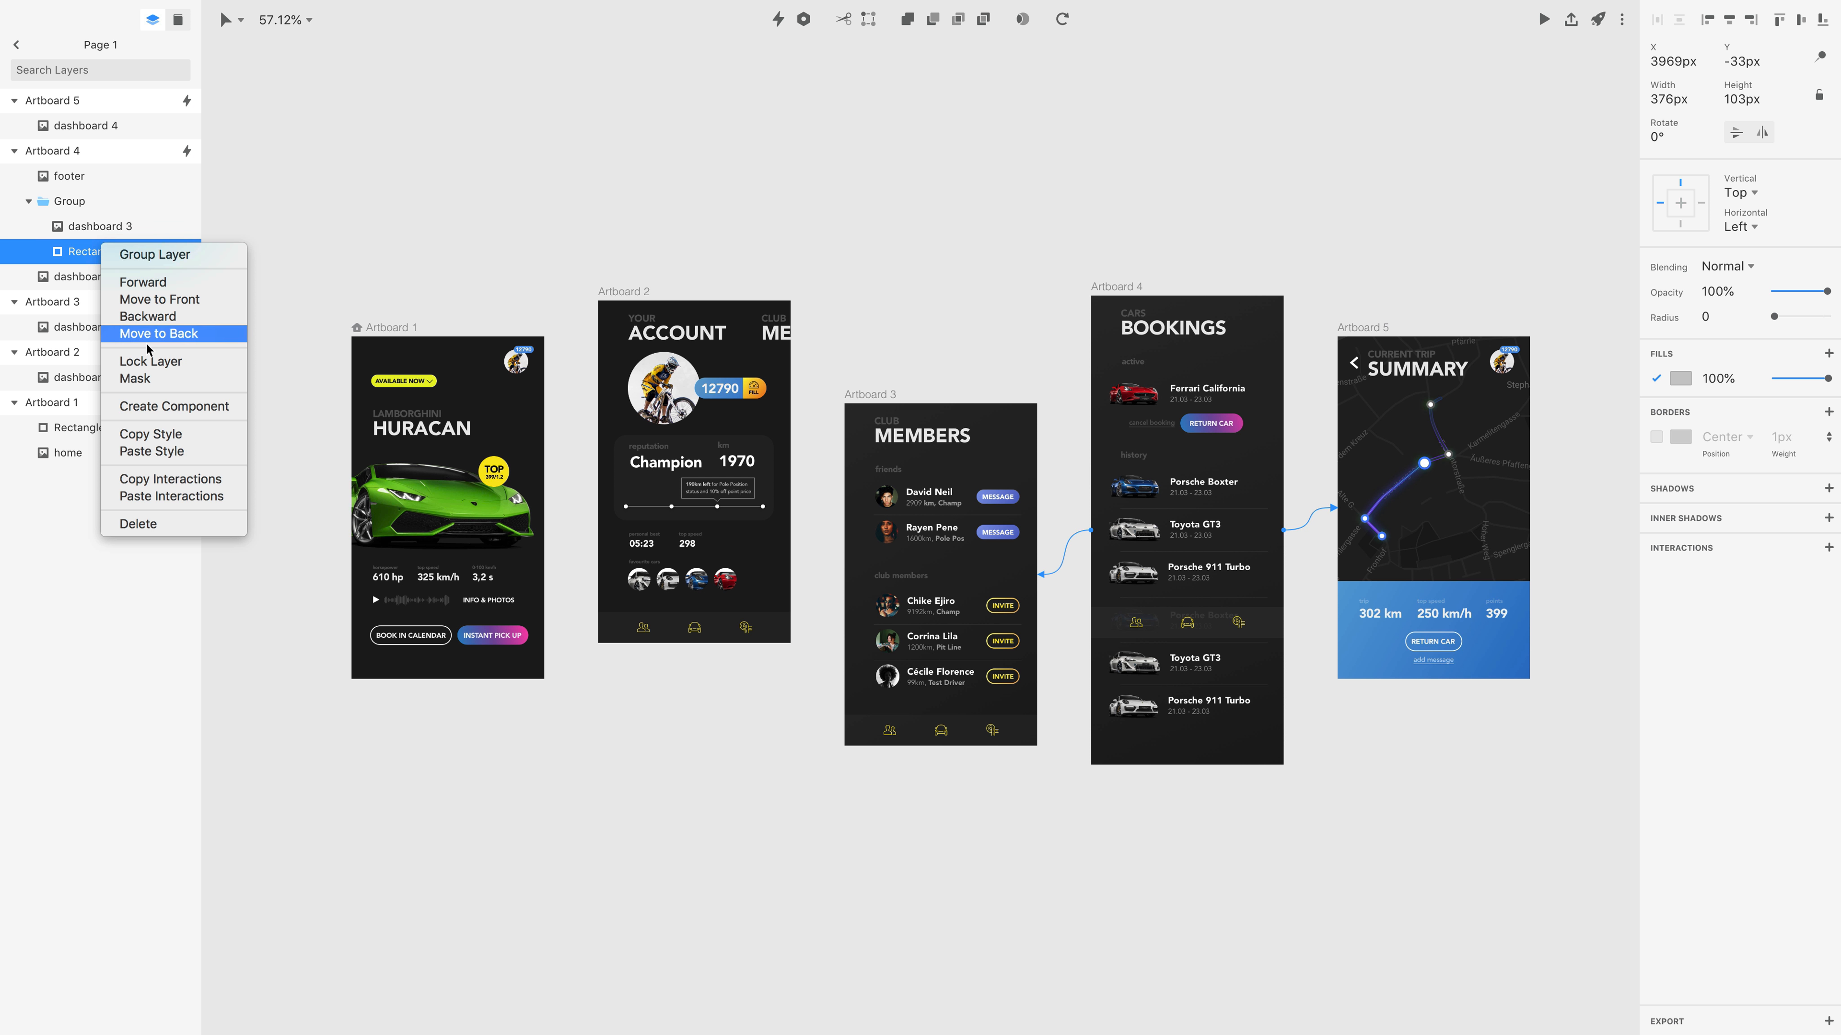
click(157, 378)
key(shift+grave)
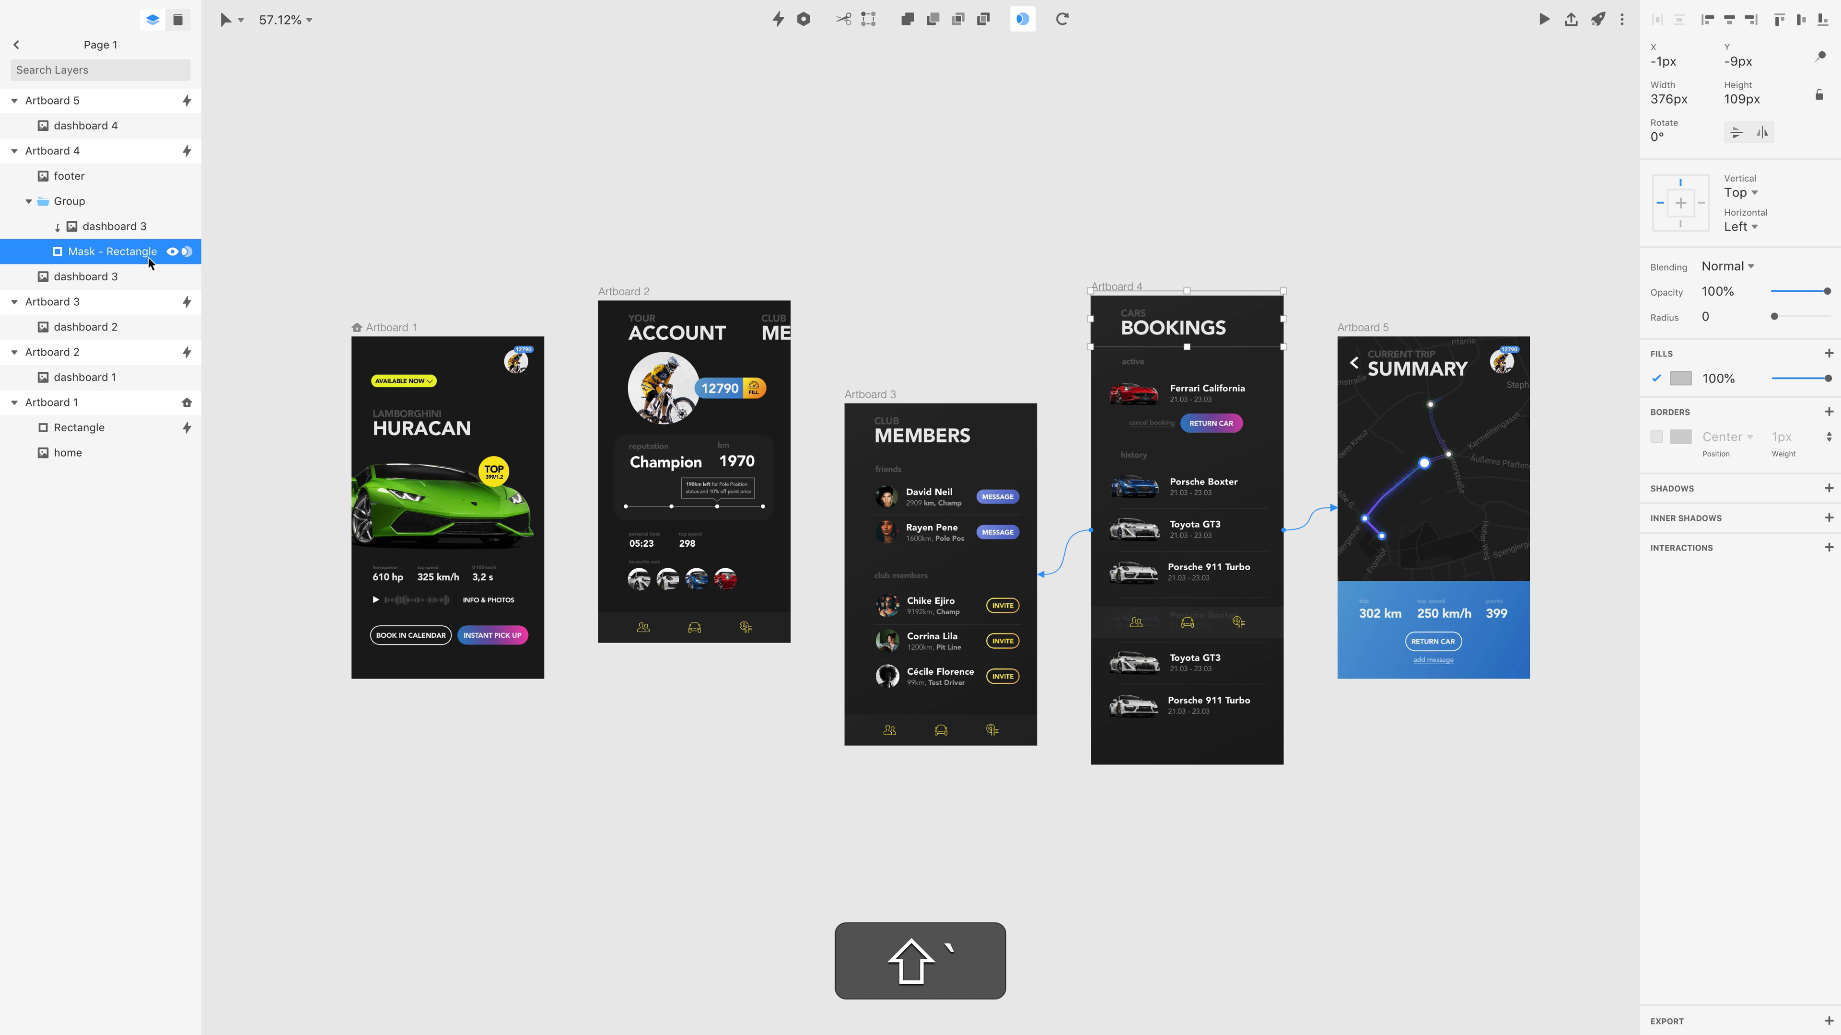
click(187, 278)
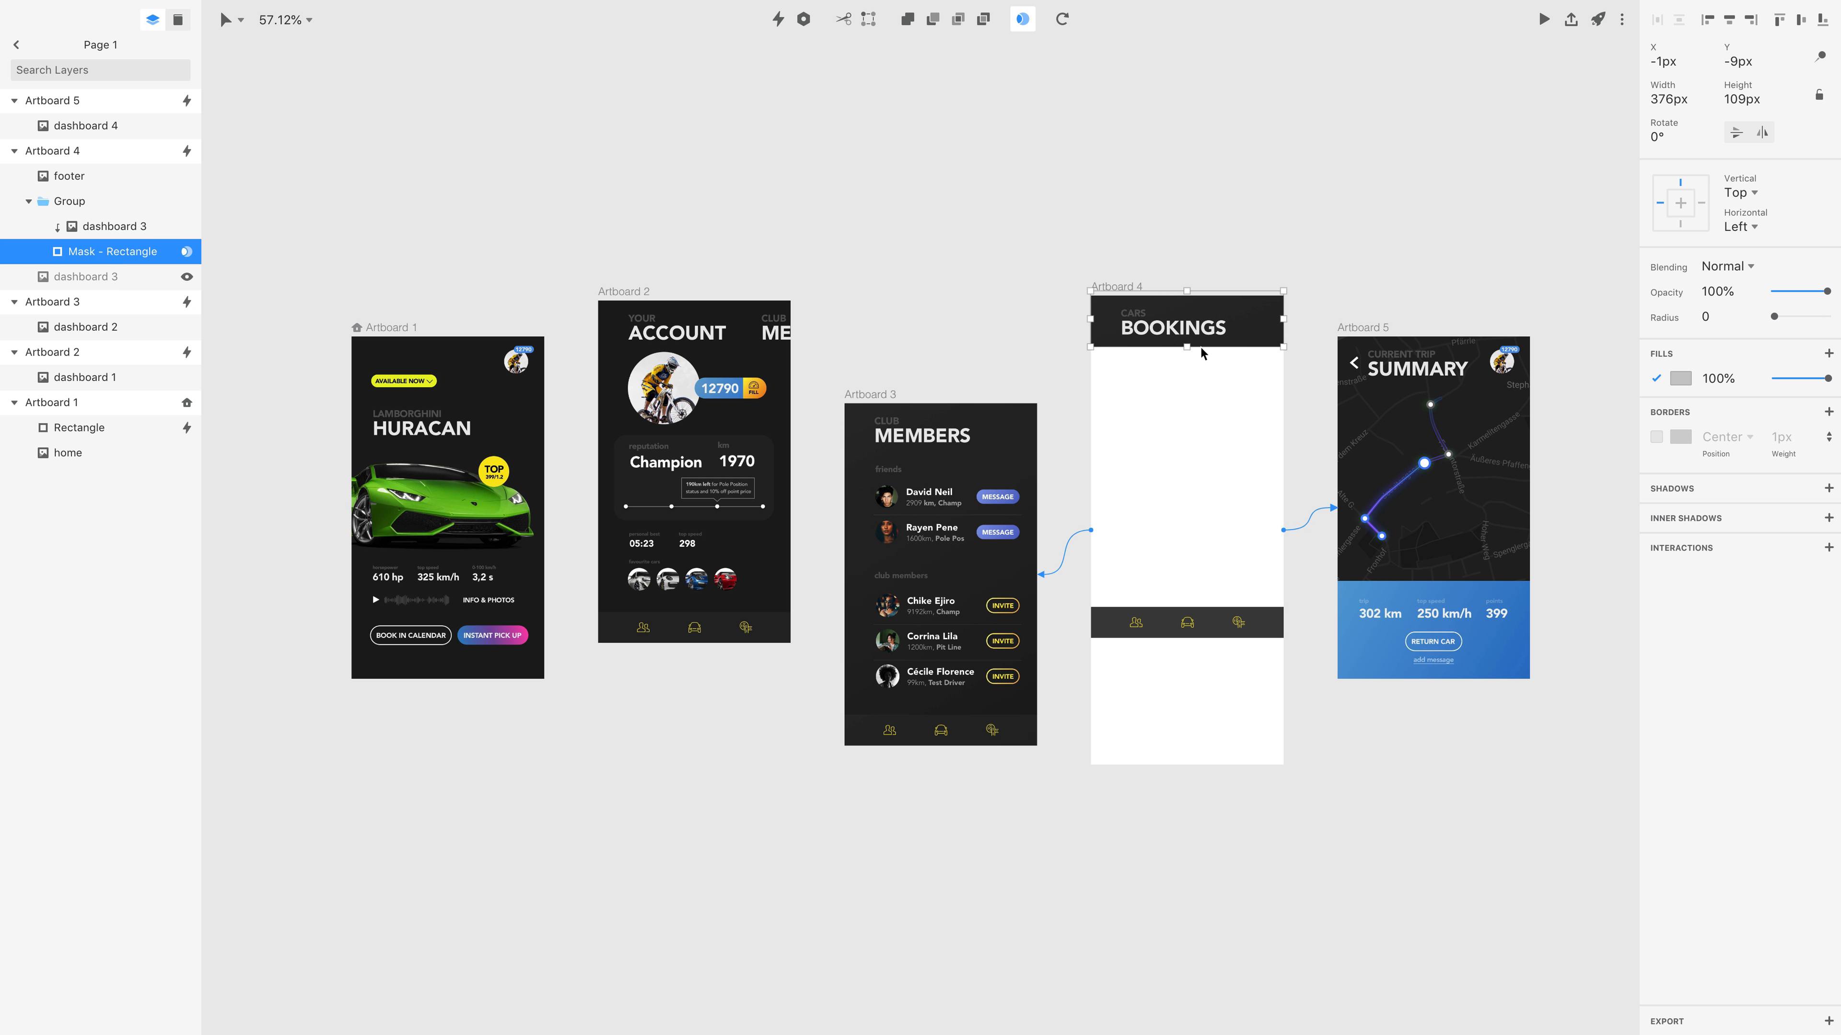
Add a shadow to the masked header group with Y offset 10, blur 20 and black at 32% opacity.
click(116, 212)
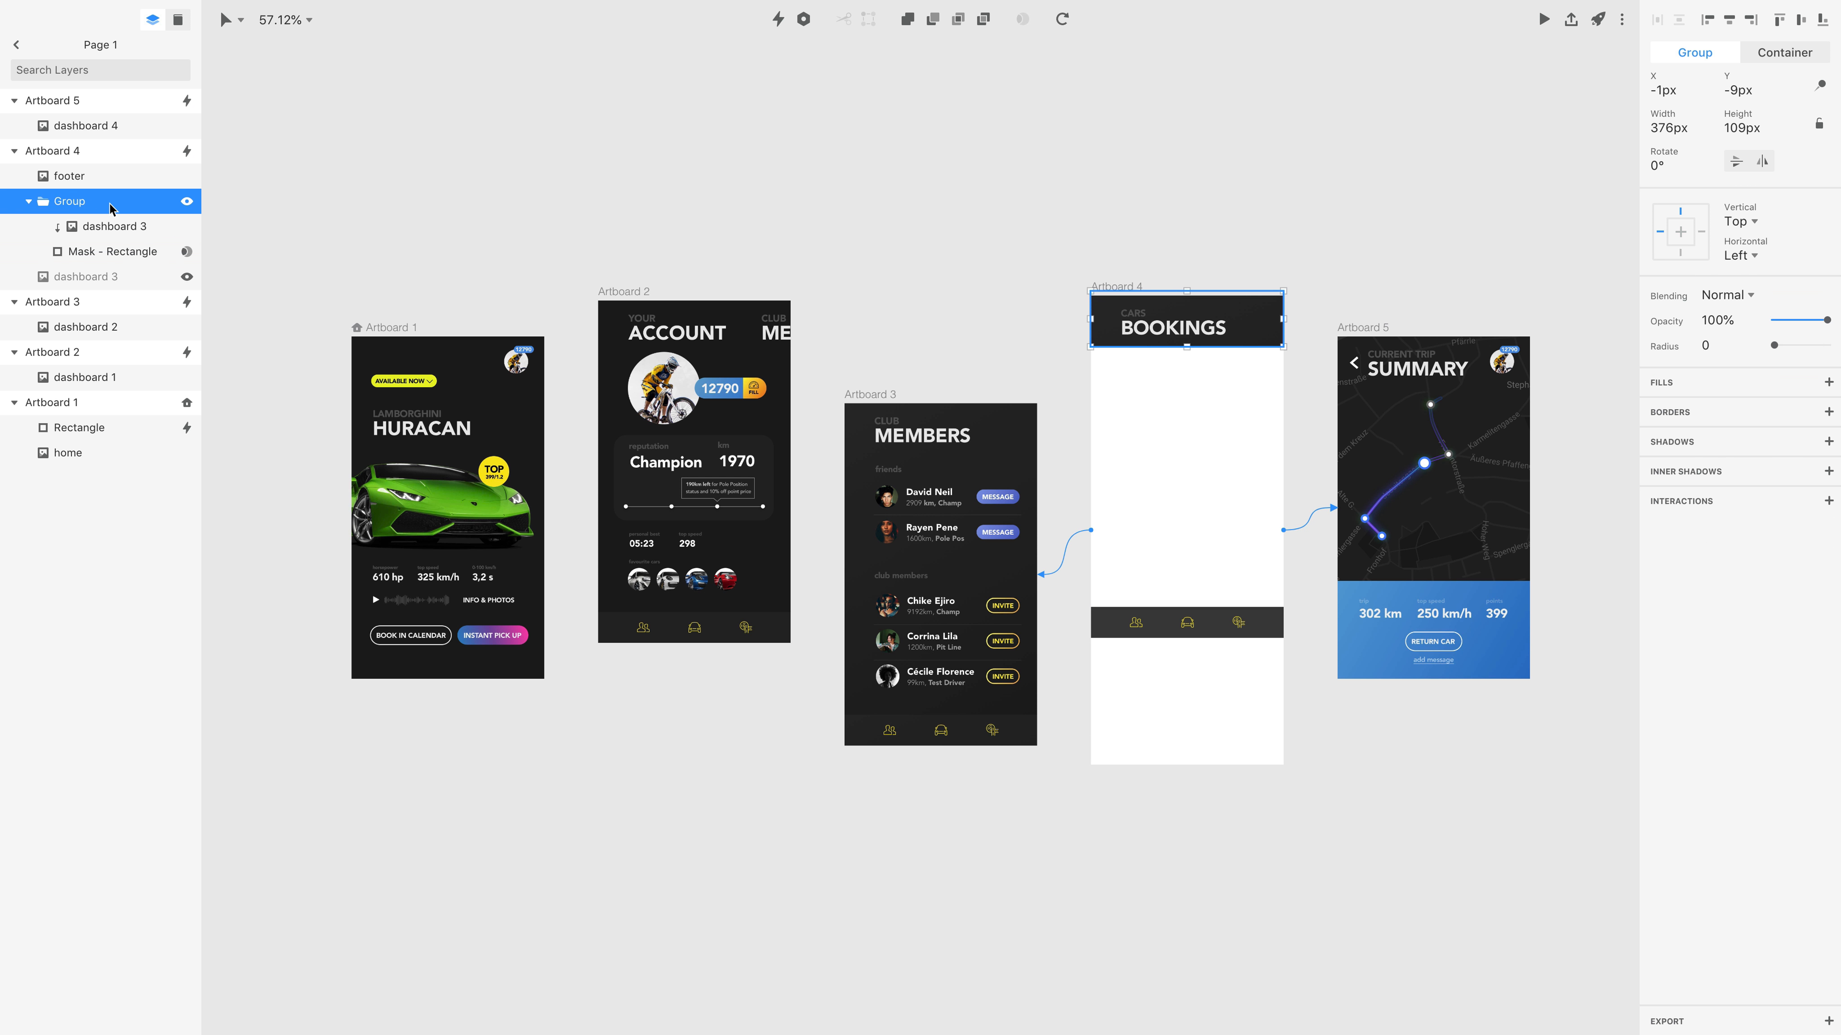
click(1826, 442)
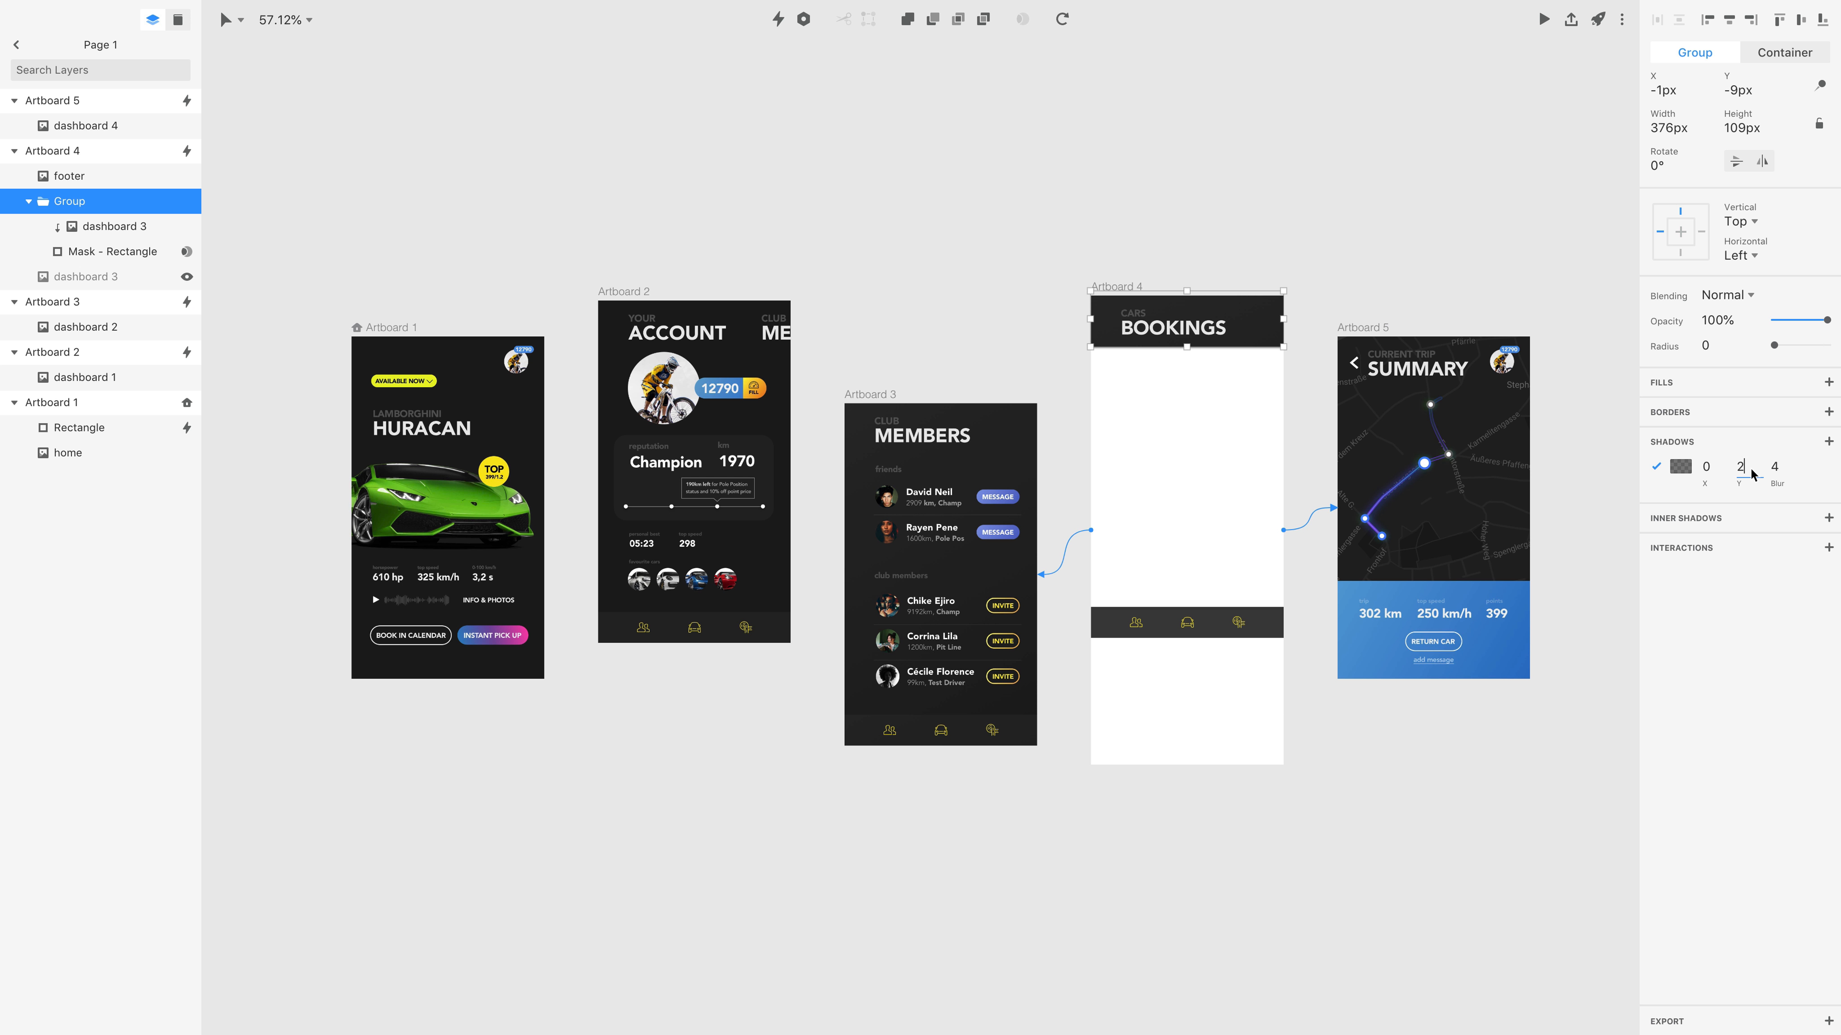
text(10)
key(Tab)
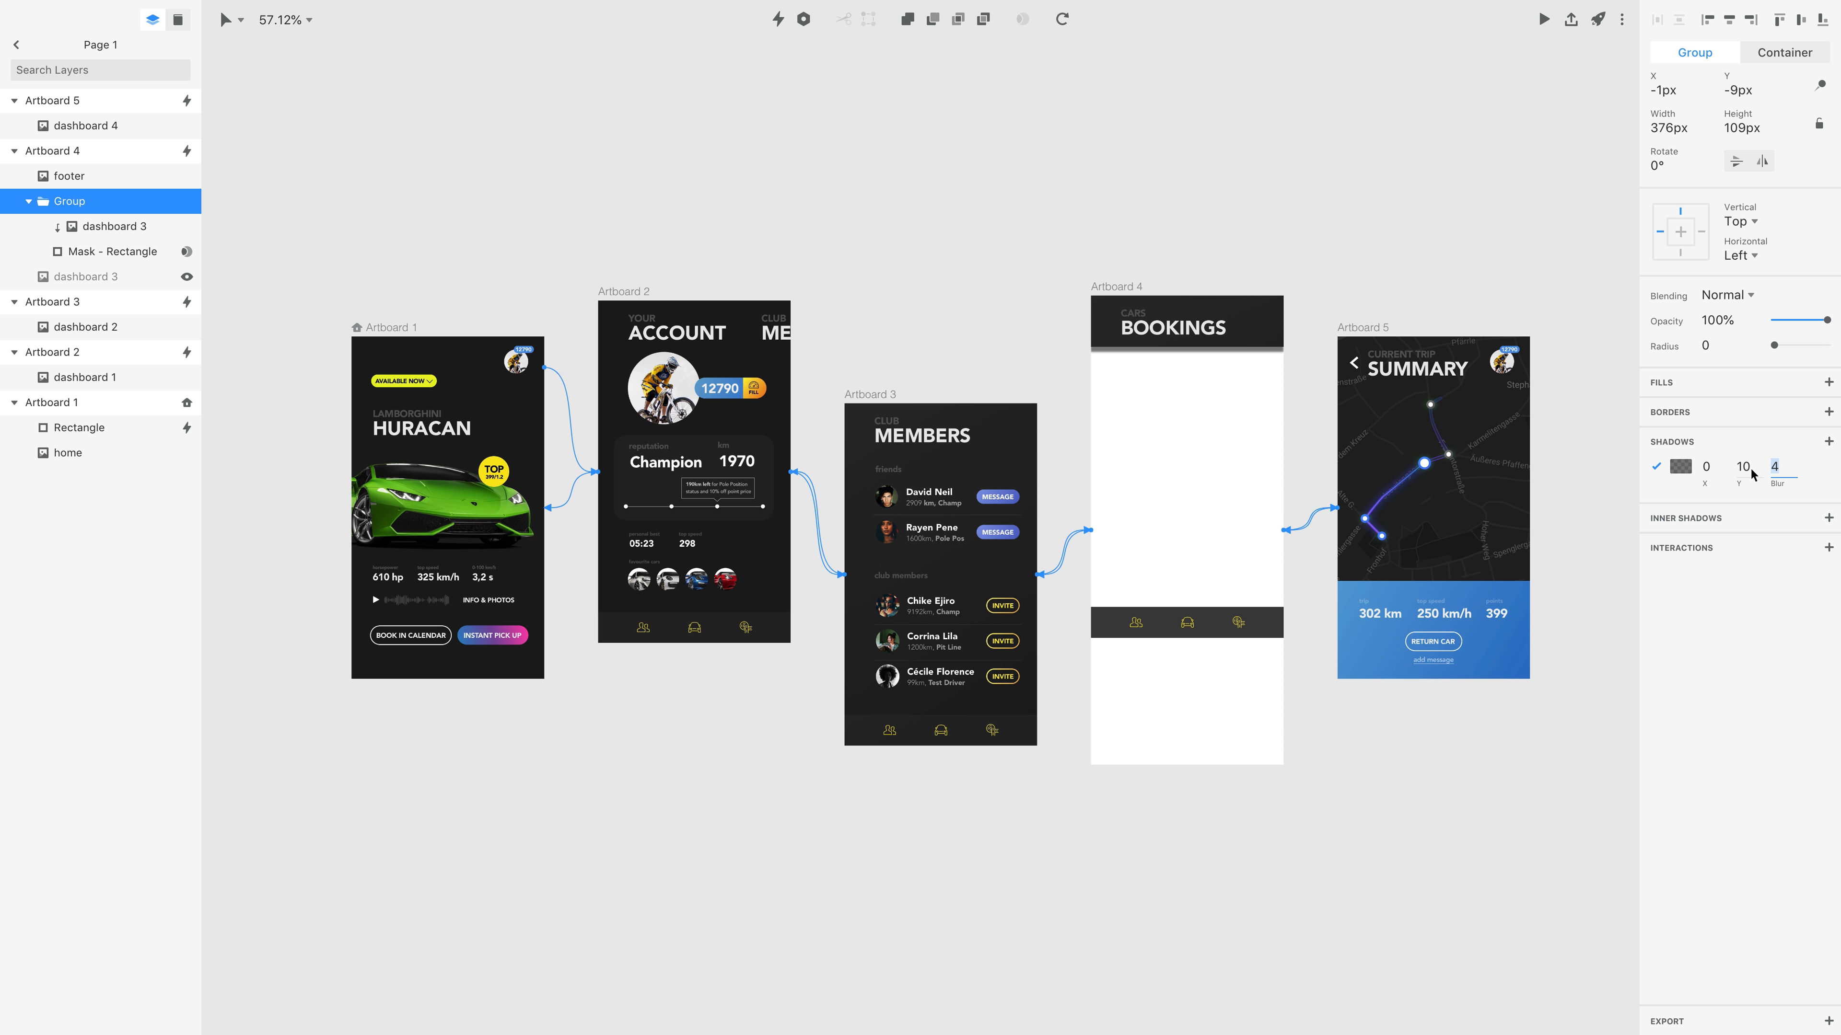
text(20)
key(Return)
click(1680, 467)
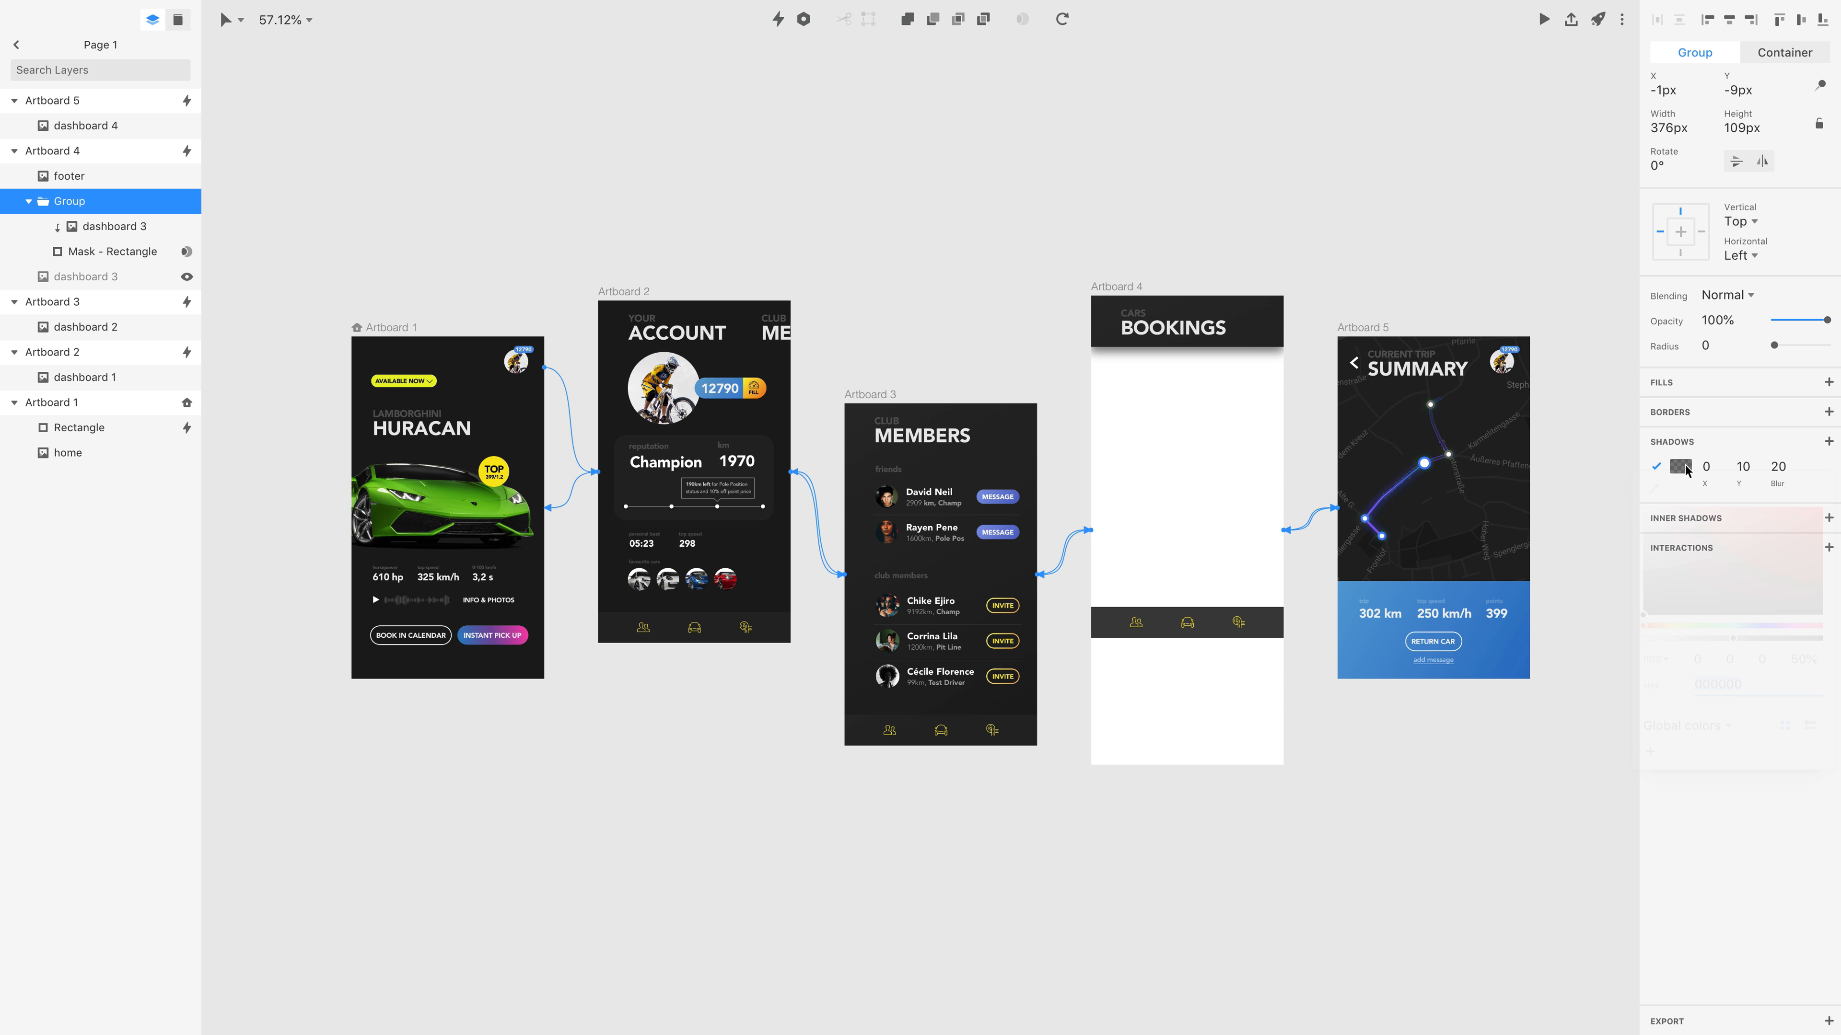
mouse_move(1737, 652)
mouse_down()
mouse_move(1692, 645)
mouse_move(1708, 648)
mouse_up()
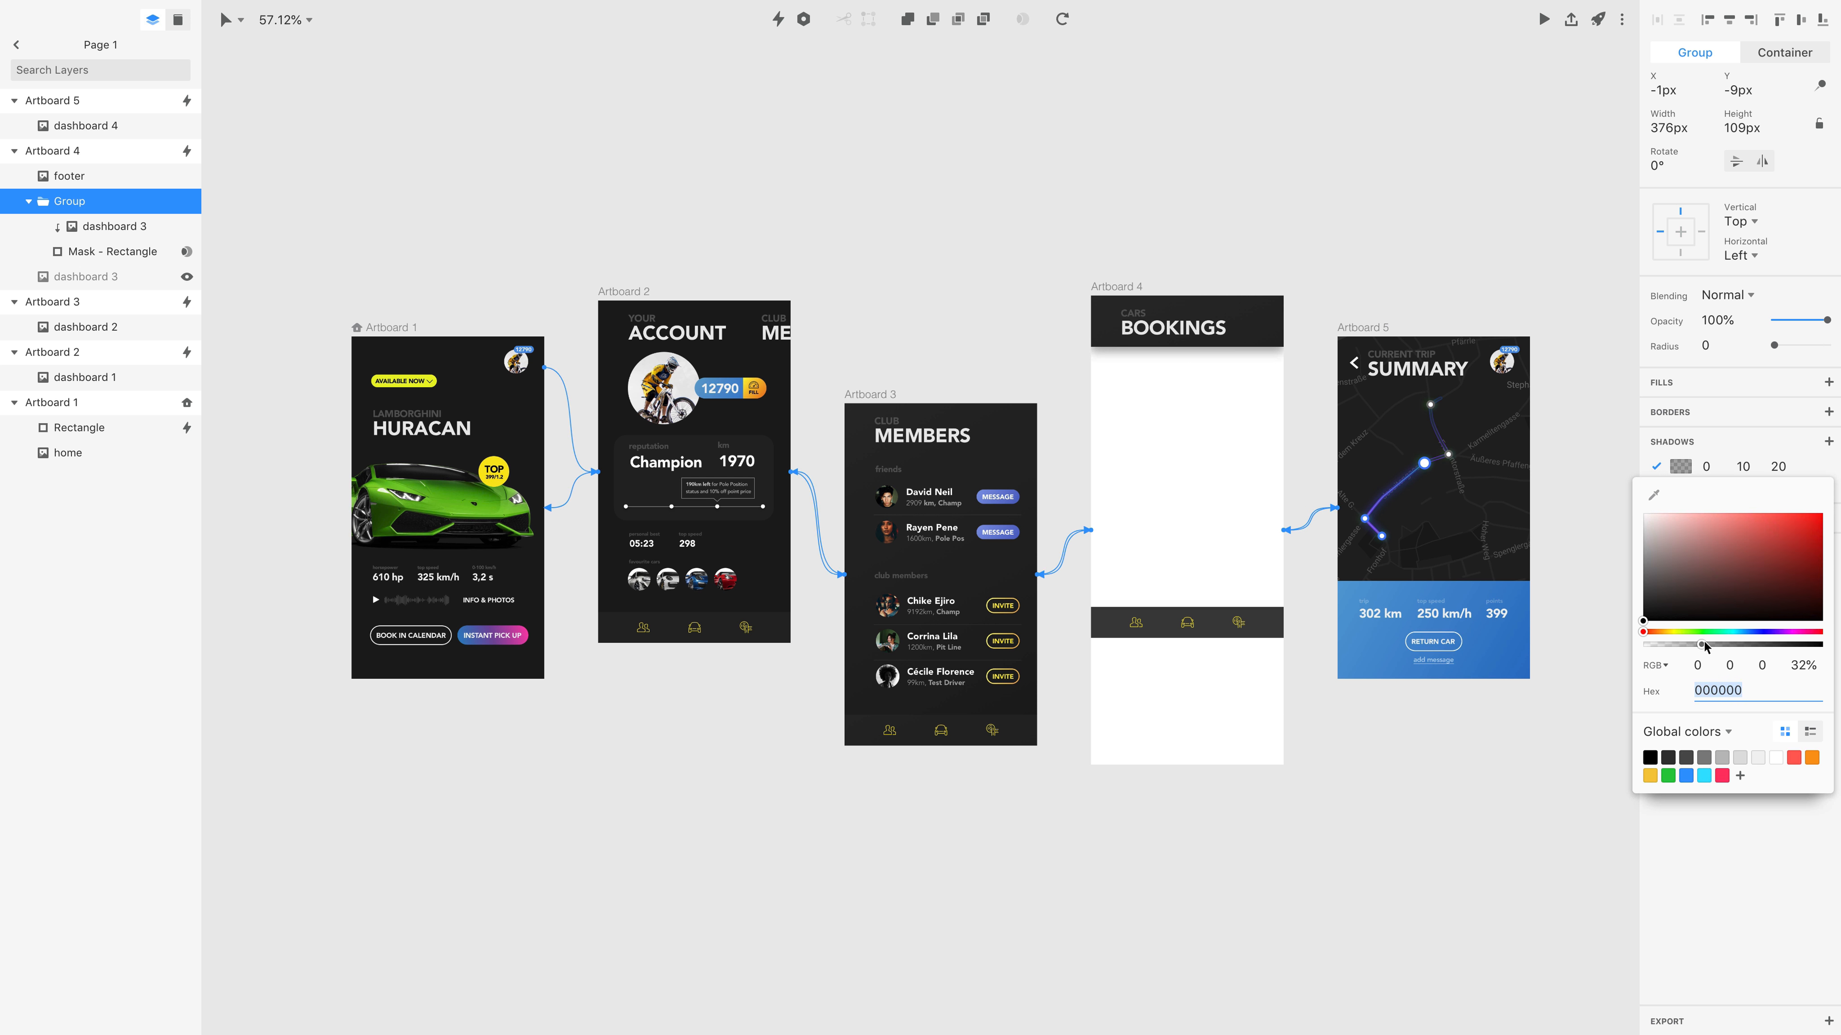
click(1257, 253)
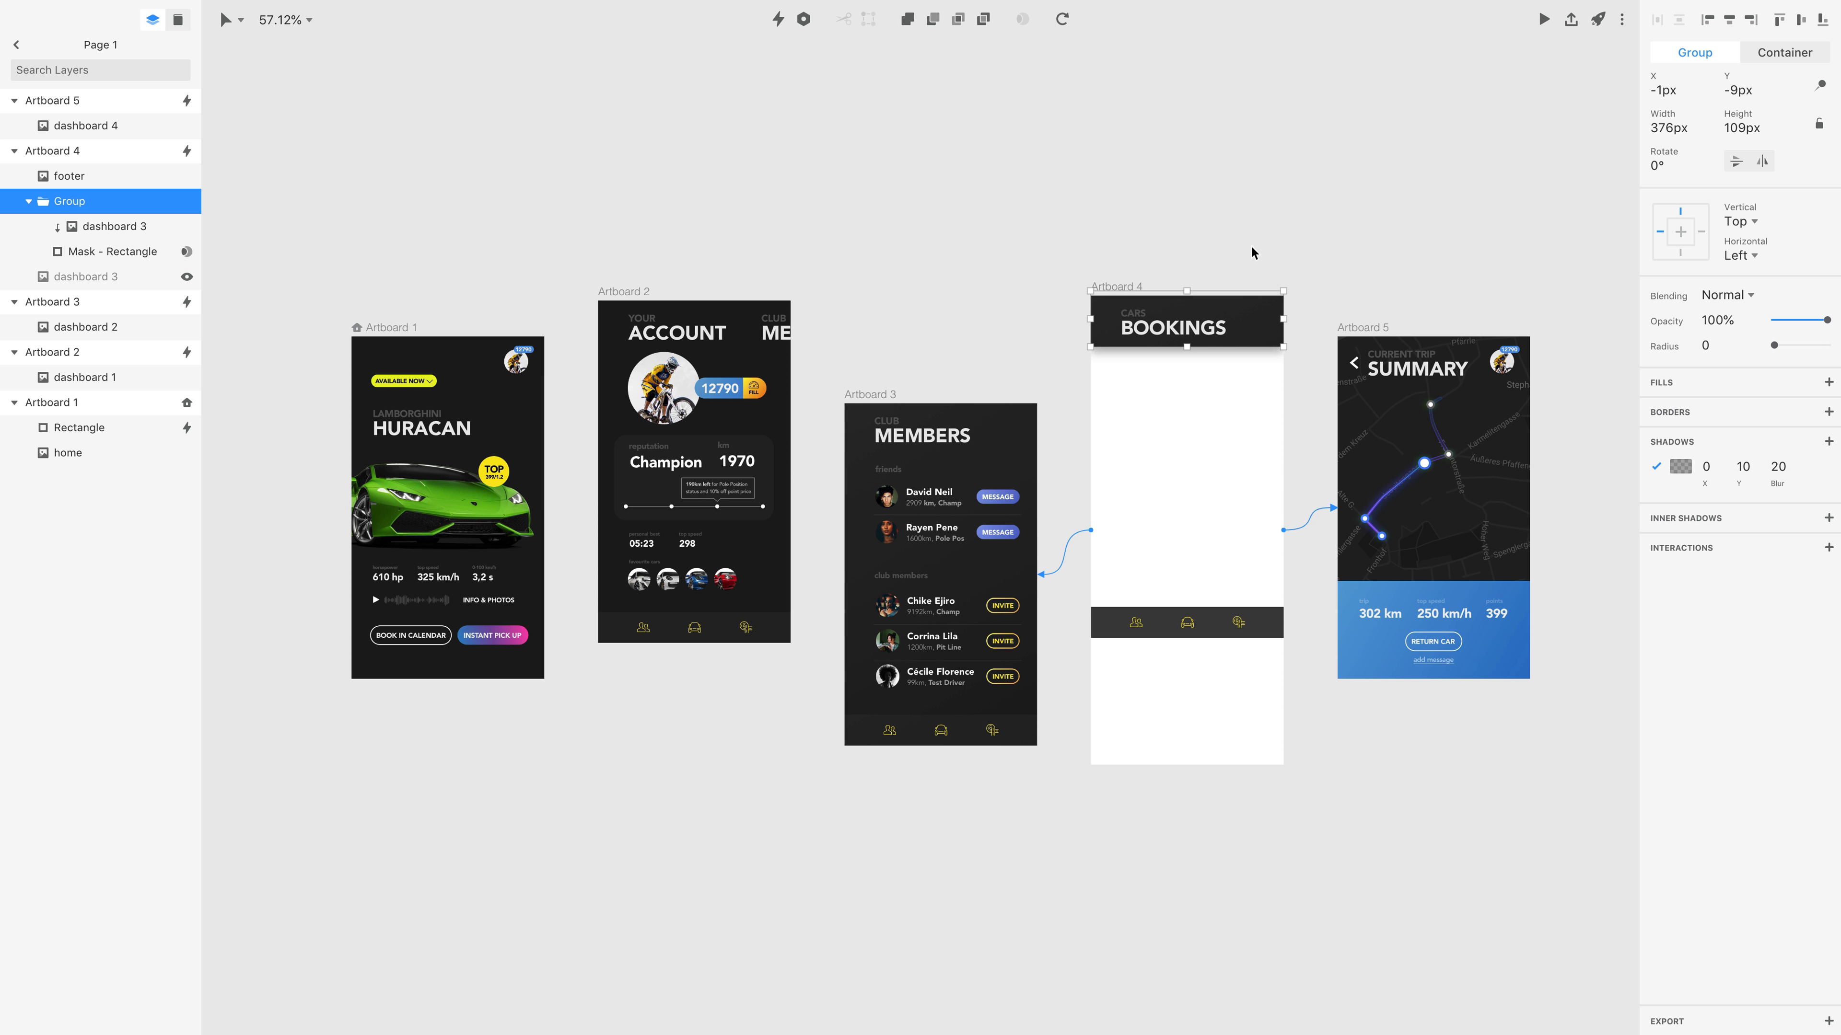
Show the original dashboard 3 layer again and preview Artboard 4 with the shadowed header.
click(186, 276)
click(1112, 289)
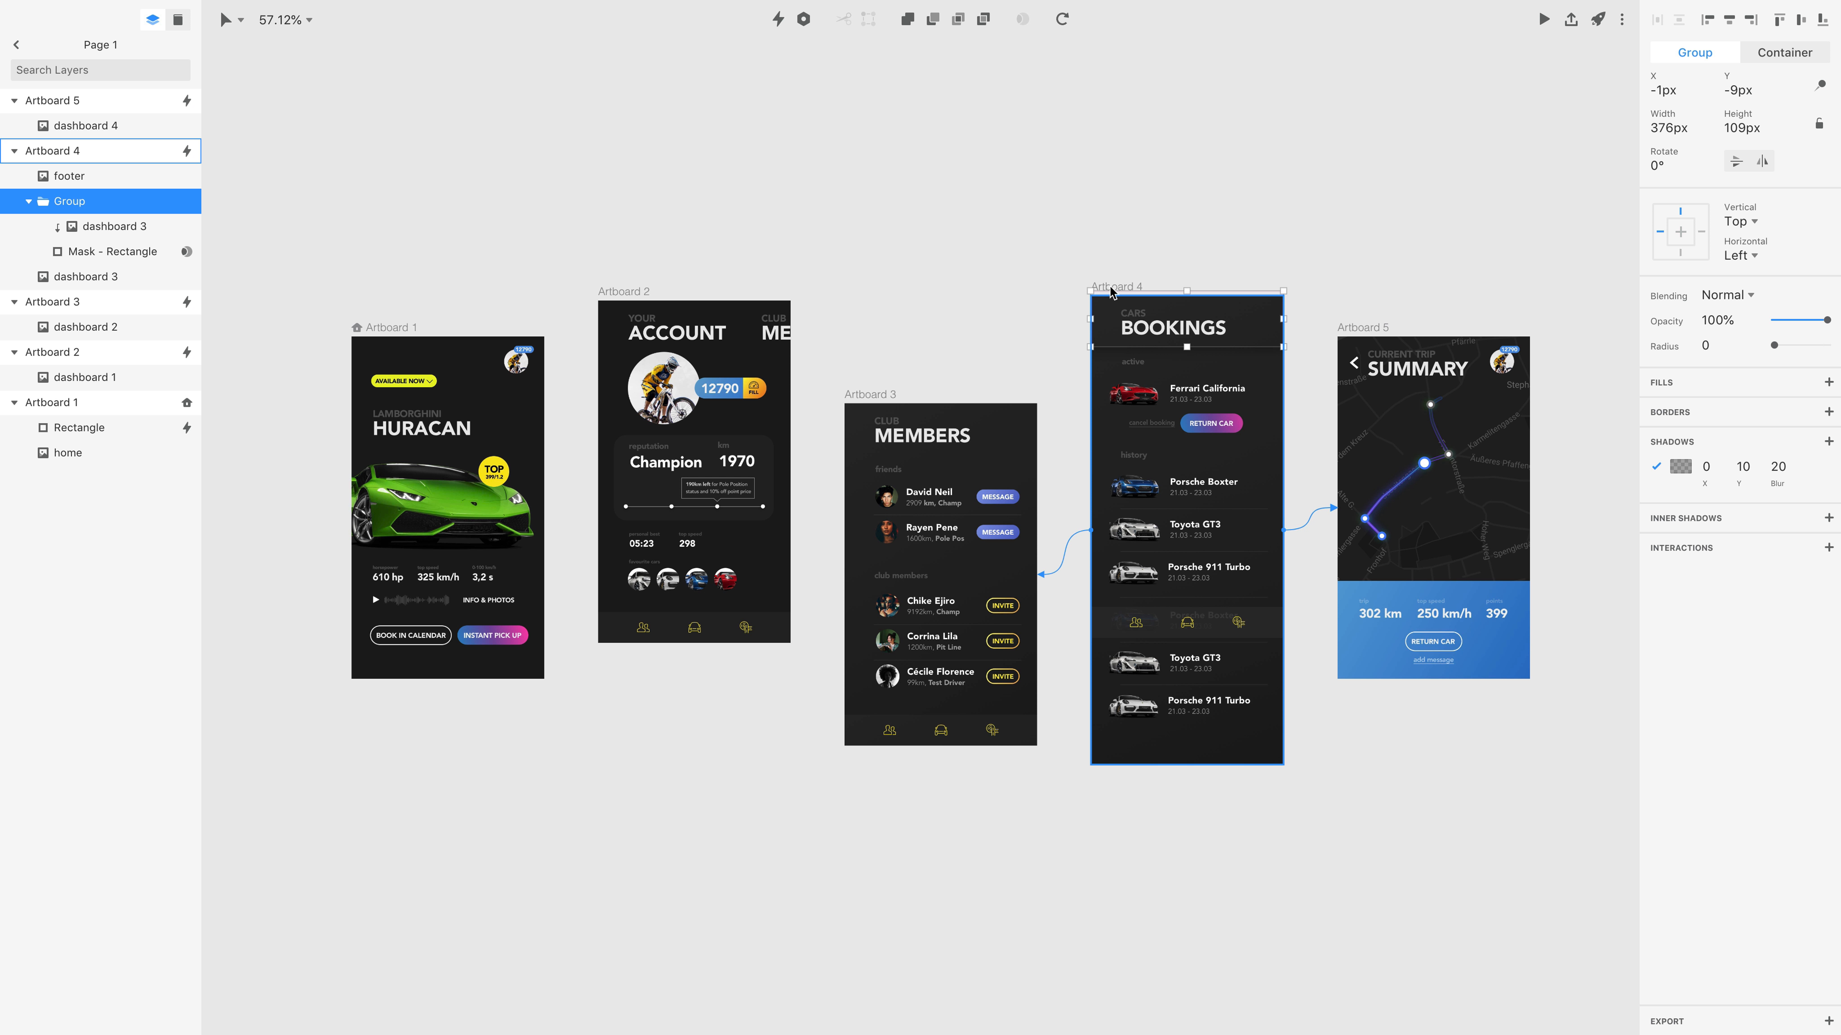
click(1544, 20)
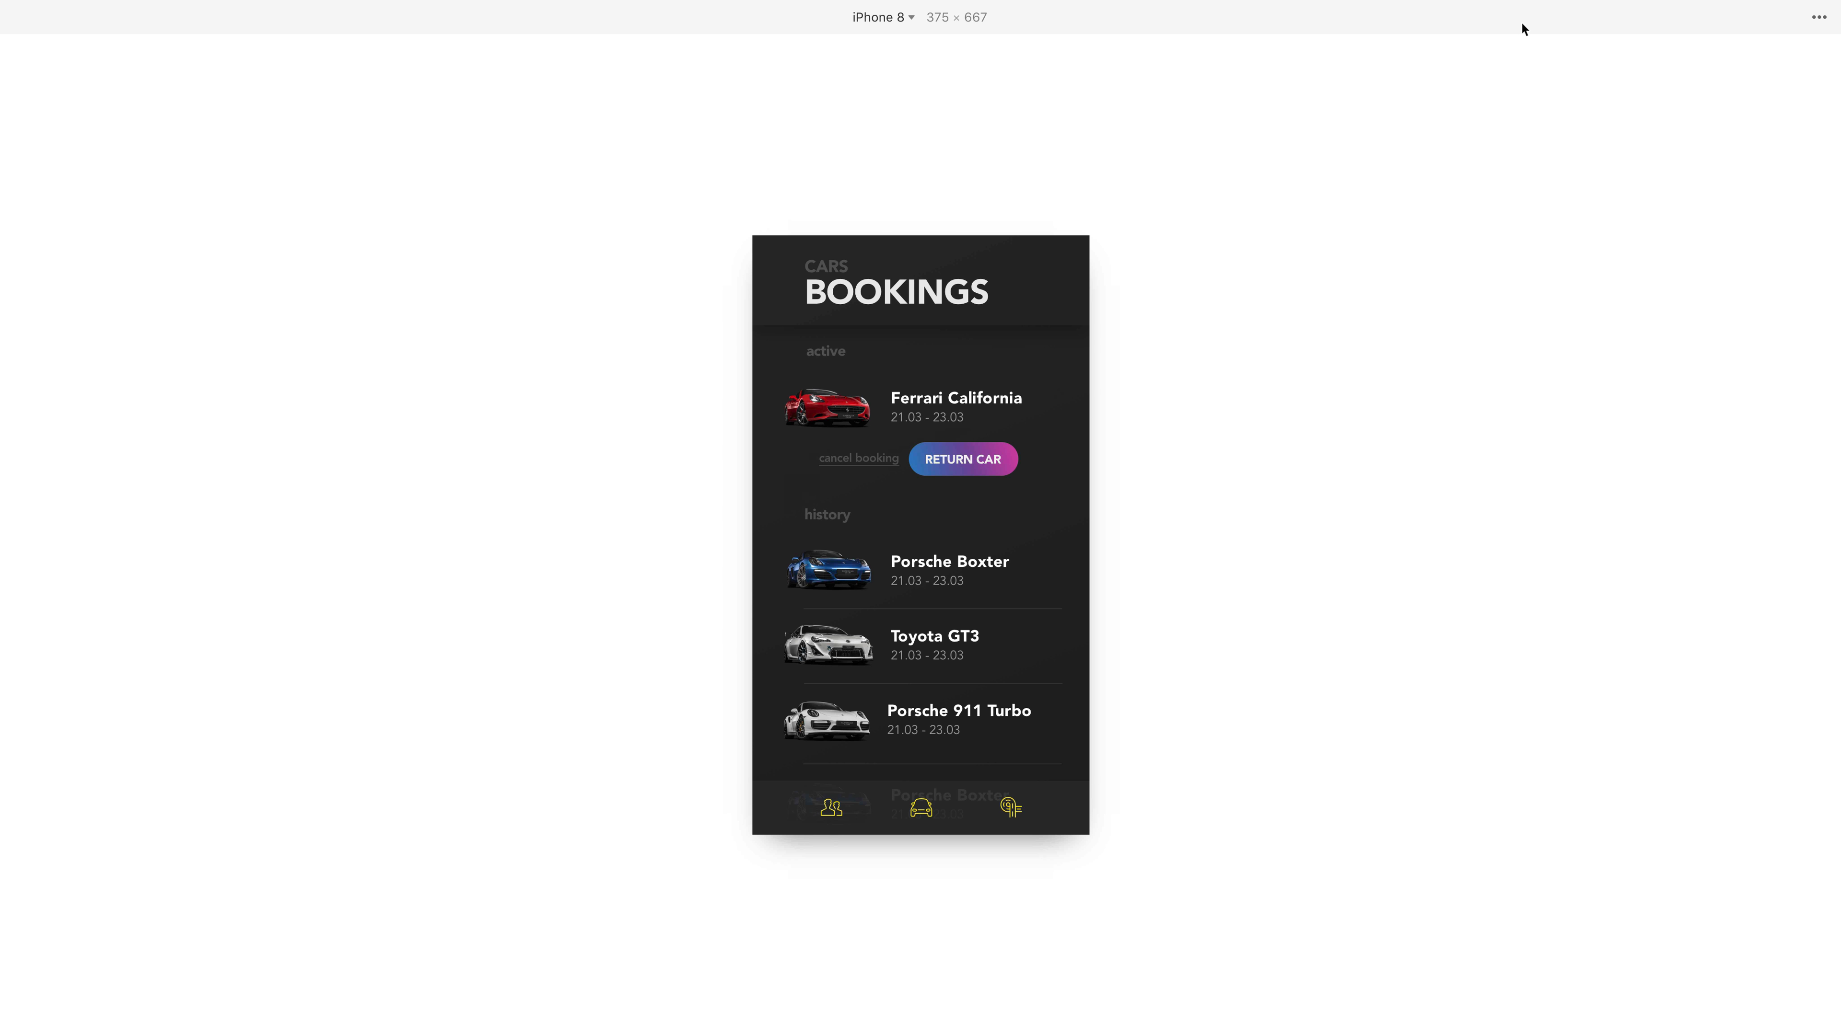
mouse_move(1004, 596)
mouse_down()
mouse_move(1000, 545)
mouse_move(983, 625)
mouse_up()
key(ctrl+Left)
Fix the header group's position during scrolling and preview Artboard 4 while scrolling through the bookings.
click(1110, 301)
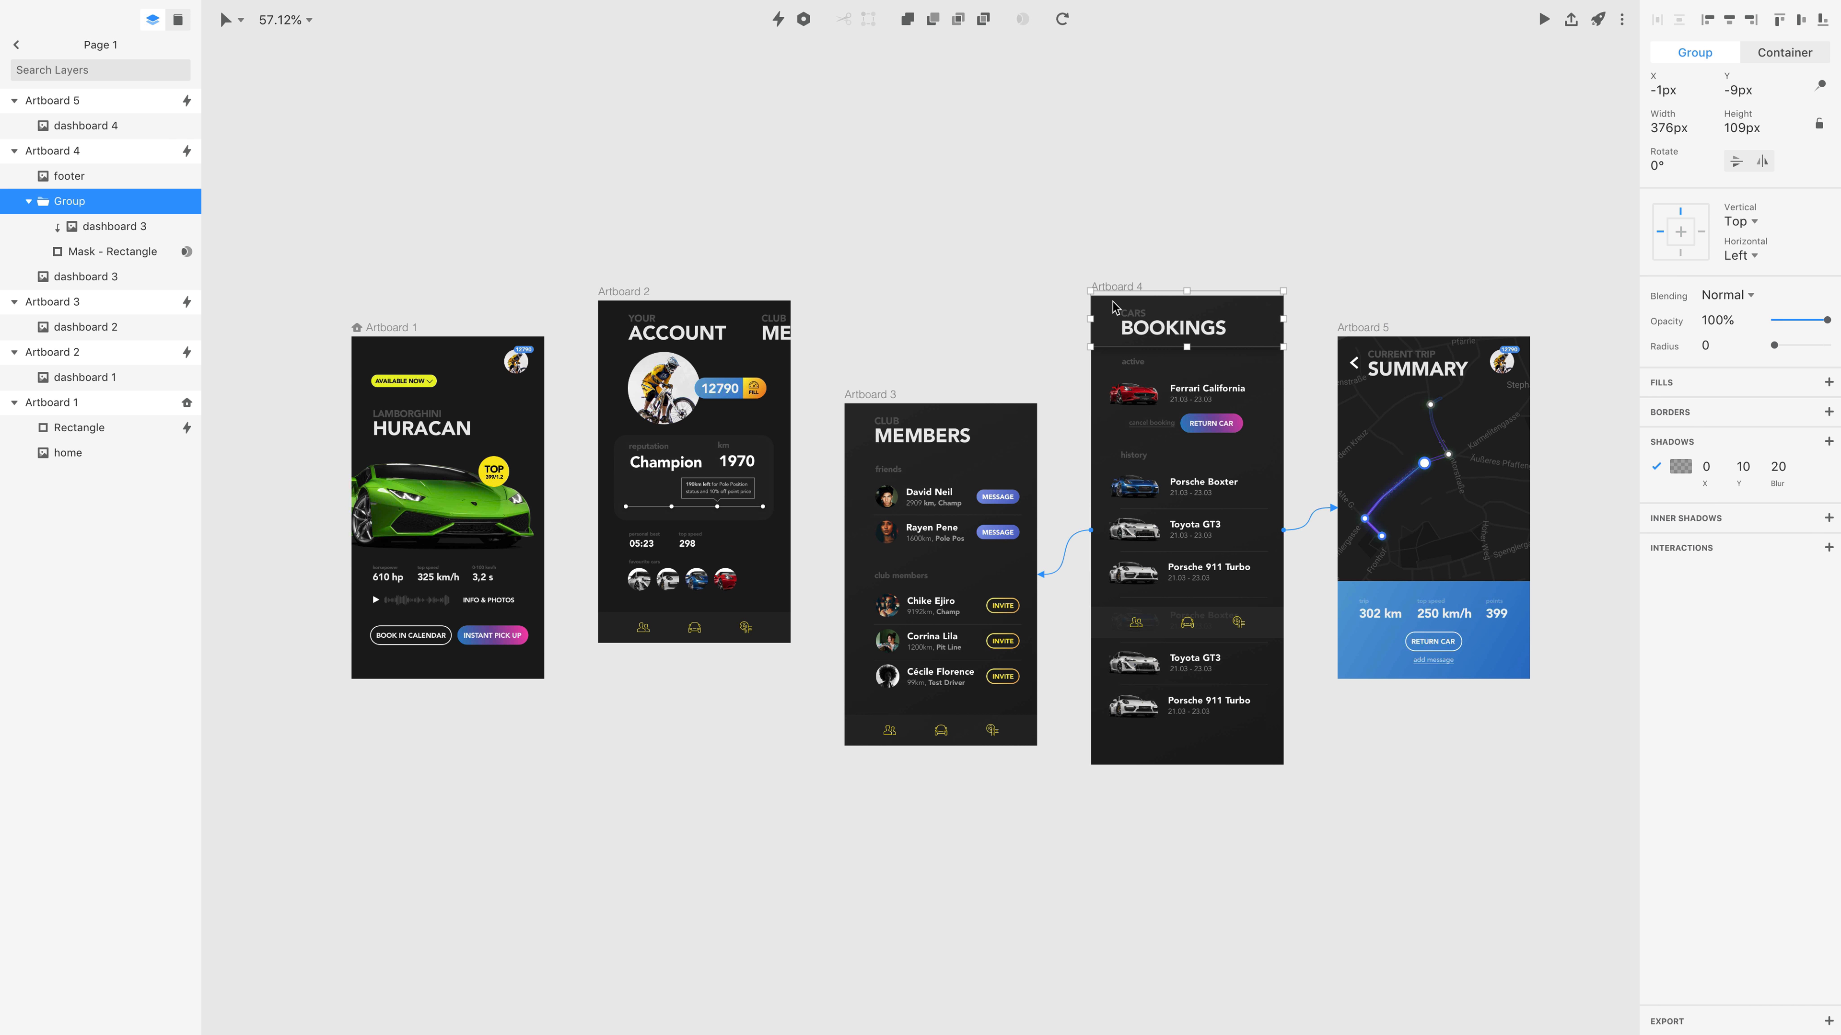
click(1821, 86)
click(1543, 20)
drag(1007, 523, 998, 440)
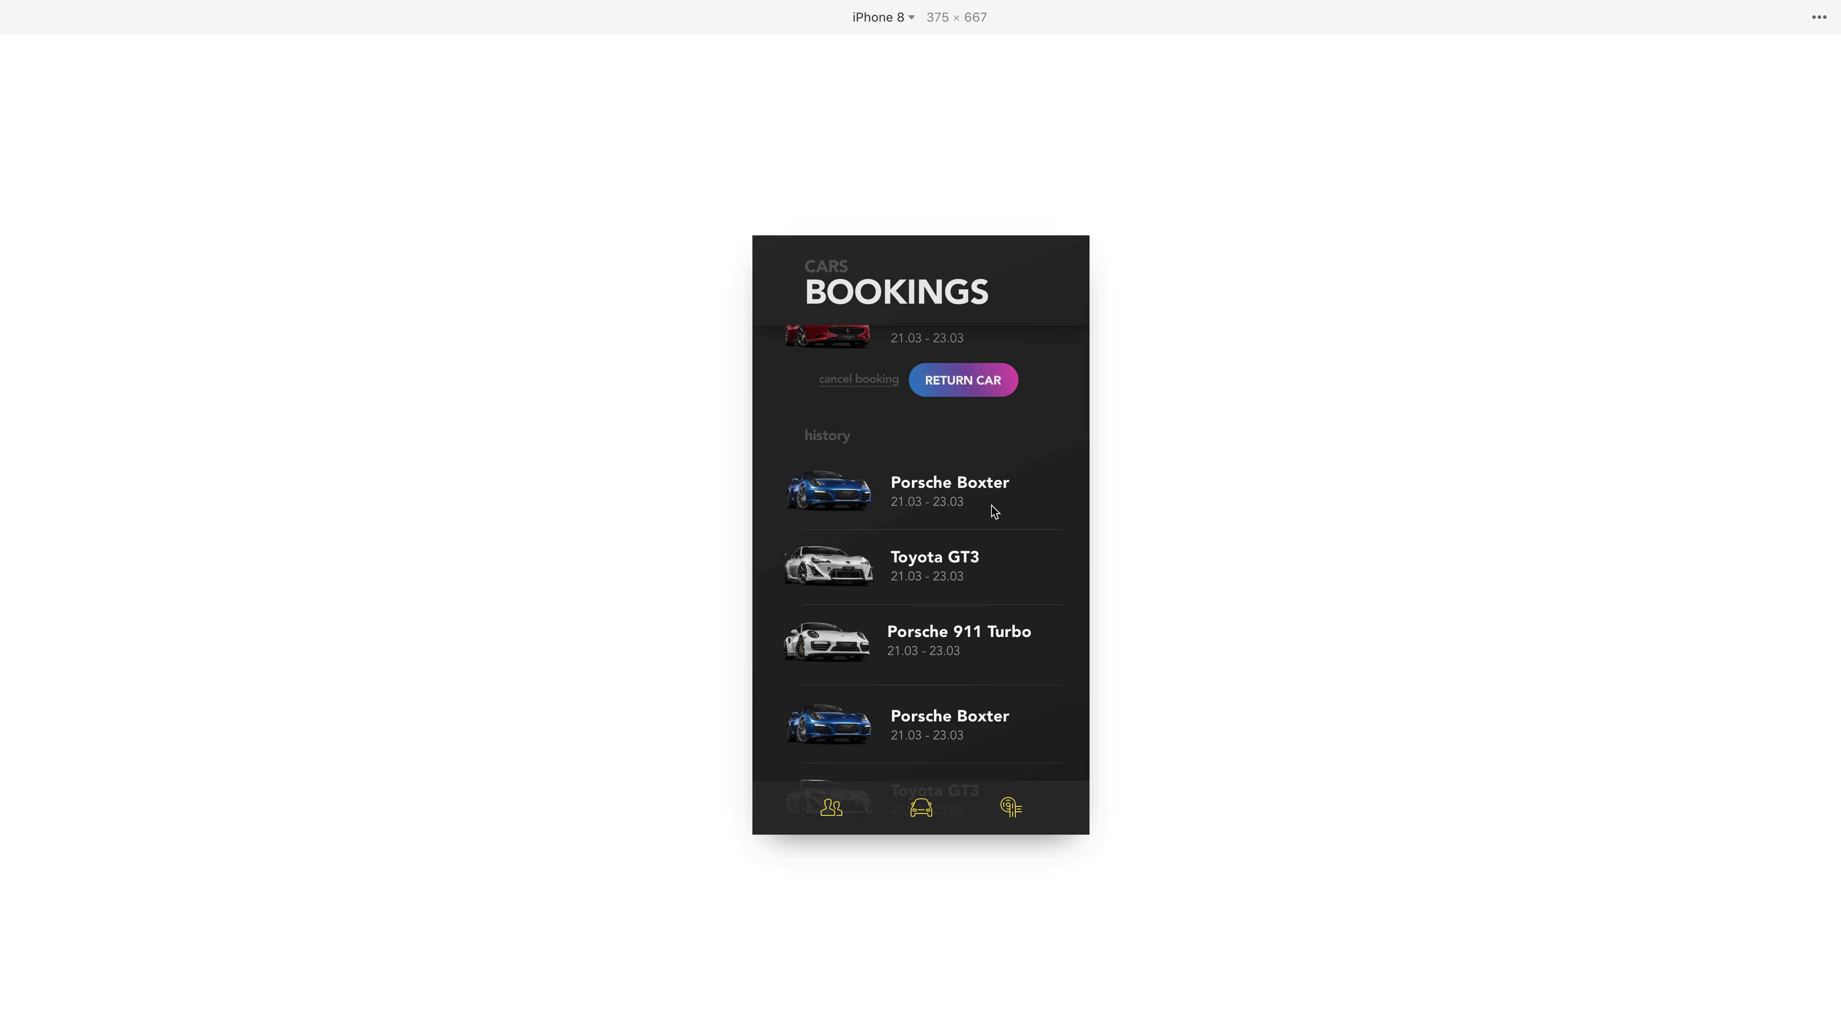
mouse_move(980, 551)
mouse_down()
mouse_move(974, 358)
mouse_move(968, 573)
mouse_move(944, 560)
mouse_up()
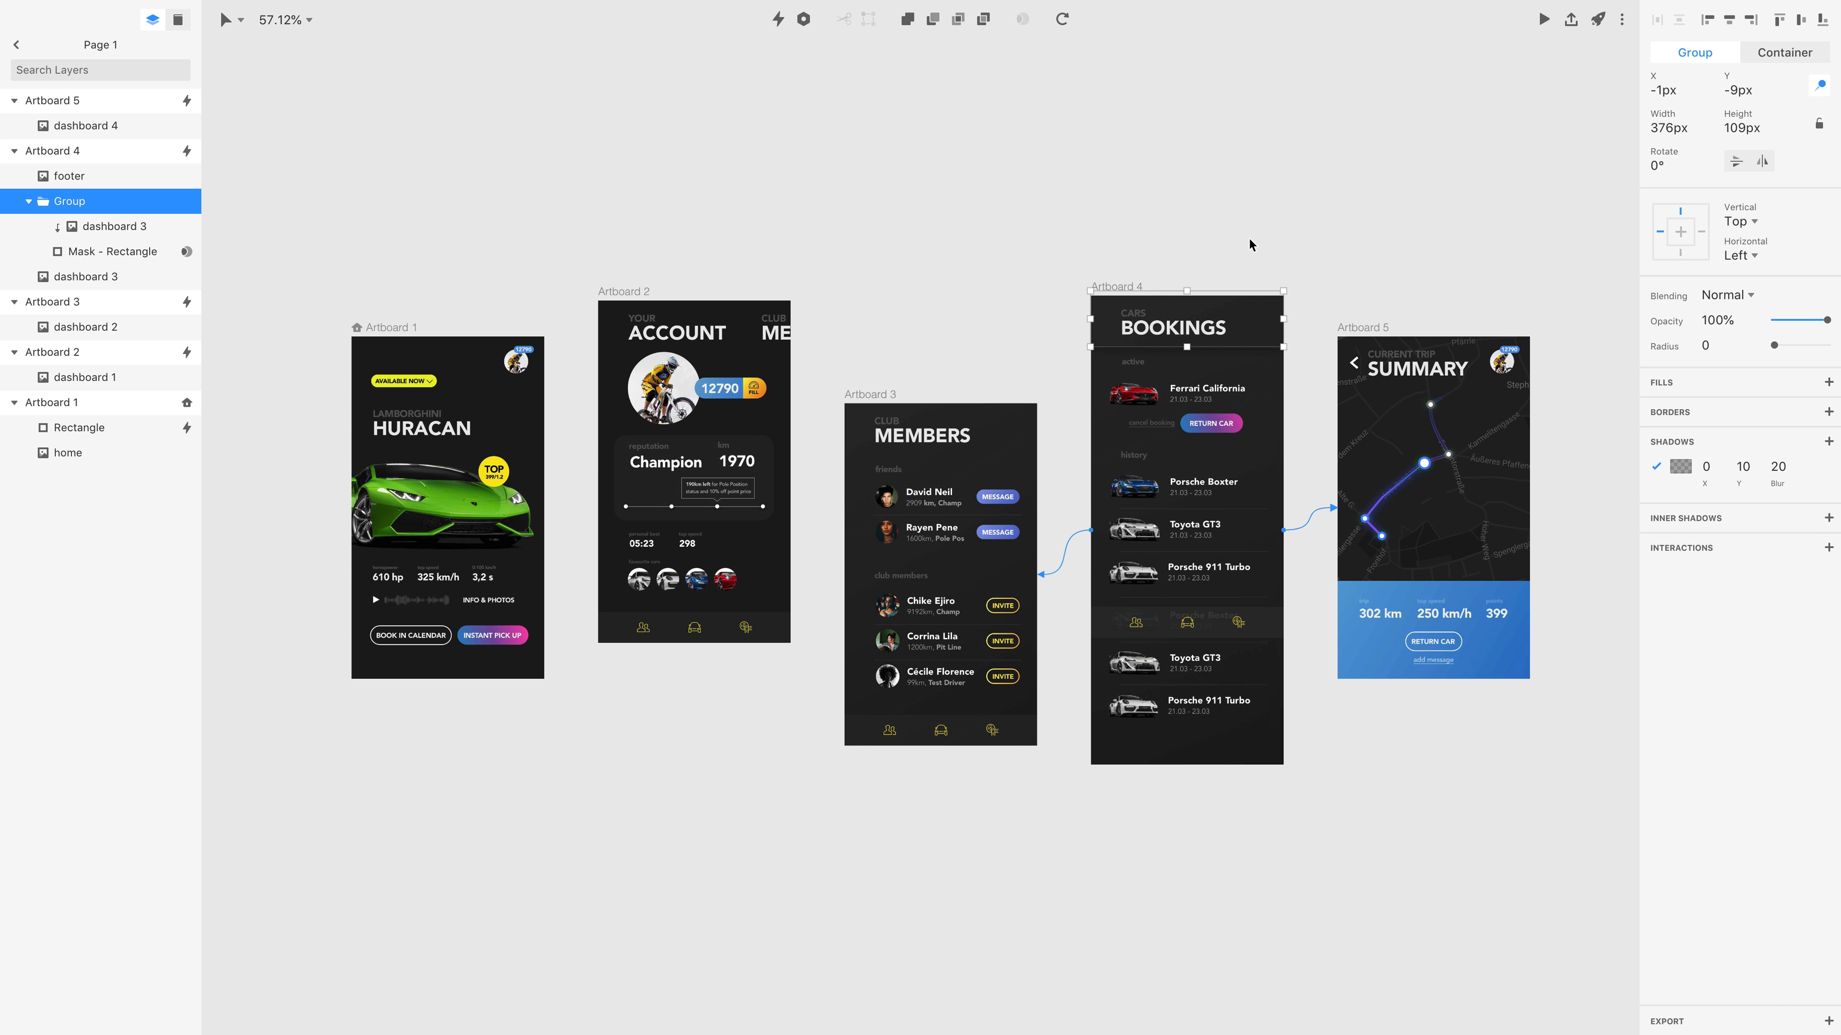
click(1250, 245)
click(1203, 633)
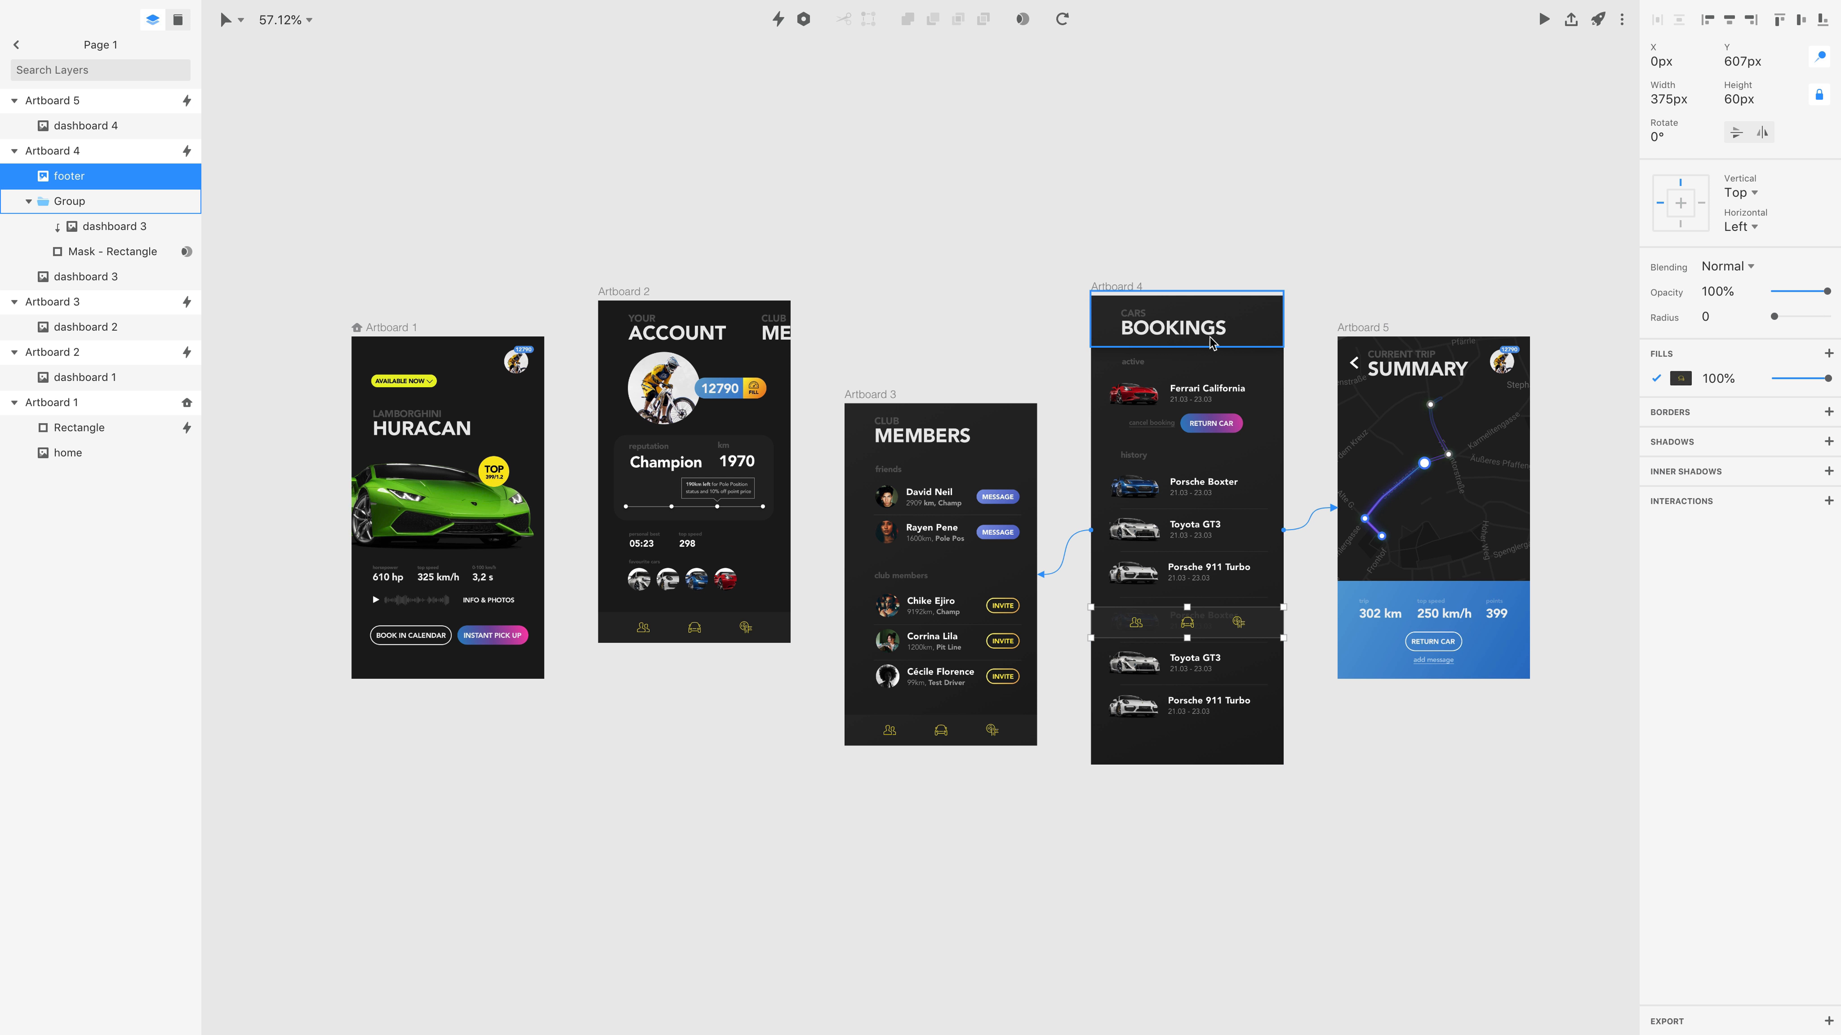
click(1127, 311)
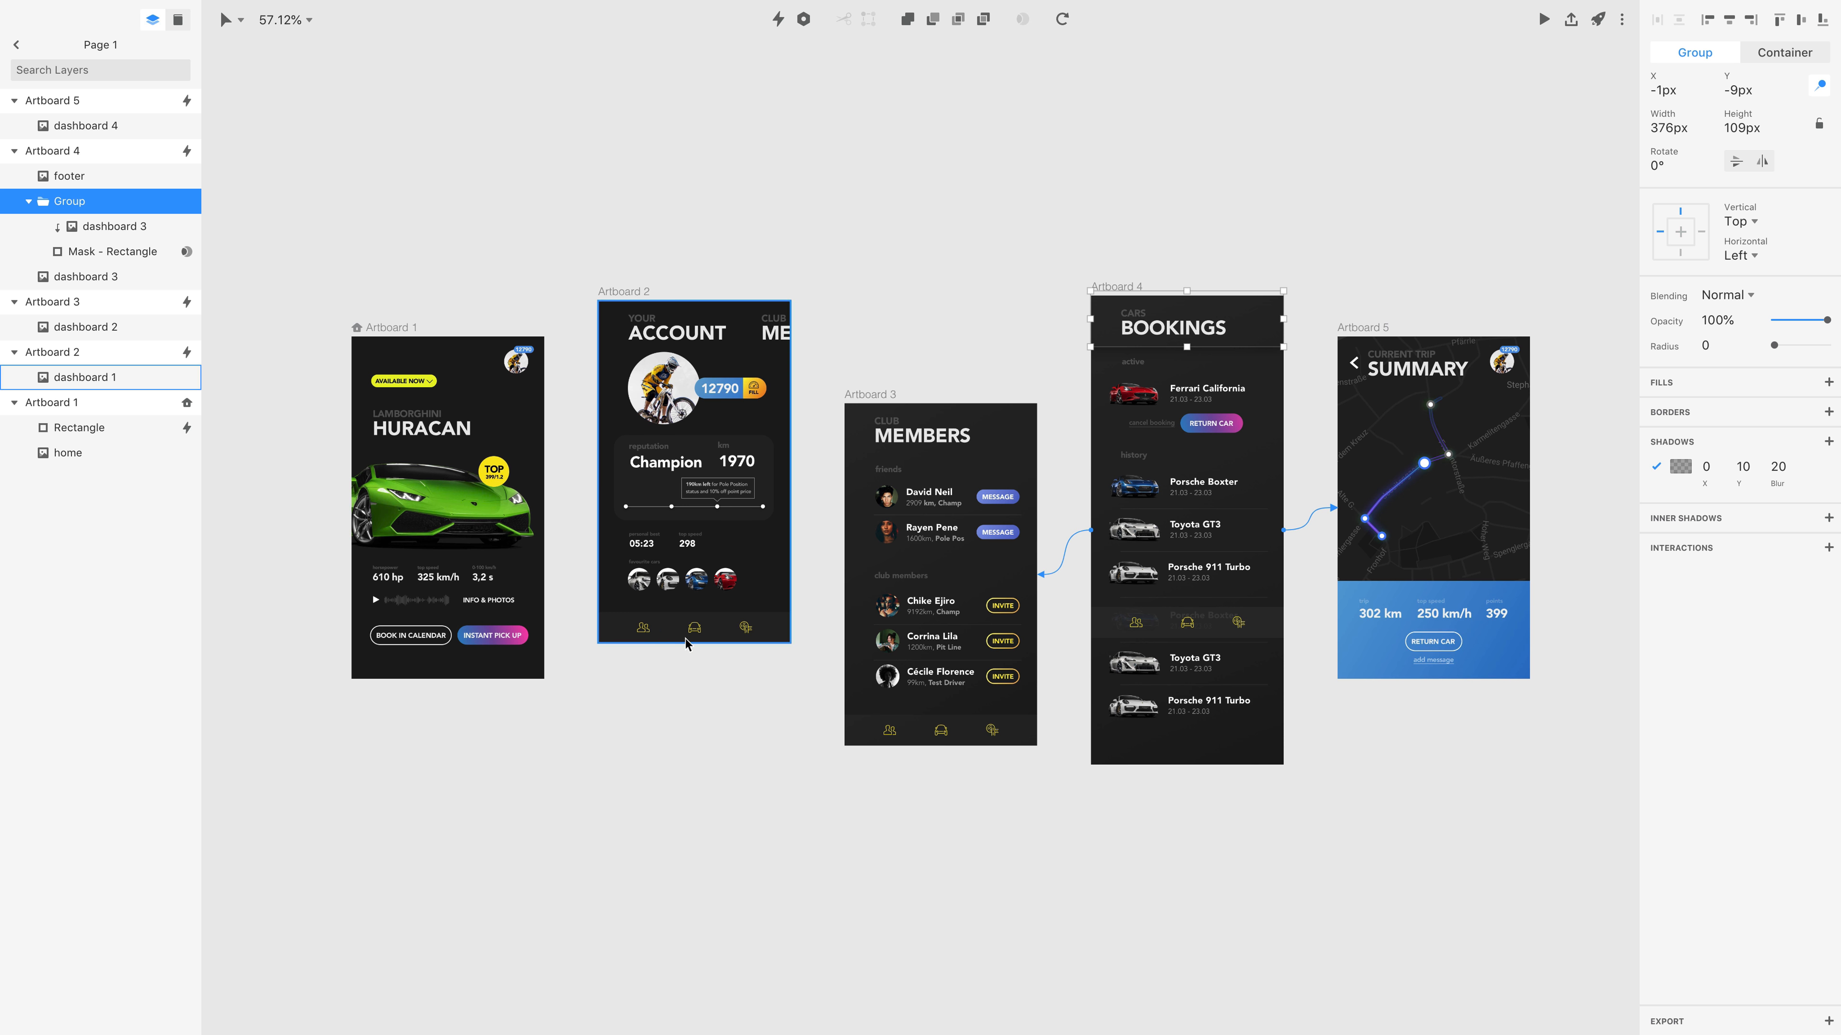
Draw a hotspot rectangle about 69 × 62 px over the members icon in Artboard 2's footer and link it to Artboard 3 on Tap with Instant transition.
click(646, 635)
scroll(647, 635, up, 5)
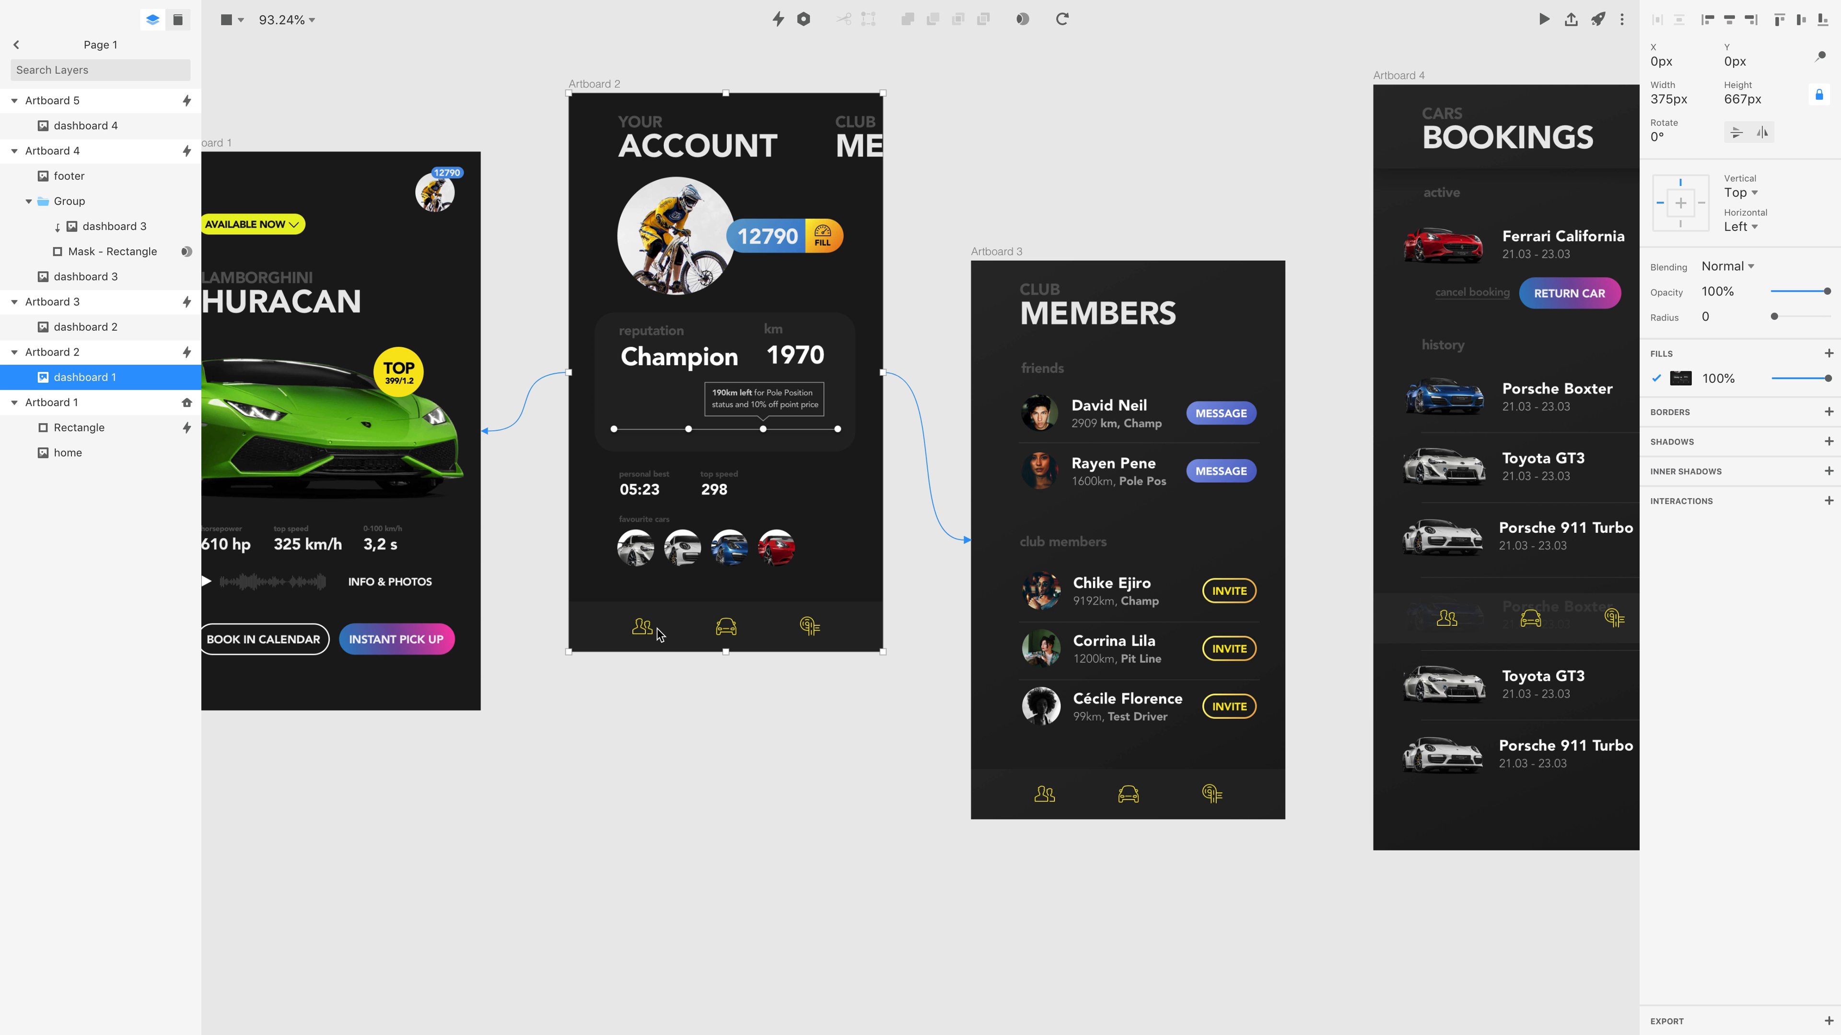
key(r)
mouse_move(614, 600)
mouse_down()
mouse_move(700, 649)
mouse_move(673, 652)
mouse_up()
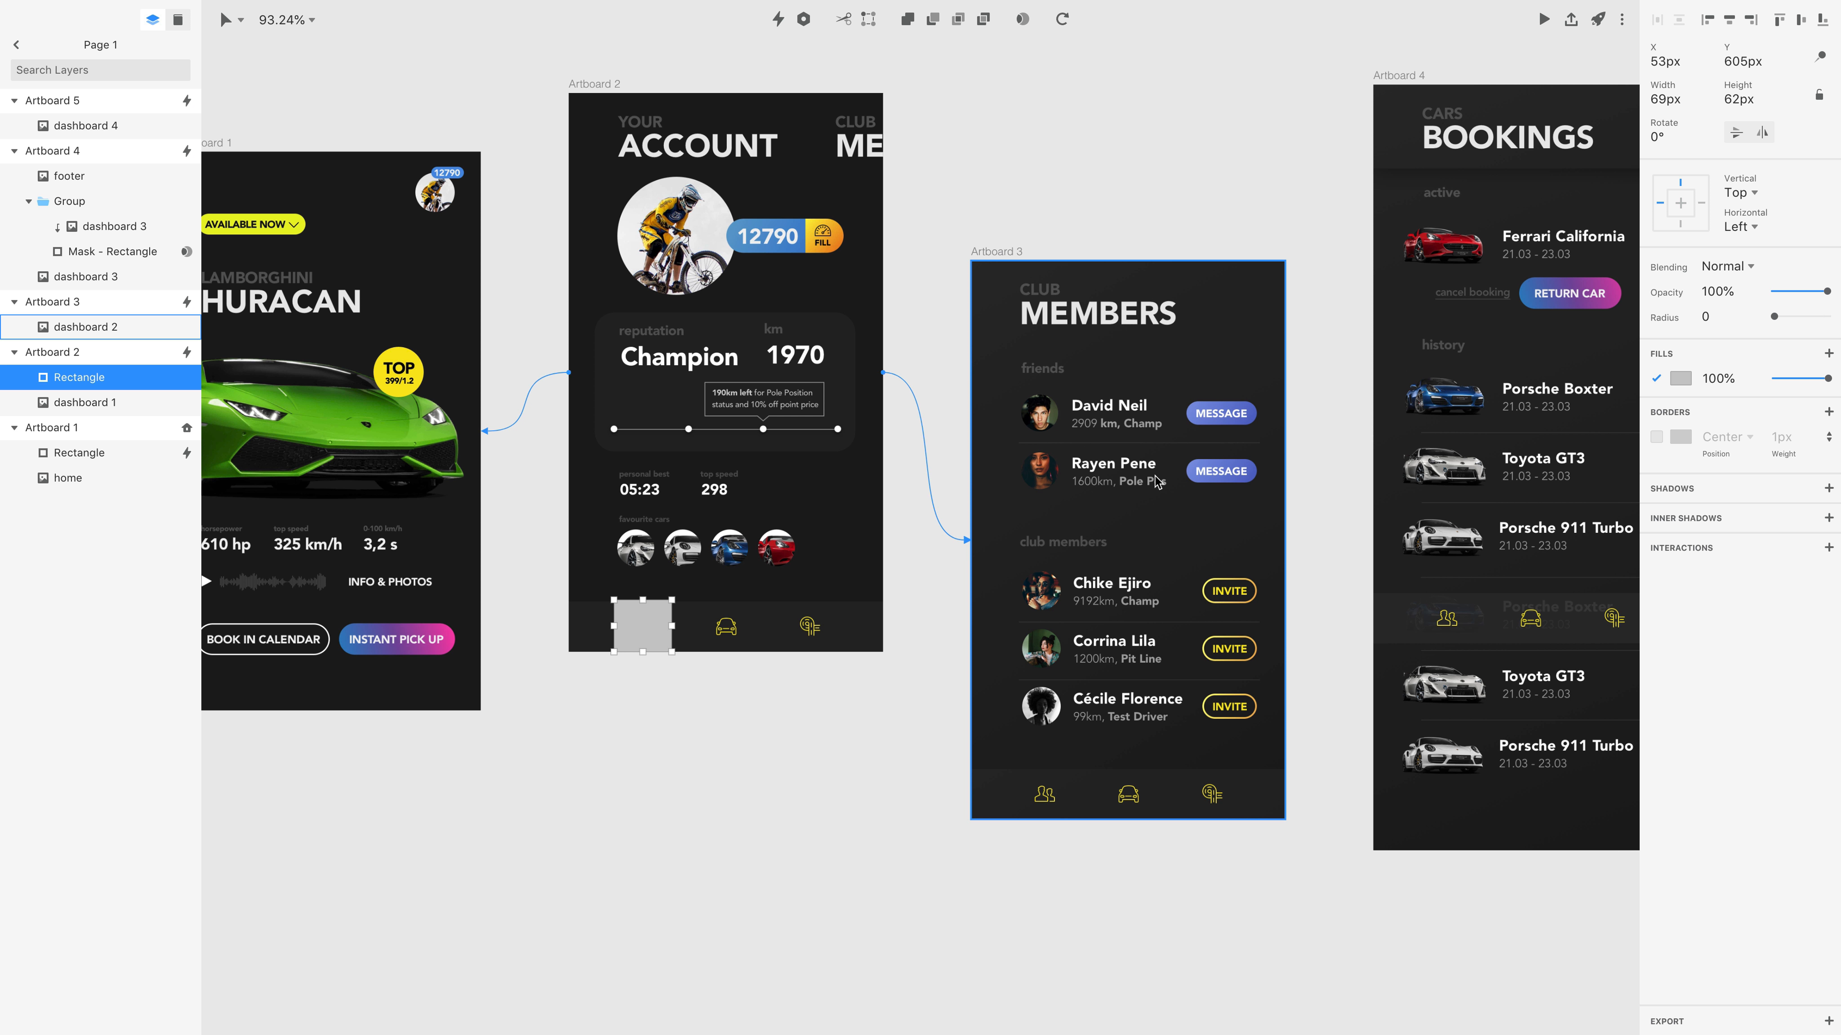
key(c)
click(1093, 373)
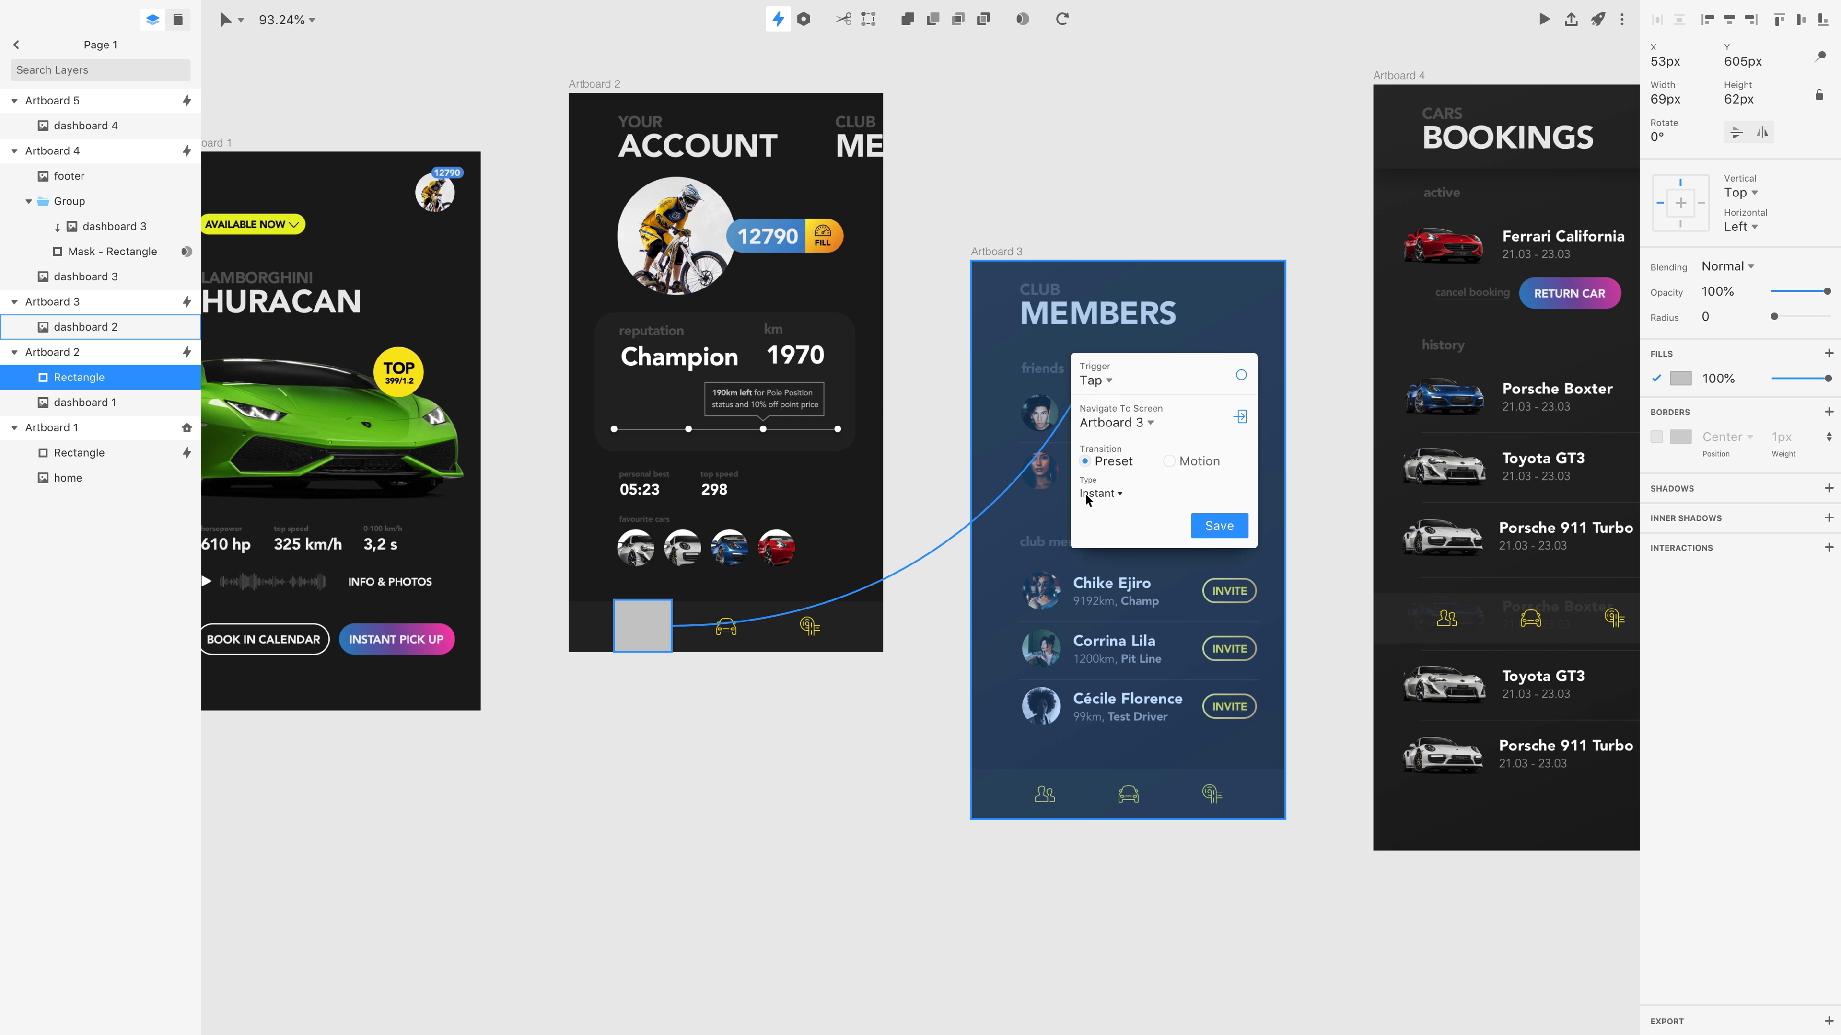
click(1219, 526)
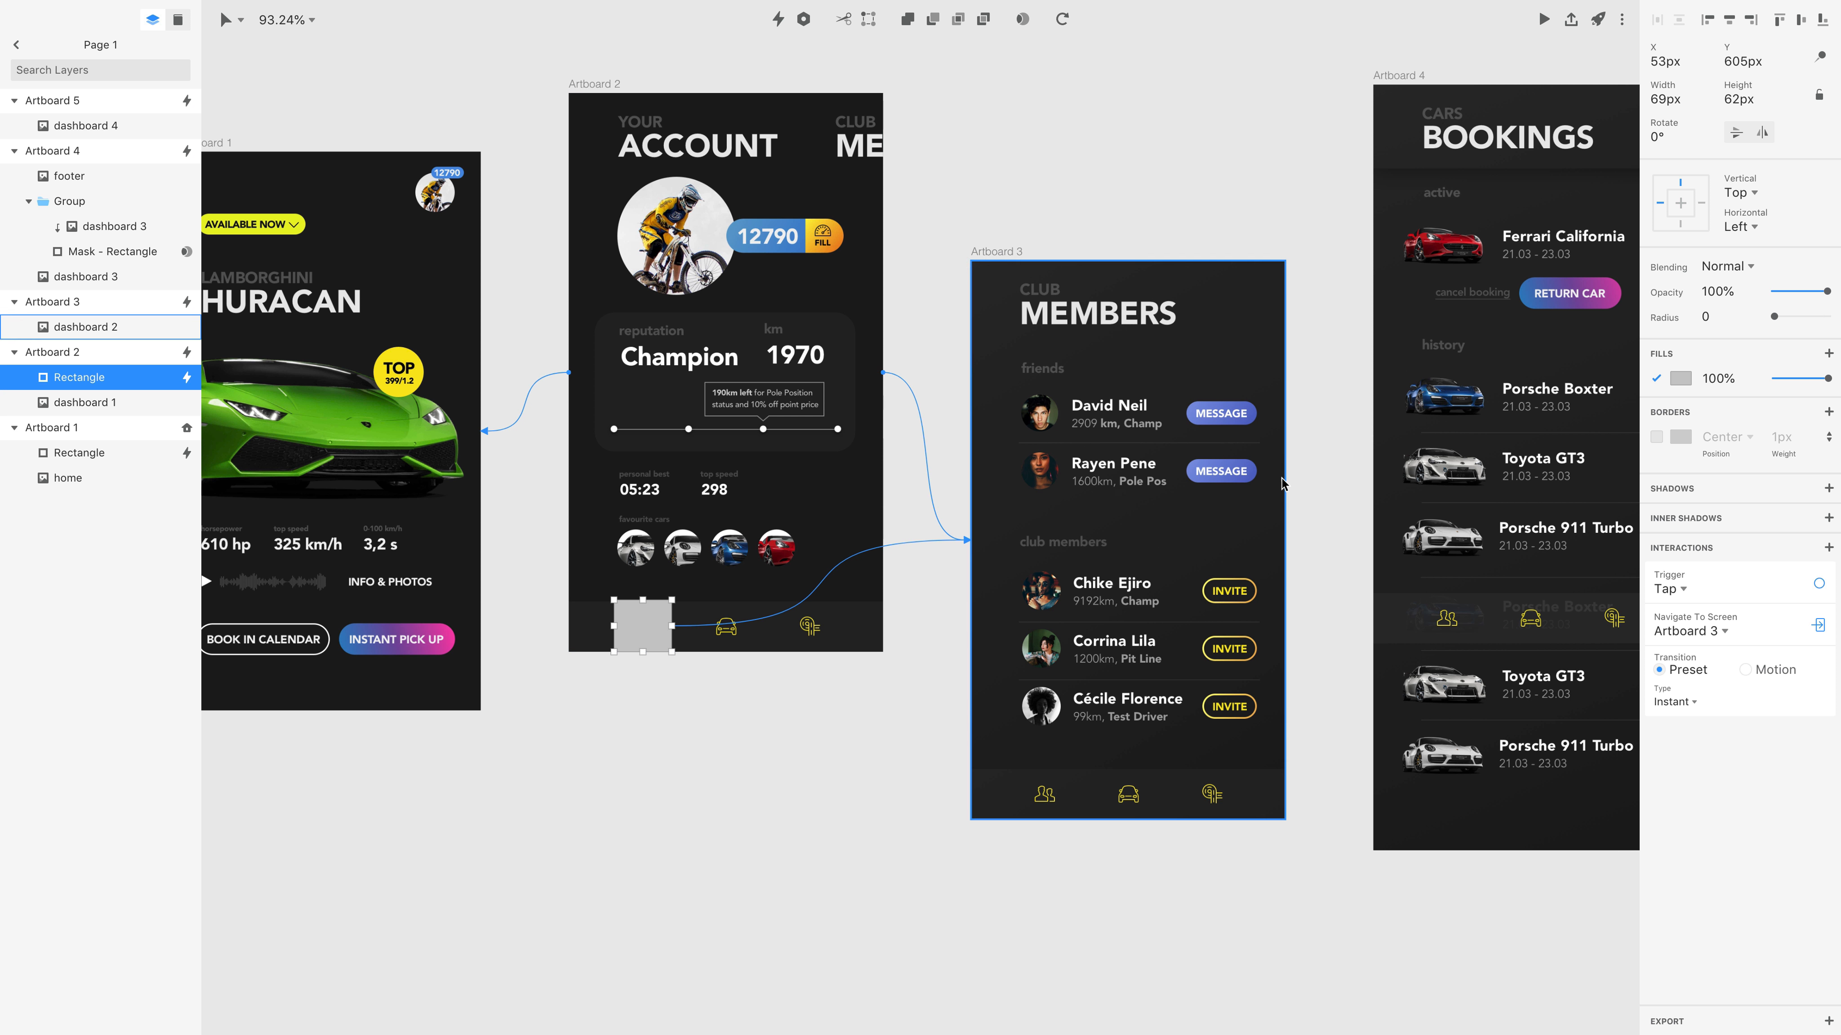
Duplicate the hotspot onto the car icon in Artboard 2's footer and change its navigation target to Artboard 4.
key(super)
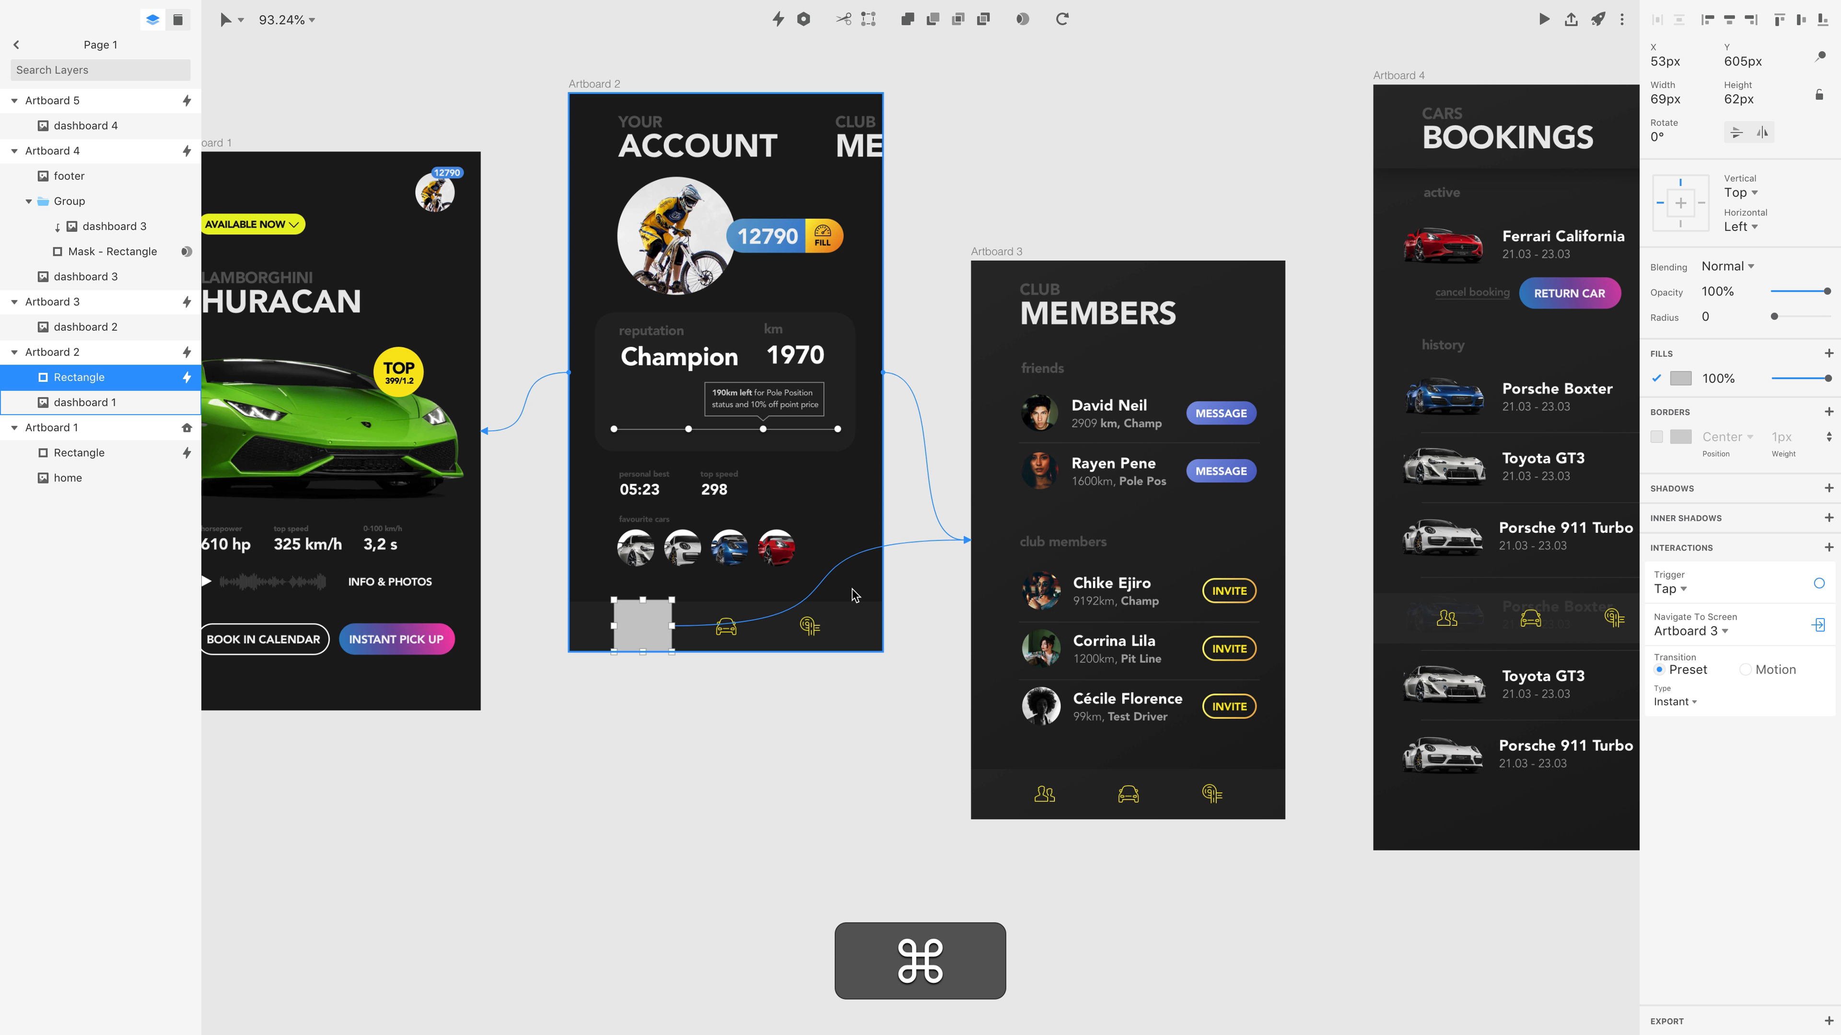
key(alt)
drag(641, 625, 719, 623)
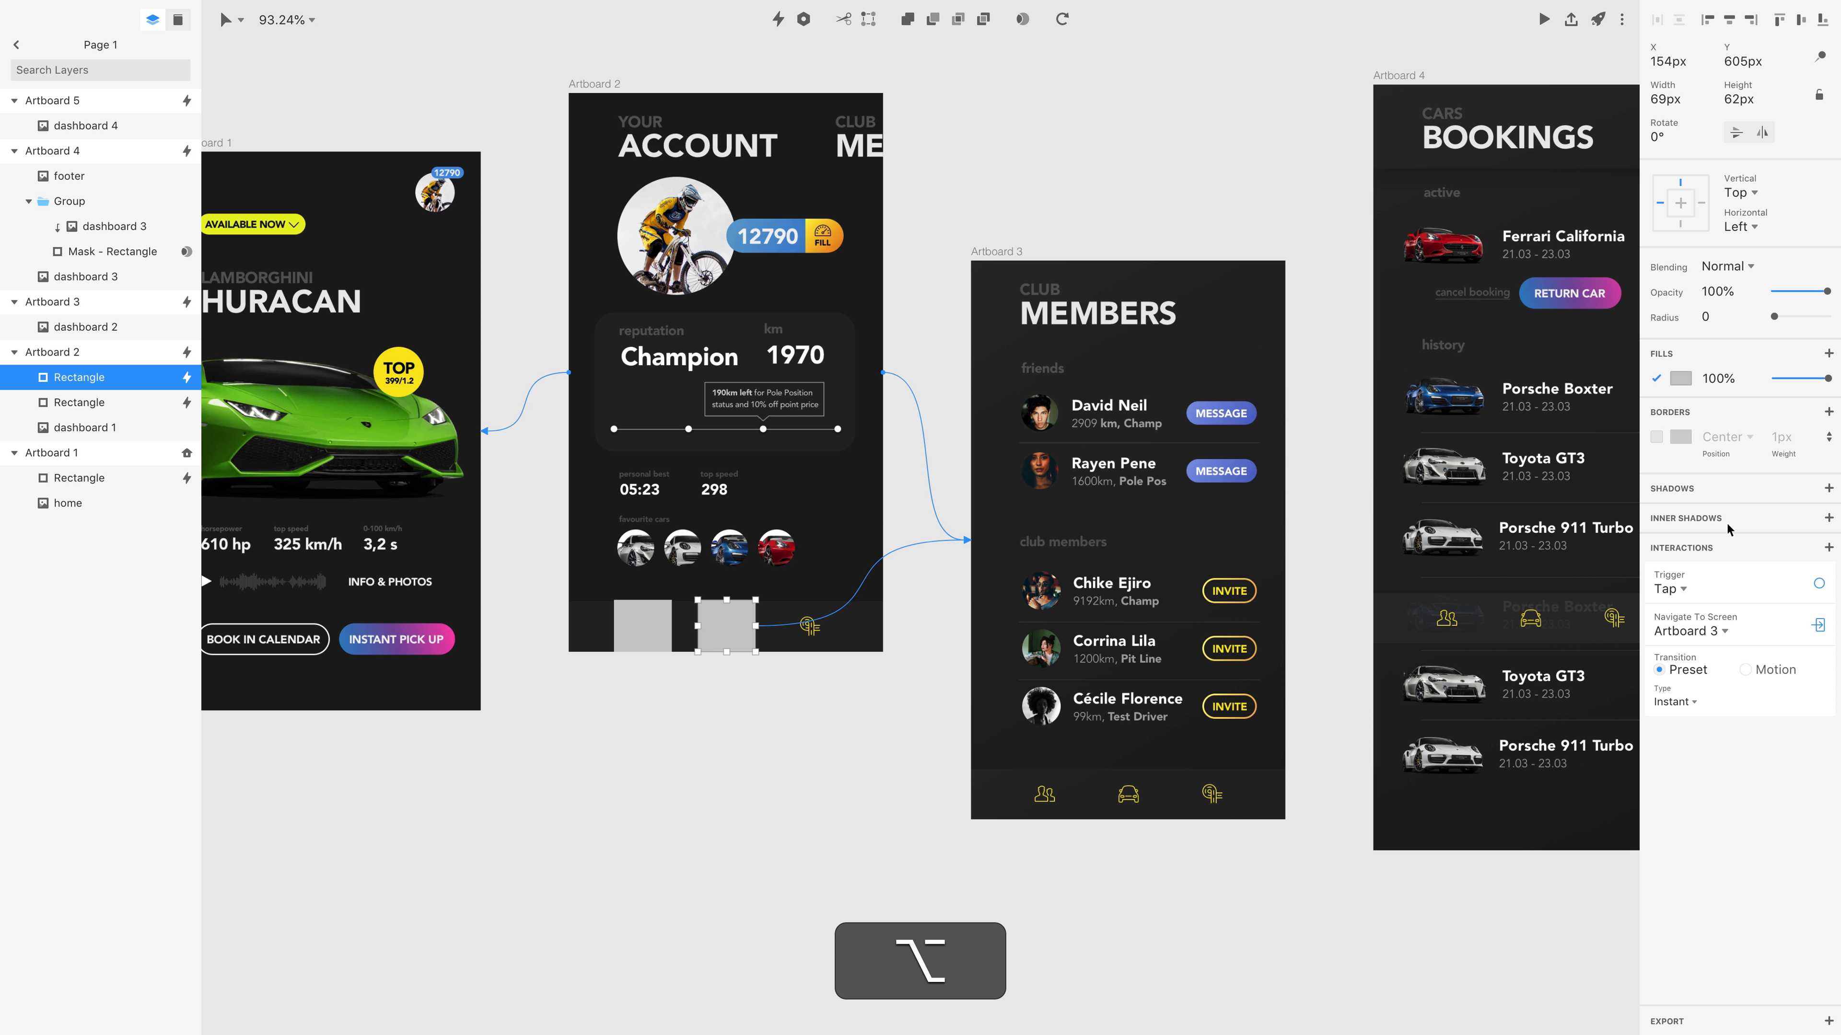
click(1705, 633)
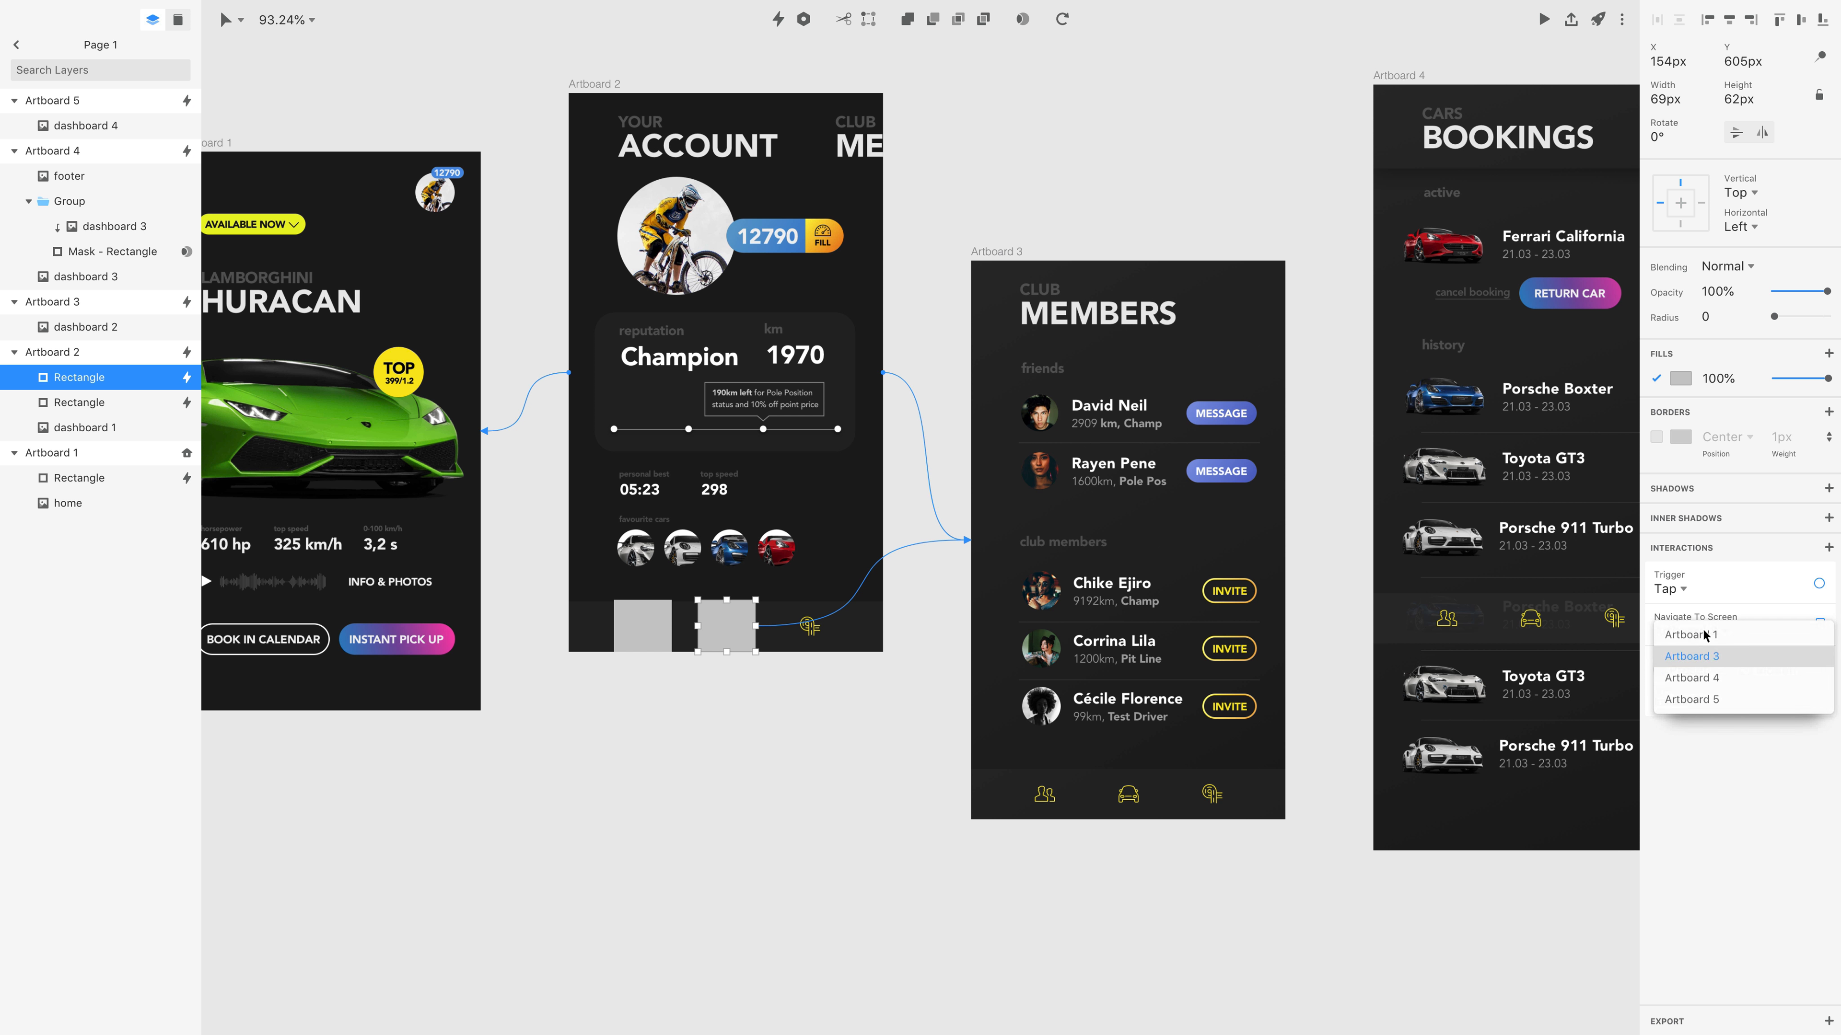
click(1723, 679)
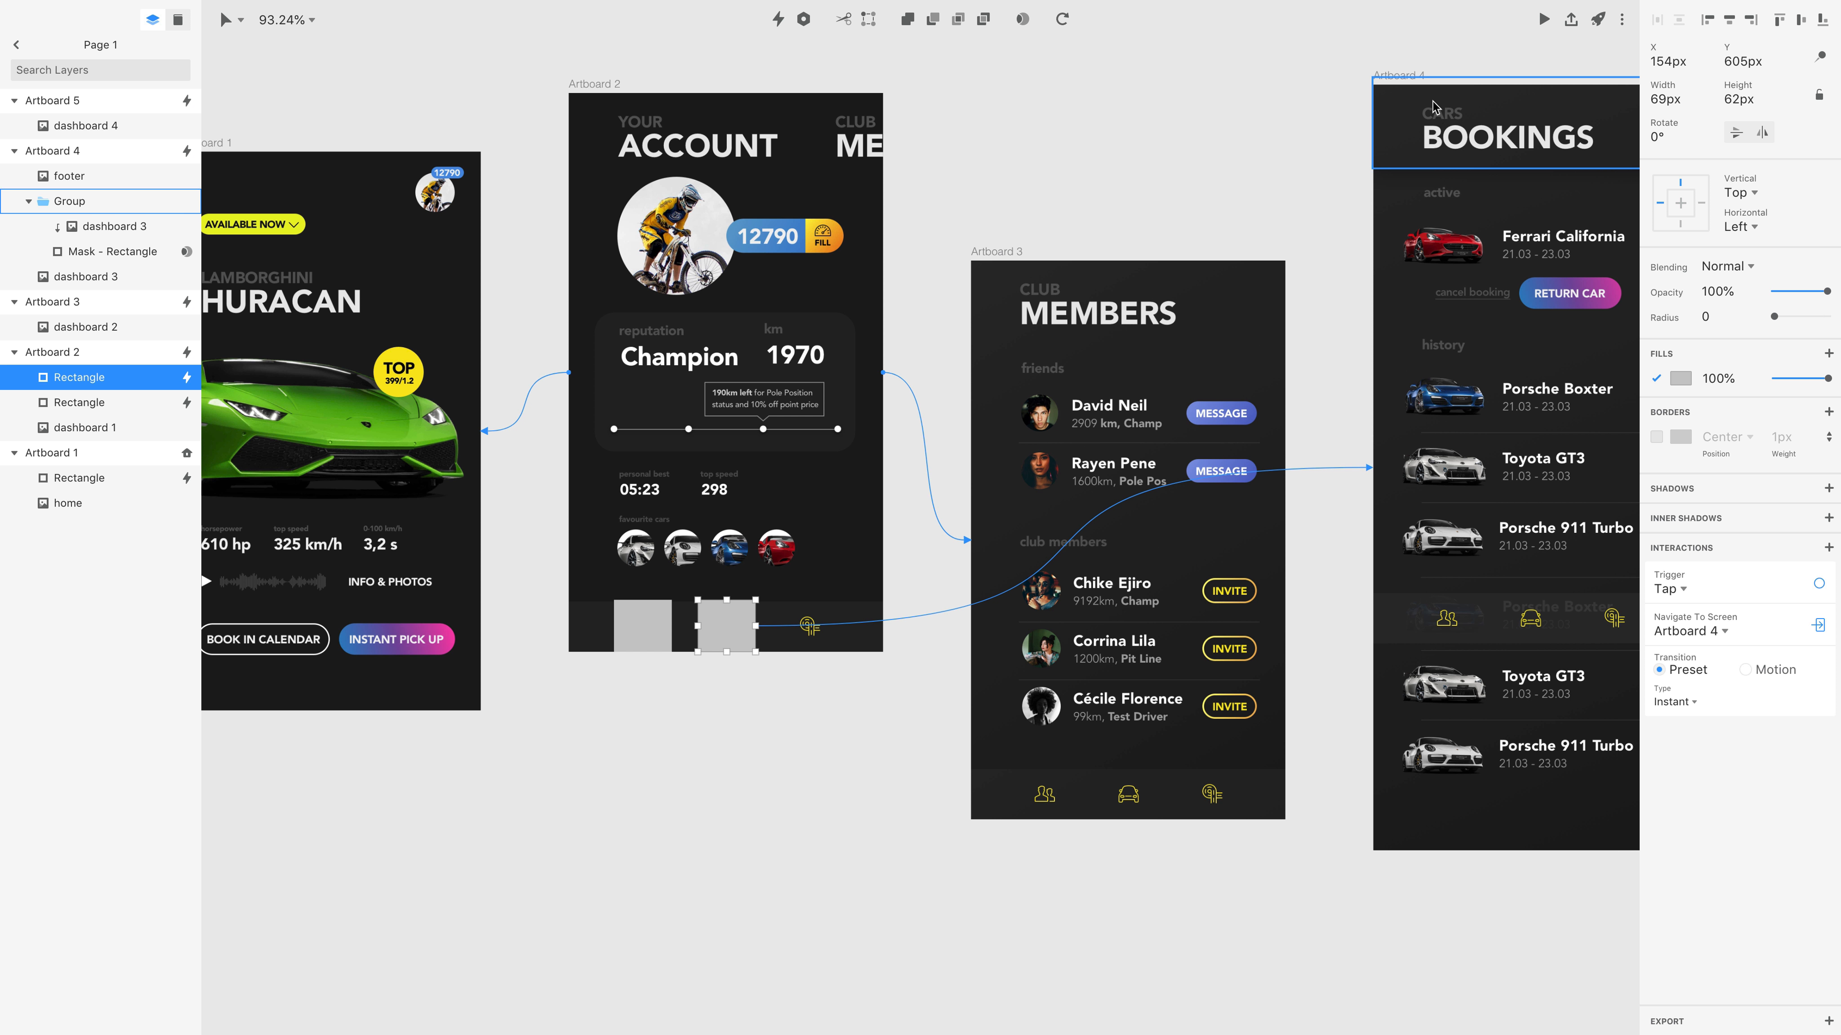
Duplicate the car icon's hotspot onto the third footer icon in Artboard 2 and change its navigation target to Artboard 5.
alt+drag(740, 638, 813, 638)
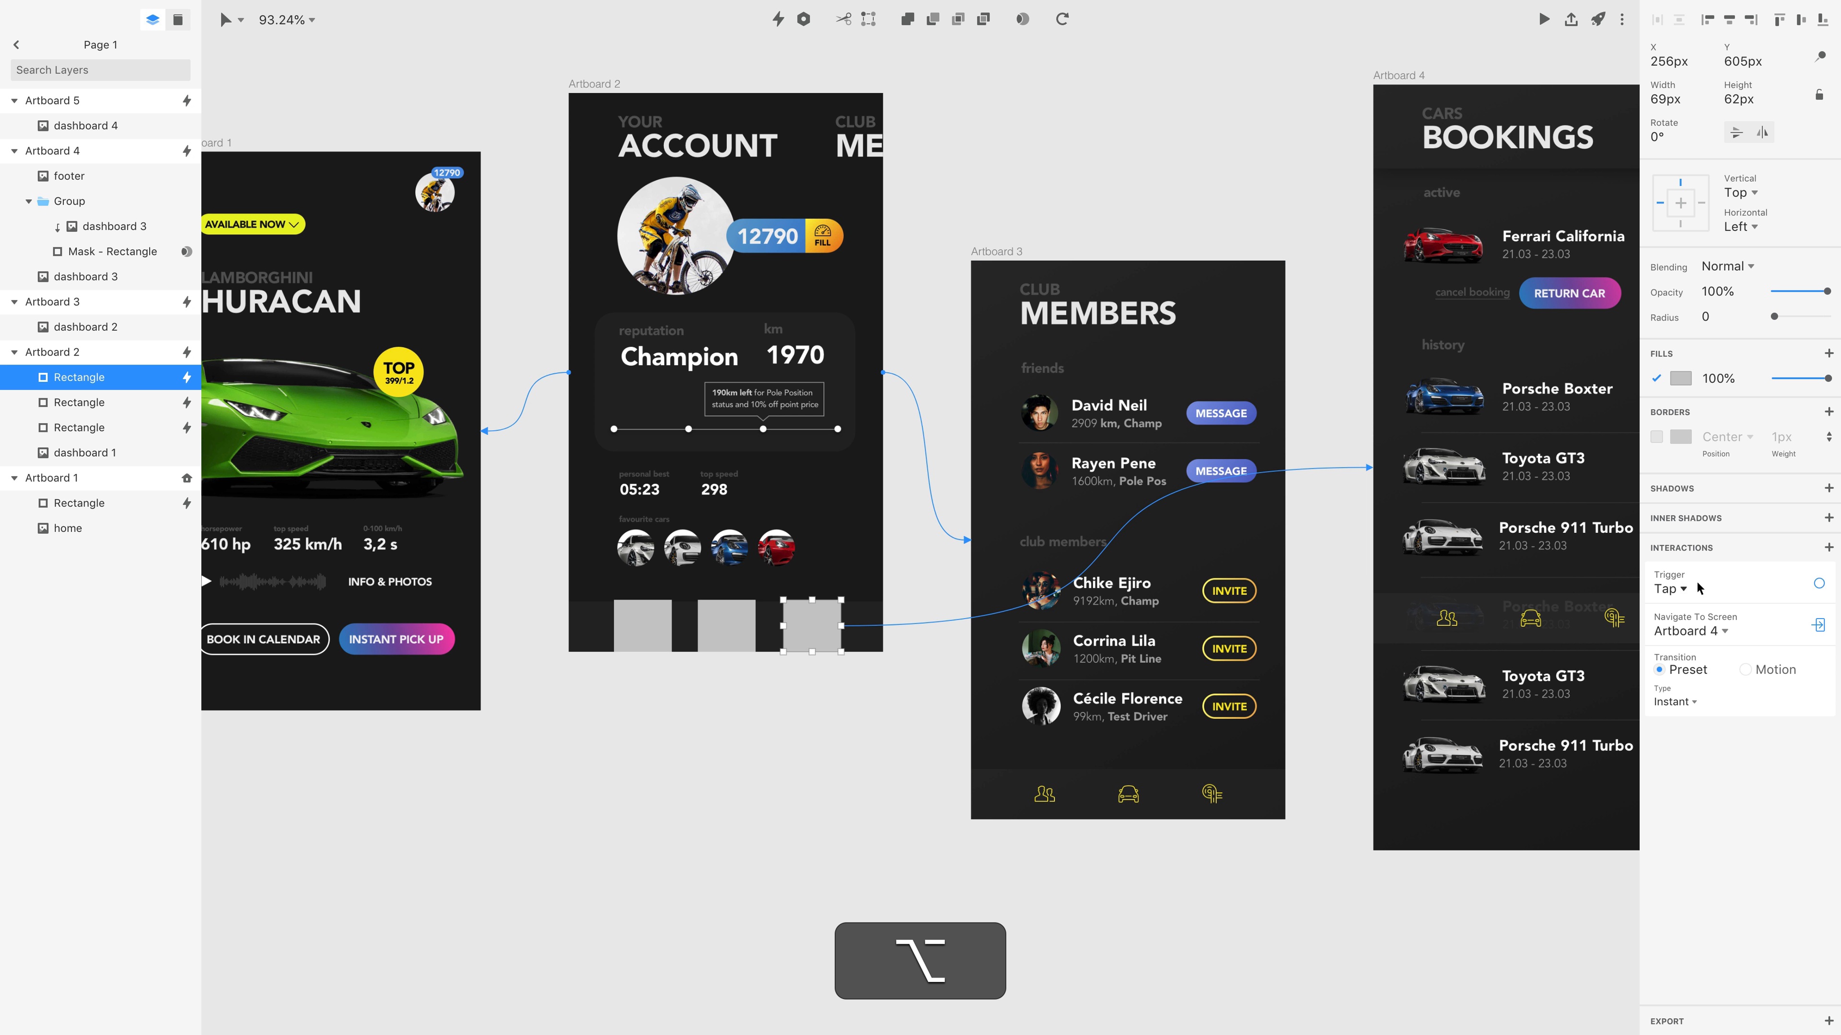
click(1700, 631)
click(1724, 699)
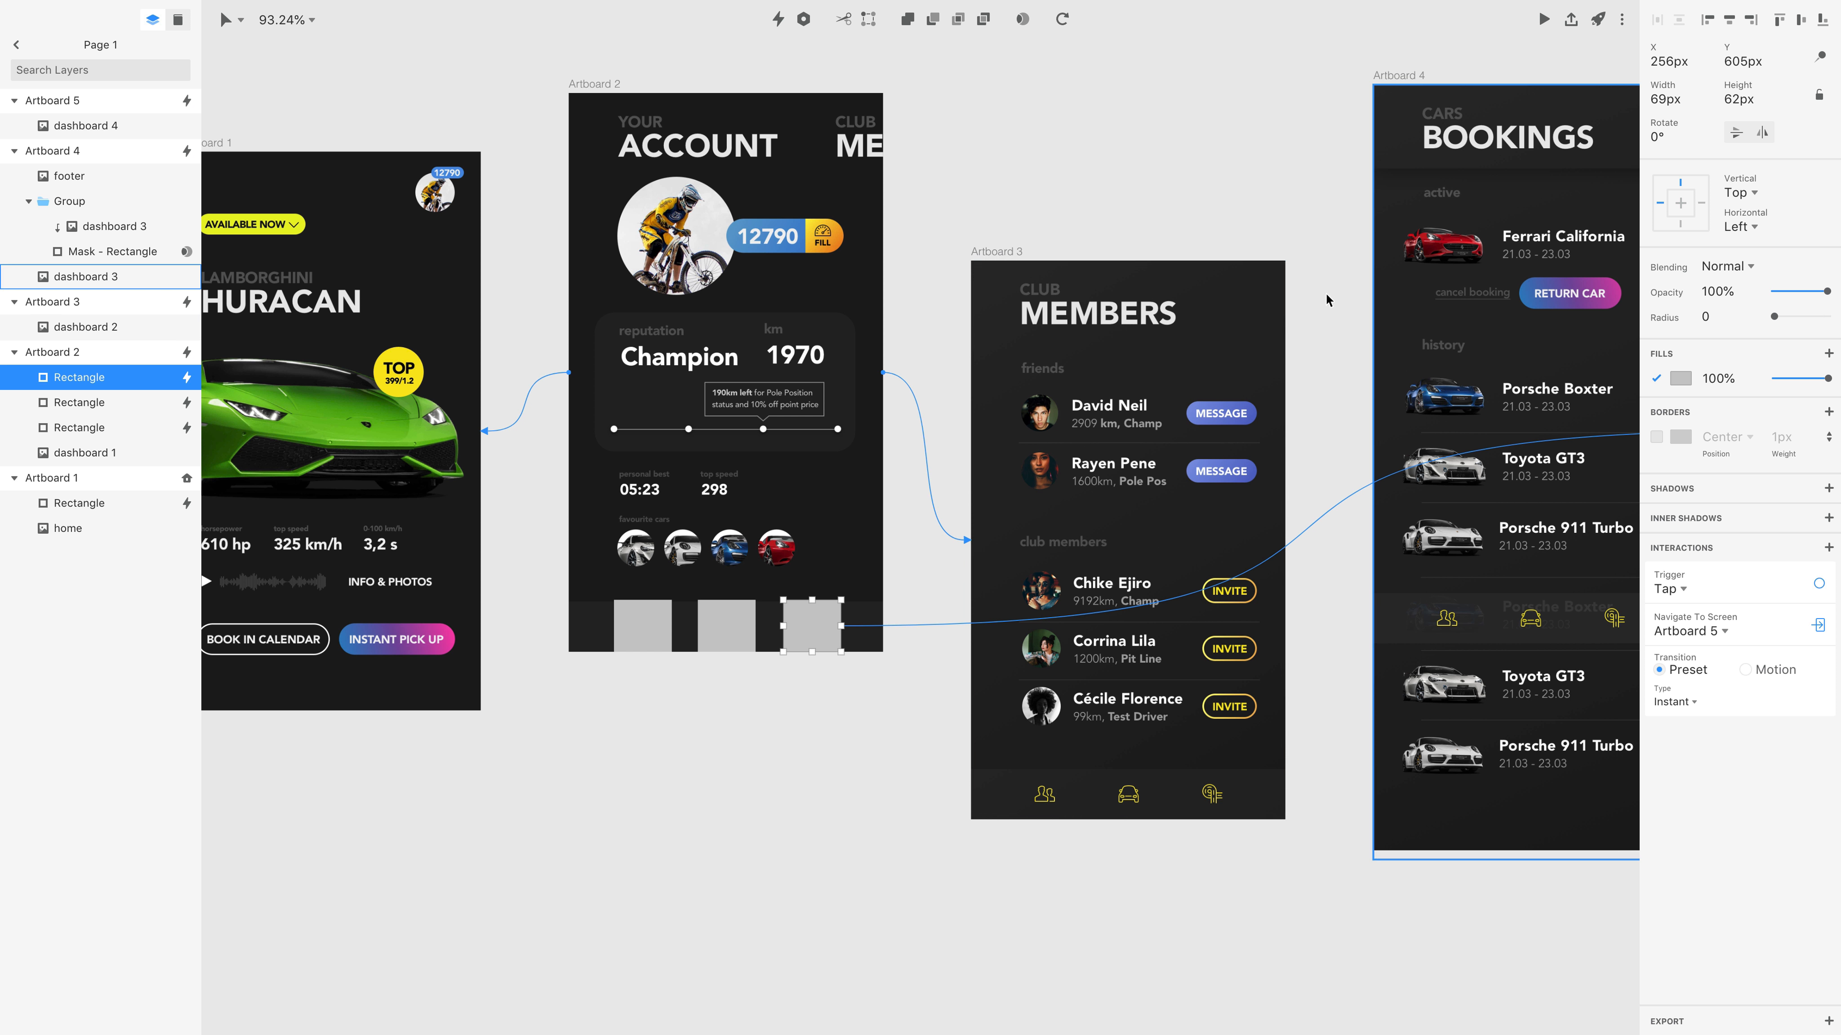
Select all three hotspot rectangles in Artboard 2's footer and turn off their fill.
shift+click(731, 636)
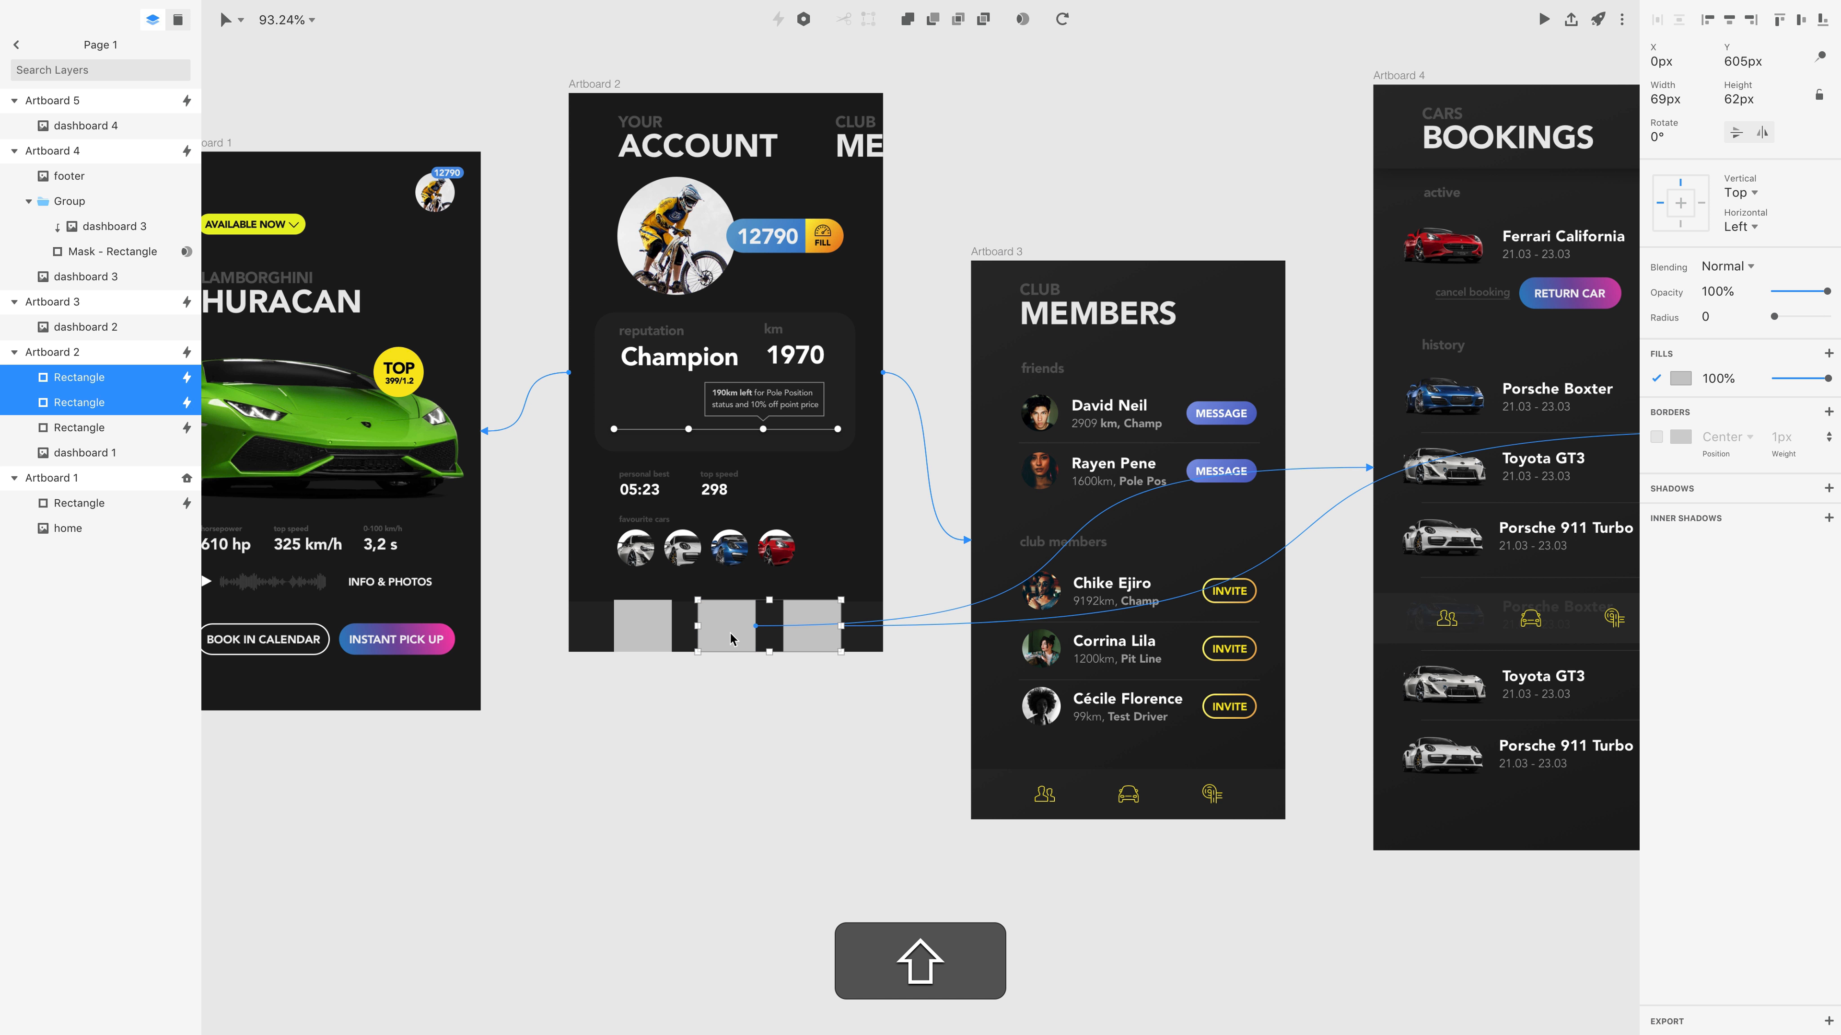
shift+click(662, 632)
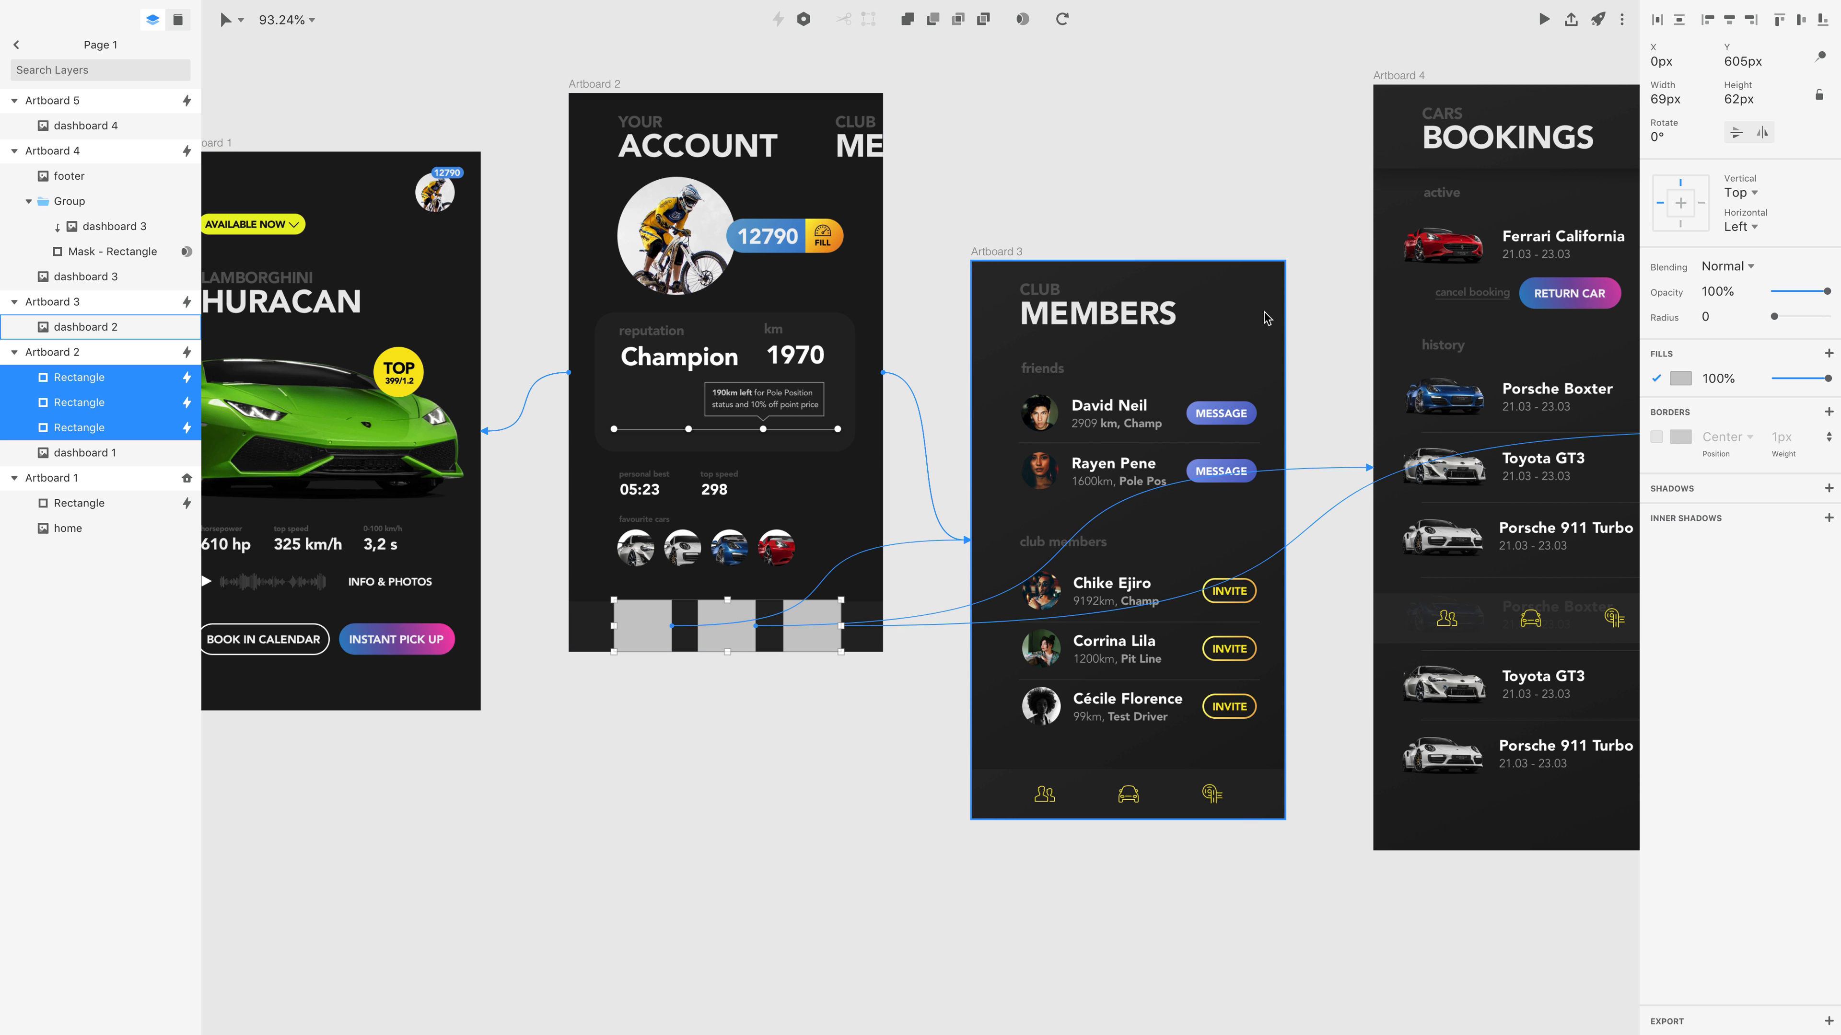
mouse_move(1821, 294)
mouse_down()
mouse_move(1743, 292)
mouse_move(1839, 286)
mouse_up()
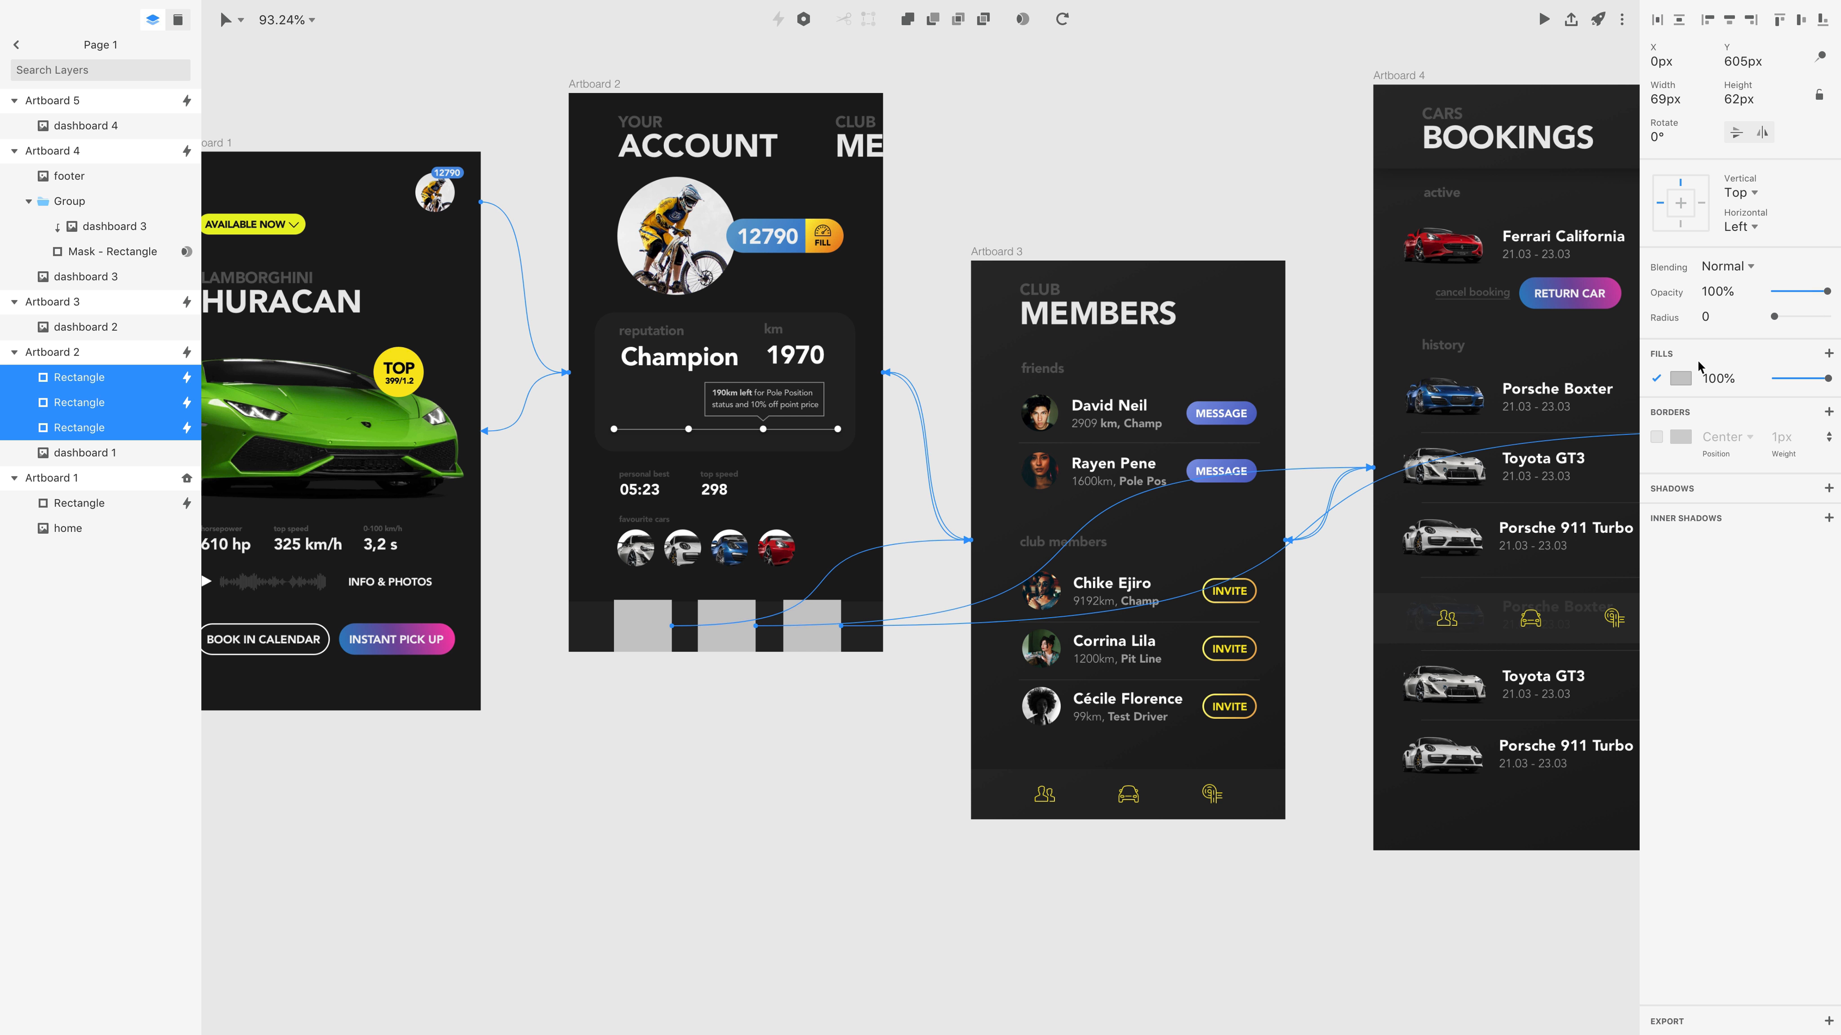
click(1656, 378)
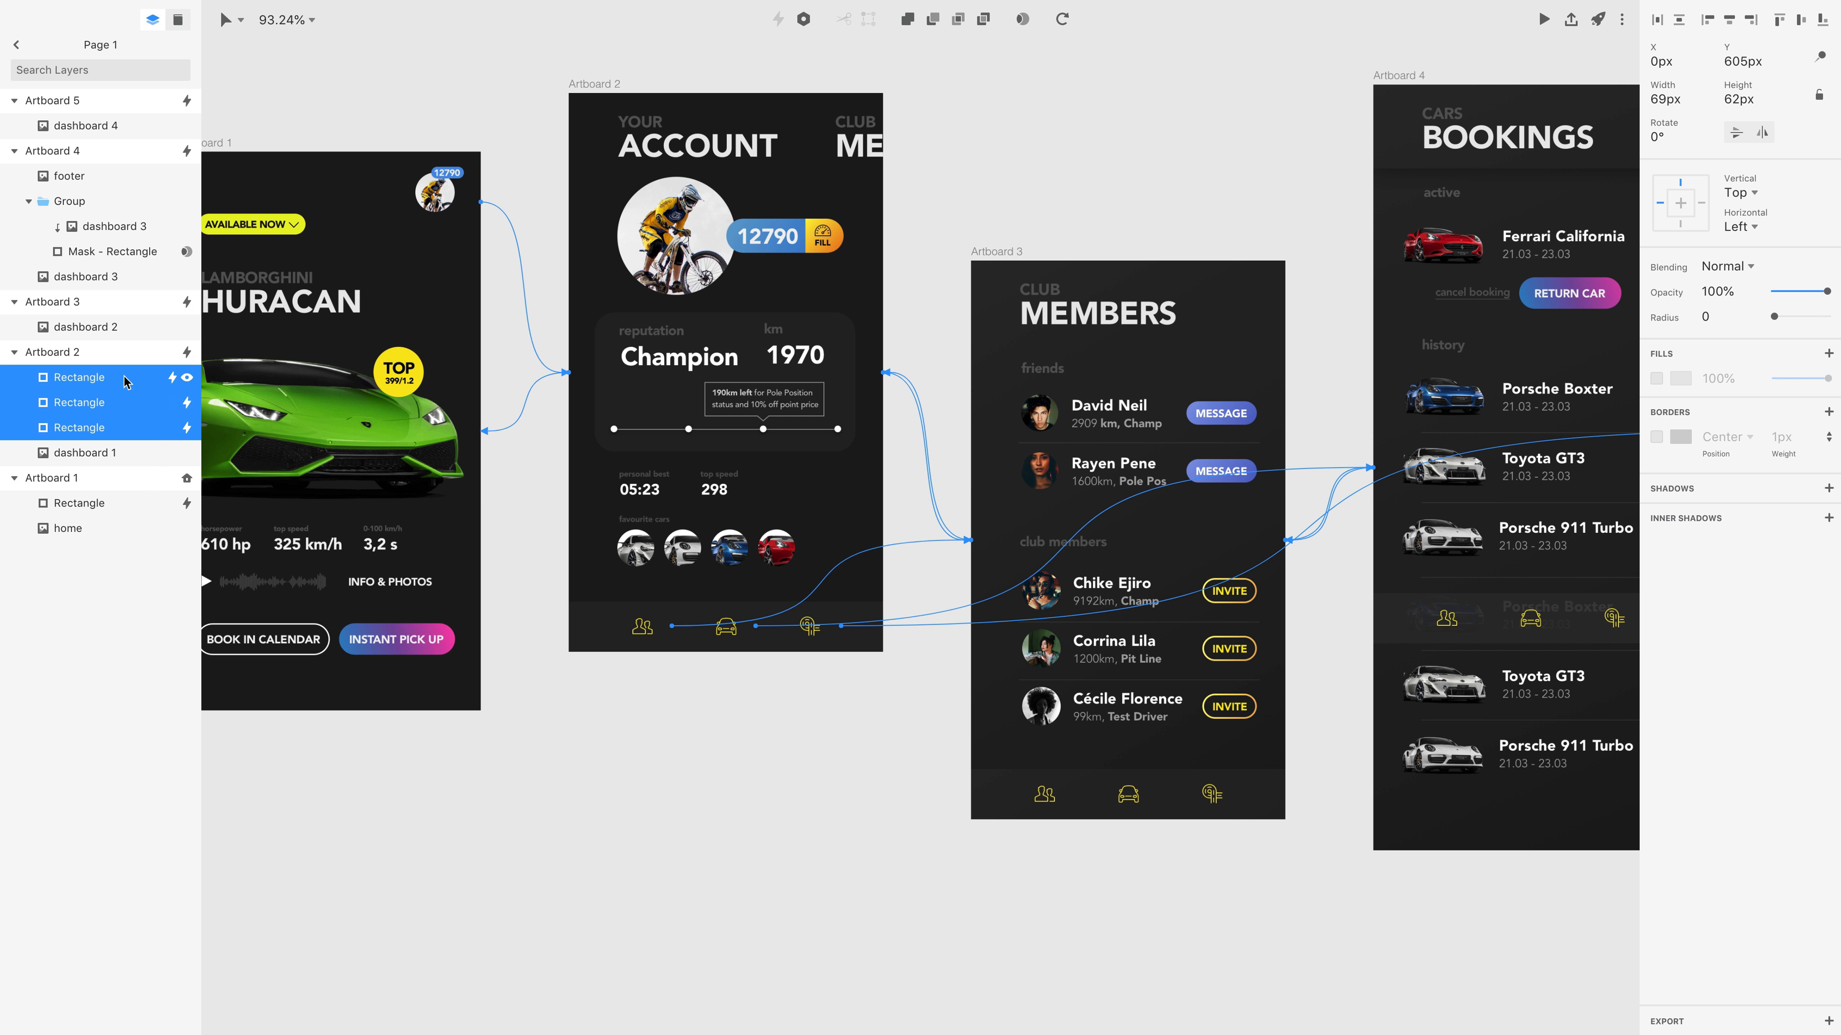
Copy Artboard 2's three footer hotspot rectangles into Artboard 3 over its footer icons.
key(super)
key(super+c)
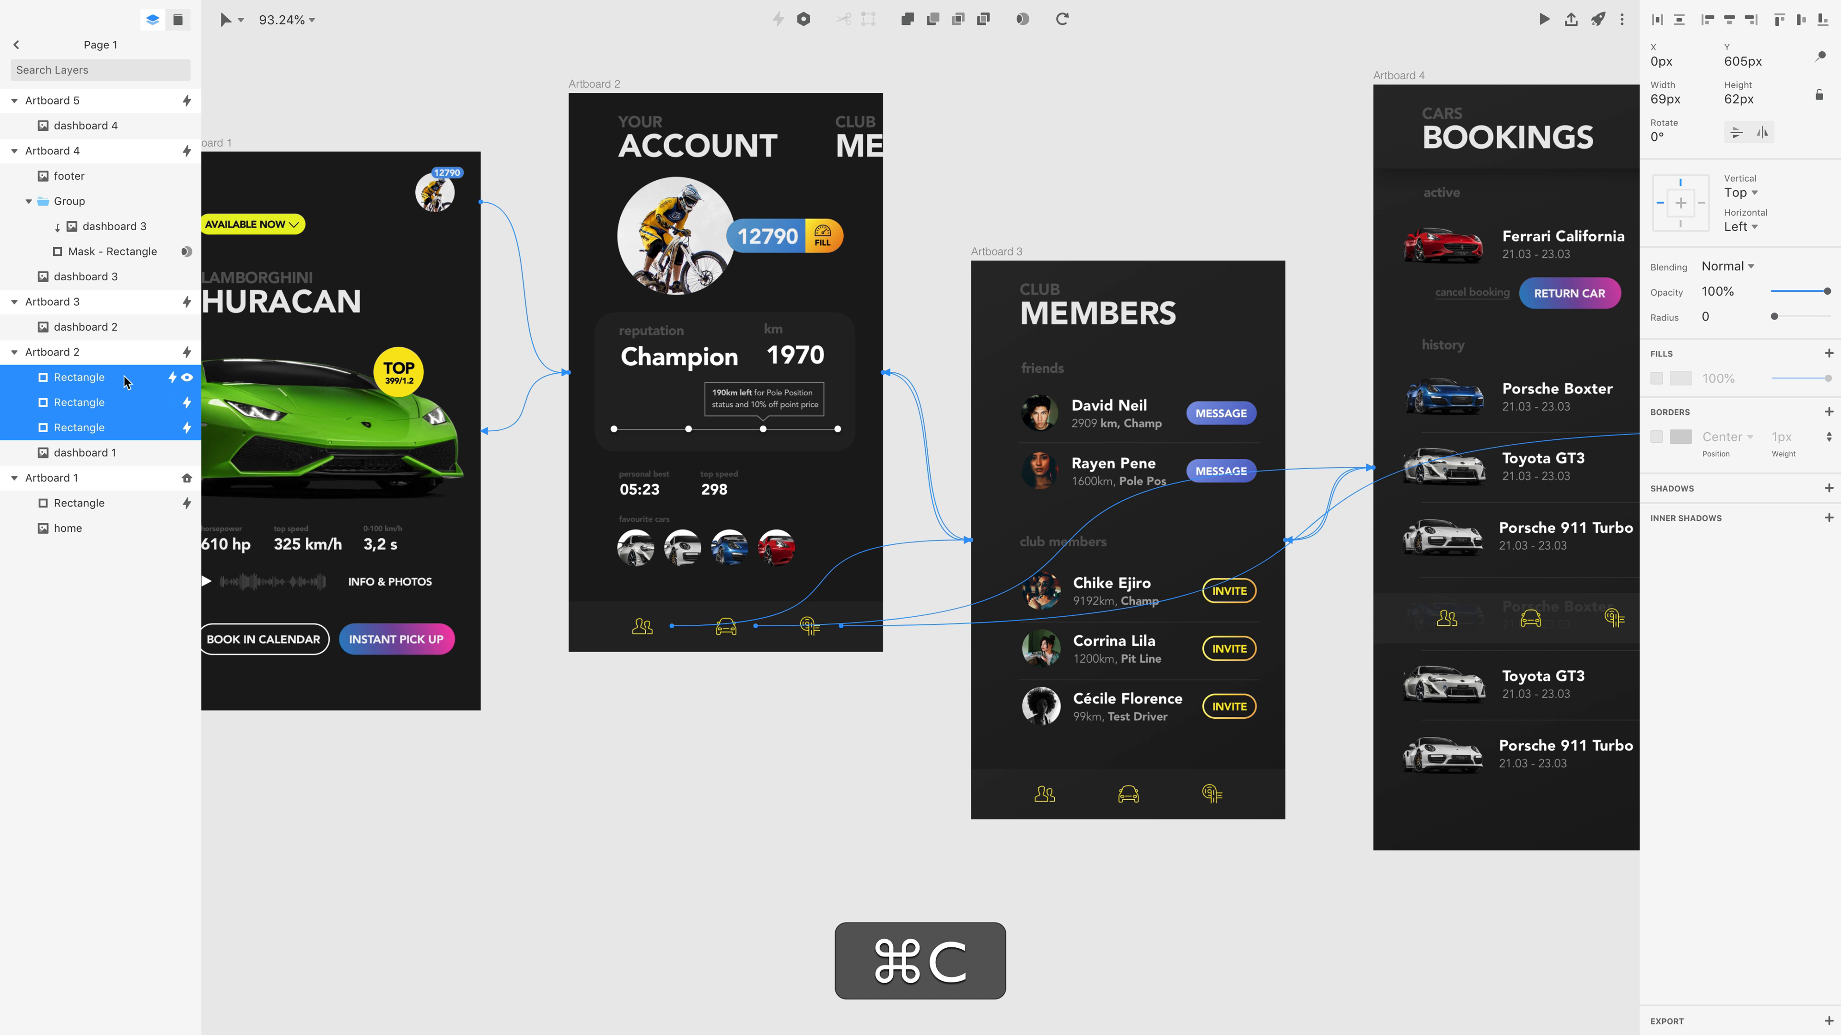
click(994, 253)
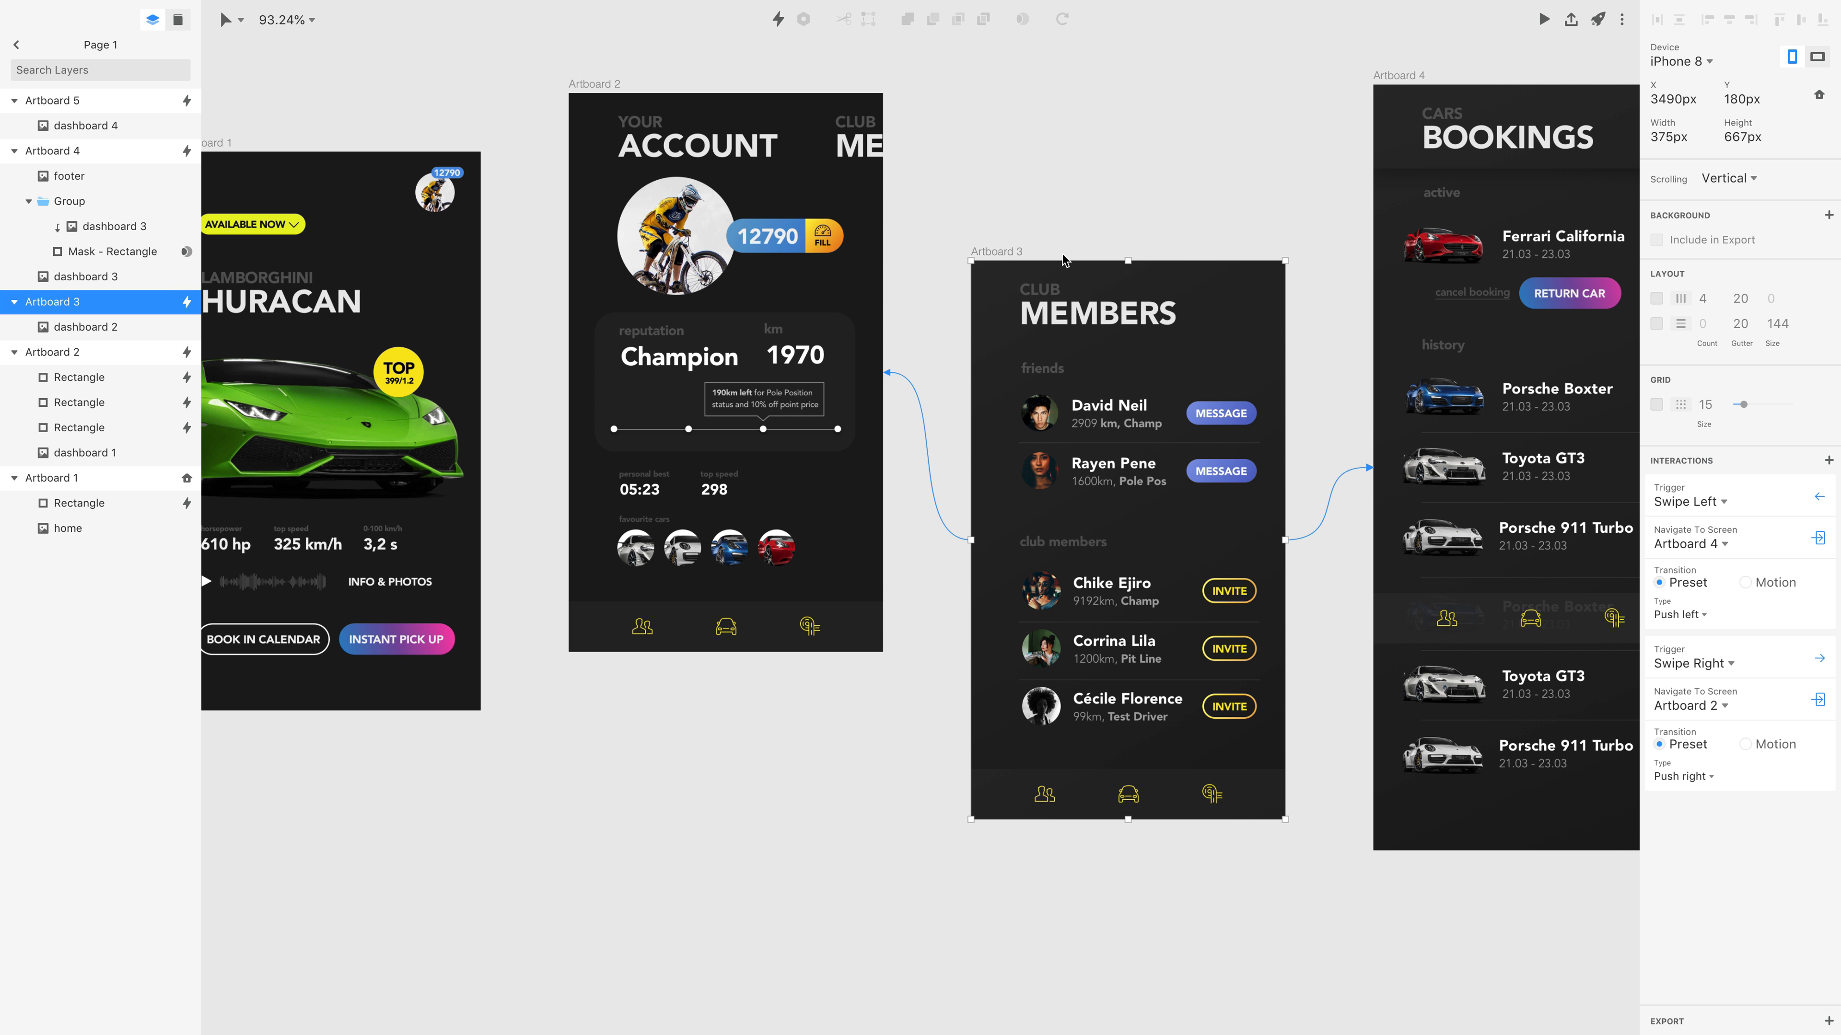
scroll(1063, 259, right, 10)
scroll(1063, 258, up, 3)
key(super+v)
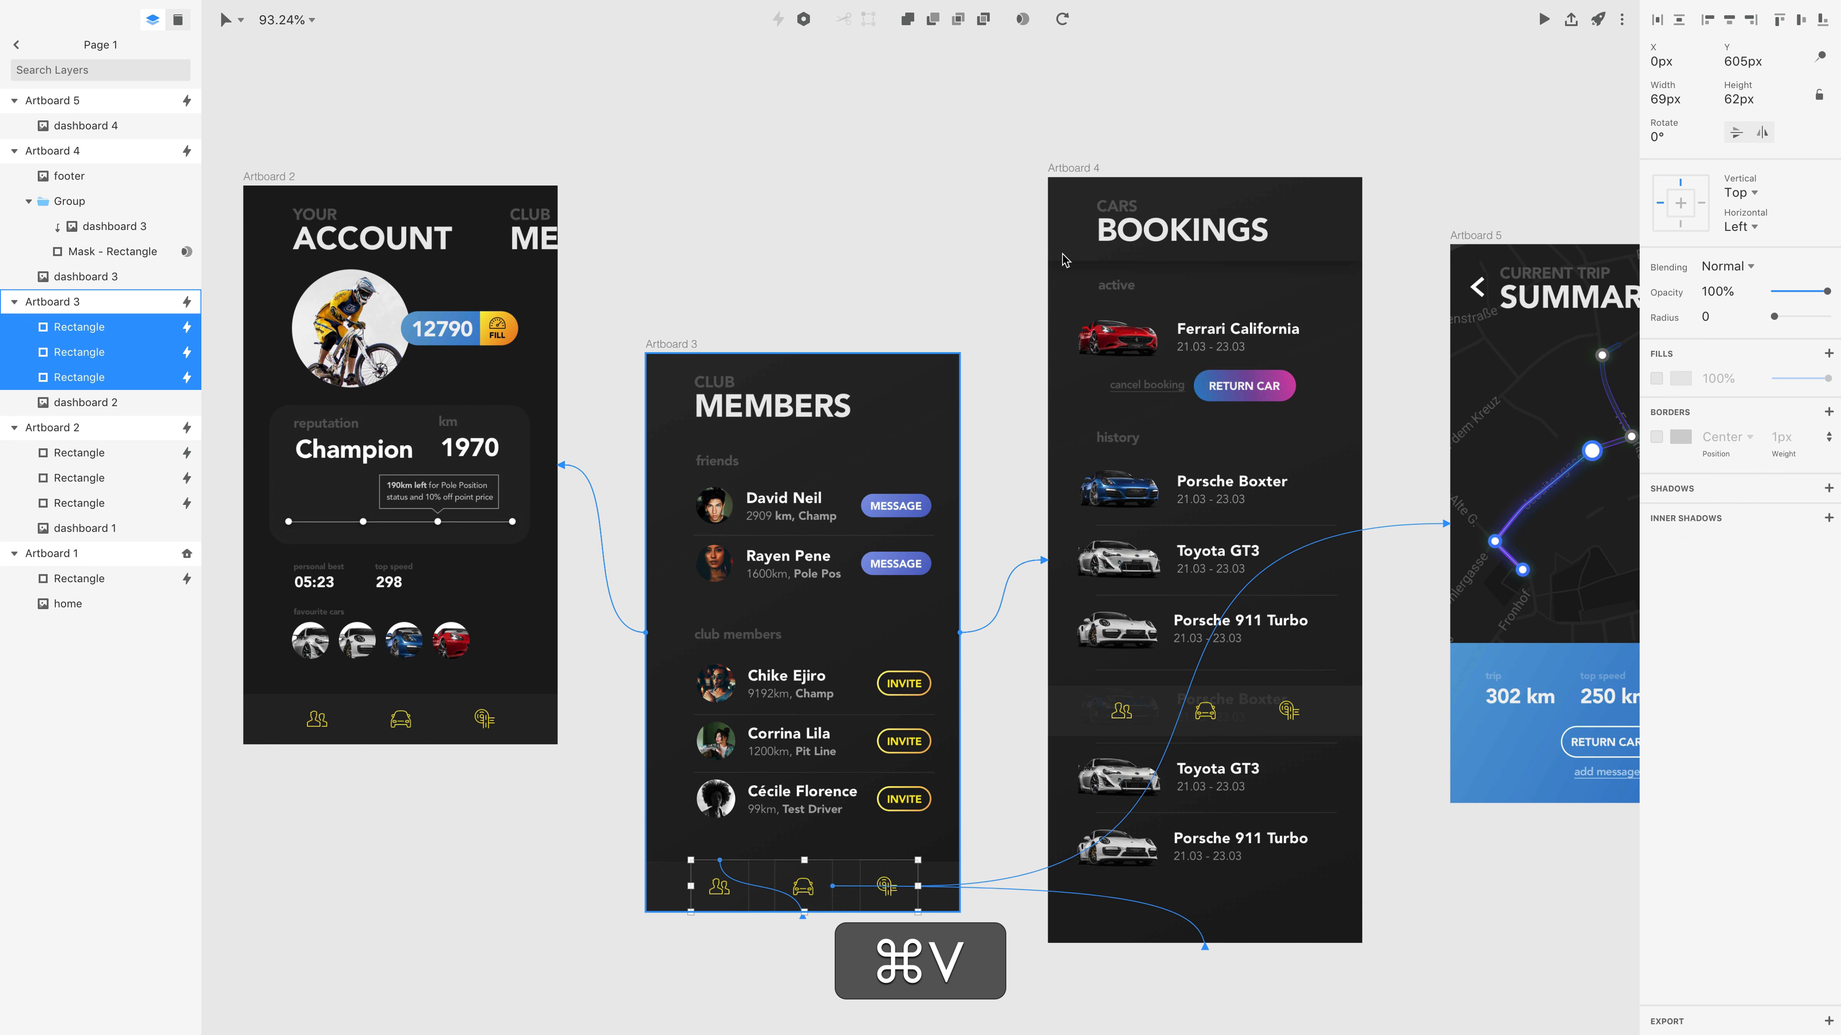
Delete the Tap interaction from the hotspot over the members icon in Artboard 3's footer.
click(743, 929)
super+click(721, 901)
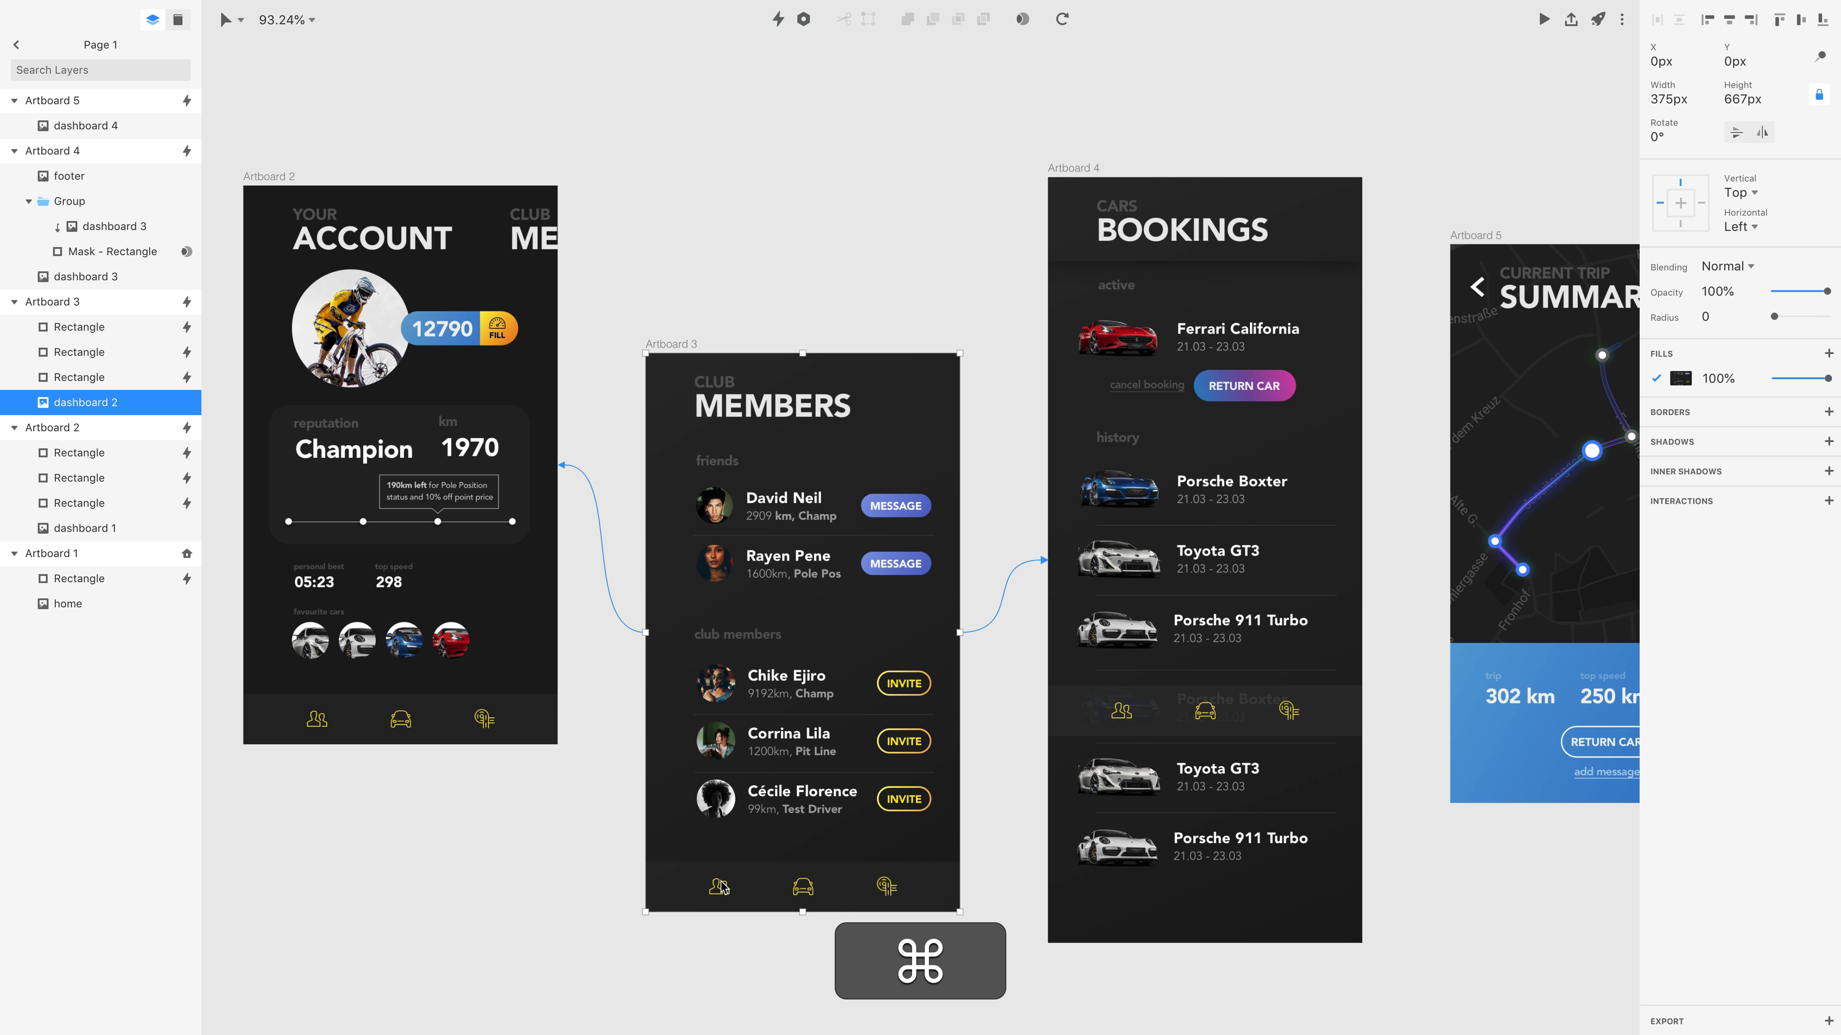
click(102, 503)
click(720, 886)
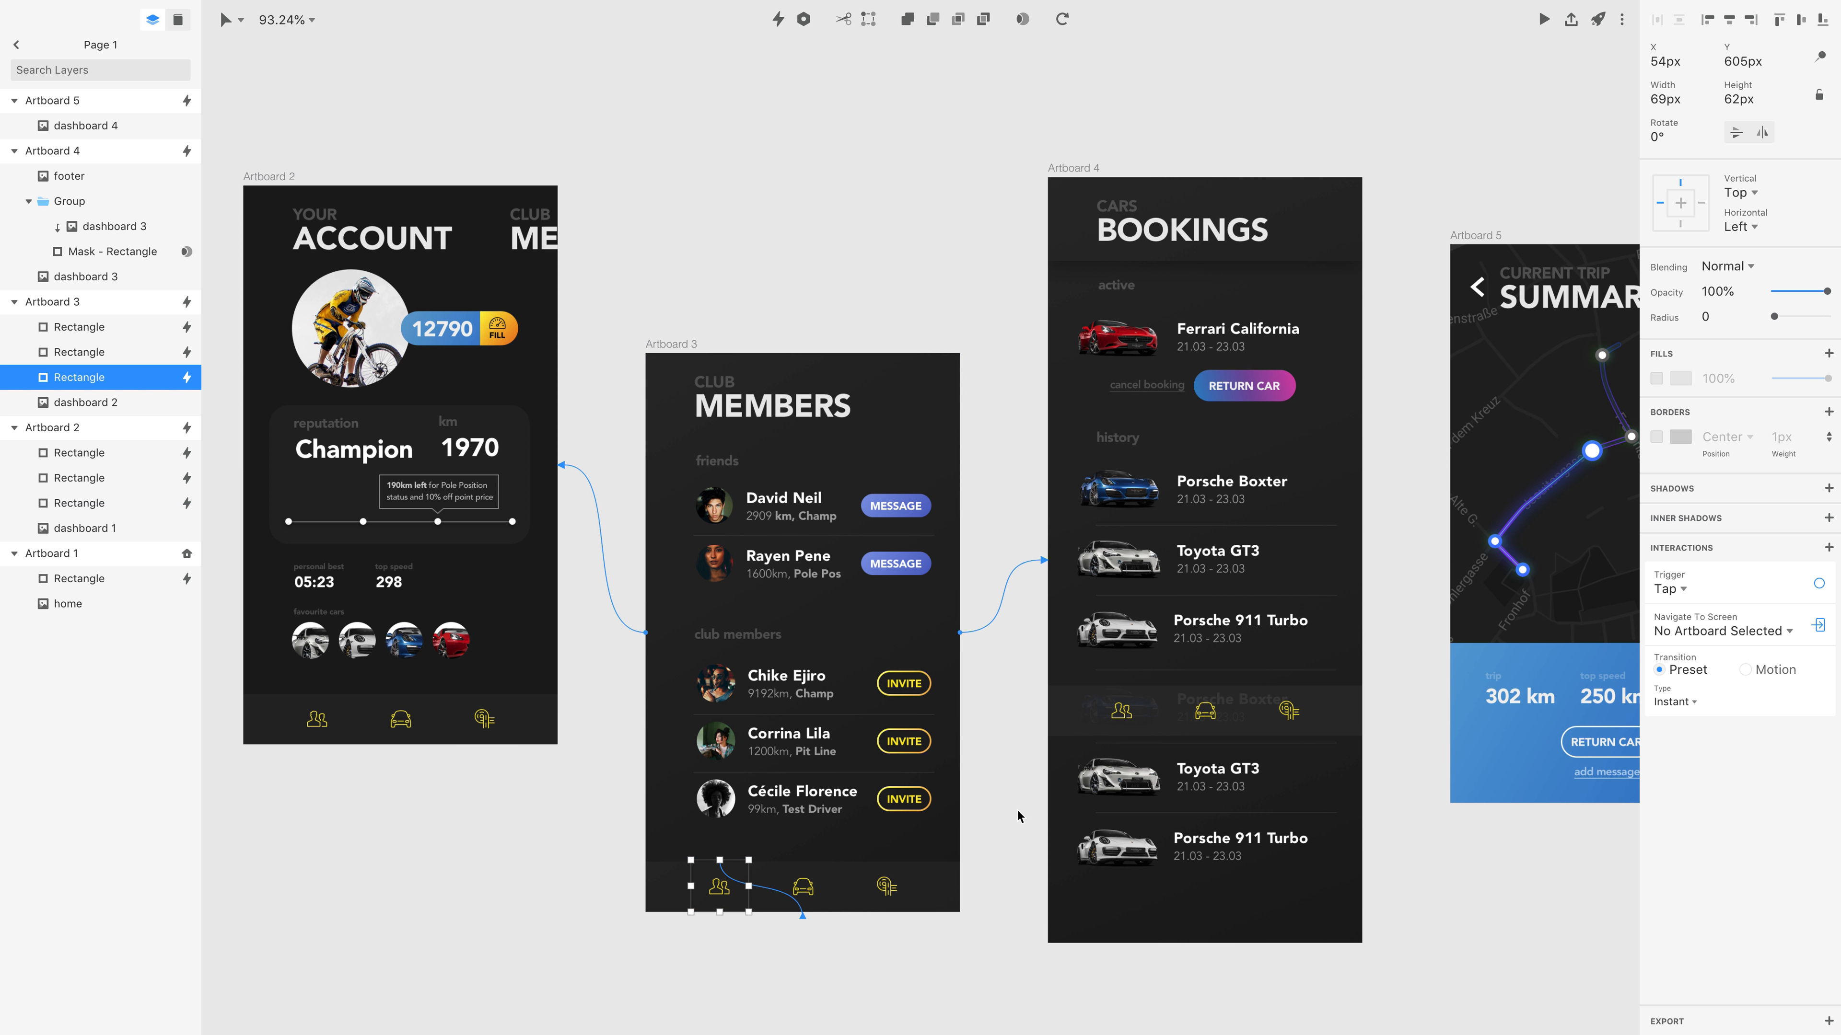
click(1818, 583)
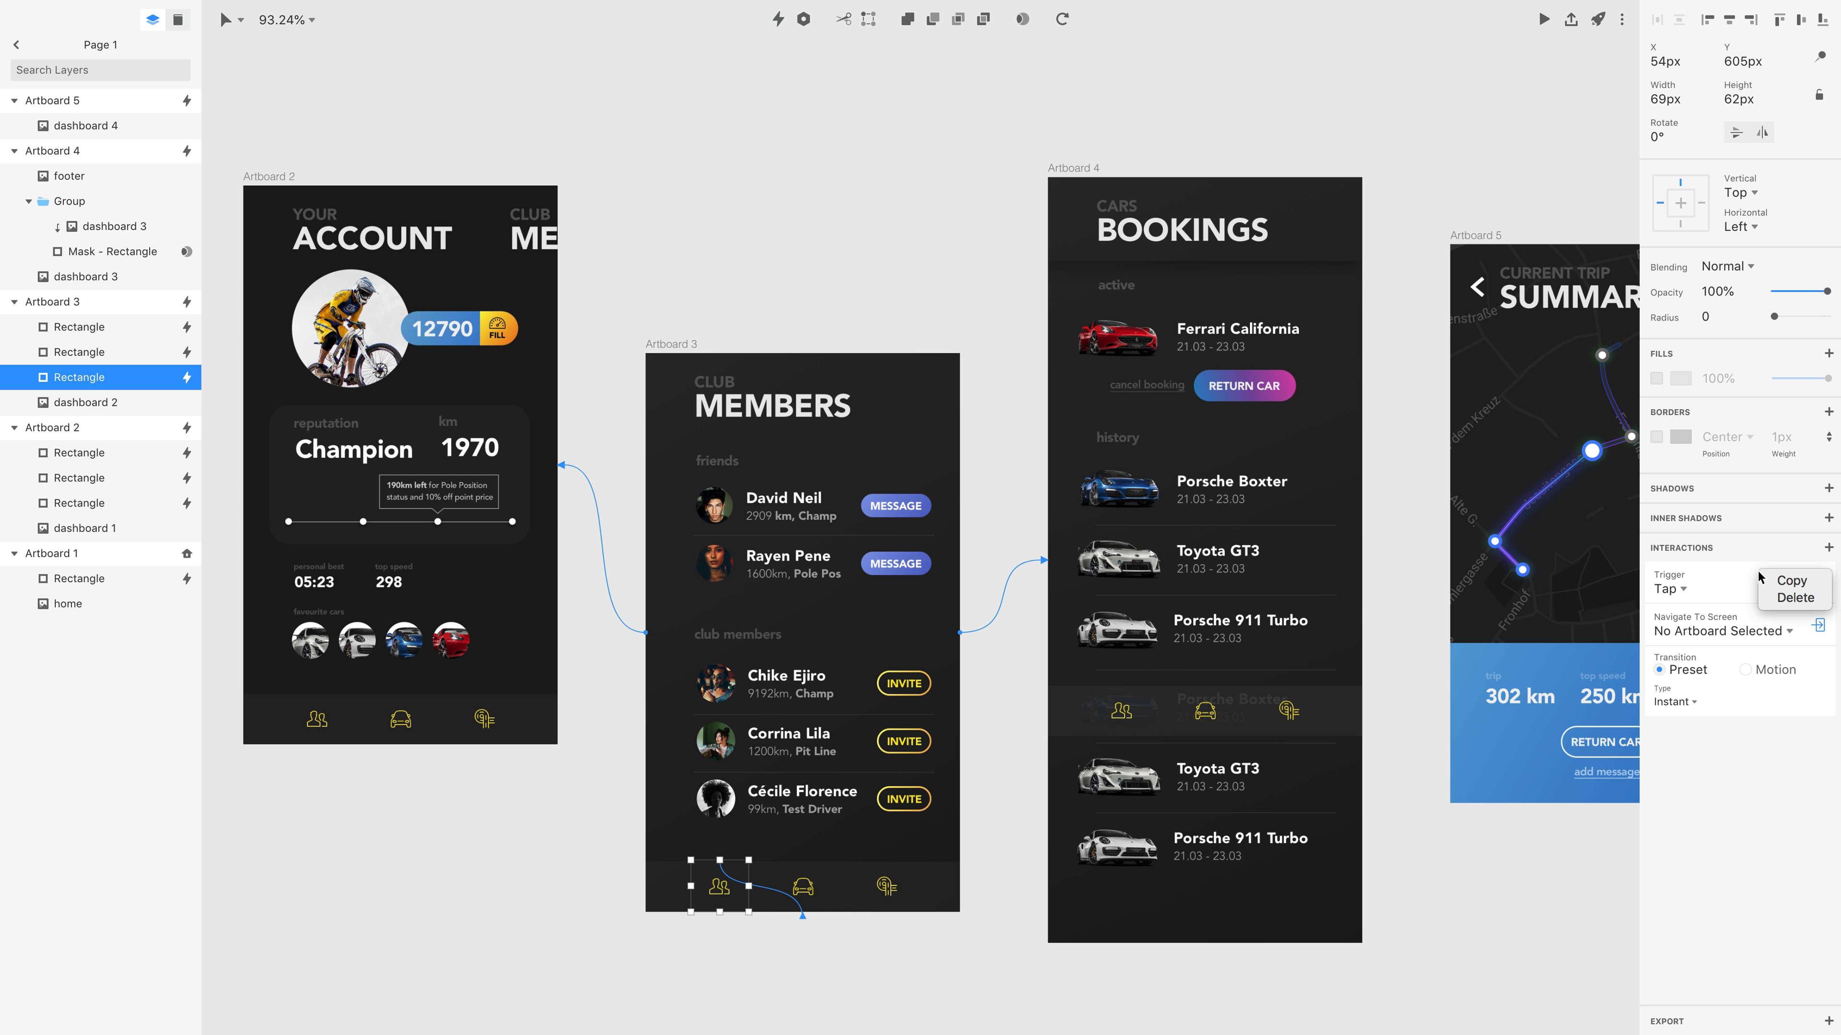
click(1795, 599)
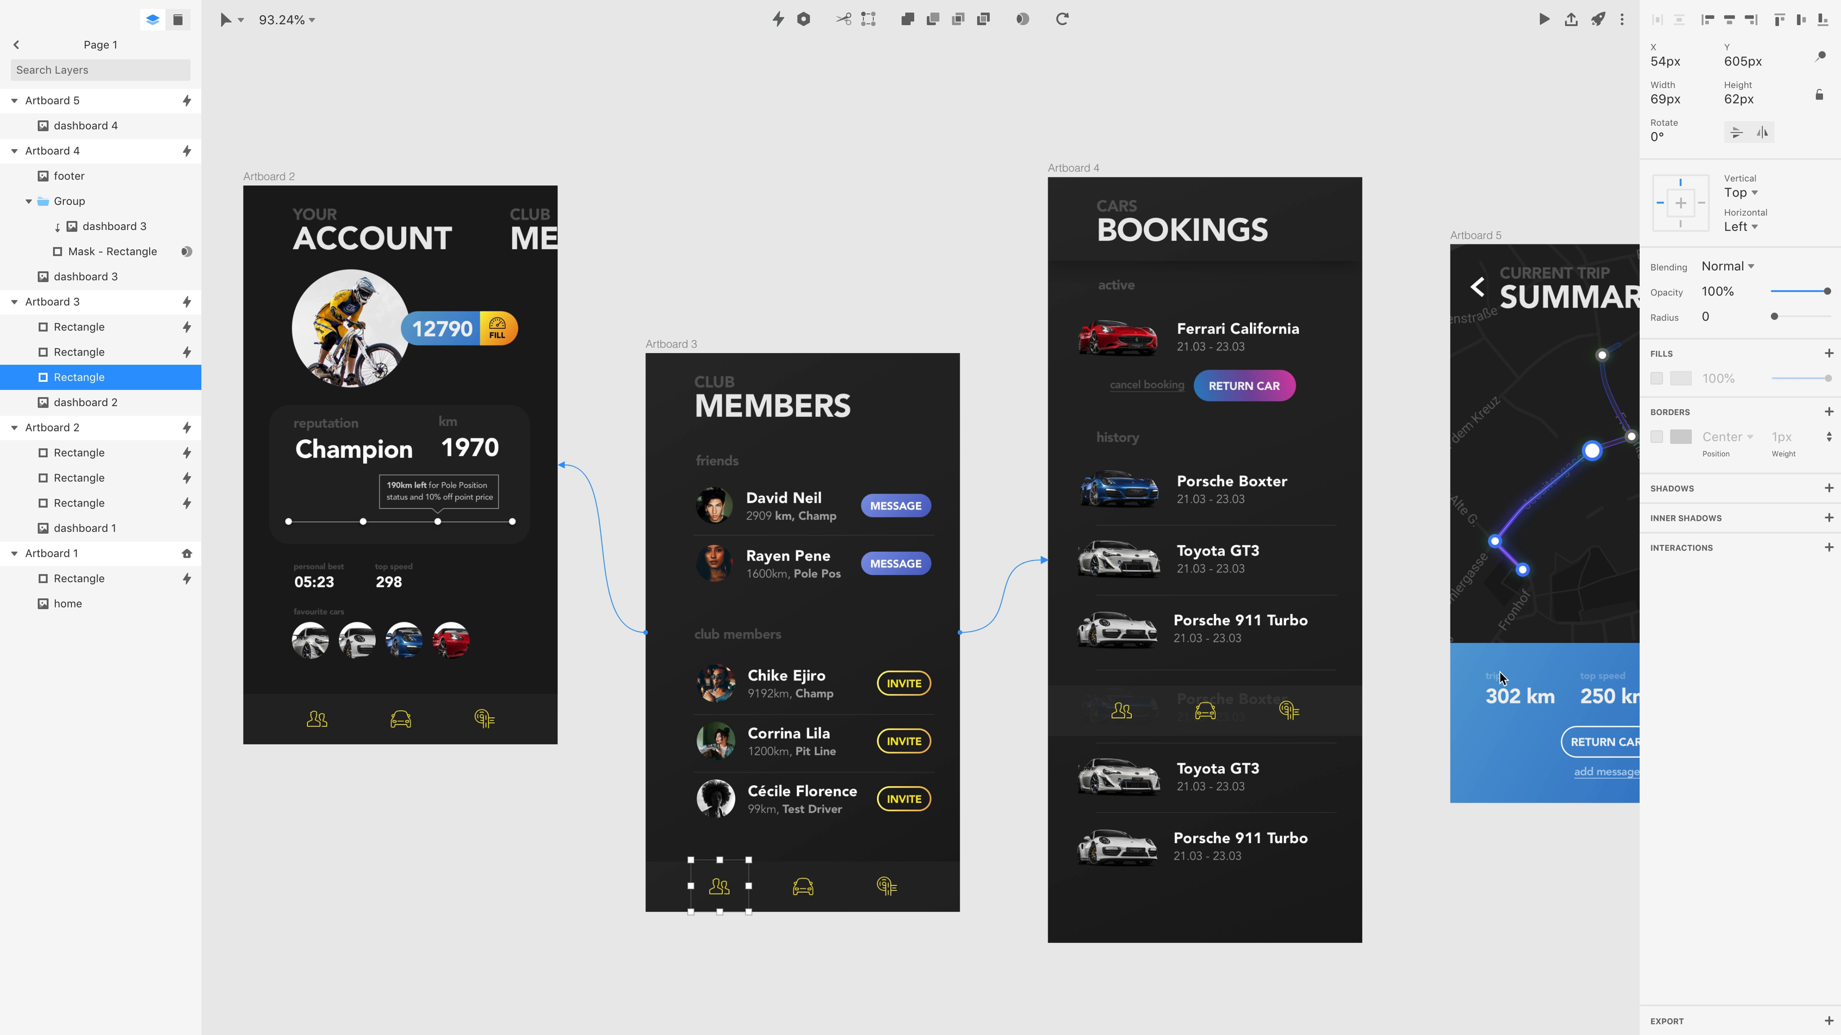
Paste the three copied footer hotspots into Artboard 4 over its footer icons and deselect them.
click(1083, 170)
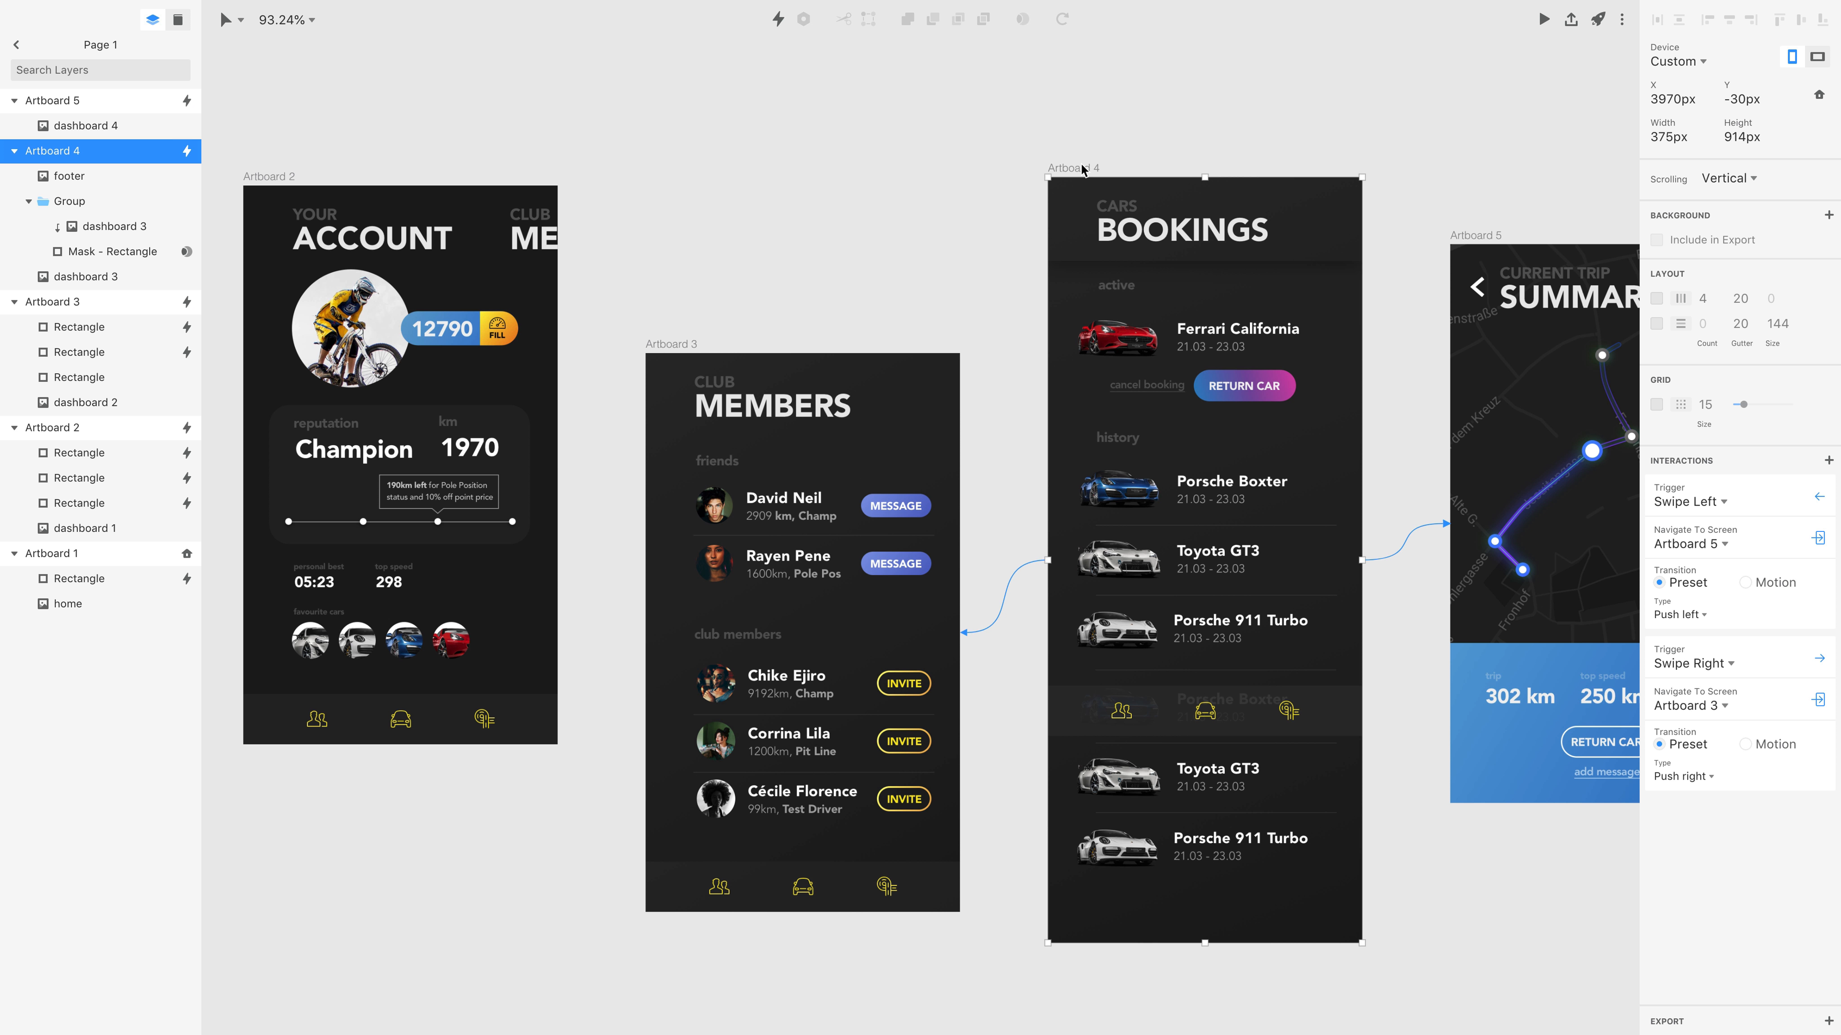
key(super+v)
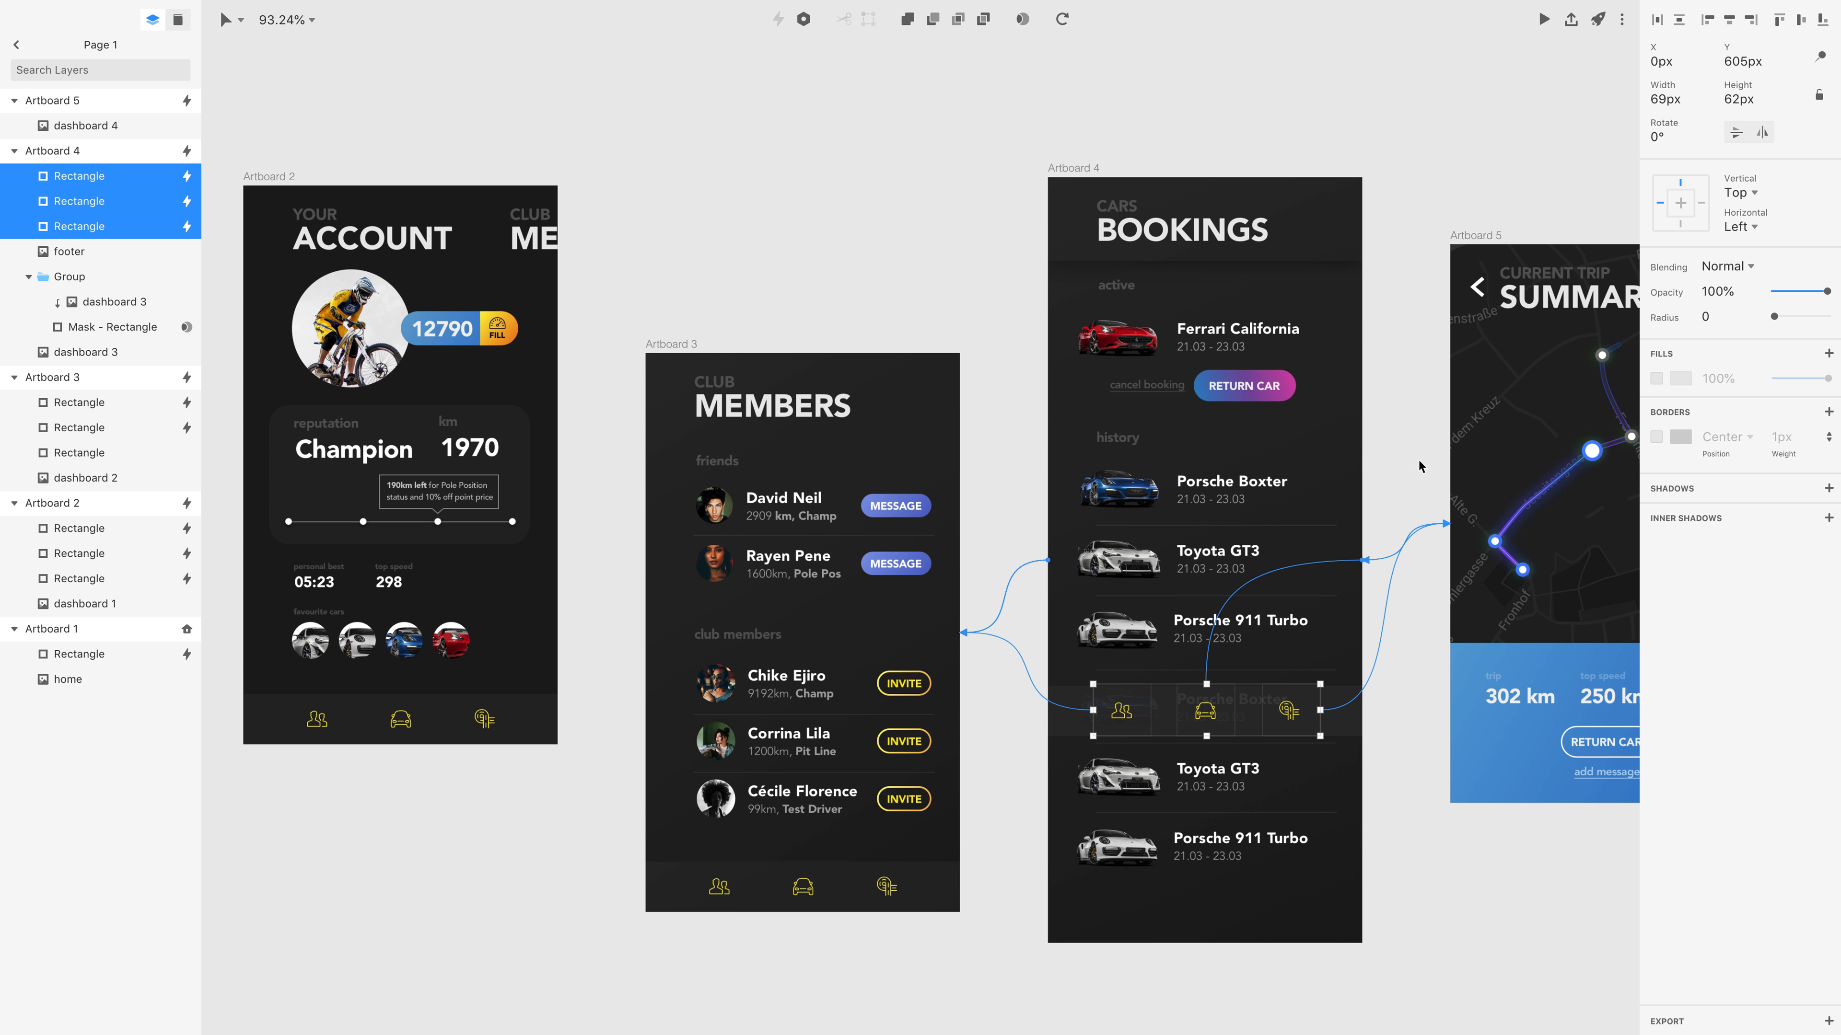
scroll(1420, 403, down, 5)
click(1186, 226)
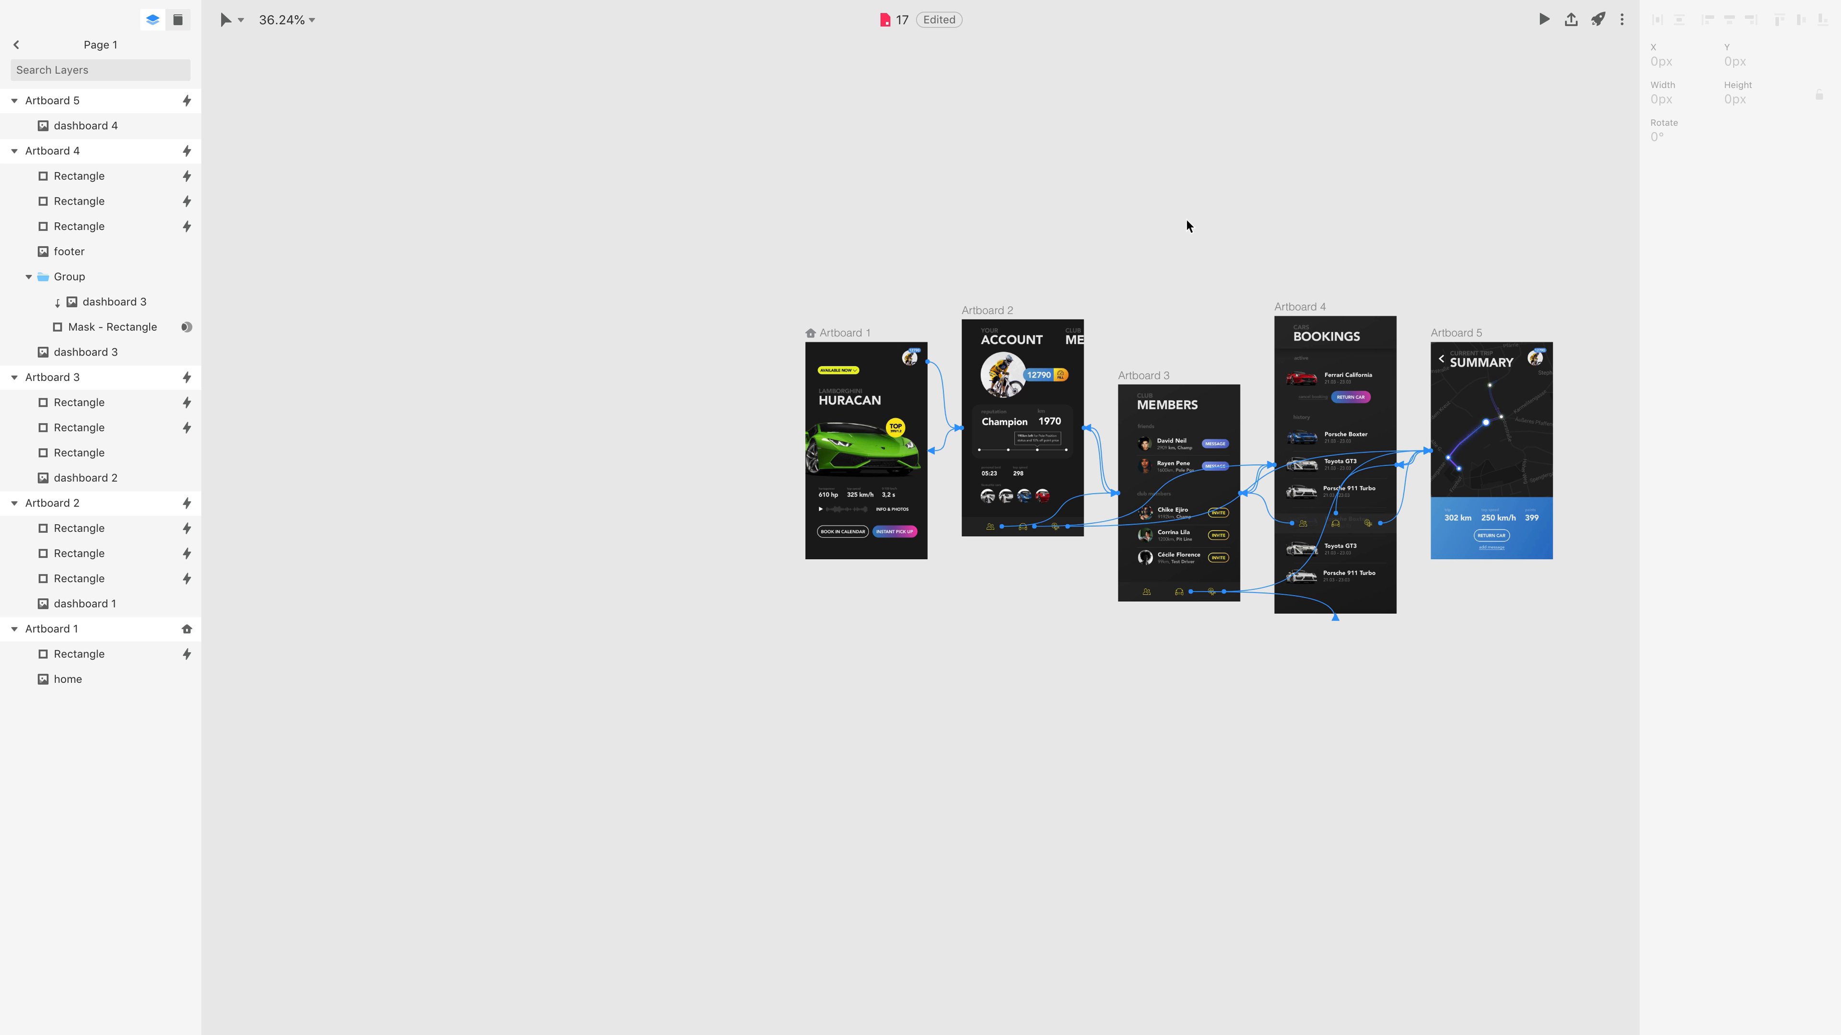
Preview the prototype from Artboard 1 and open the account screen through the avatar hotspot.
scroll(1254, 248, right, 5)
scroll(1254, 247, up, 2)
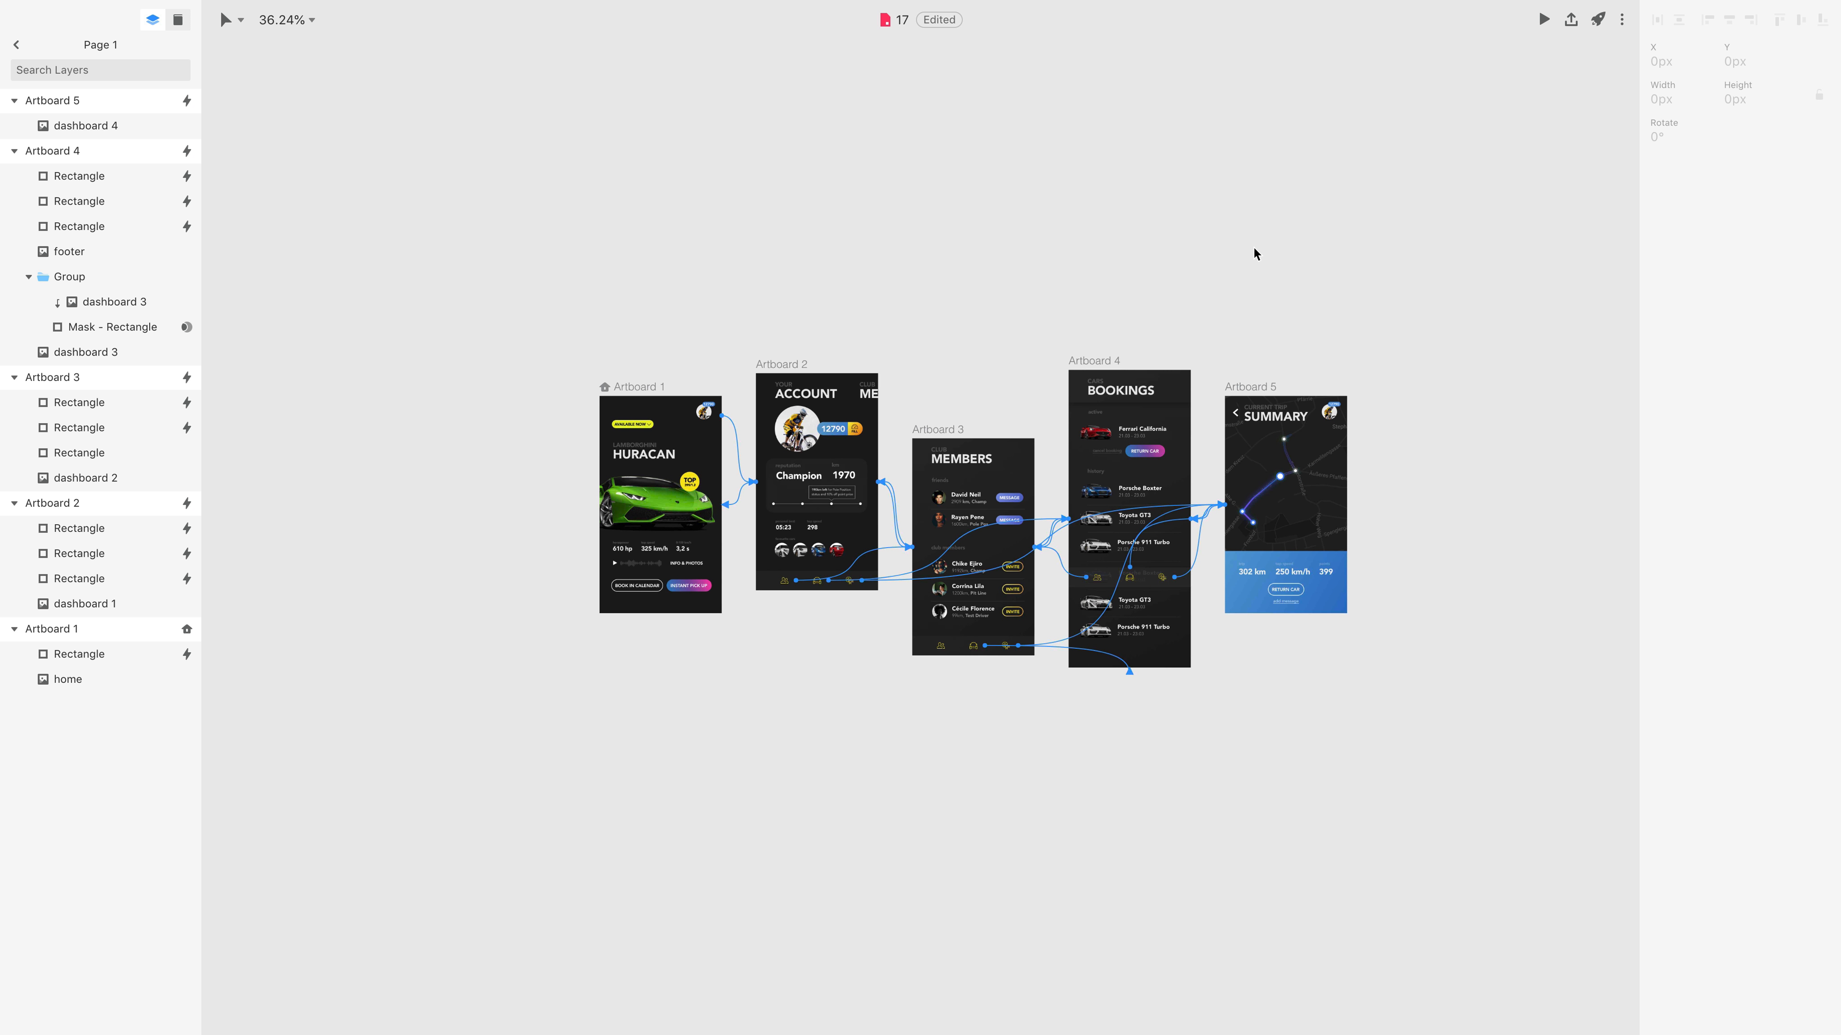
scroll(1253, 254, up, 5)
scroll(1254, 254, left, 4)
scroll(1253, 254, down, 3)
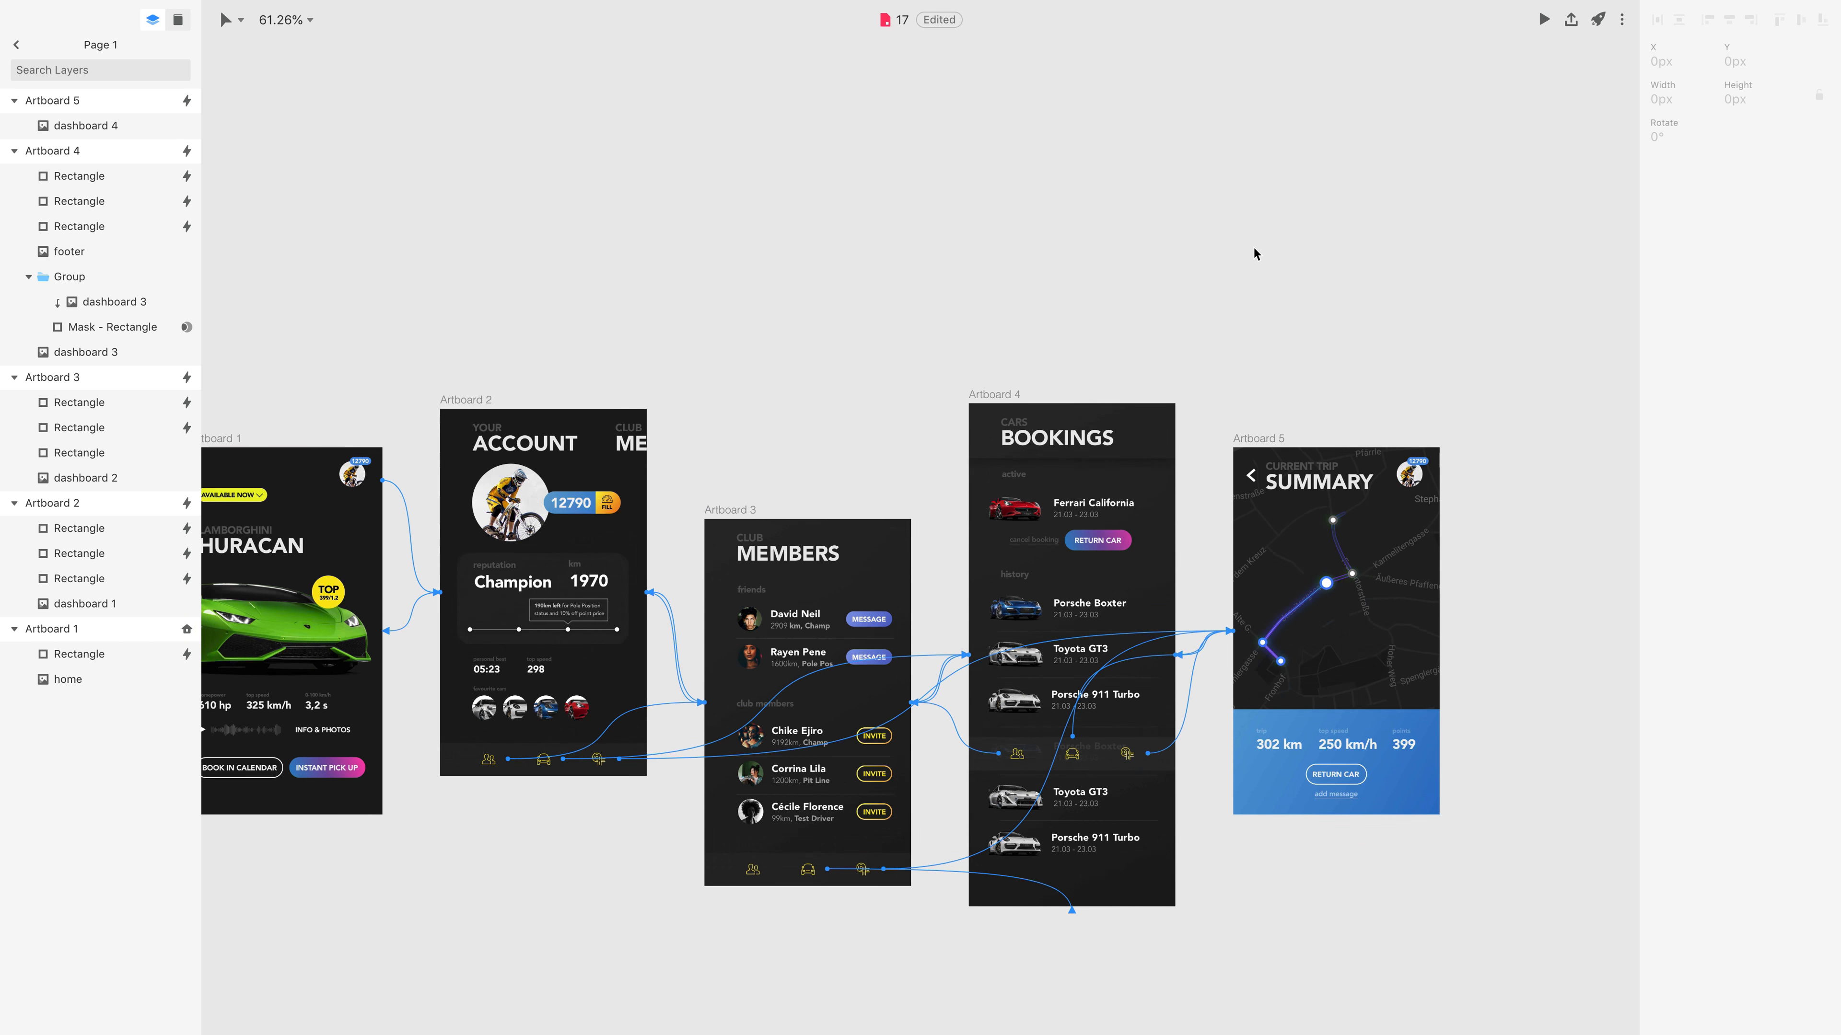
scroll(1254, 252, down, 3)
scroll(1255, 252, left, 3)
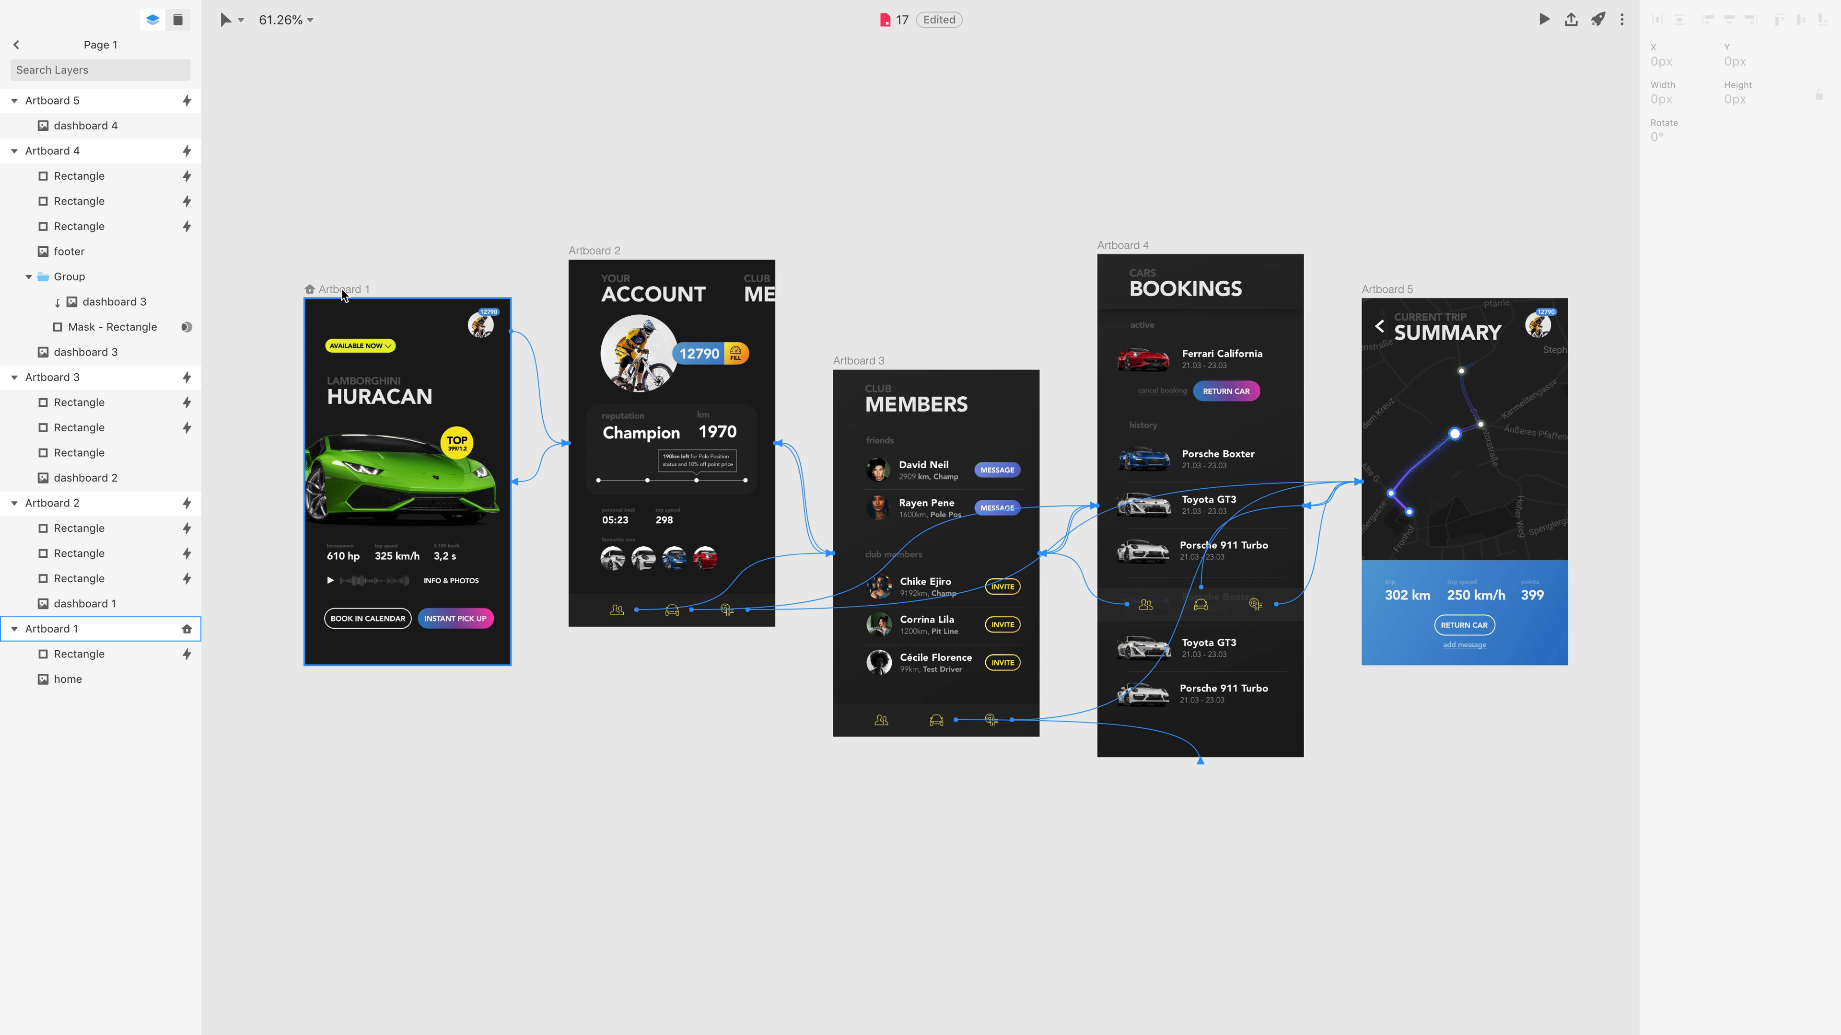
click(65, 628)
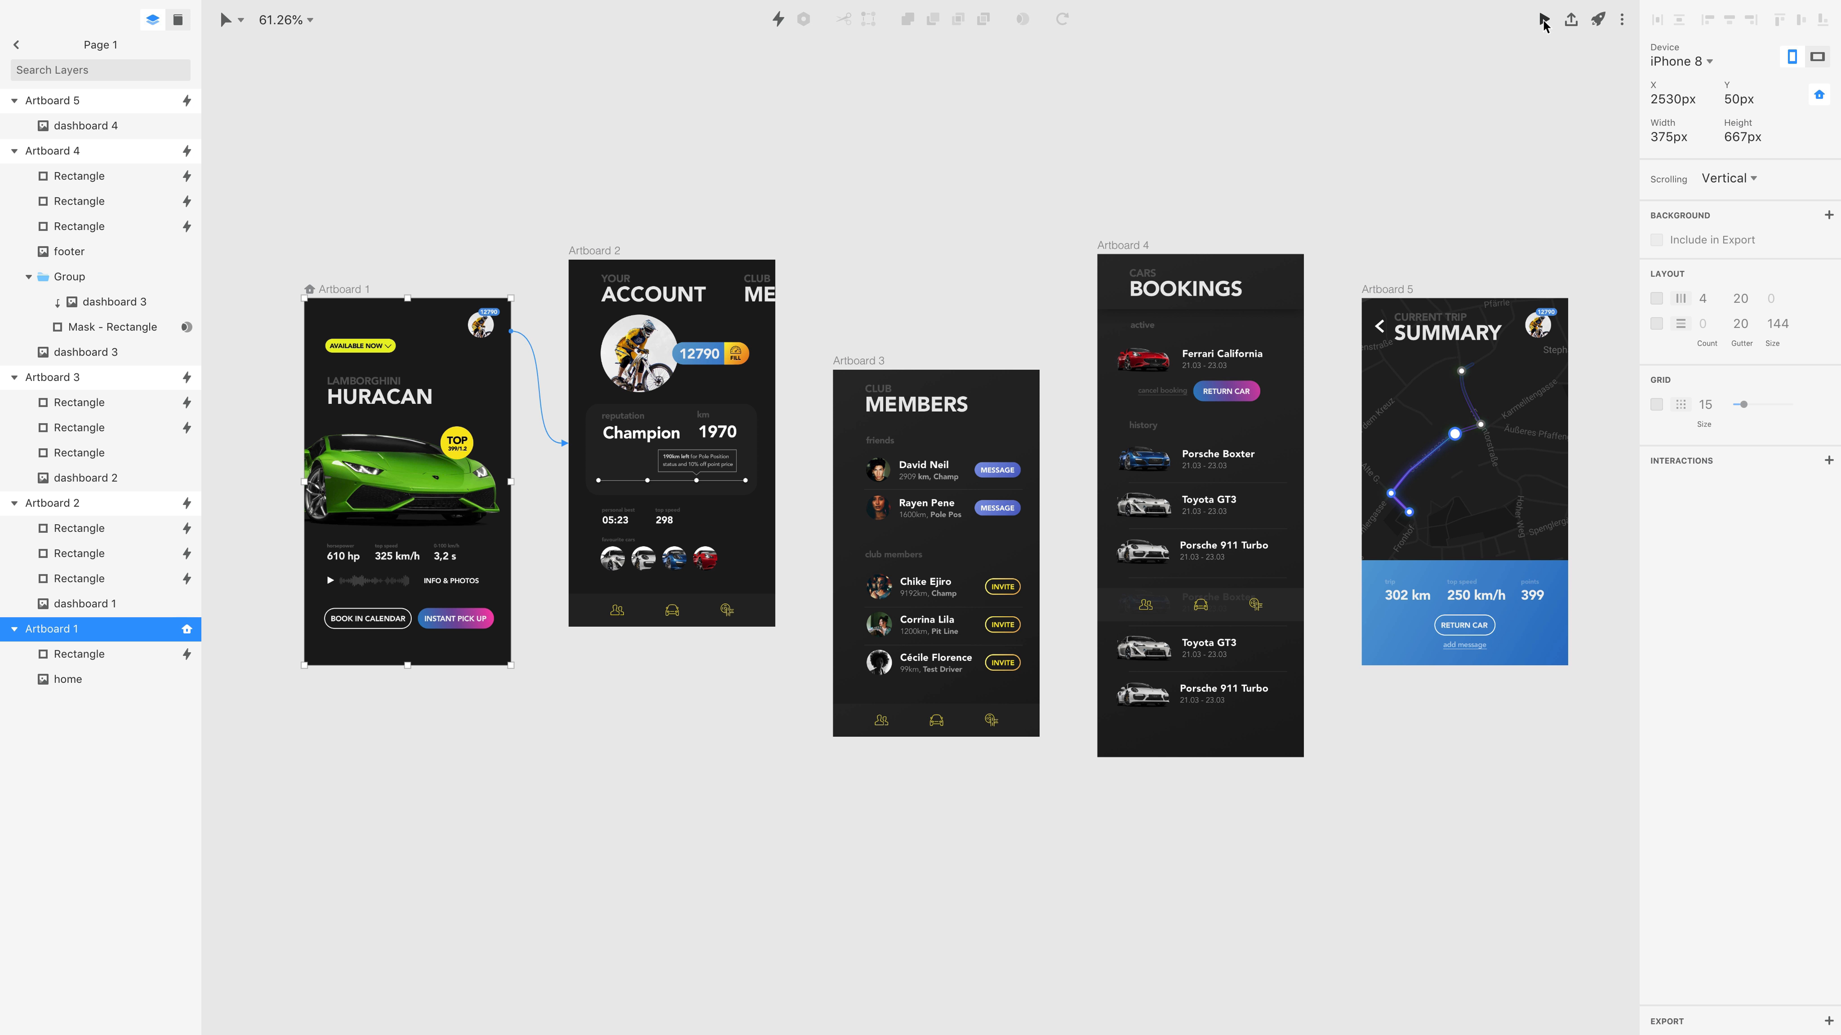
click(1543, 20)
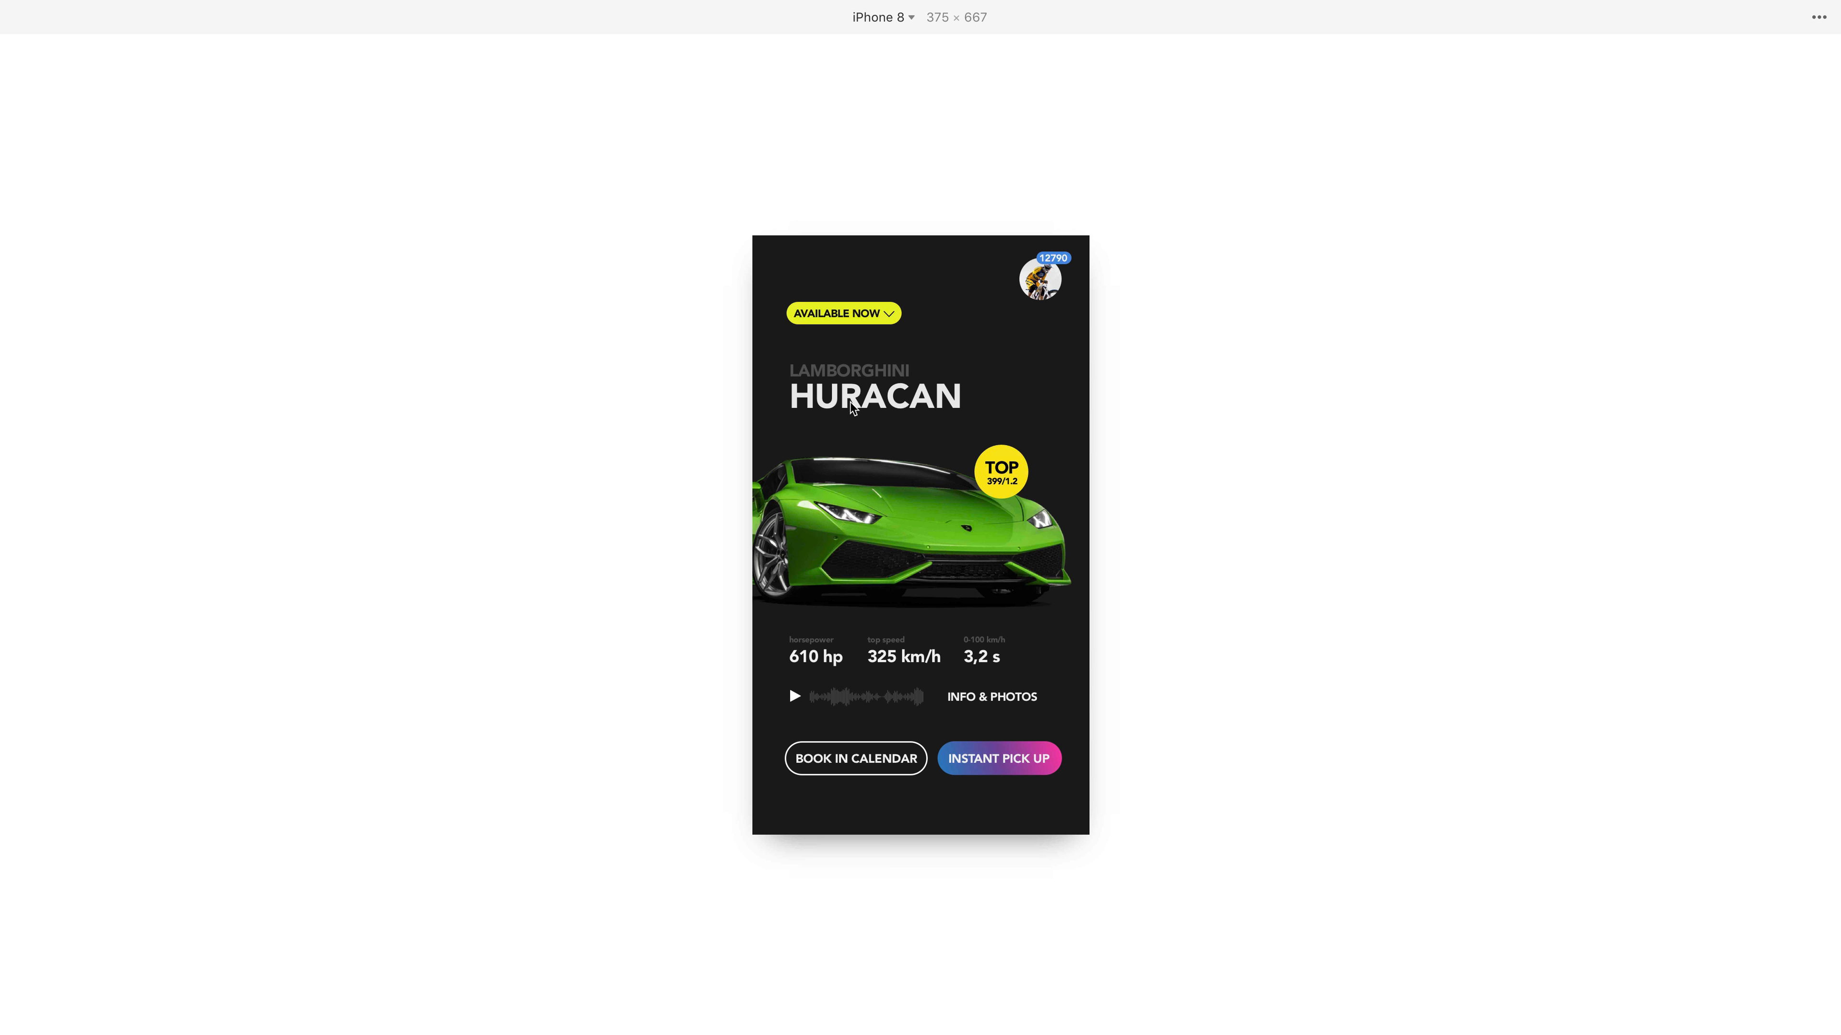
click(1038, 284)
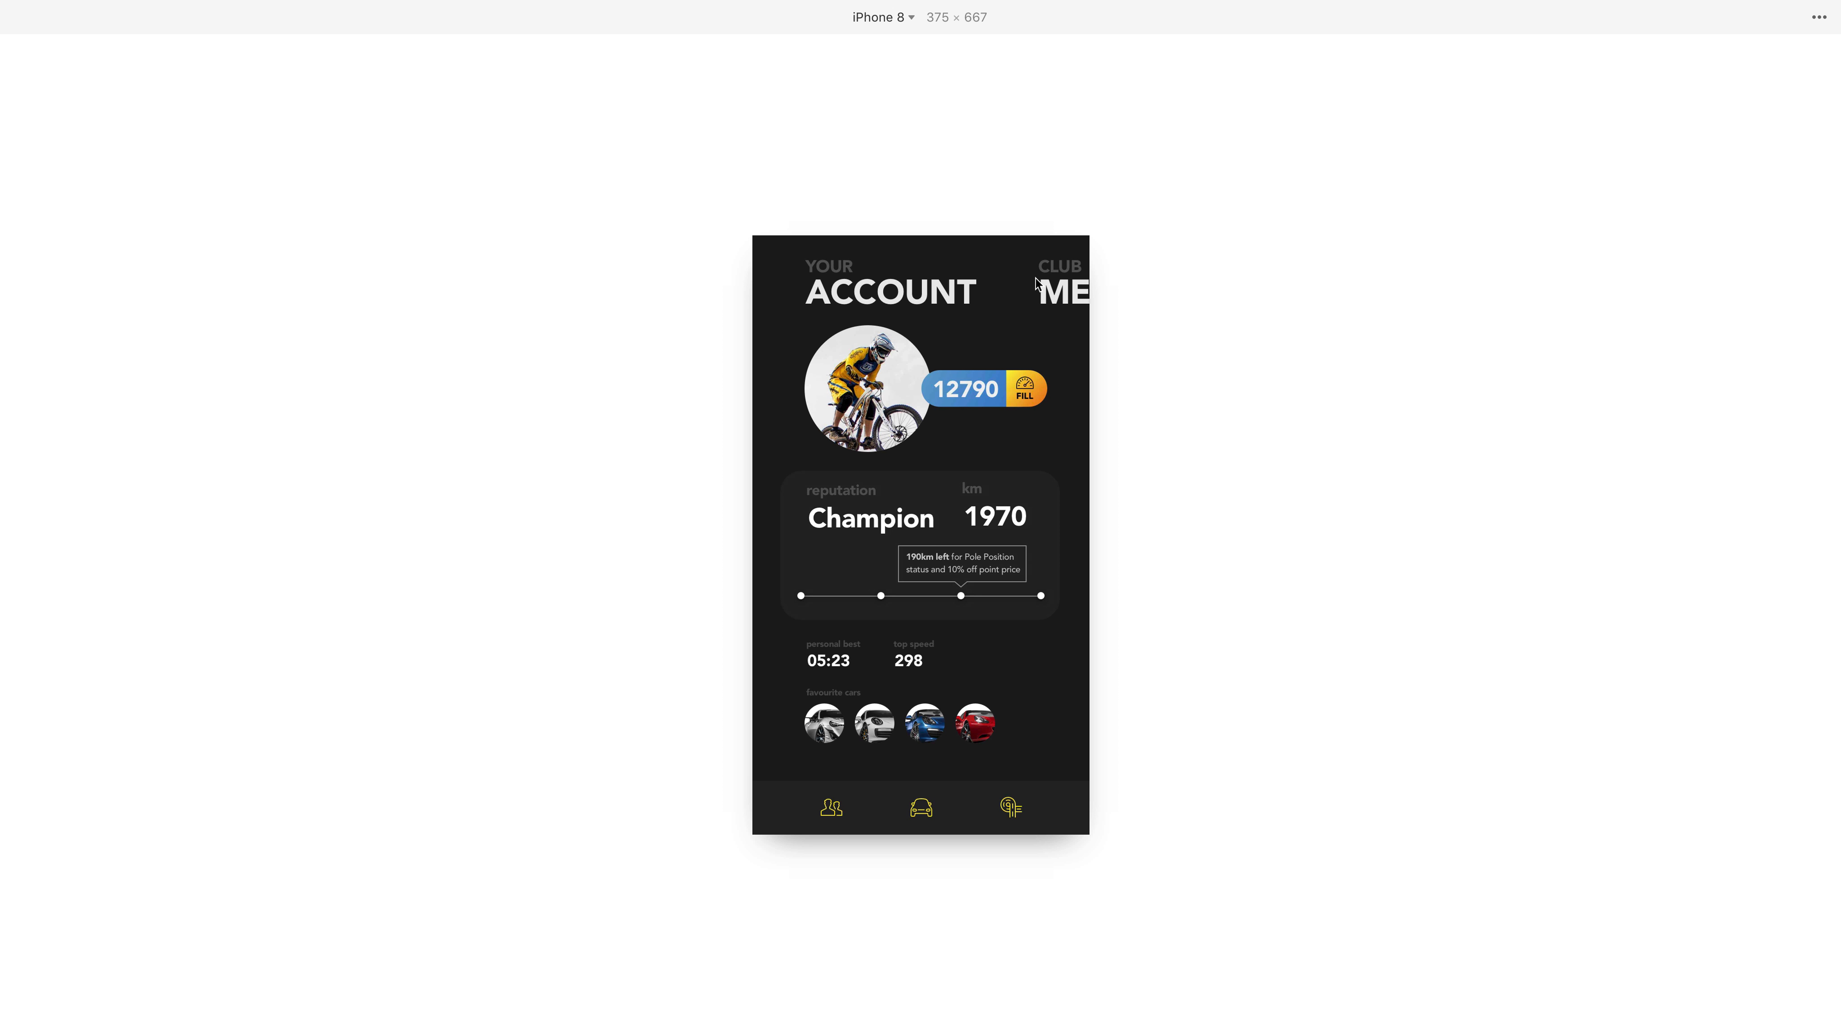
Swipe forward in the preview from Account through Members and Bookings to Summary, then swipe back to Bookings.
drag(1010, 537, 744, 531)
drag(888, 537, 753, 537)
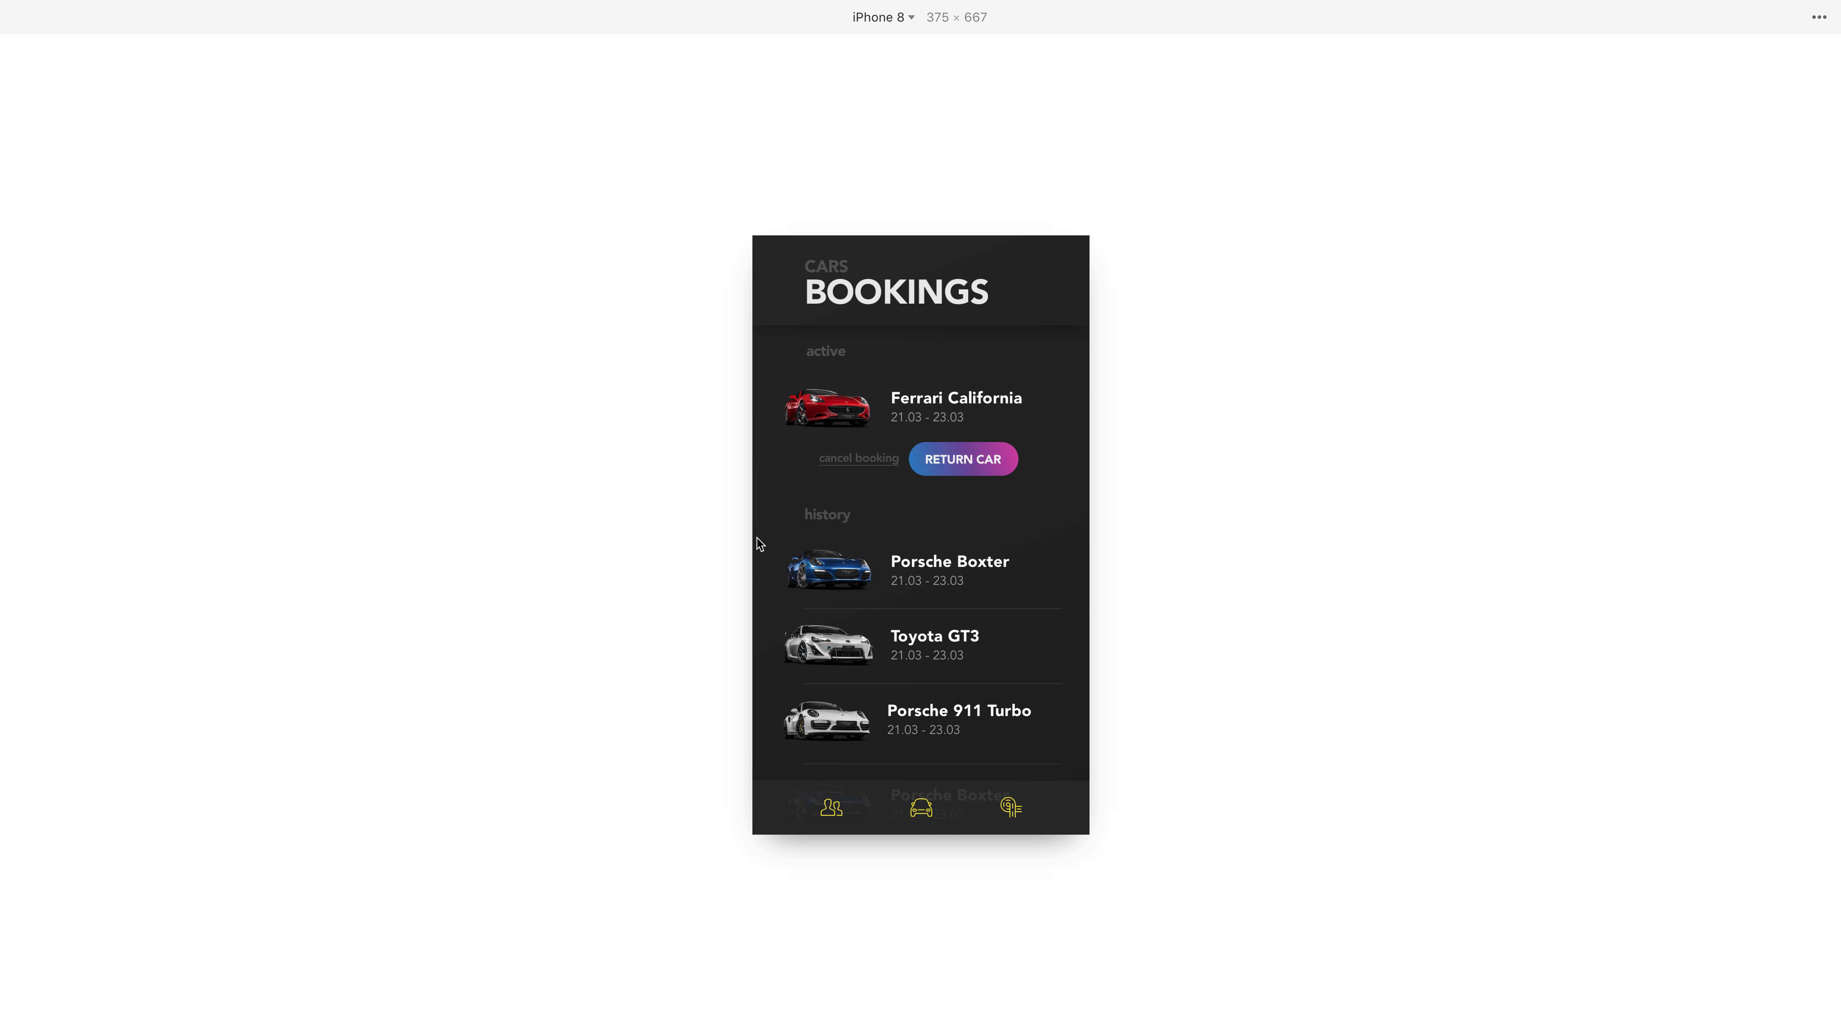
drag(948, 624, 925, 703)
drag(1049, 646, 794, 665)
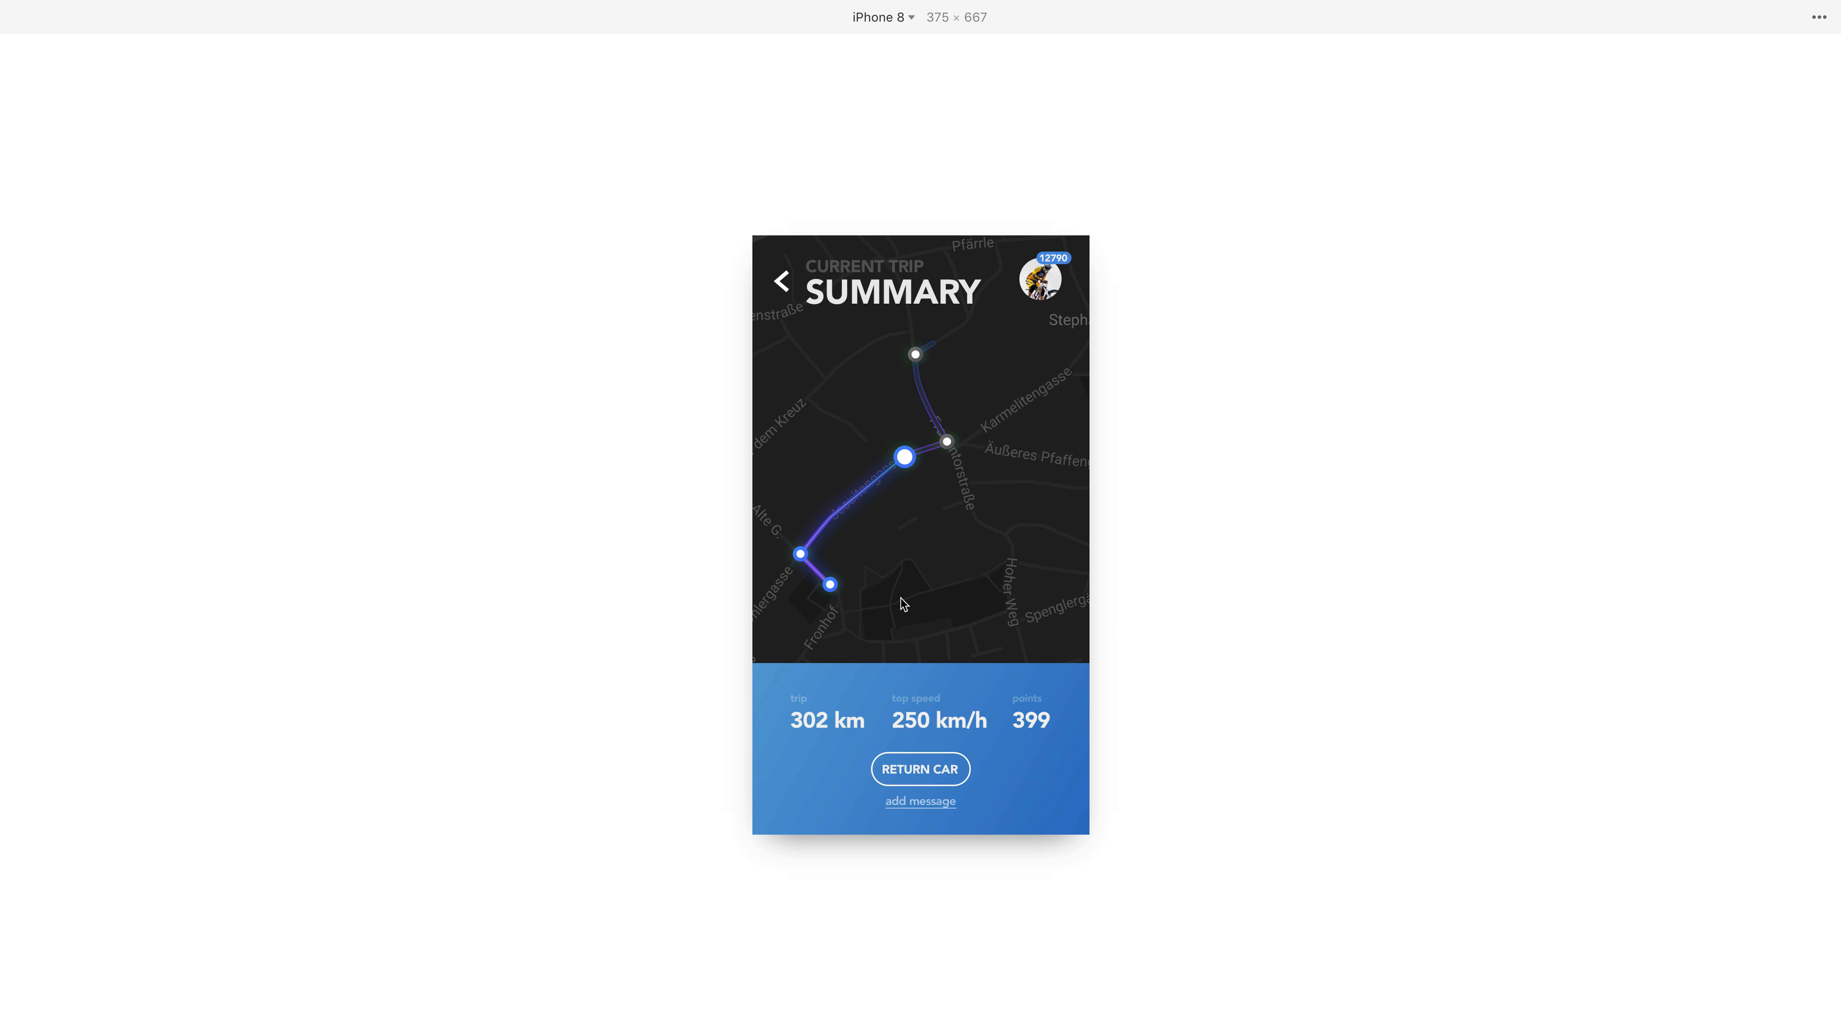
drag(822, 574, 1057, 572)
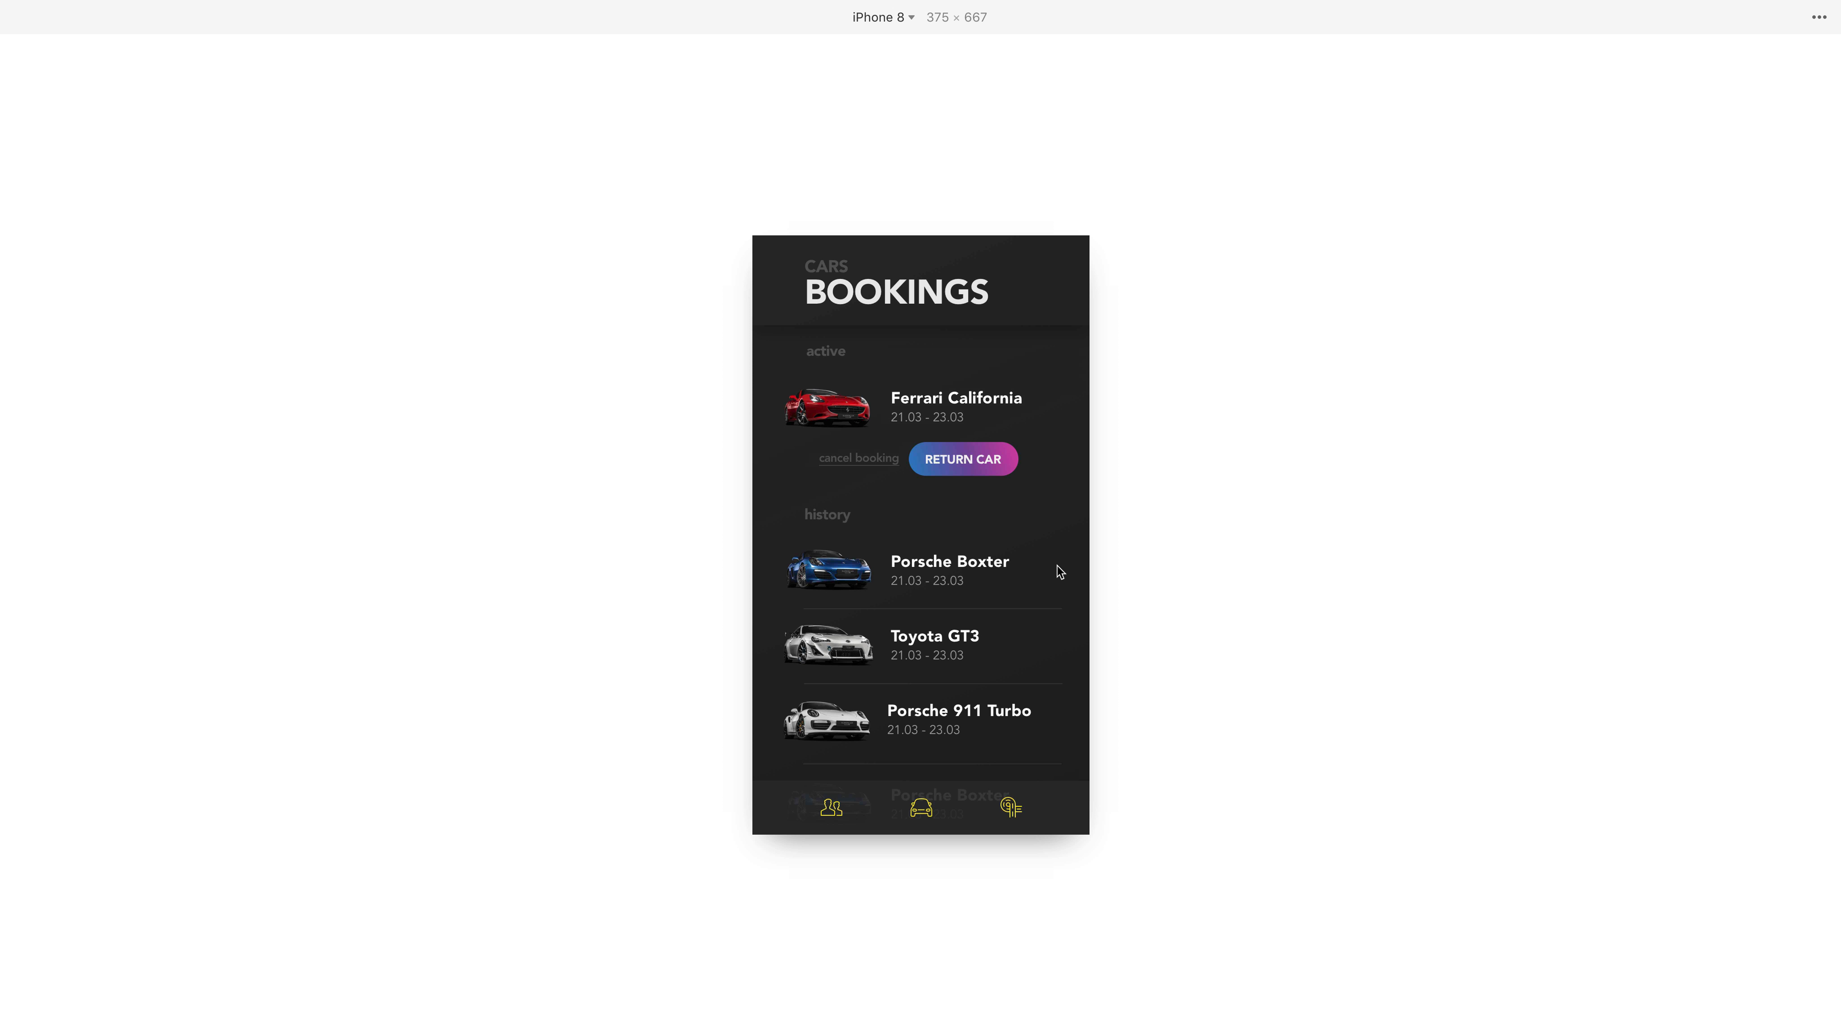
Test the members, car and third footer hotspots in the preview, swipe back from Summary, and return to the editor.
click(831, 810)
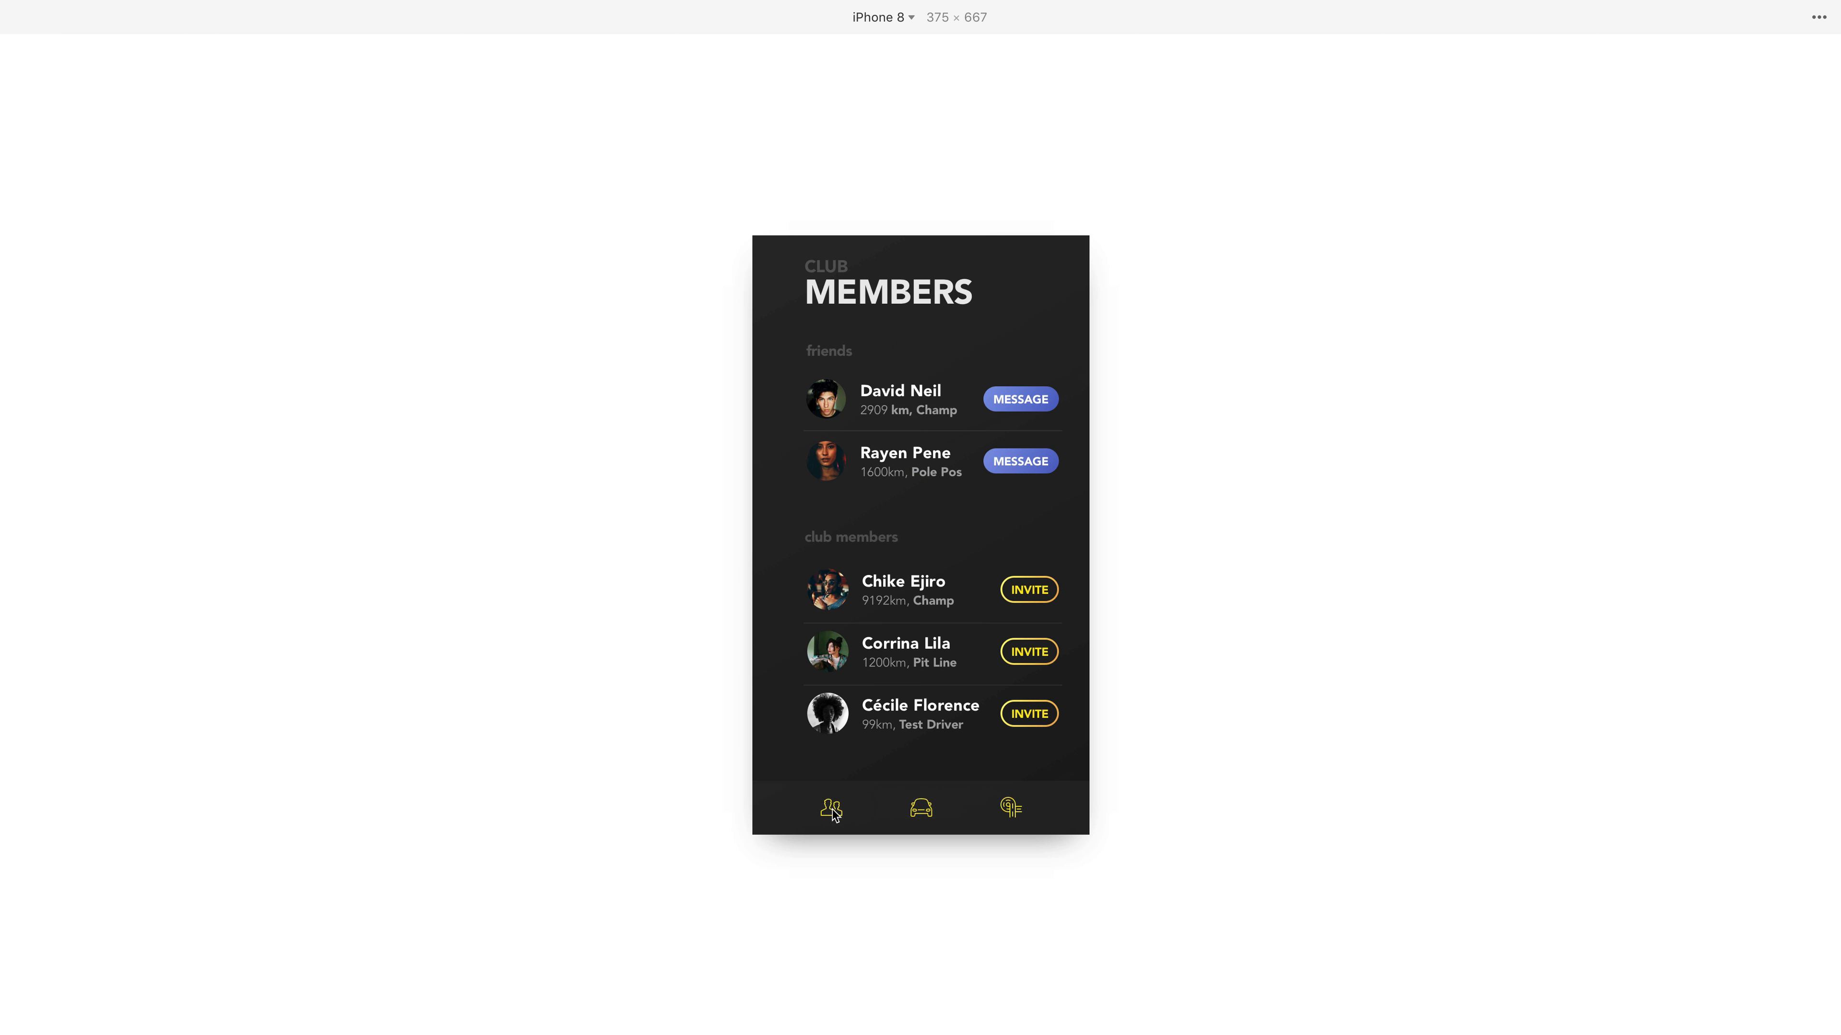
click(921, 805)
click(1010, 806)
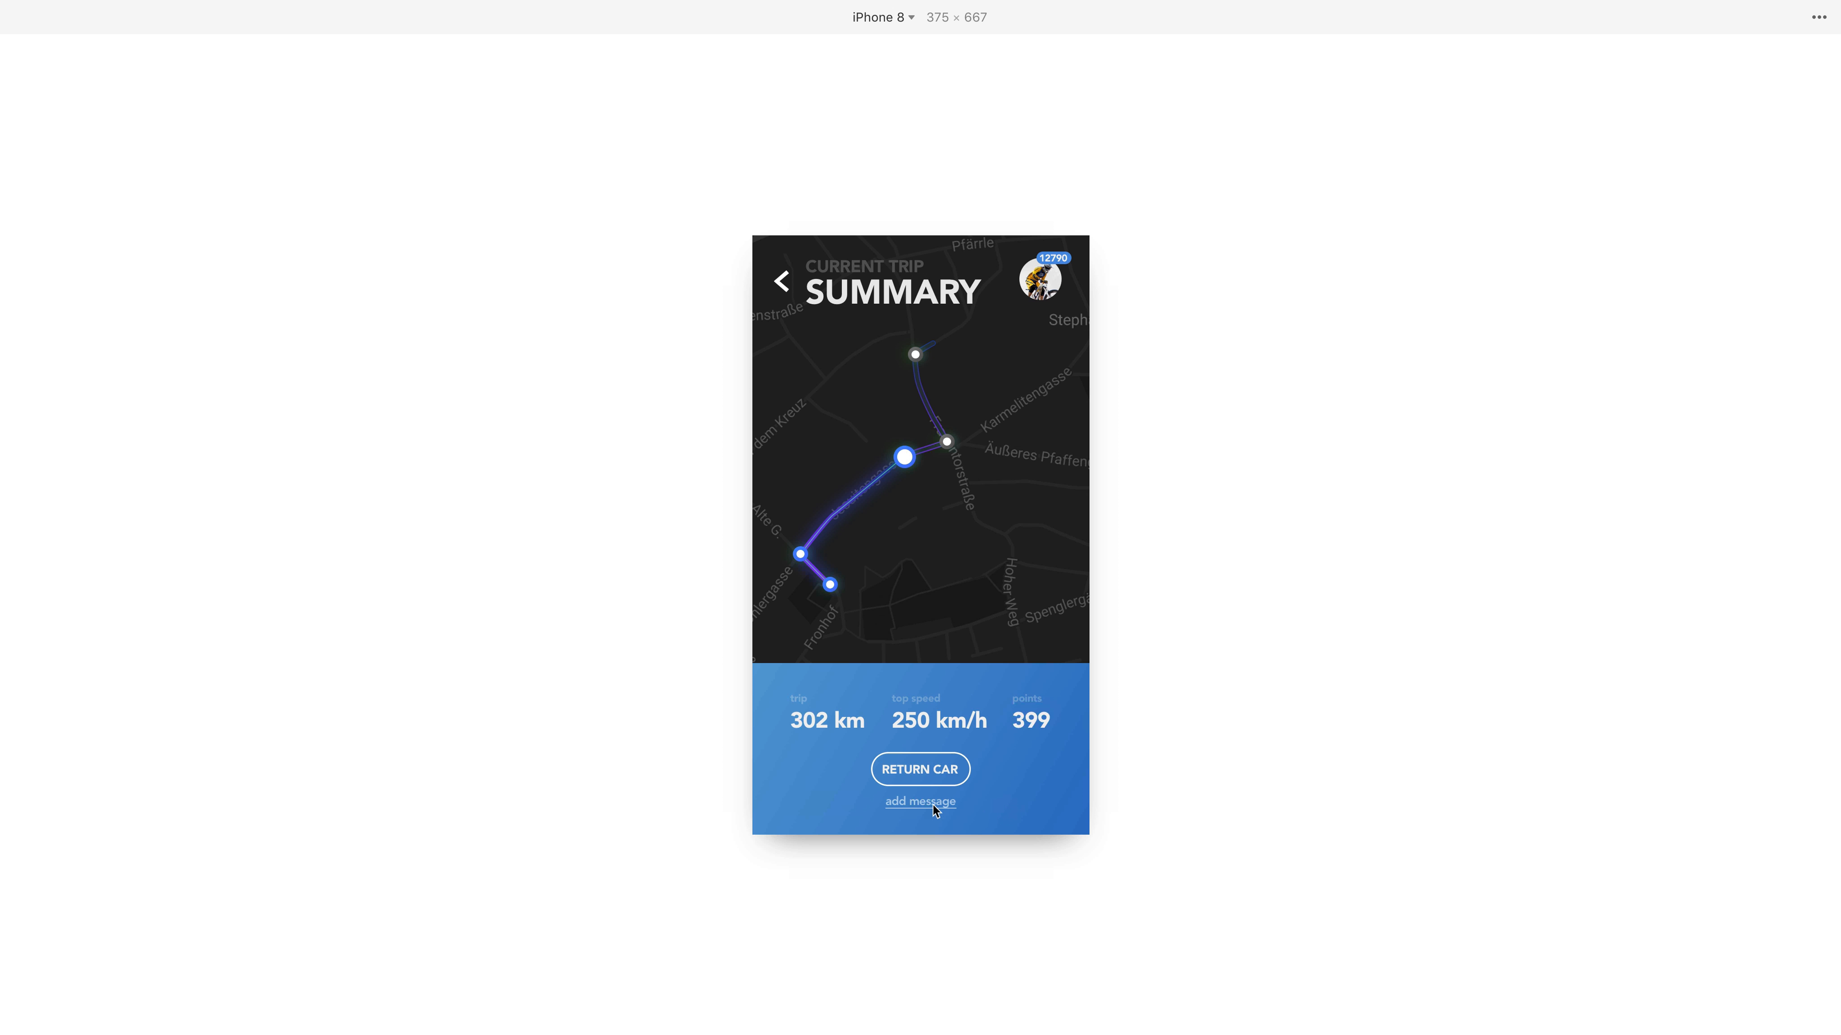
drag(849, 574, 1134, 574)
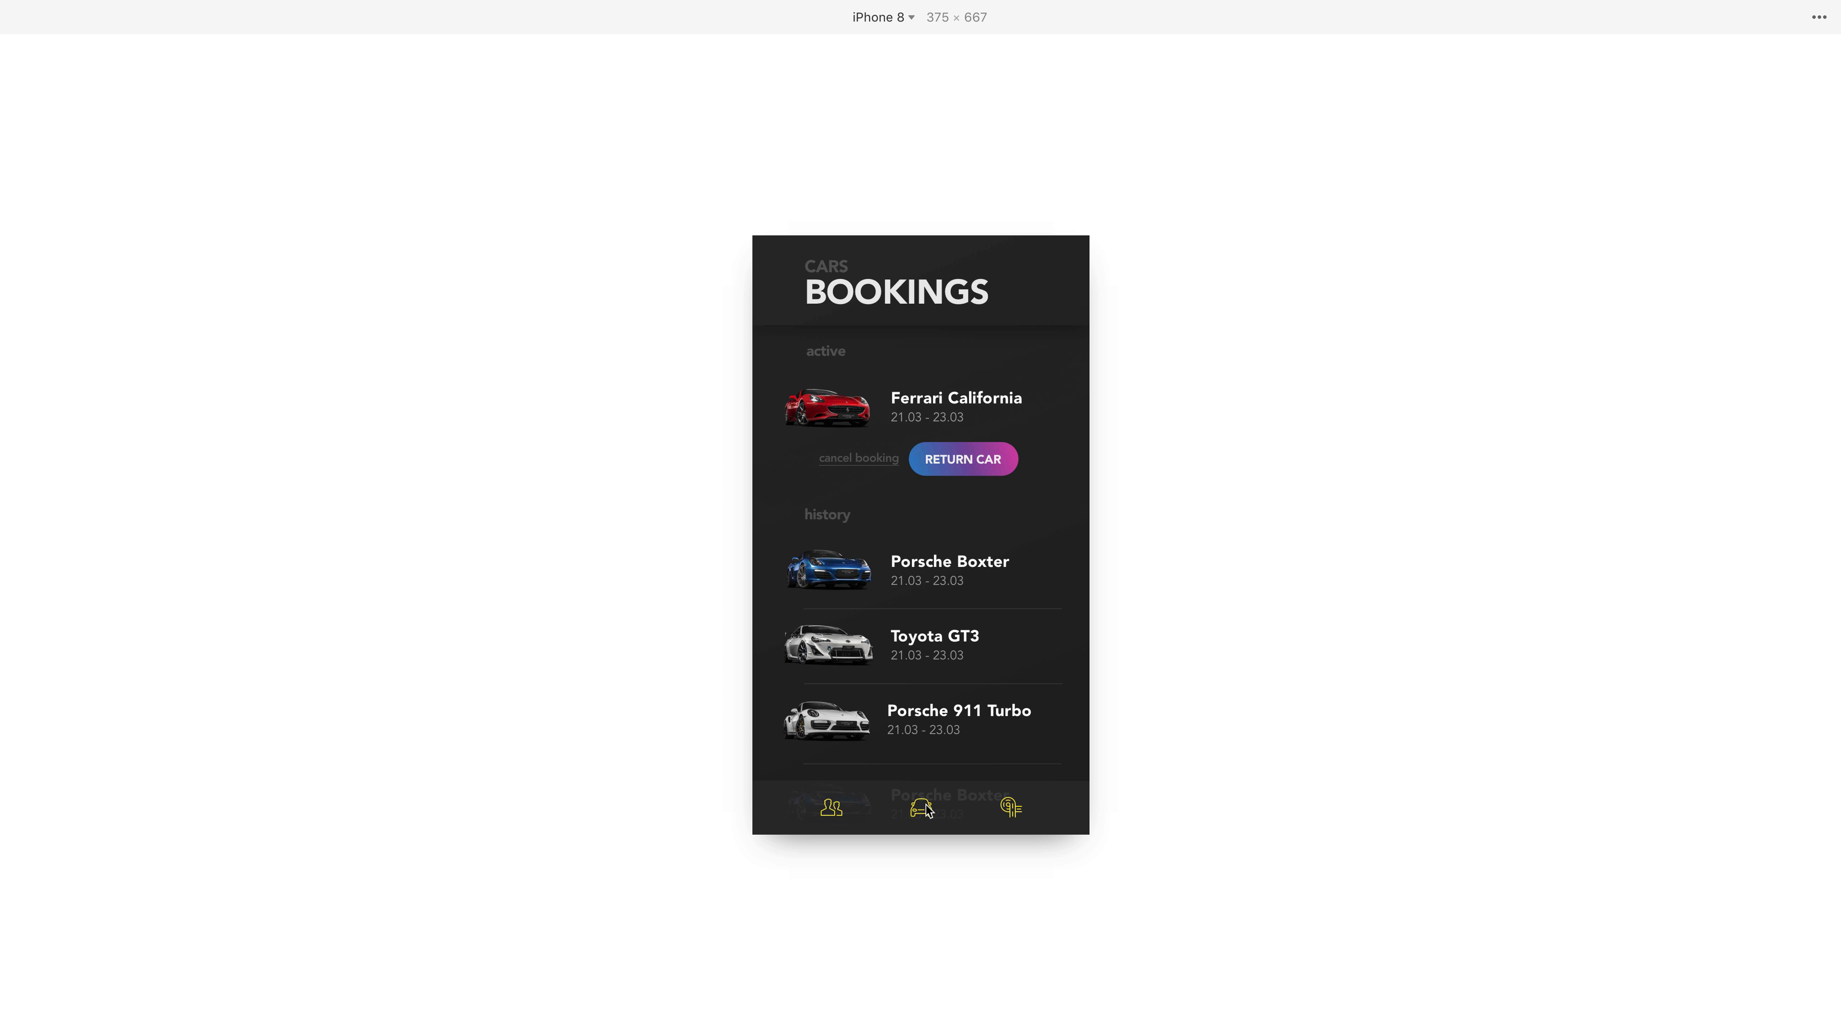
click(832, 815)
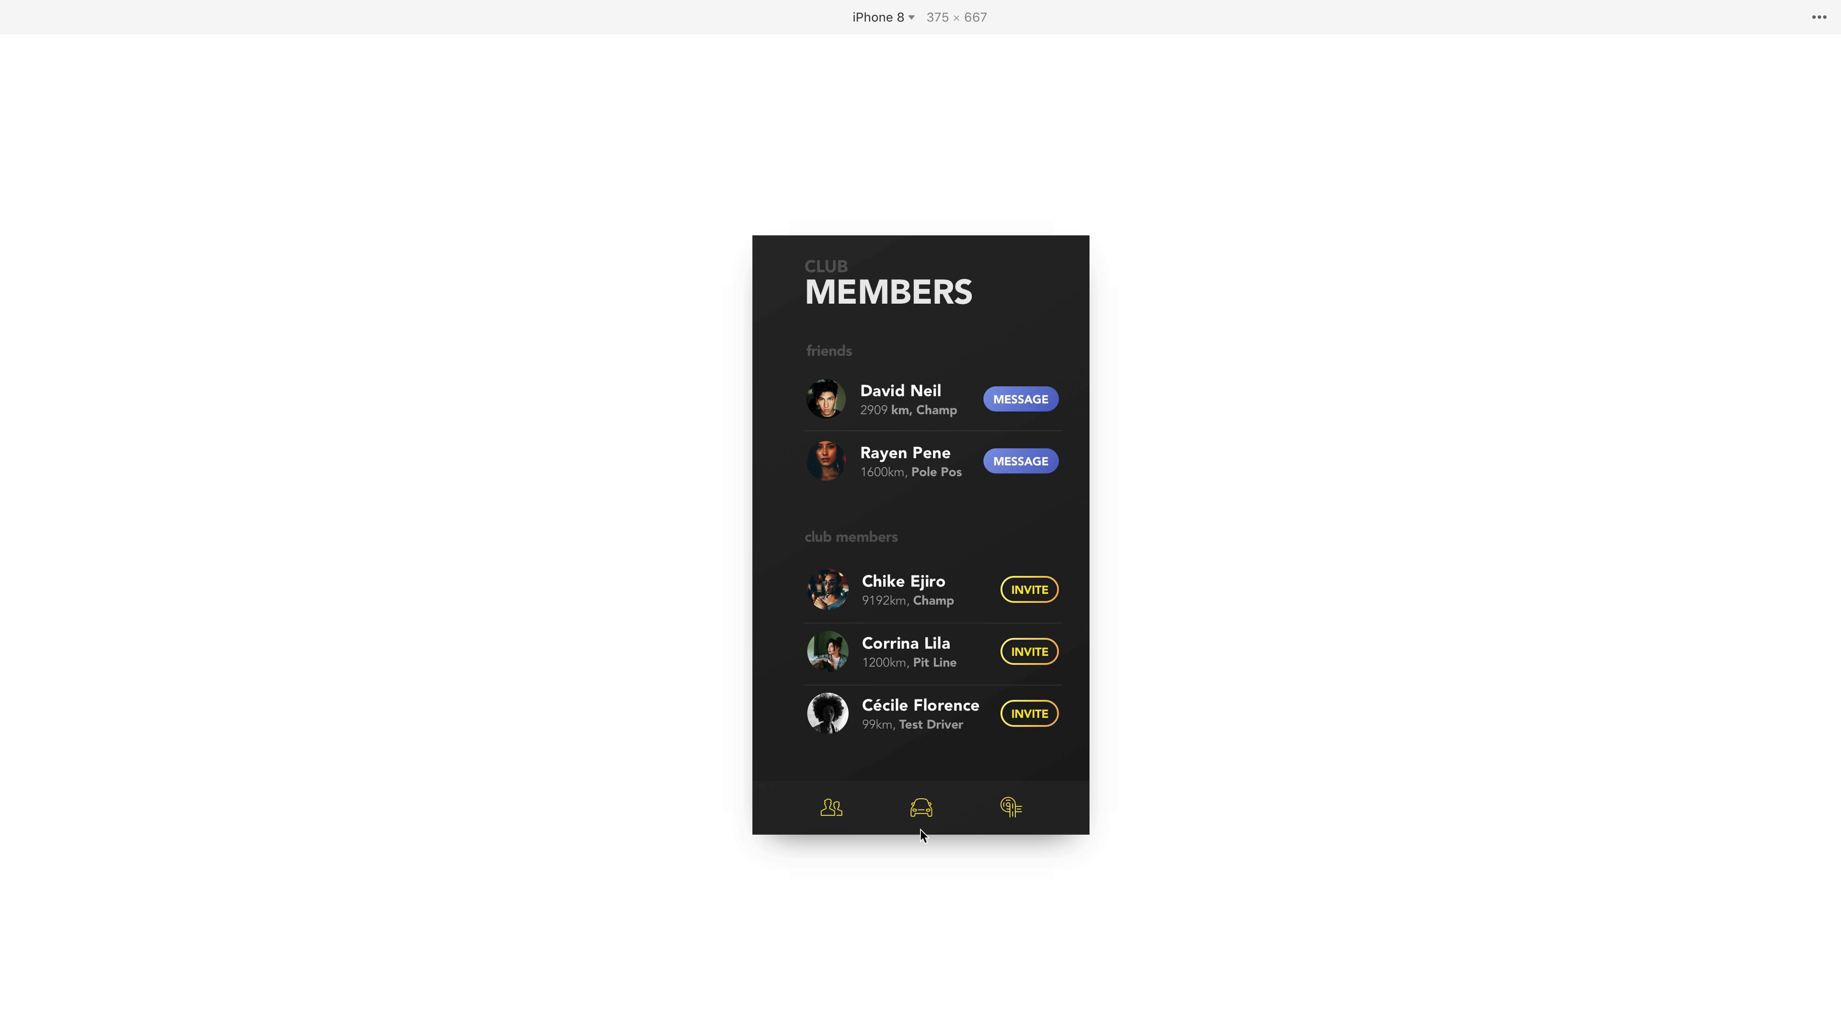
key(ctrl+Left)
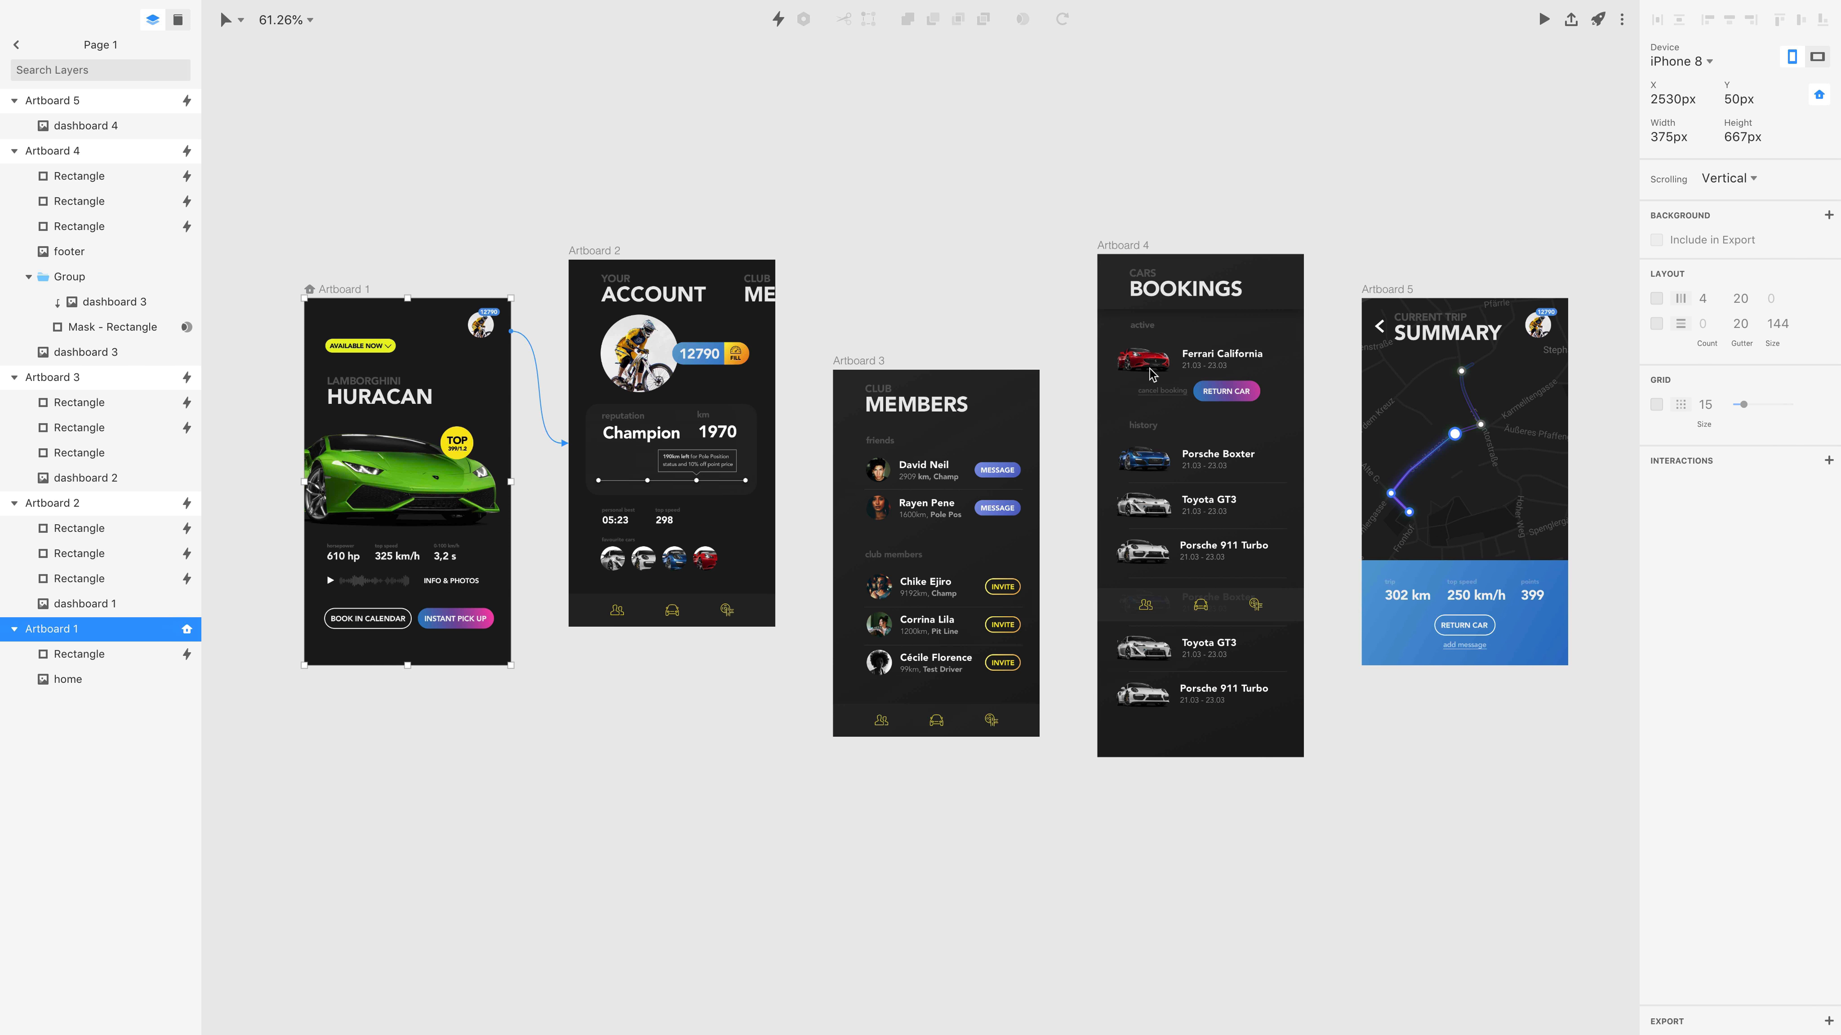
Delete the hotspot over the car icon in Artboard 4's footer and save the document.
click(1122, 245)
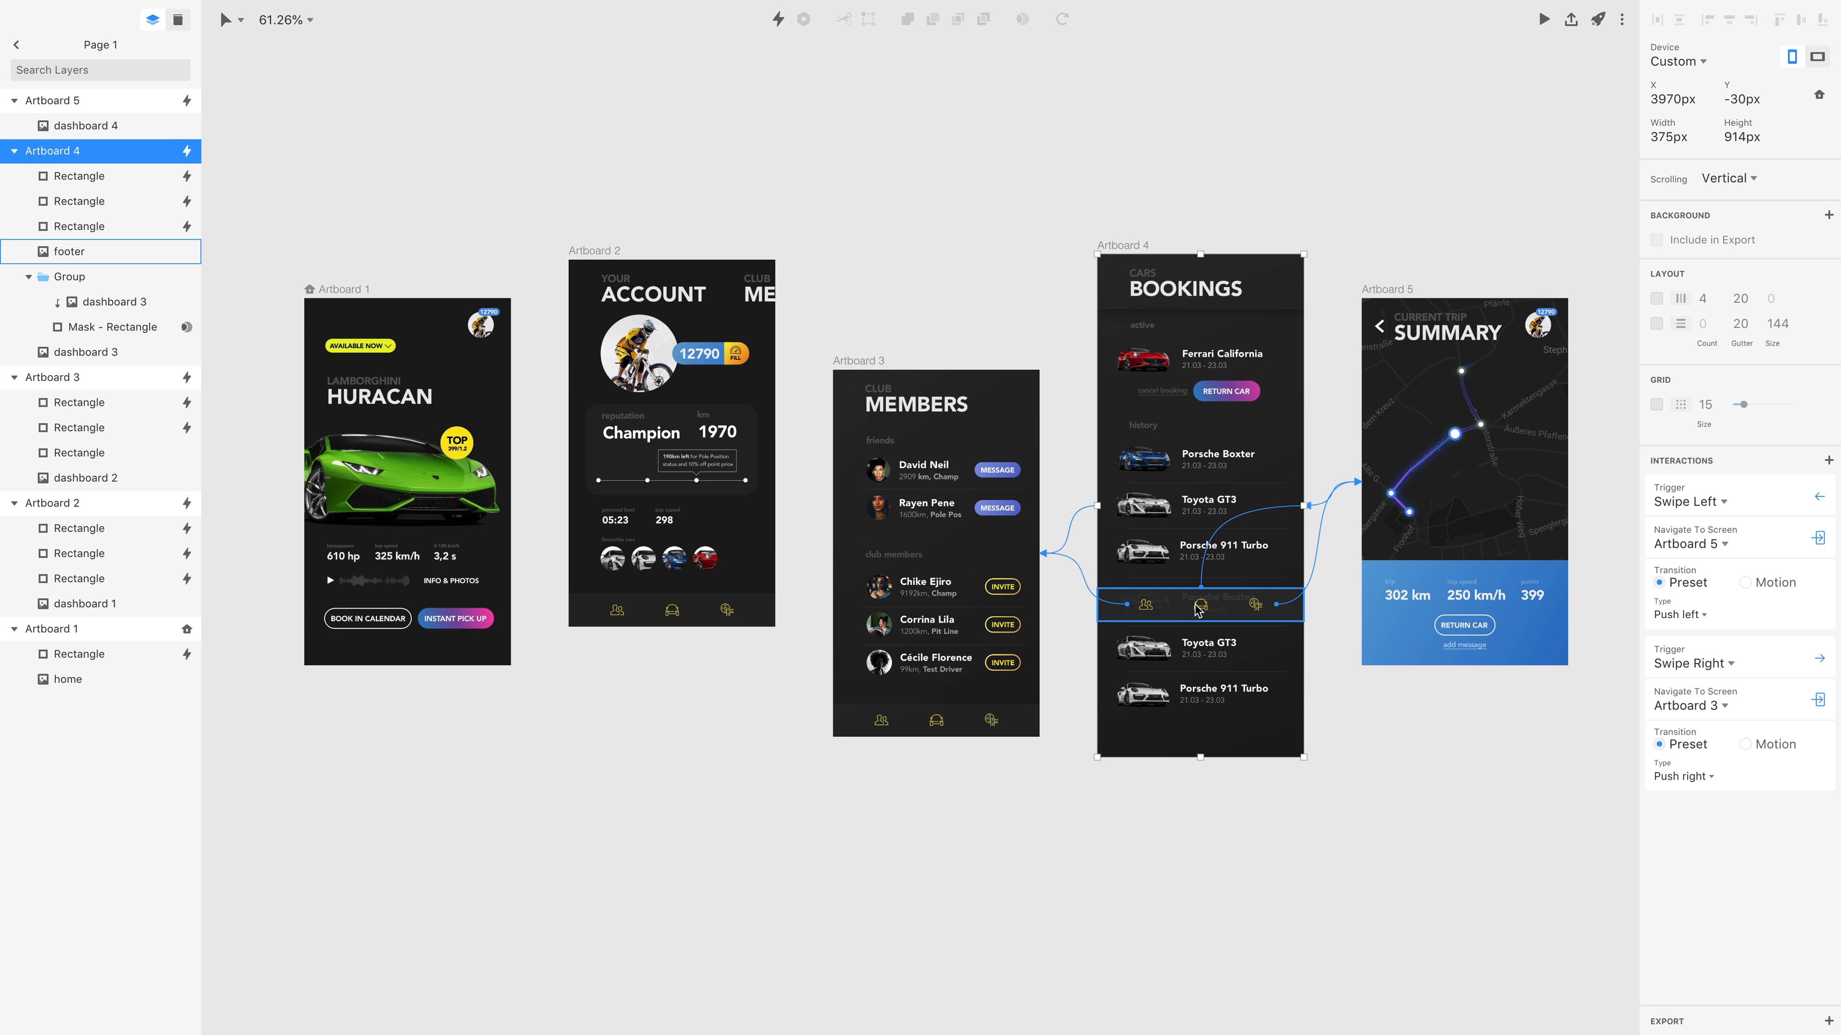
click(102, 202)
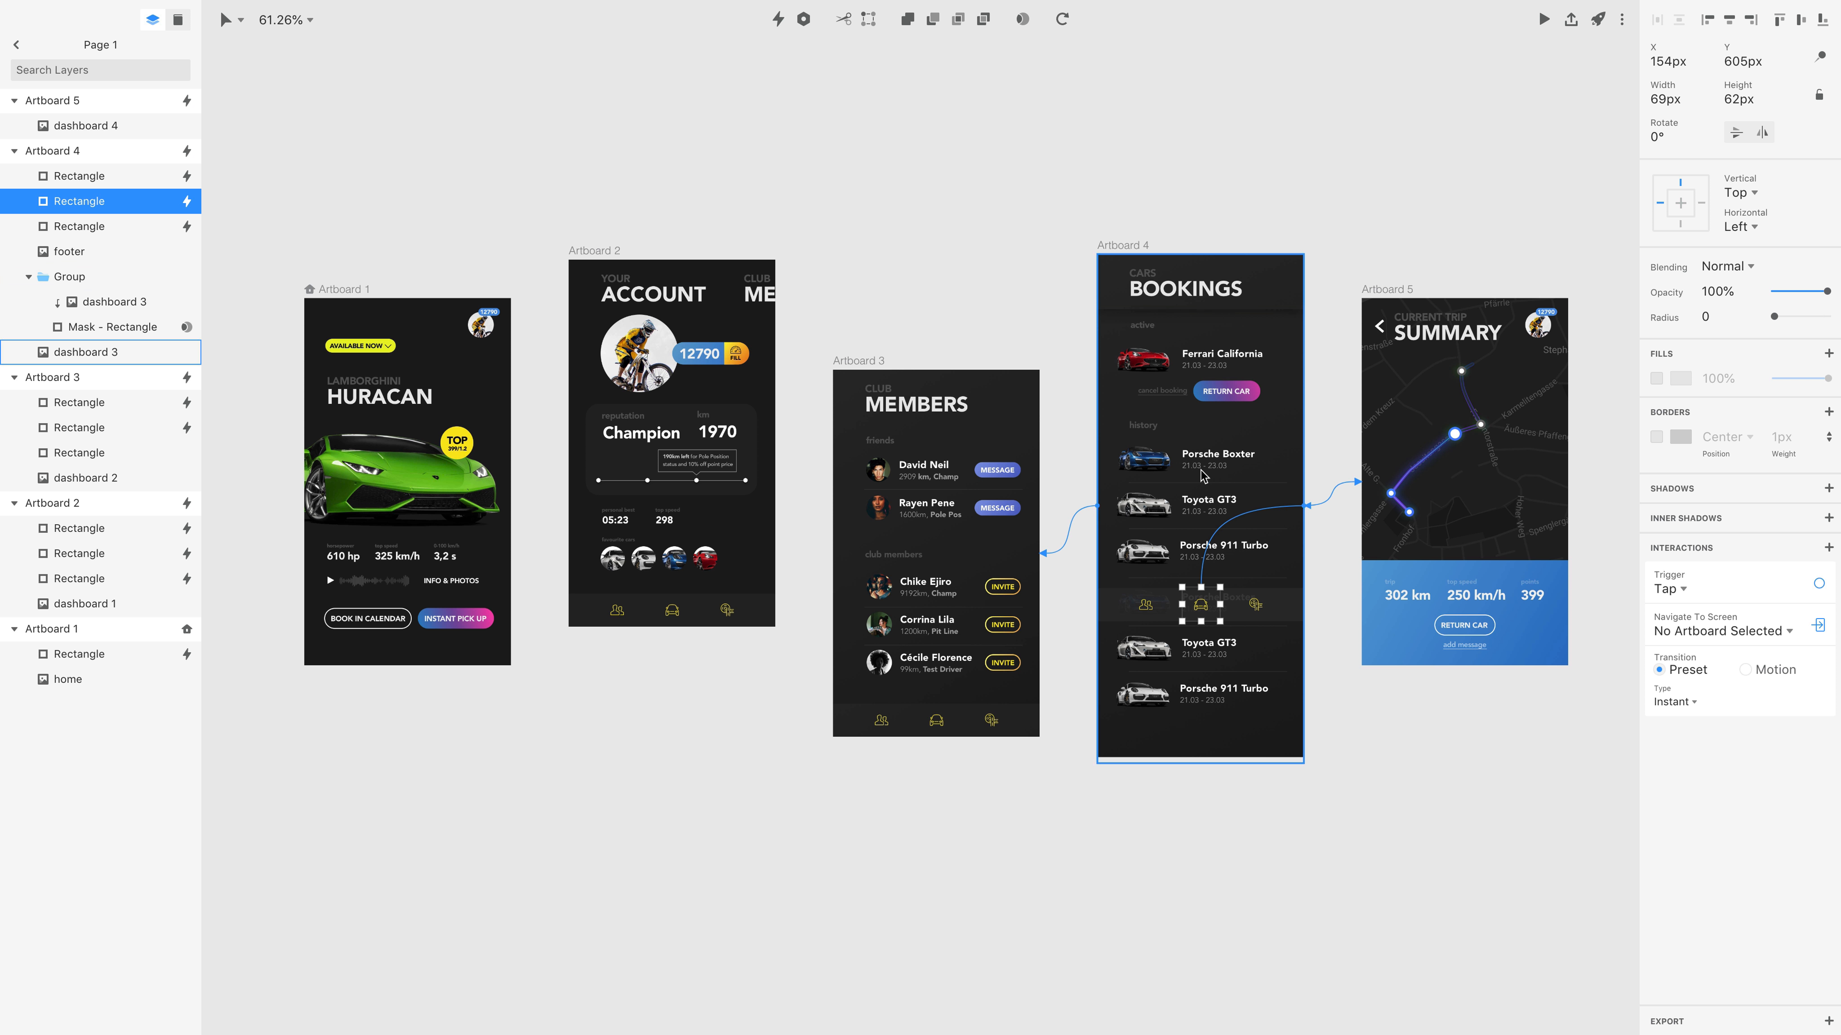
key(Delete)
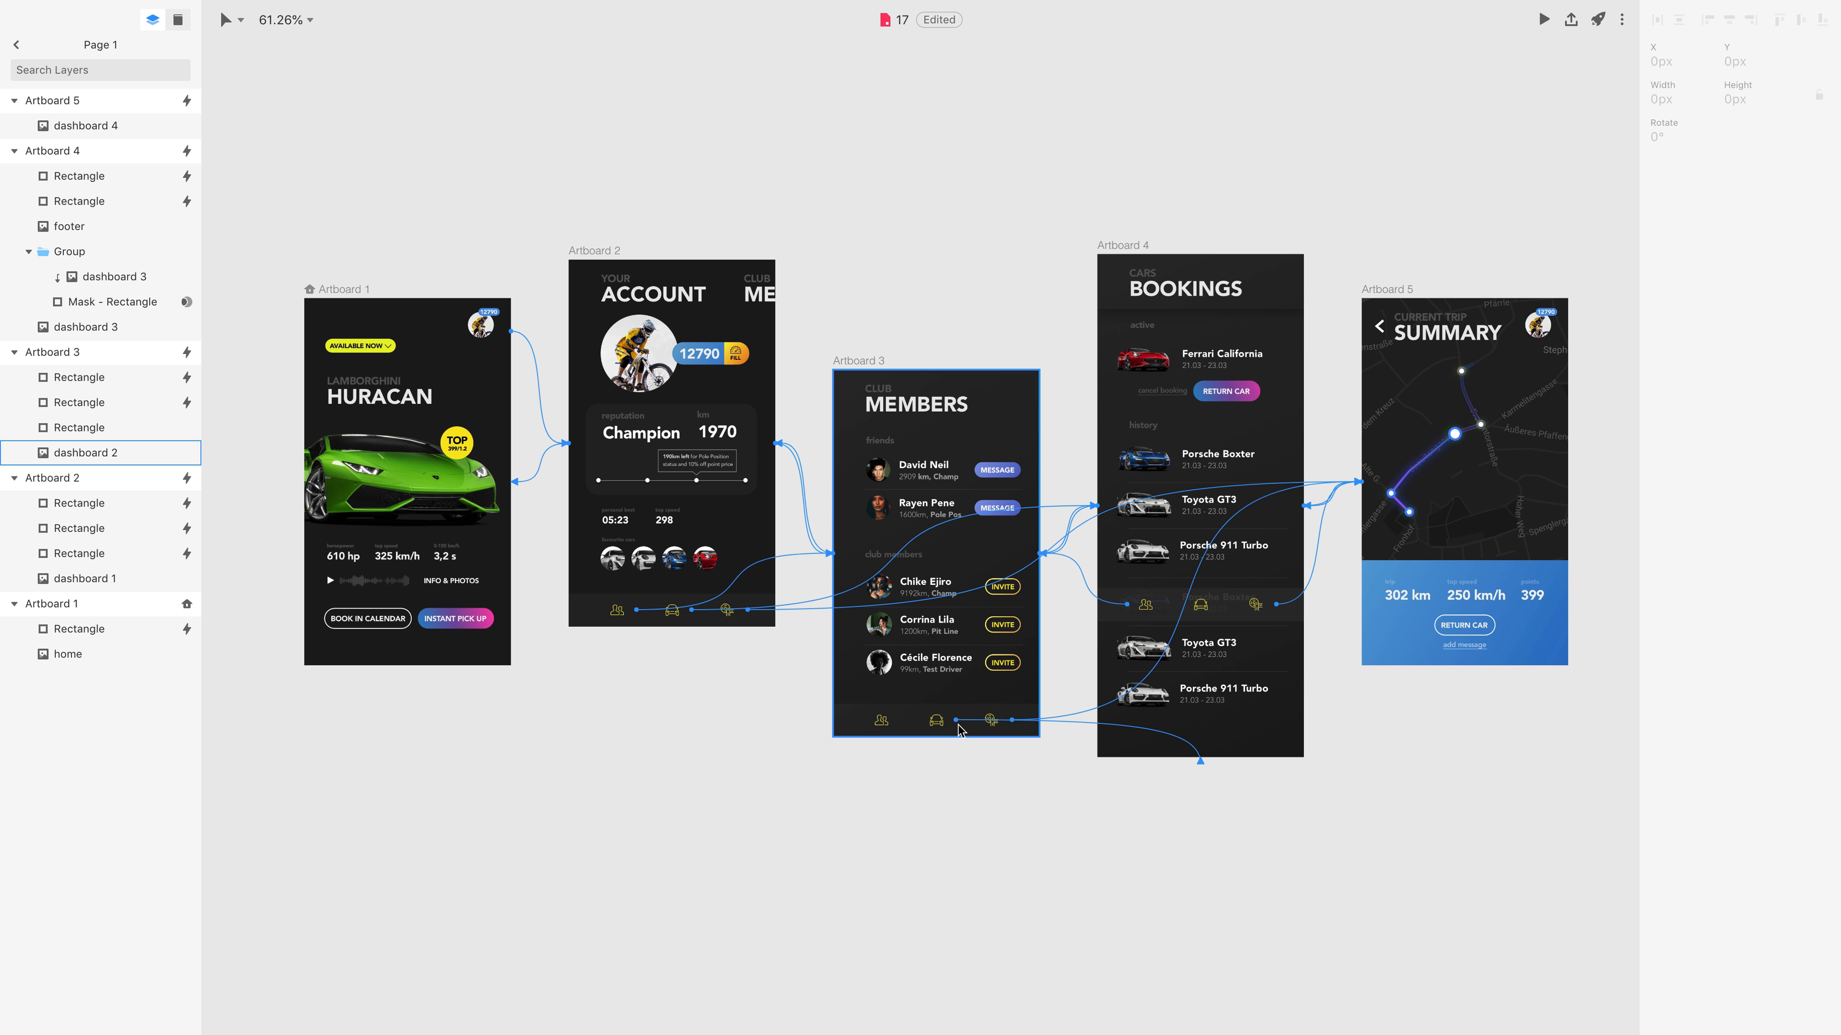
key(super+s)
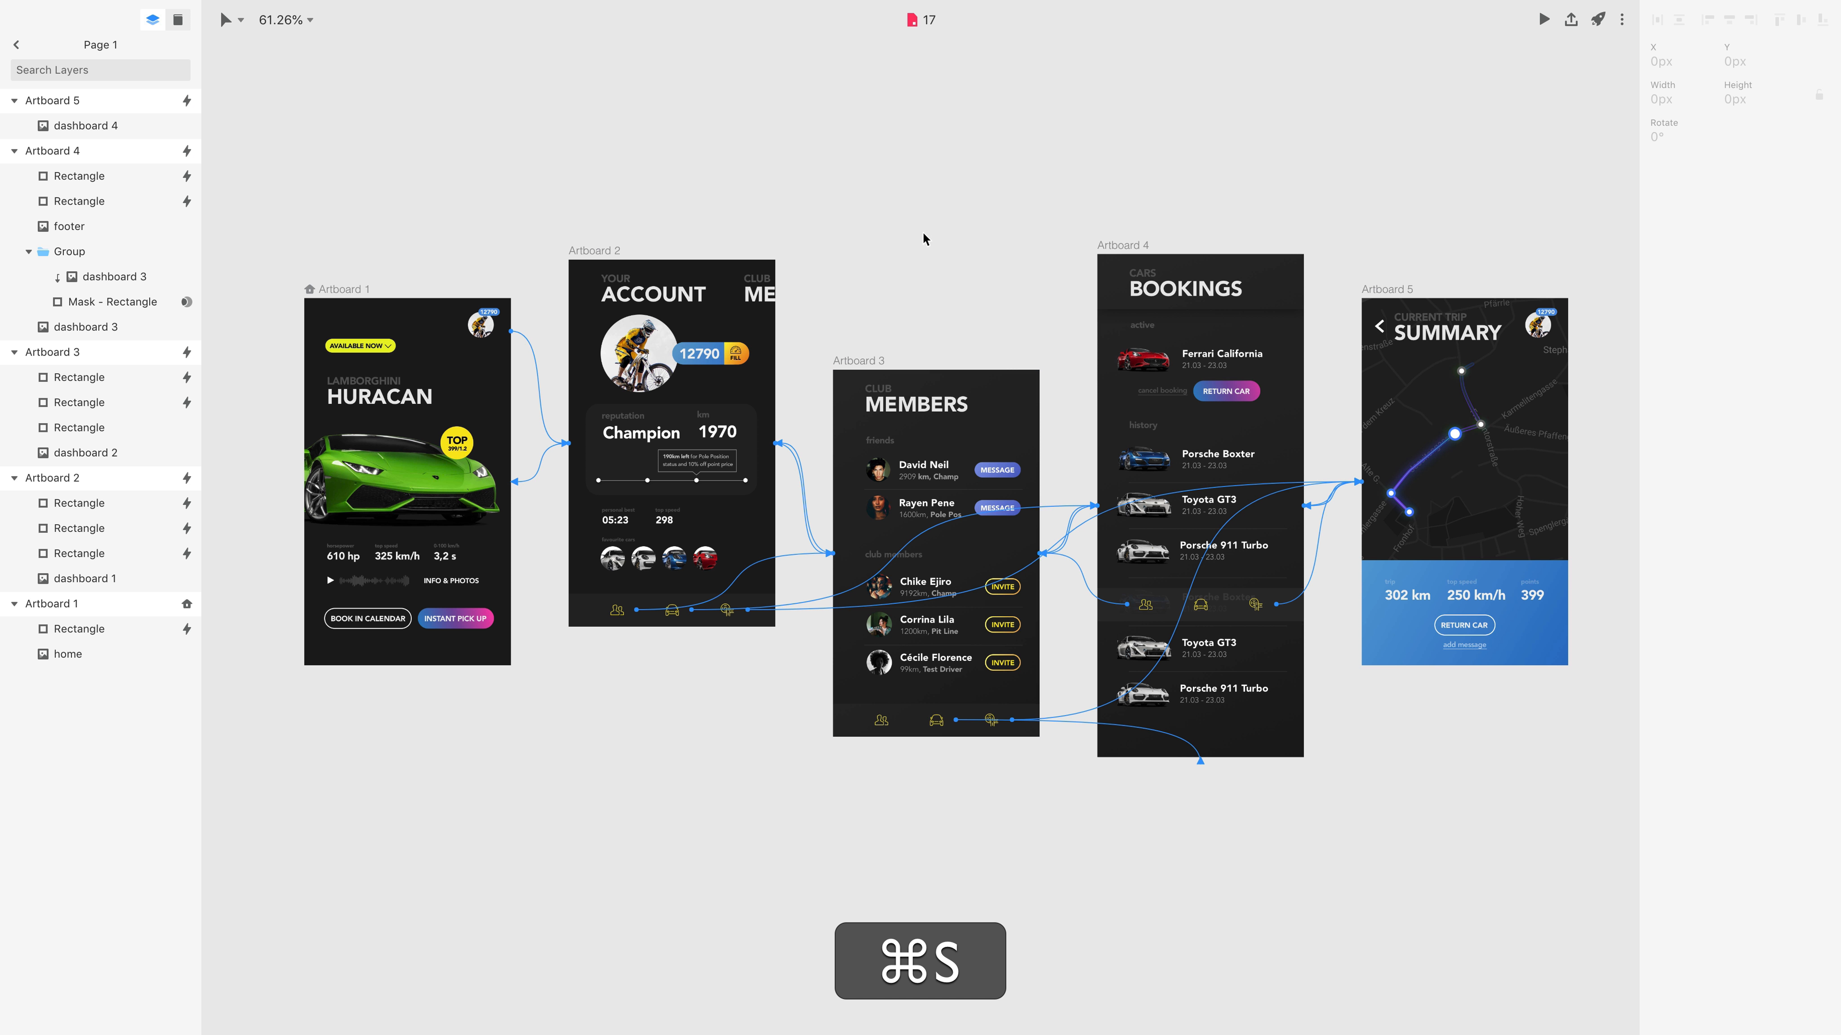